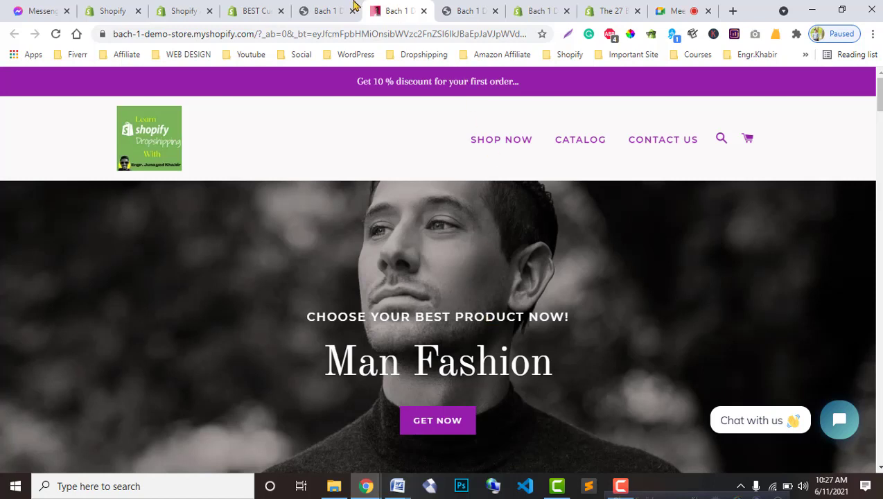
Step: Start adding BEST Currency Converter from its App Store listing
left_click(256, 9)
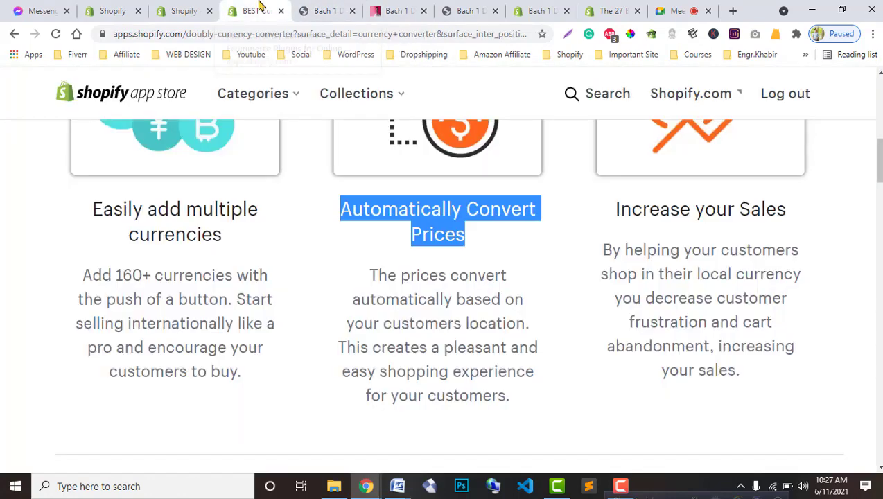
scroll(369, 298, "up", 2)
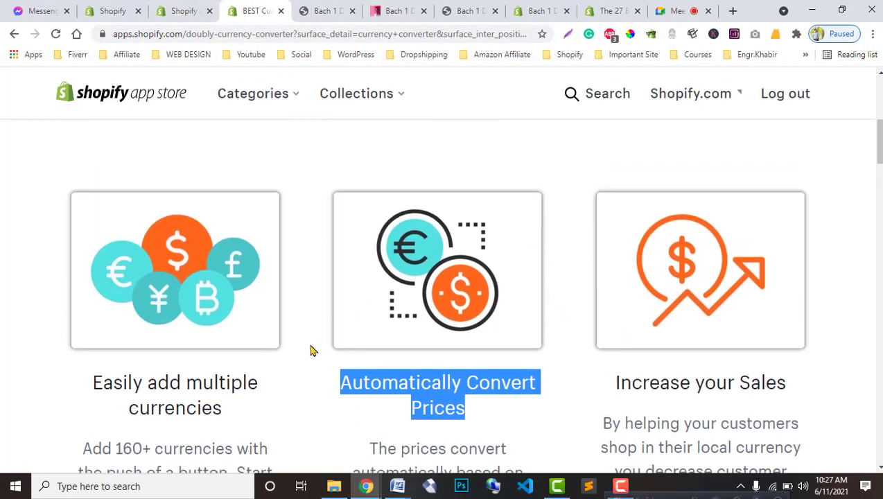
scroll(217, 294, "up", 5)
scroll(216, 296, "up", 2)
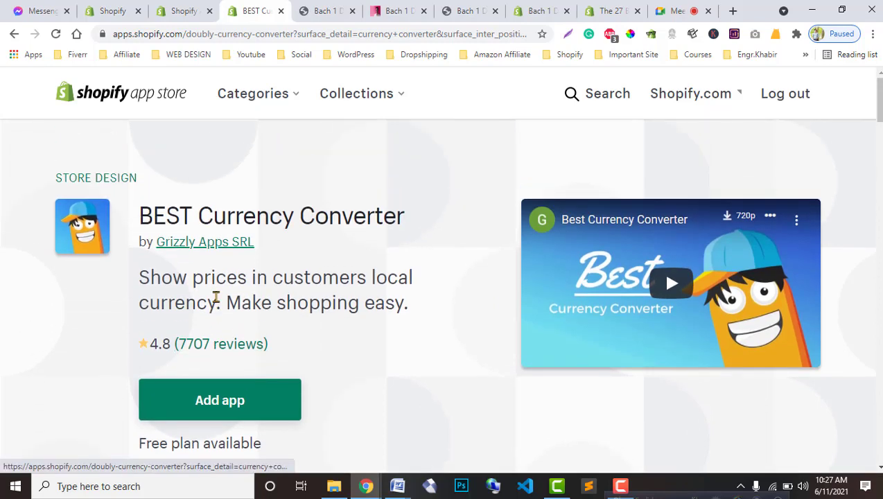
scroll(215, 348, "down", 2)
scroll(218, 356, "up", 1)
left_click(218, 356)
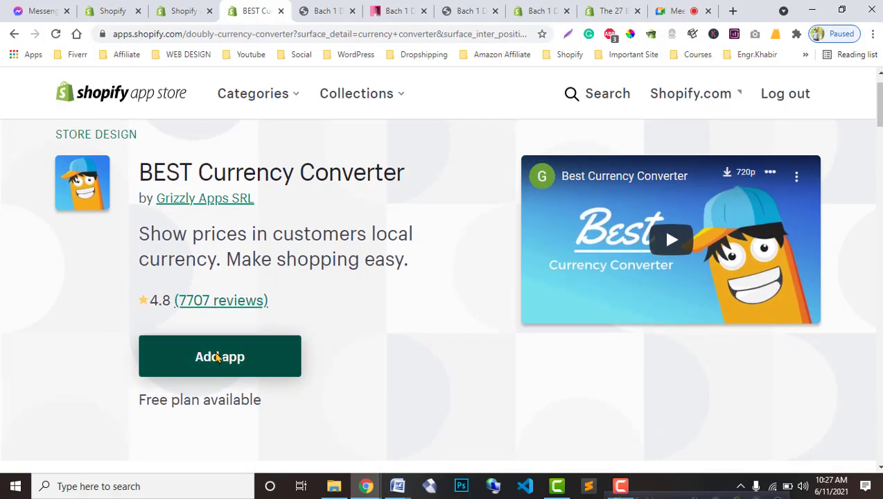
Step: Browse the demo store preview's Top Selling product row
left_click(343, 10)
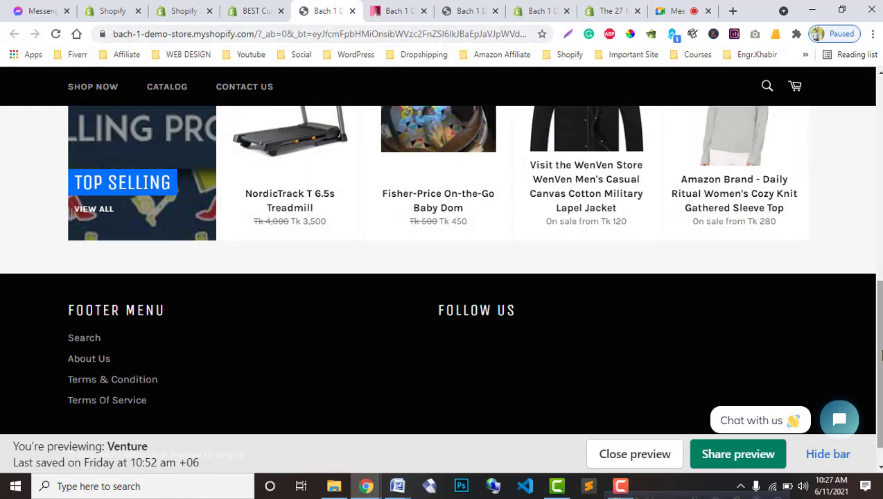
scroll(874, 311, "up", 15)
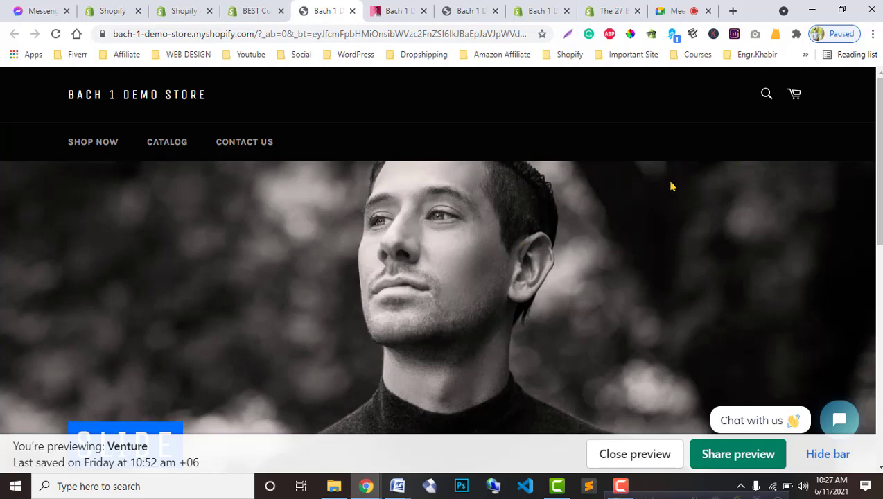
scroll(315, 314, "down", 10)
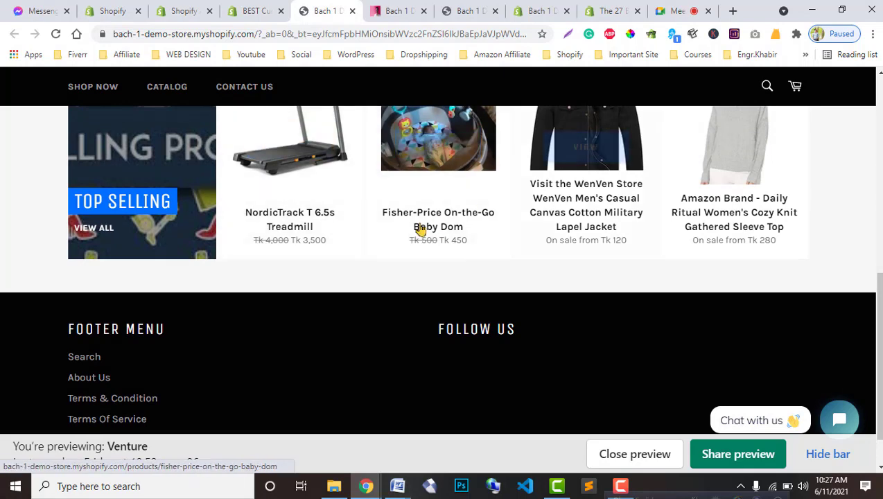
scroll(312, 296, "up", 1)
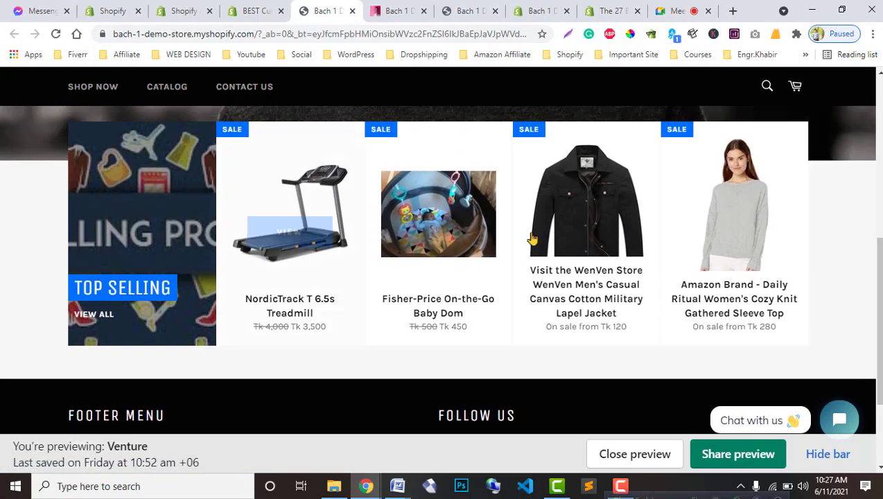
Step: Expand and read BEST Currency Converter's full app description
left_click(255, 10)
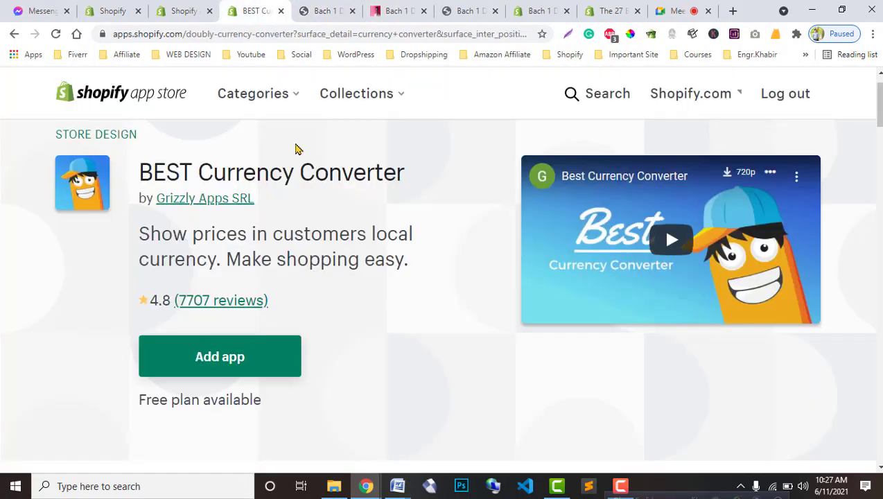
scroll(414, 406, "down", 2)
scroll(388, 378, "down", 3)
triple_click(409, 394)
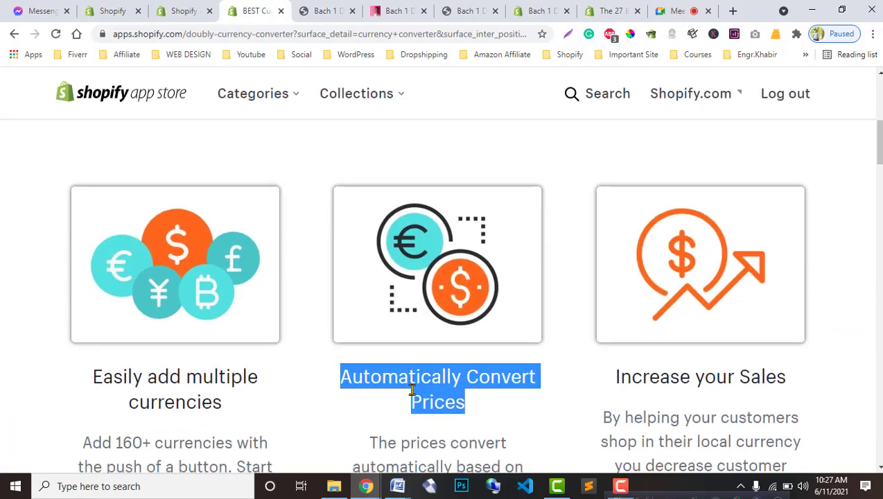
scroll(412, 395, "down", 4)
scroll(187, 327, "down", 4)
scroll(404, 359, "up", 2)
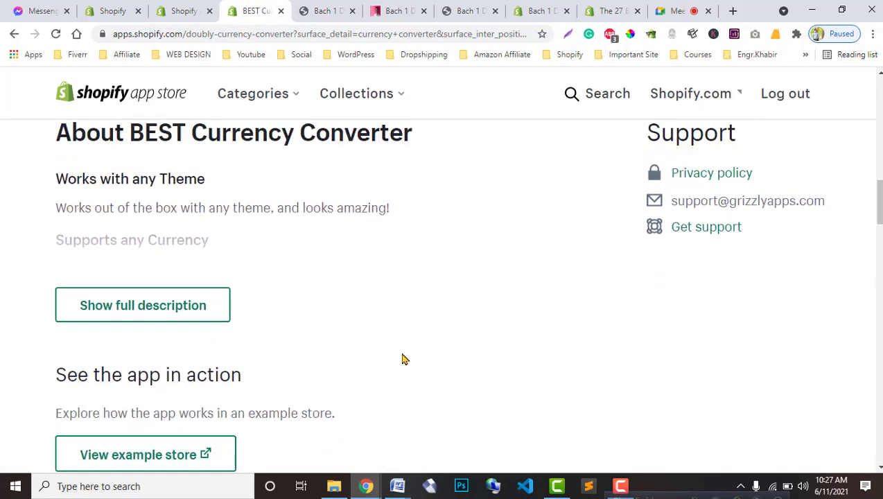
left_click(147, 396)
scroll(423, 414, "down", 7)
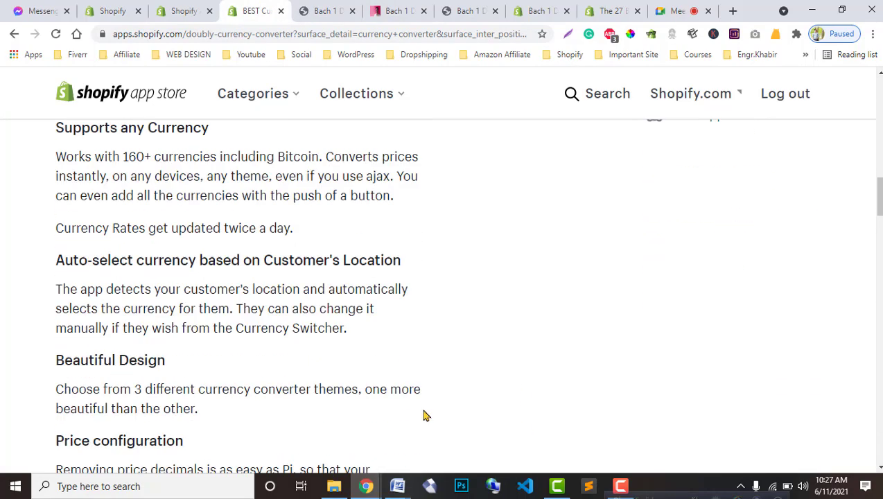
scroll(375, 414, "down", 4)
scroll(361, 415, "down", 3)
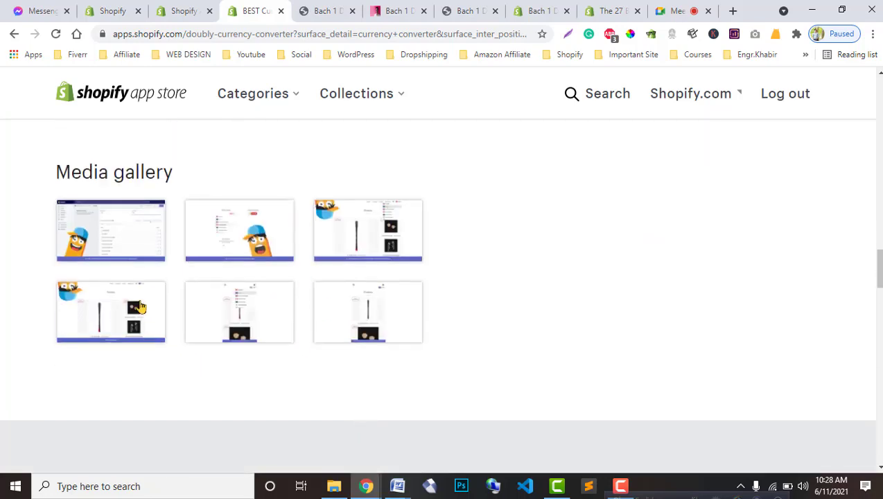
Step: View the app's media gallery screenshots one by one in the enlarged view
left_click(135, 246)
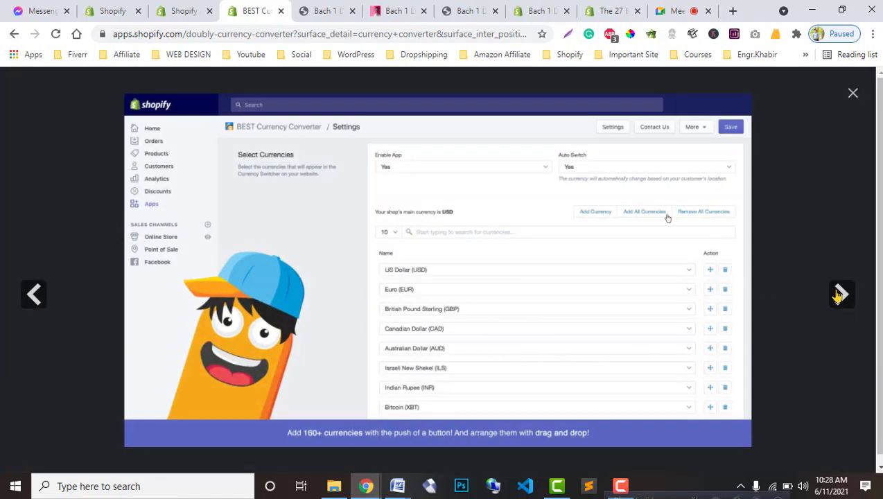
left_click(839, 294)
left_click(840, 295)
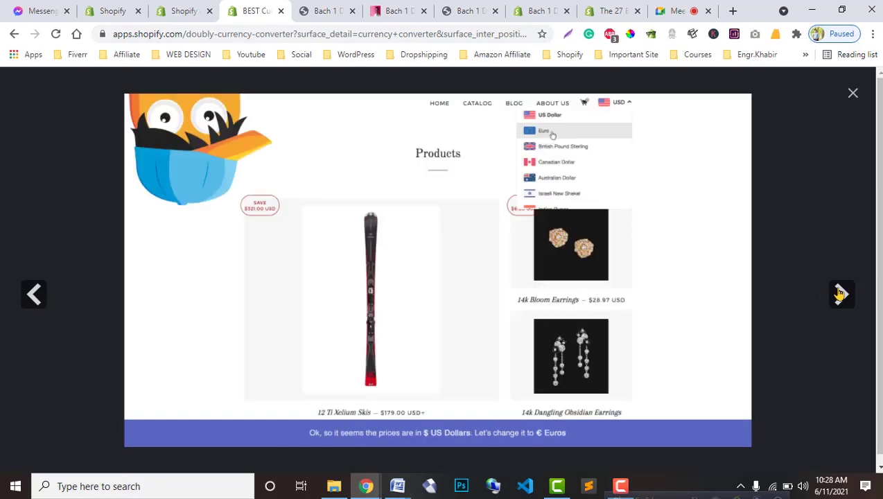
left_click(839, 295)
left_click(852, 93)
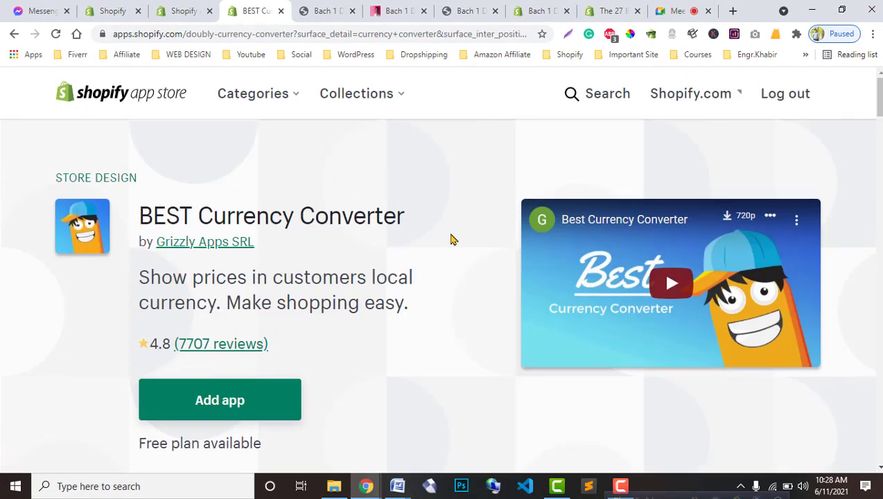
Step: Add BEST Currency Converter to the store
scroll(346, 293, "down", 3)
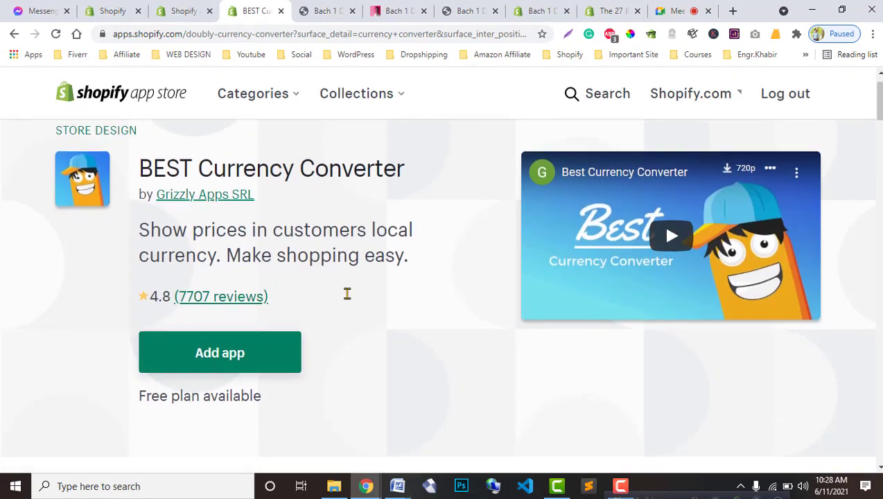
scroll(344, 309, "up", 1)
scroll(344, 313, "up", 1)
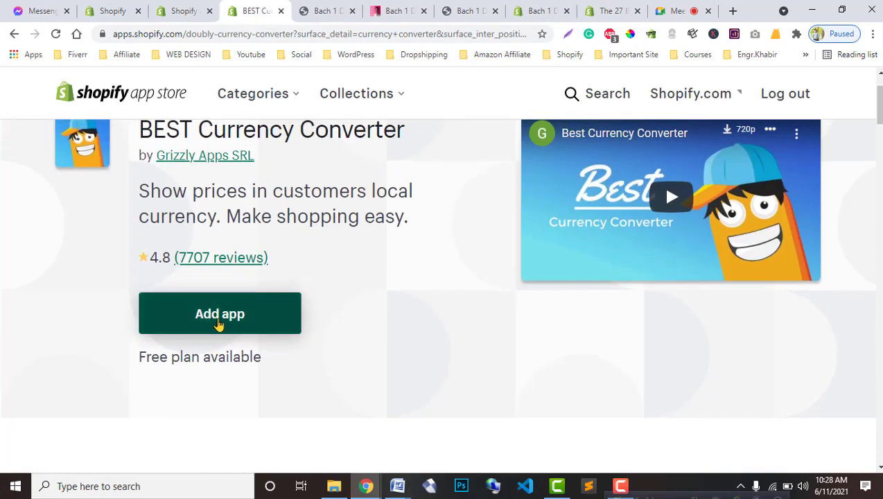
left_click(219, 320)
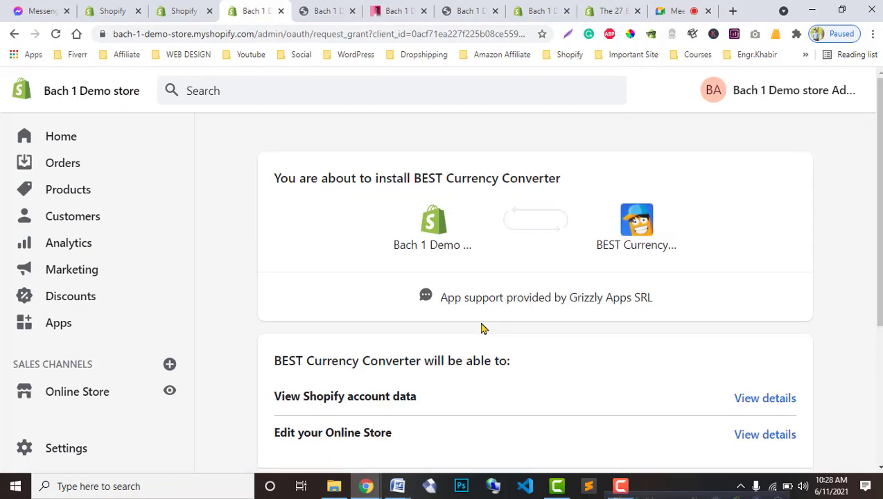
Step: Review the requested permissions and install BEST Currency Converter on Bach 1 Demo store
scroll(463, 345, "down", 3)
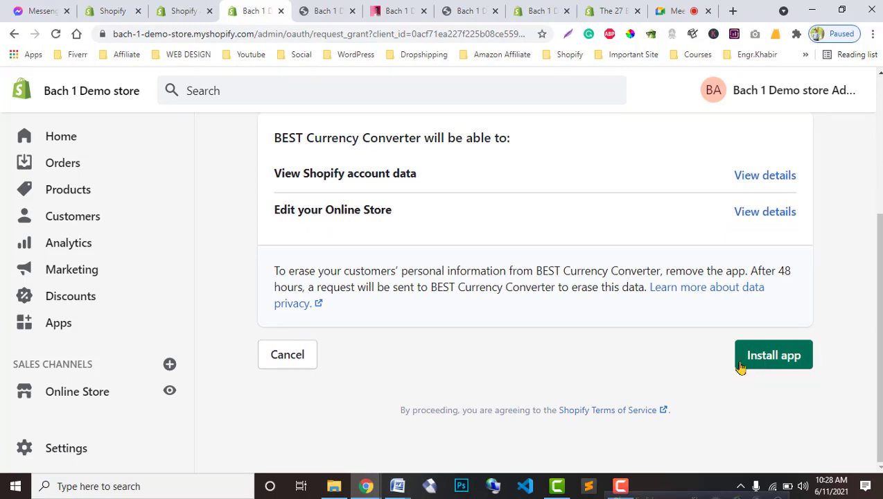
left_click(783, 371)
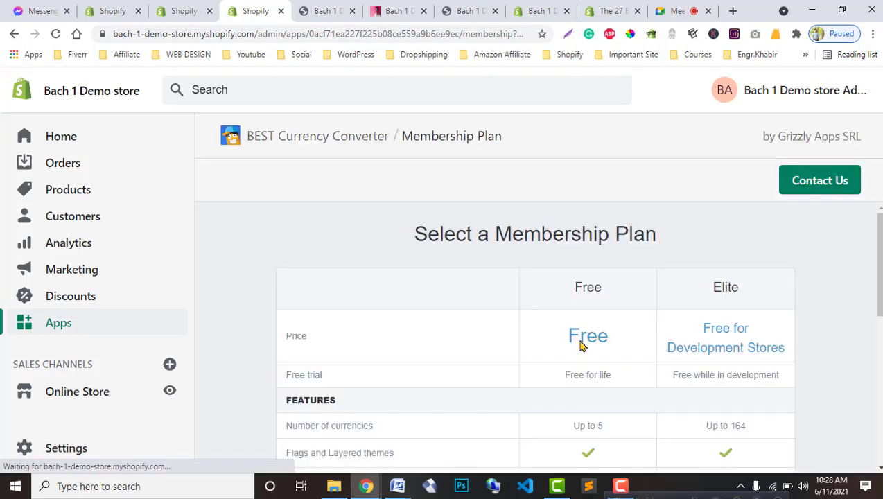
Step: Compare the Free and Elite membership plans in the plan table
scroll(410, 369, "down", 2)
scroll(495, 295, "up", 2)
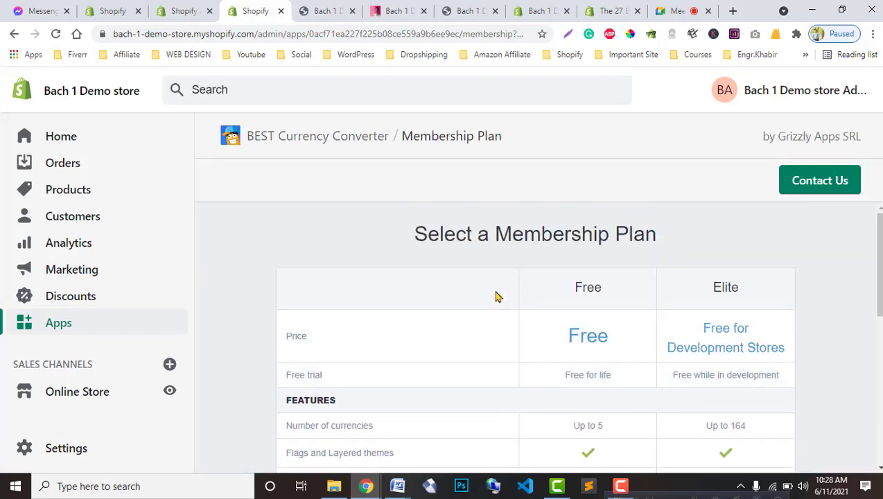
scroll(565, 400, "down", 2)
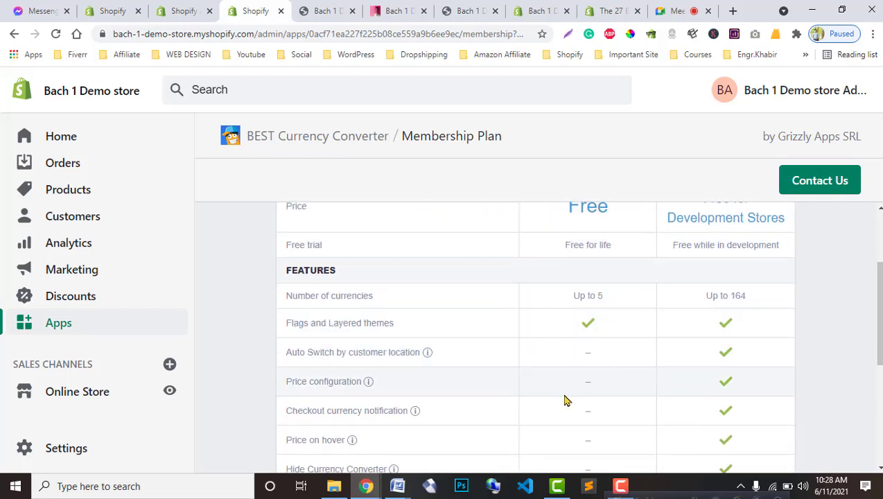
scroll(561, 400, "up", 2)
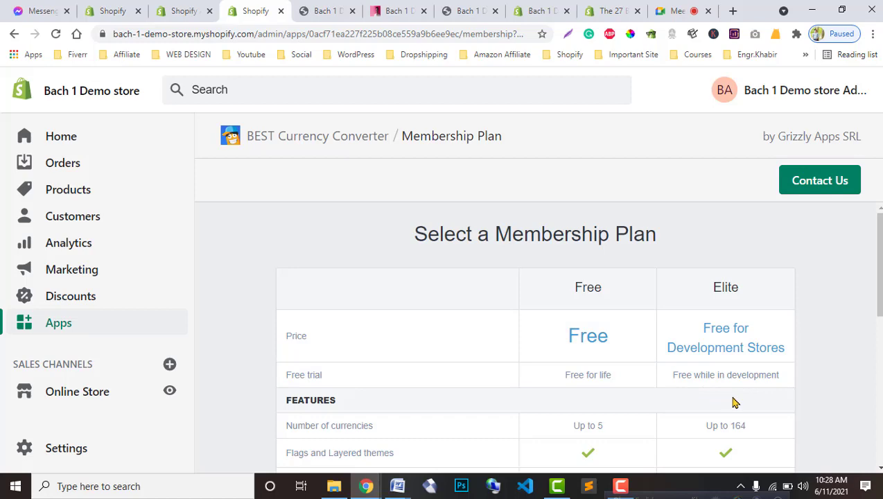
scroll(735, 407, "down", 5)
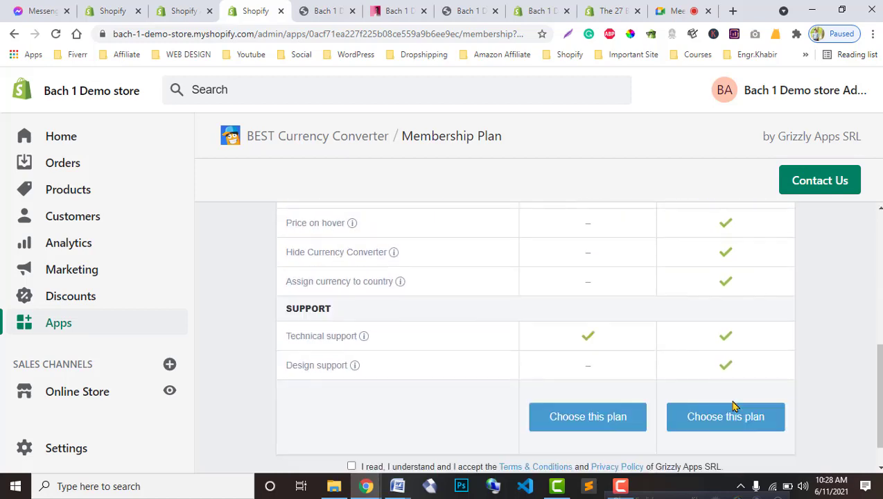
scroll(732, 402, "up", 5)
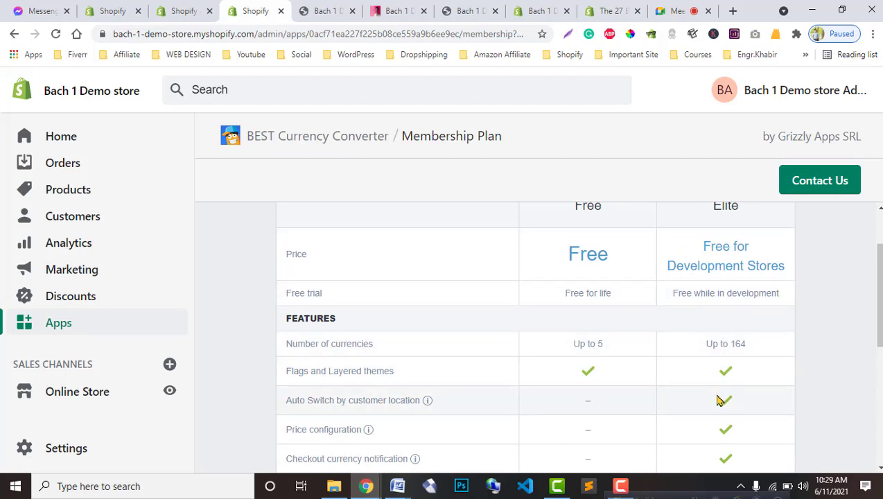
scroll(718, 410, "down", 5)
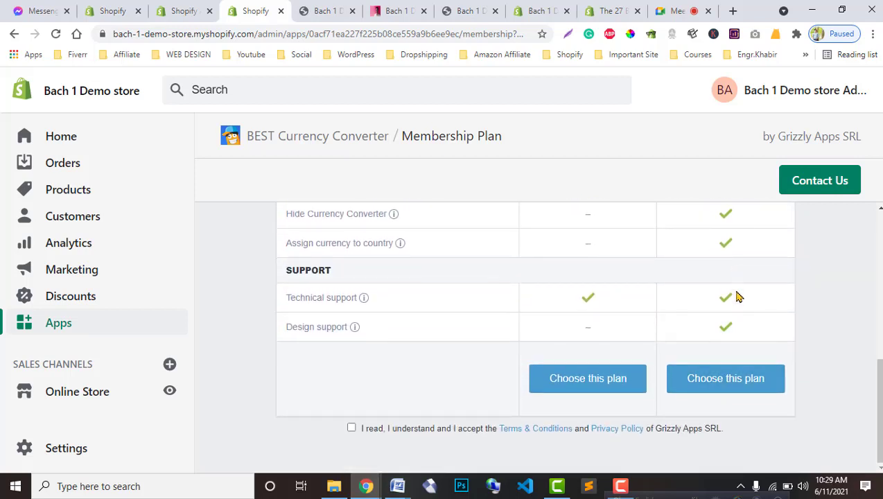
scroll(752, 360, "up", 5)
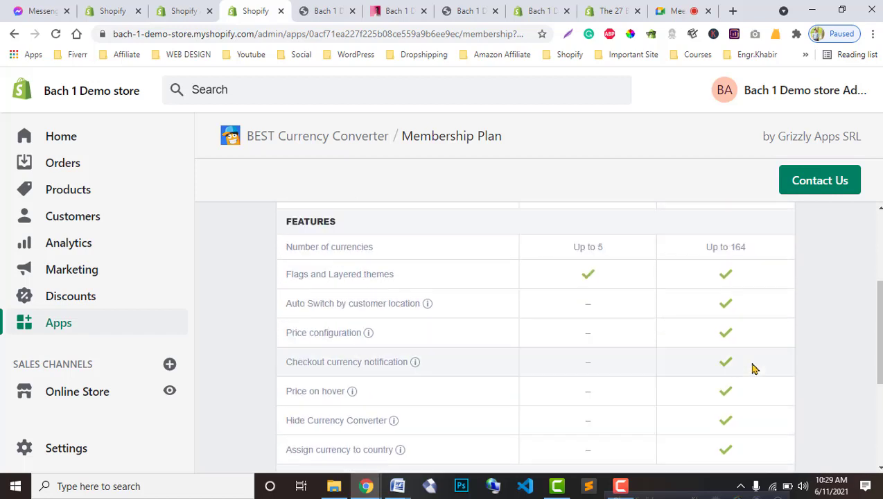
scroll(760, 395, "down", 5)
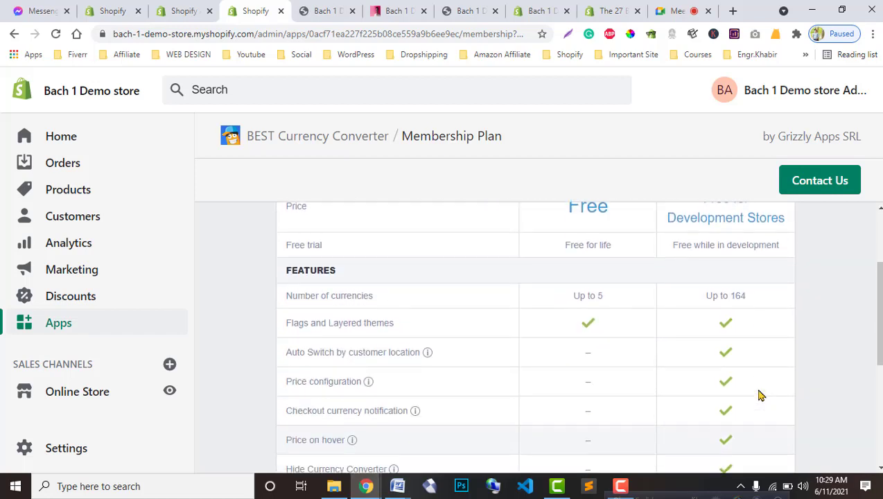
scroll(760, 395, "down", 2)
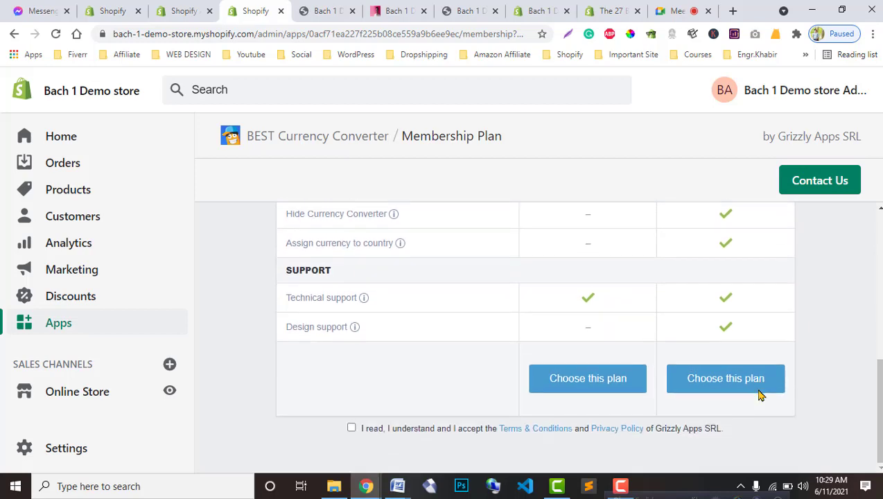
scroll(760, 395, "up", 5)
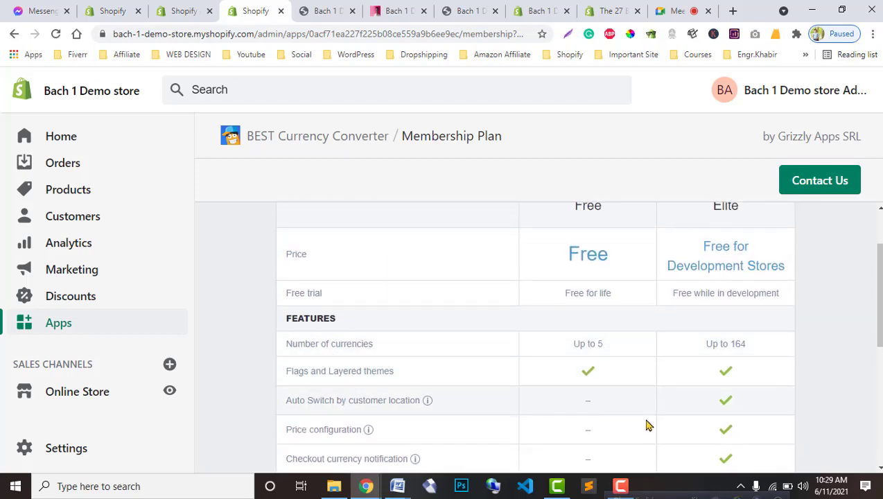
scroll(646, 422, "down", 3)
scroll(654, 424, "up", 3)
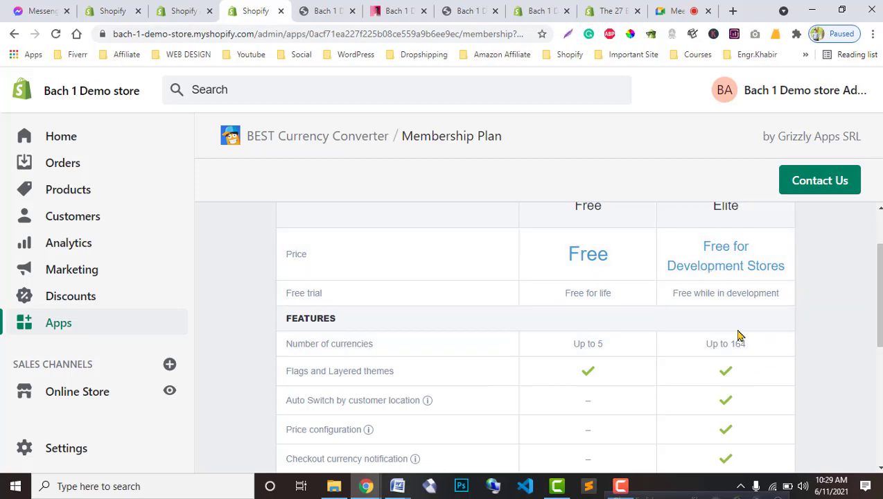
scroll(737, 338, "up", 1)
scroll(721, 363, "down", 1)
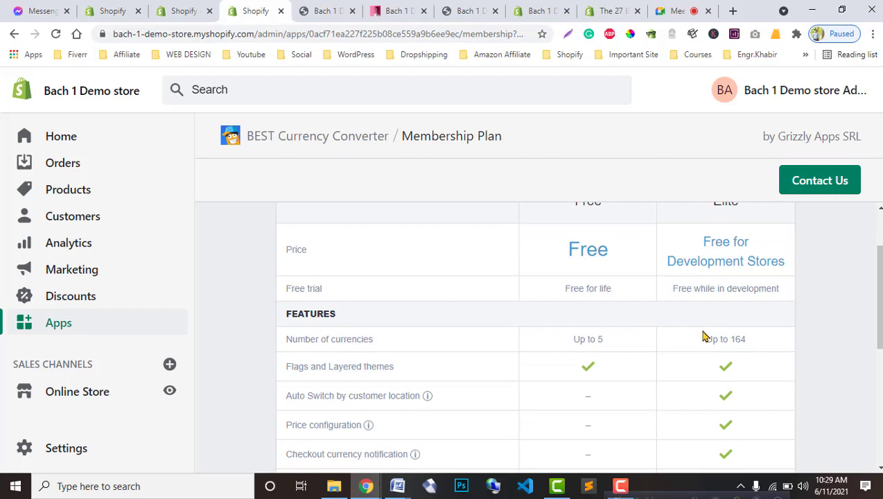
scroll(704, 336, "down", 2)
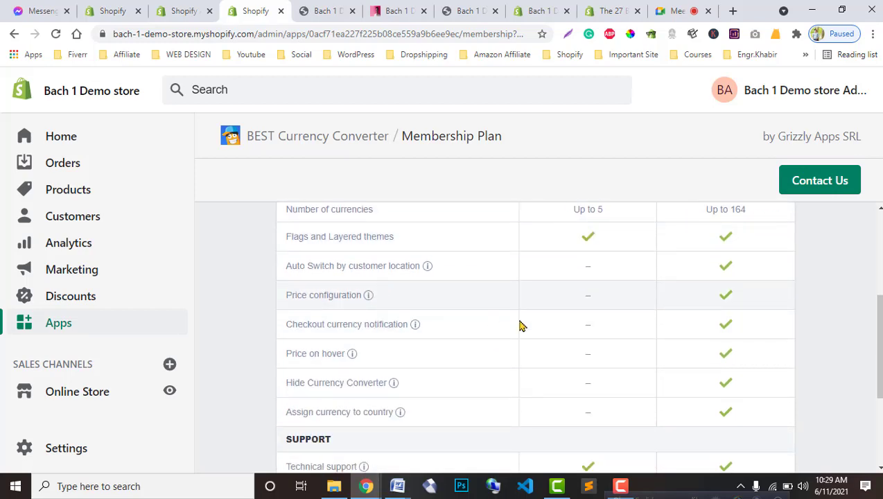
scroll(765, 381, "down", 3)
Step: Admit the waiting guest in Google Meet and return to the Shopify admin
left_click(676, 11)
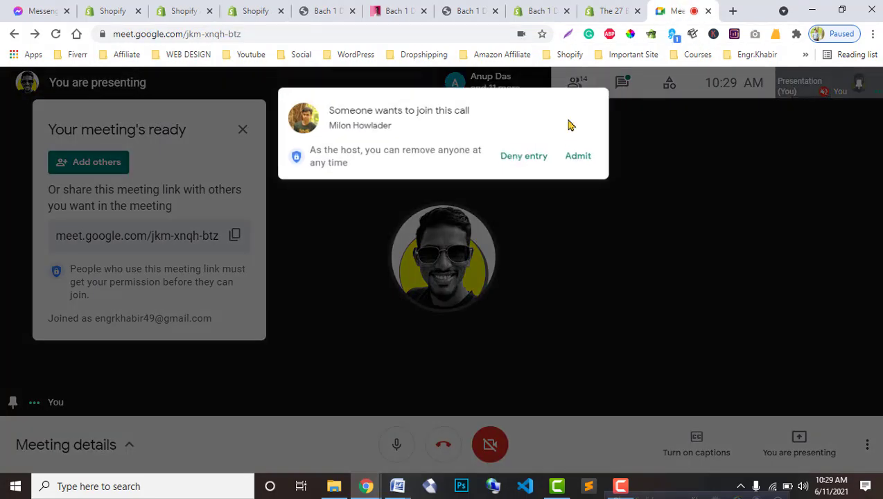
left_click(591, 154)
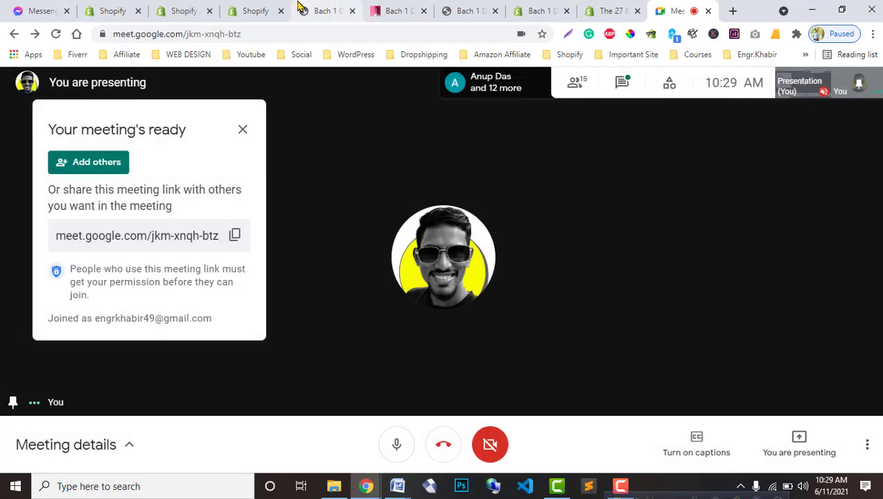
left_click(200, 8)
left_click(257, 8)
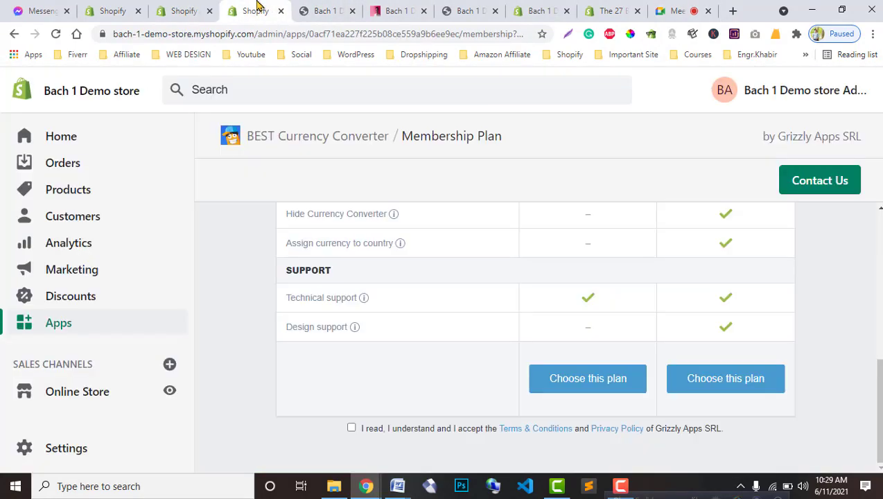
Step: Close the leftover App Store tab
left_click(173, 8)
left_click(210, 10)
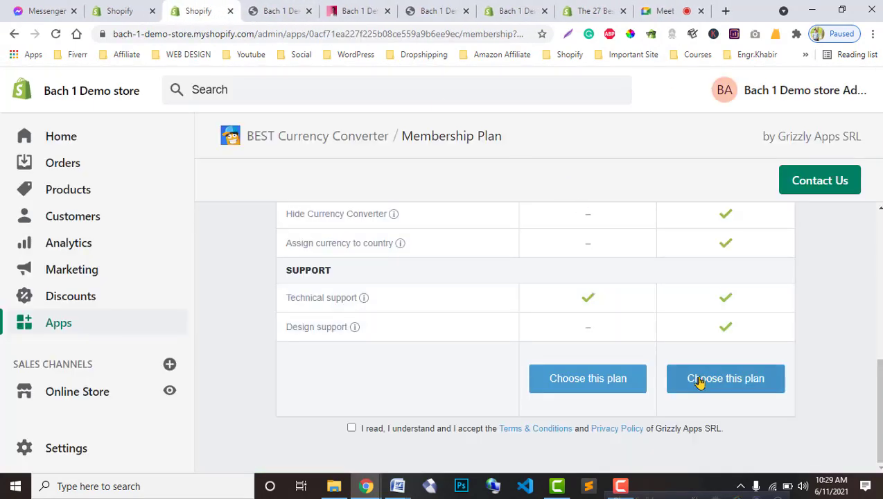
scroll(724, 392, "up", 2)
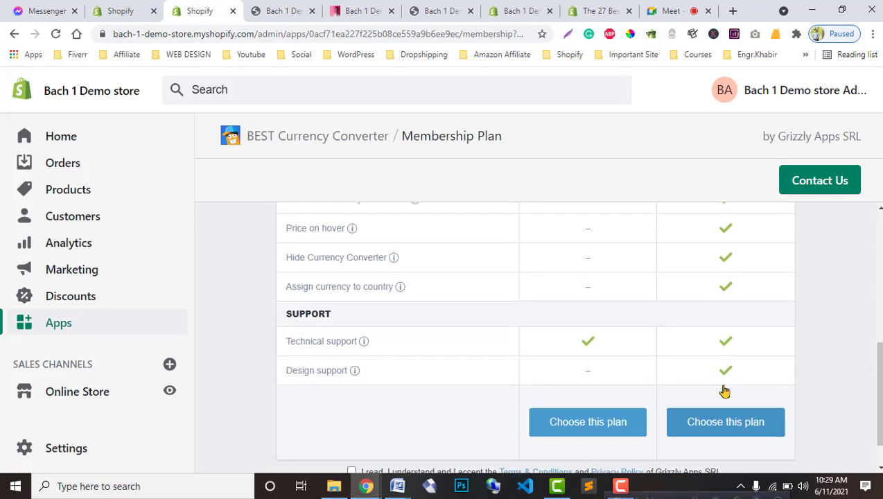
scroll(727, 402, "up", 4)
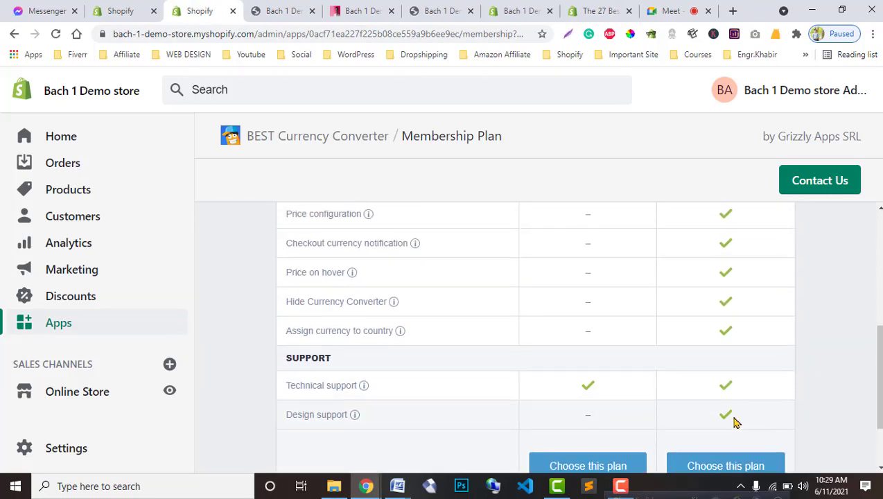
scroll(734, 420, "down", 6)
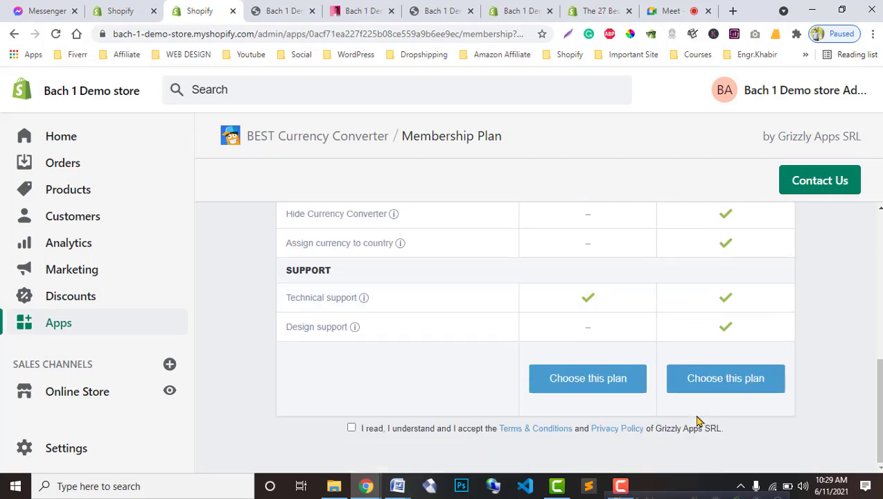
Step: Accept the terms and conditions and choose the Free membership plan
left_click(600, 385)
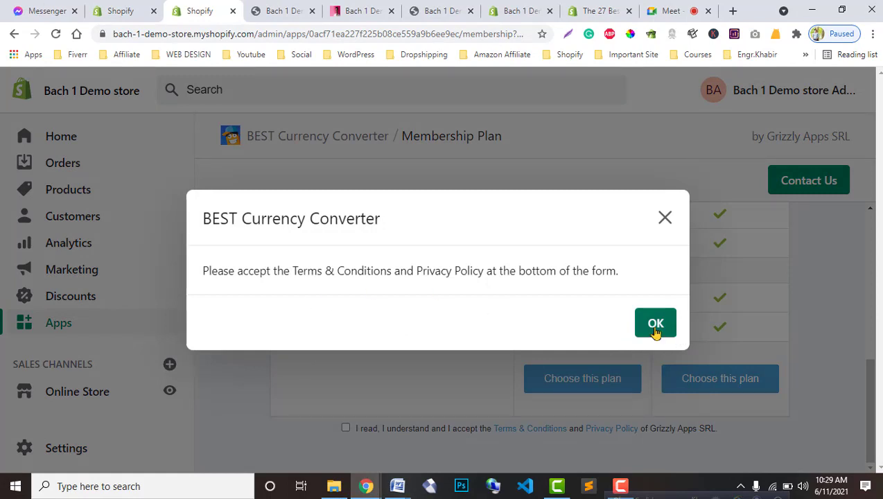
left_click(654, 329)
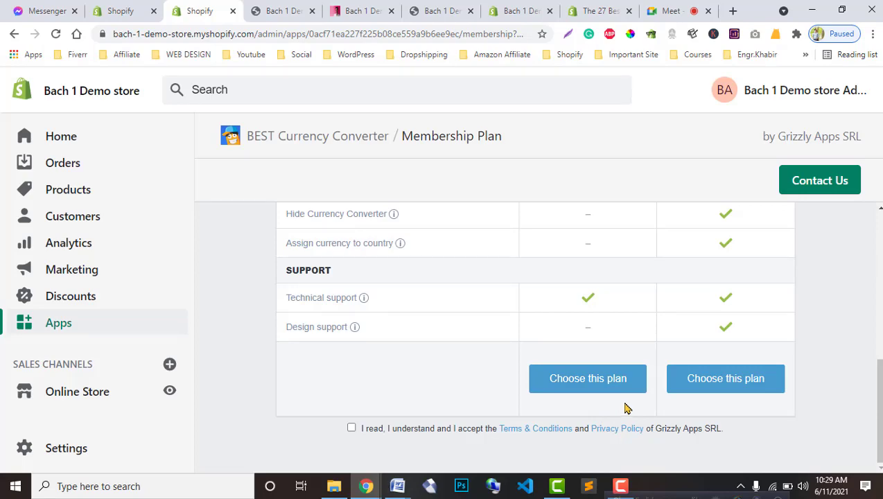
scroll(624, 407, "up", 4)
scroll(624, 407, "down", 5)
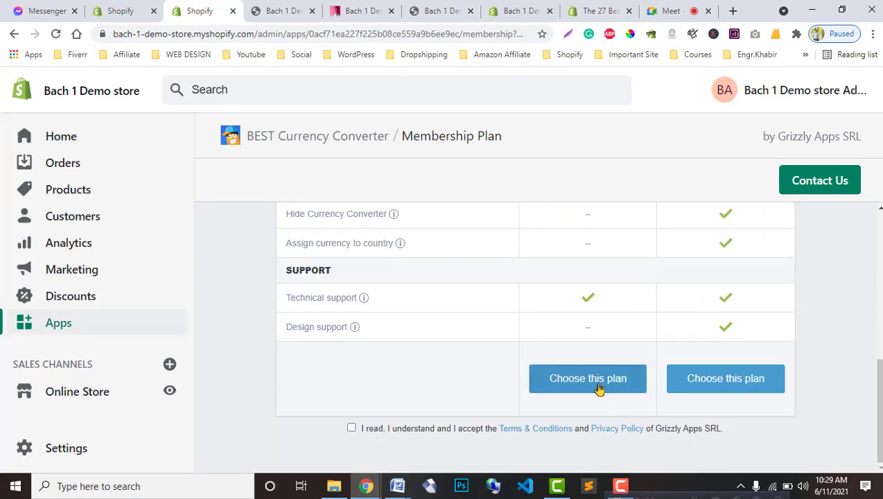
left_click(599, 389)
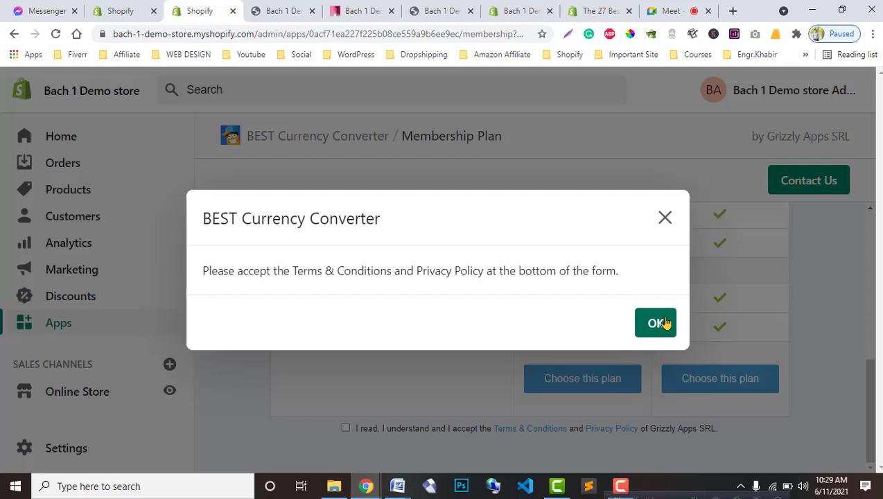
left_click(658, 323)
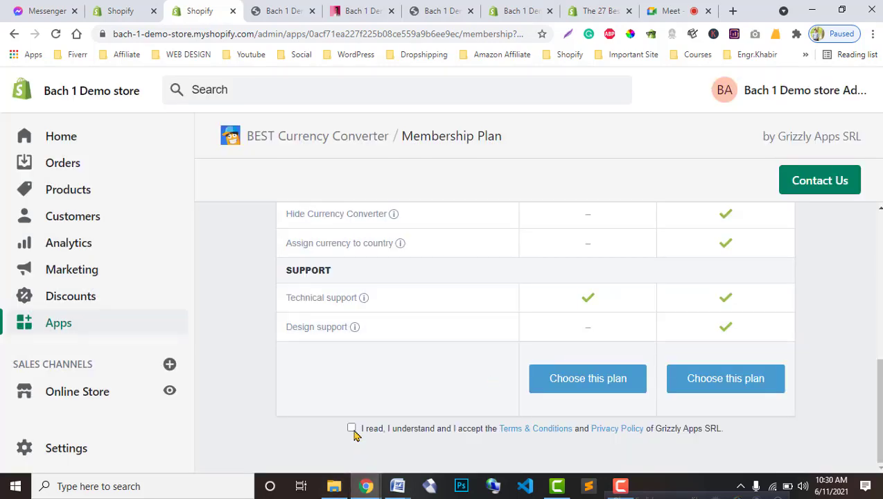
left_click(352, 428)
left_click(584, 385)
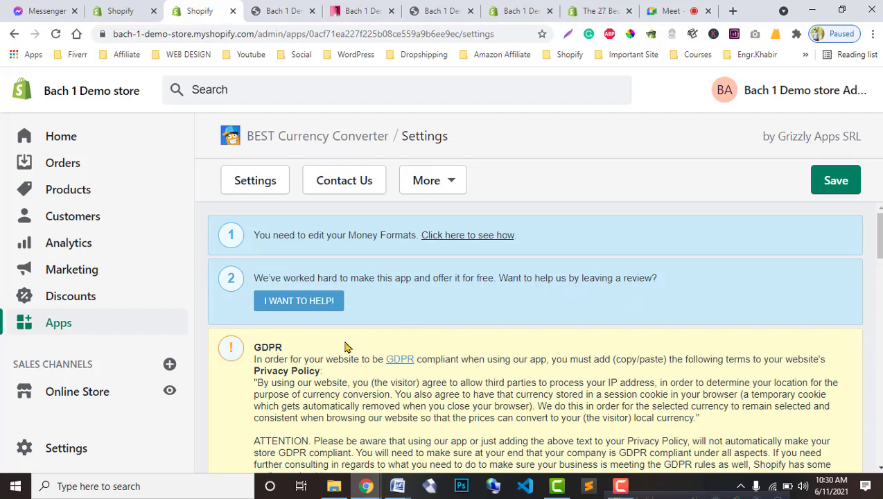
Step: Keep Enable App set to Yes and save the BEST Currency Converter settings
scroll(346, 347, "down", 10)
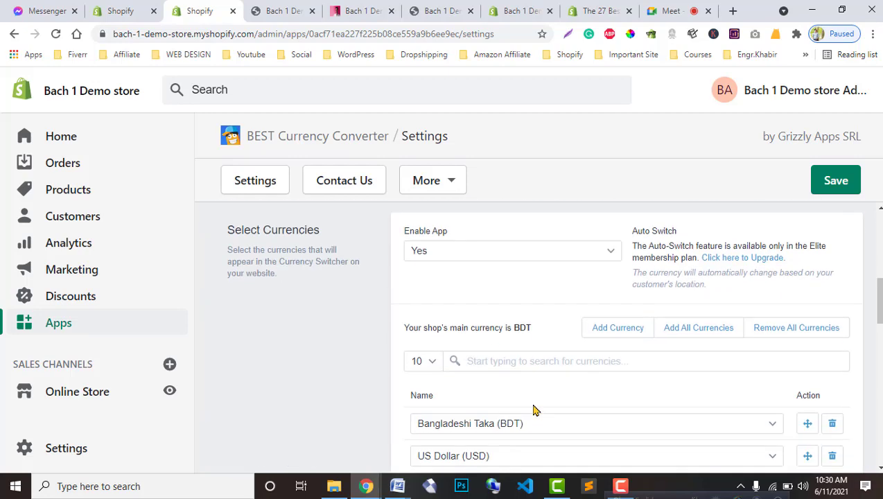
scroll(532, 409, "up", 3)
scroll(534, 422, "down", 1)
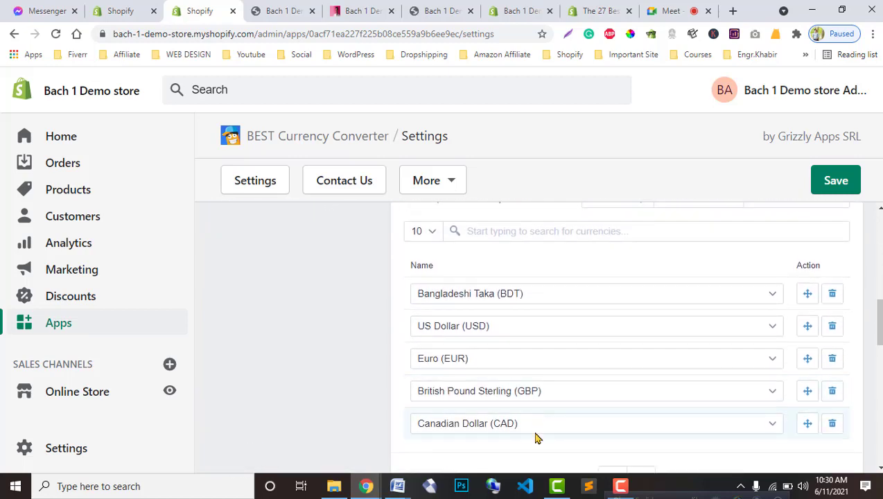
scroll(534, 438, "up", 3)
scroll(536, 437, "down", 3)
scroll(535, 414, "up", 2)
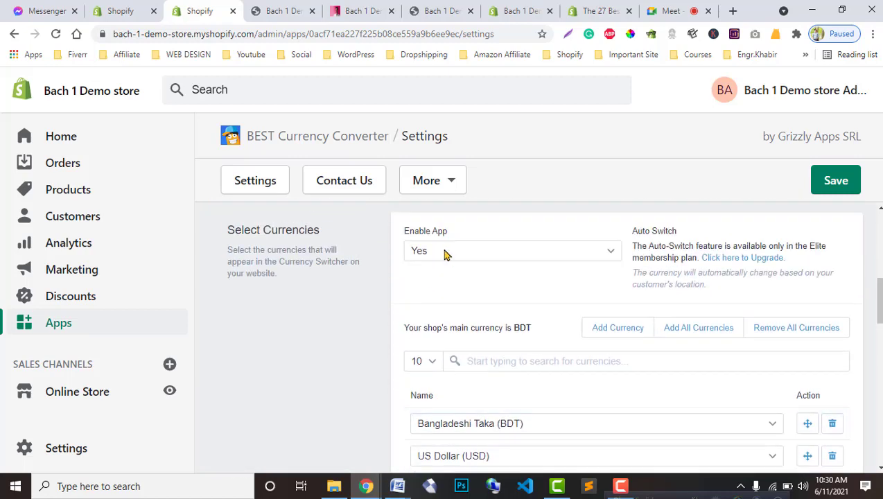
left_click(607, 252)
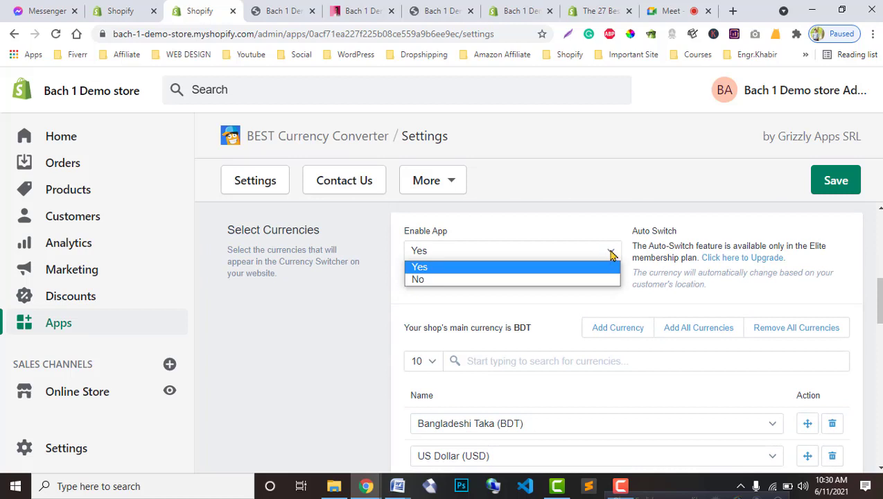
left_click(611, 254)
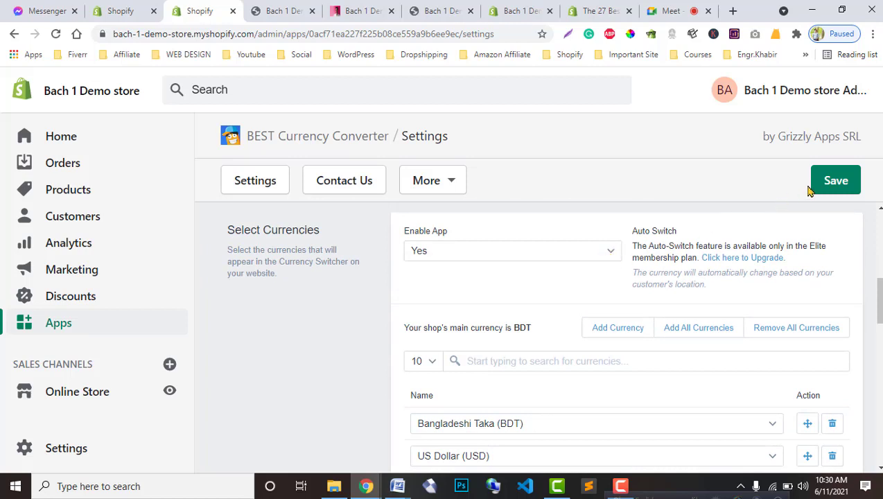
left_click(836, 182)
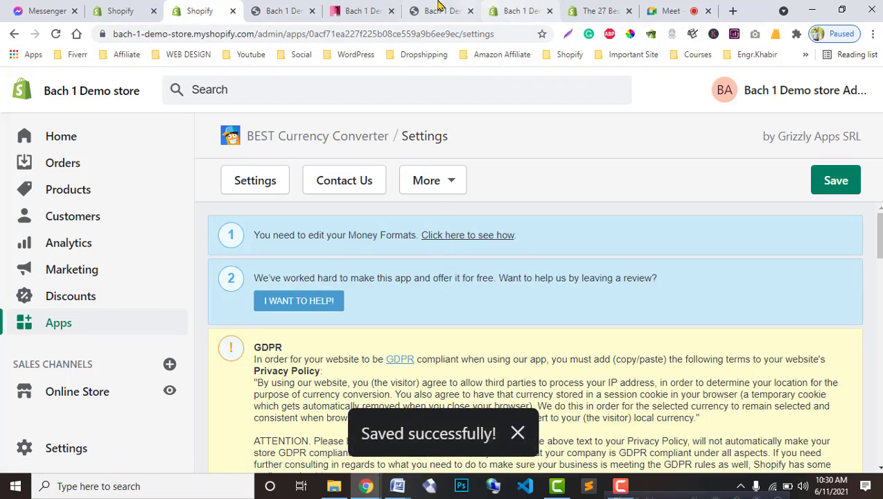
left_click(365, 12)
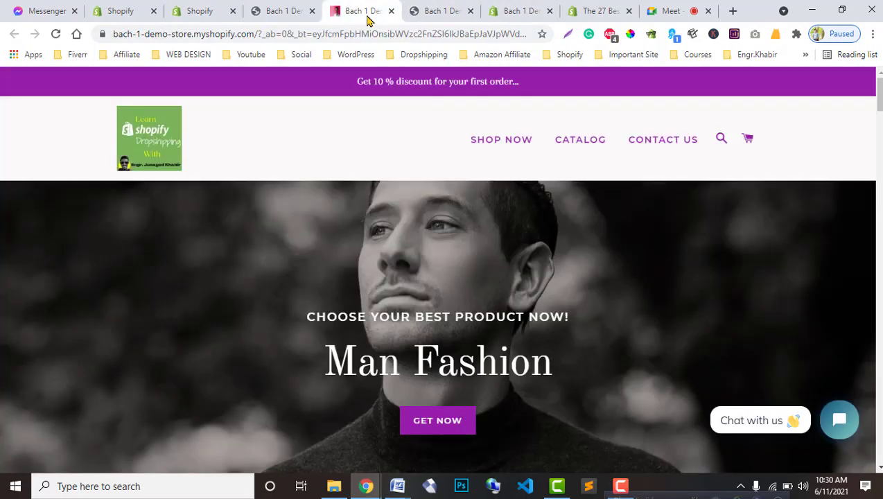
Step: Close the extra storefront tabs and reload the store
left_click(285, 7)
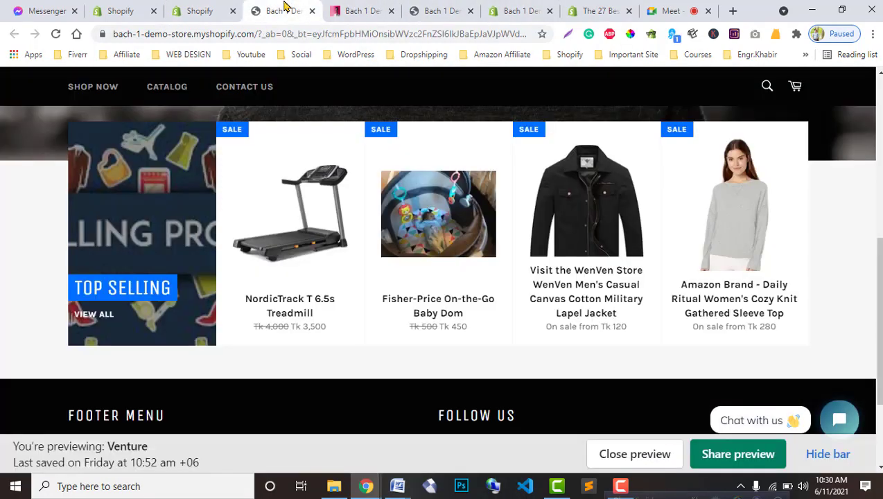
left_click(312, 11)
left_click(351, 9)
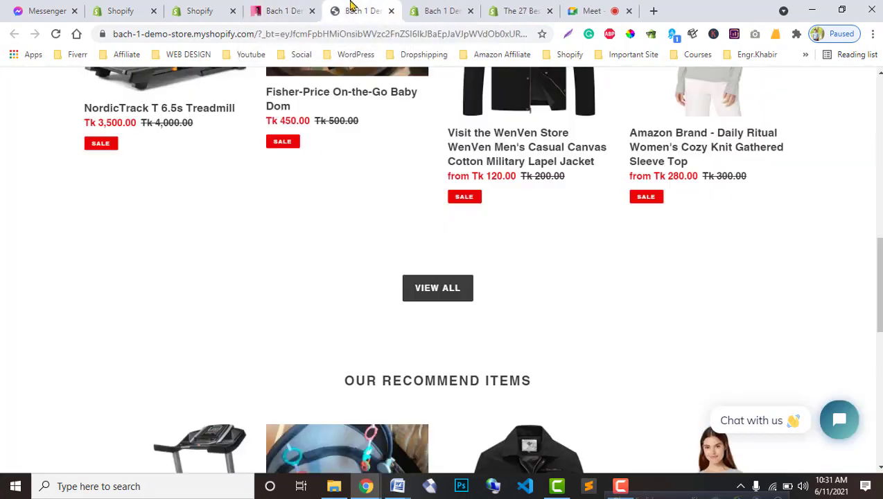
scroll(705, 101, "up", 15)
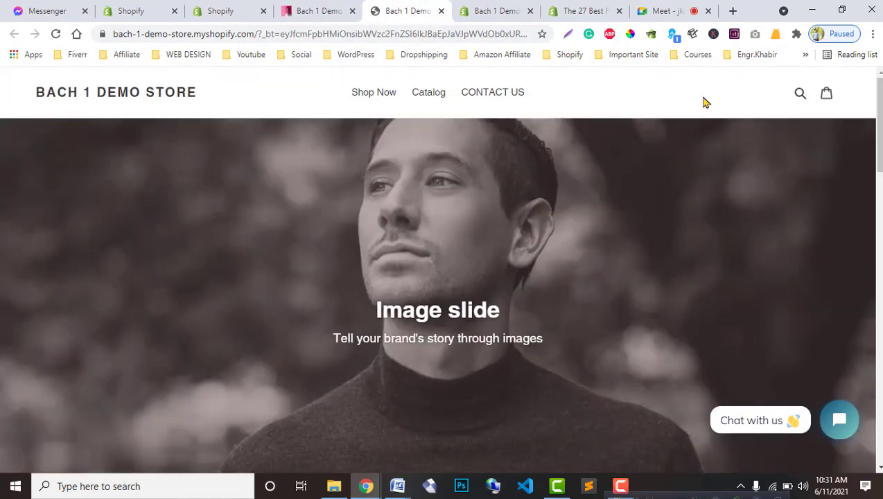
left_click(345, 12)
left_click(352, 11)
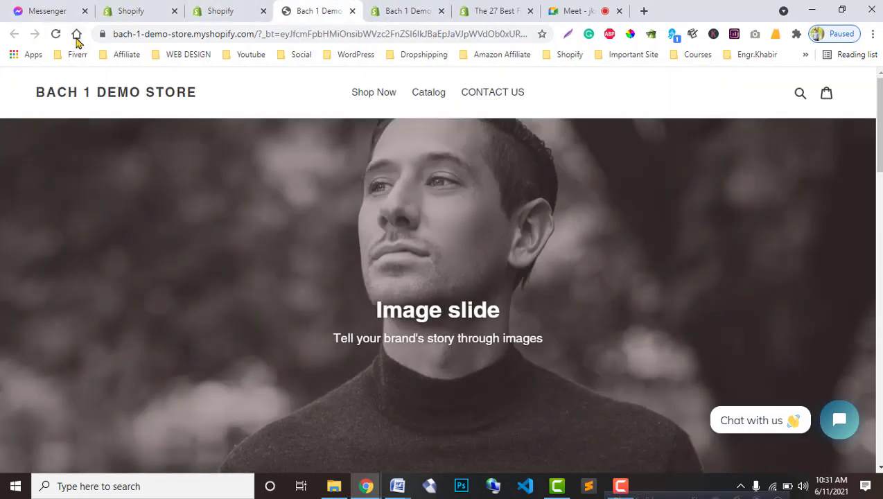
left_click(56, 33)
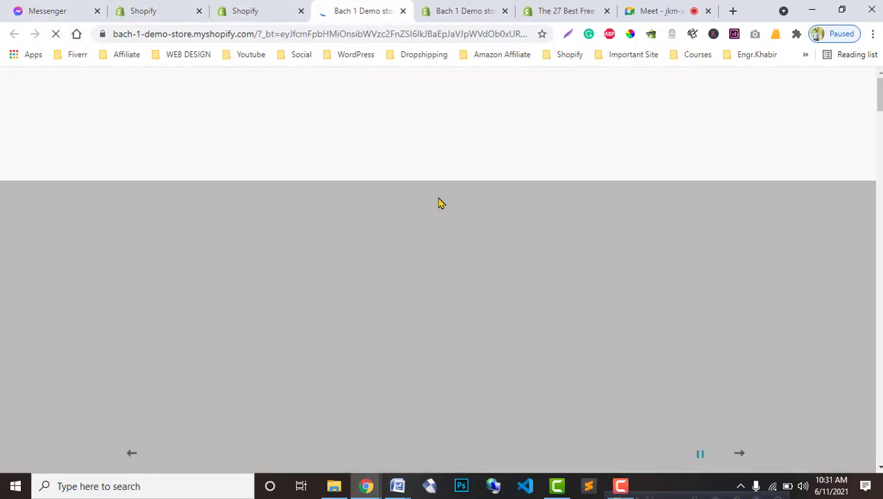
Step: Hide the preview bar and check the BDT currency switcher's five currencies
scroll(643, 376, "down", 4)
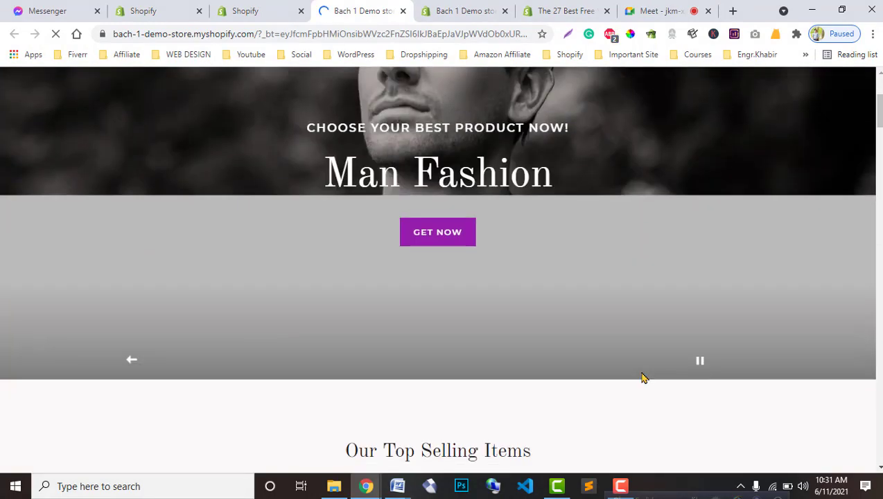
scroll(643, 376, "up", 4)
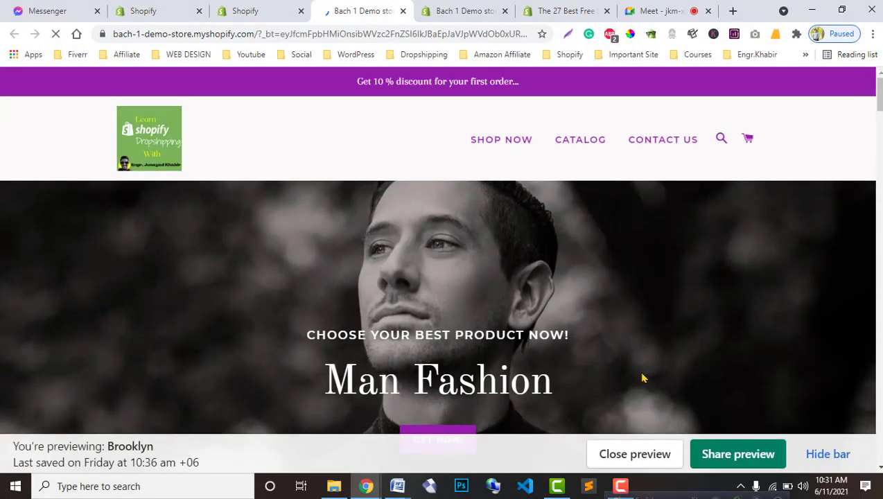
left_click(816, 455)
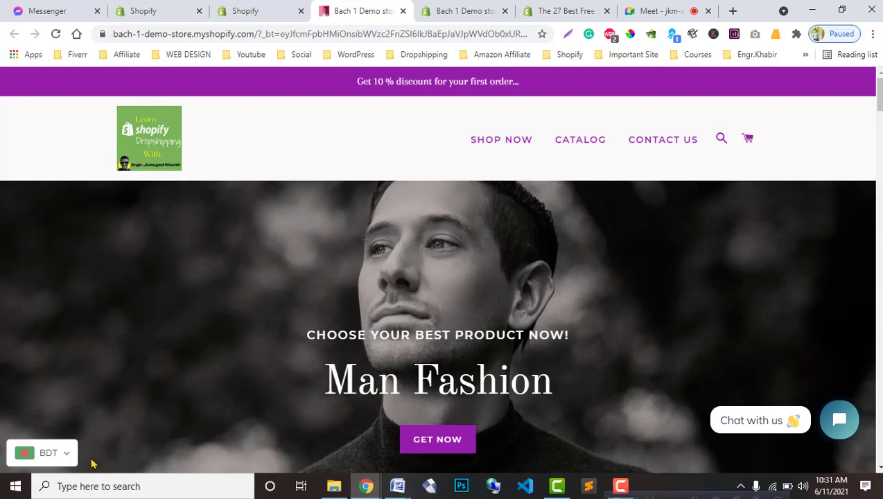
left_click(66, 456)
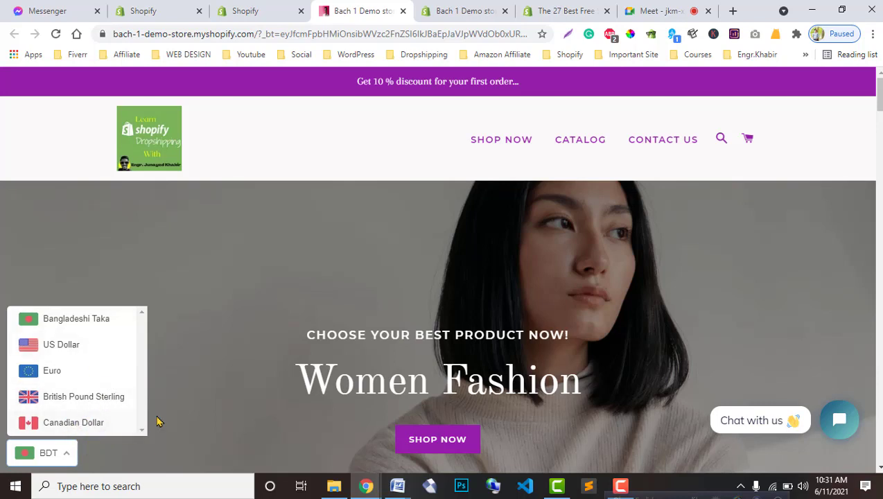
left_click(61, 453)
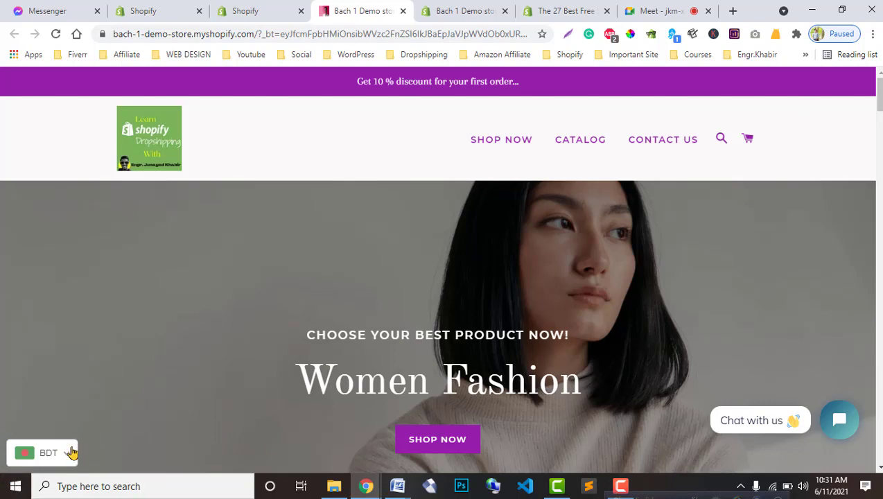
left_click(64, 452)
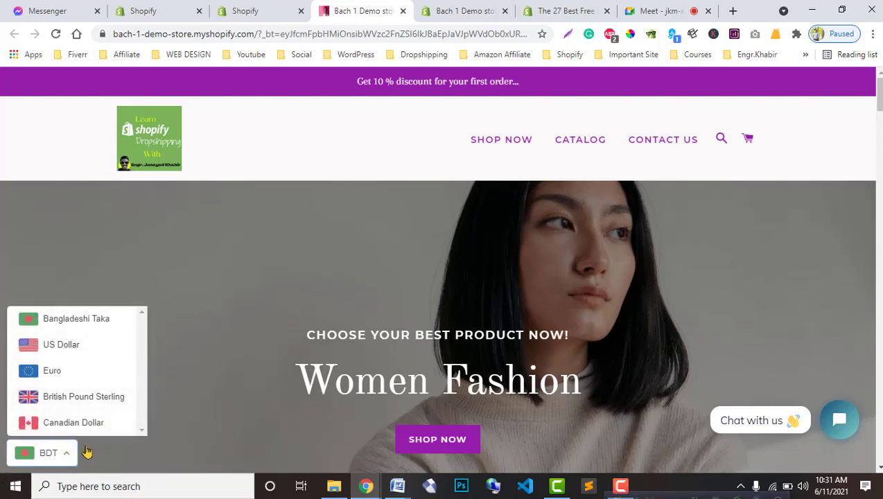
left_click(245, 11)
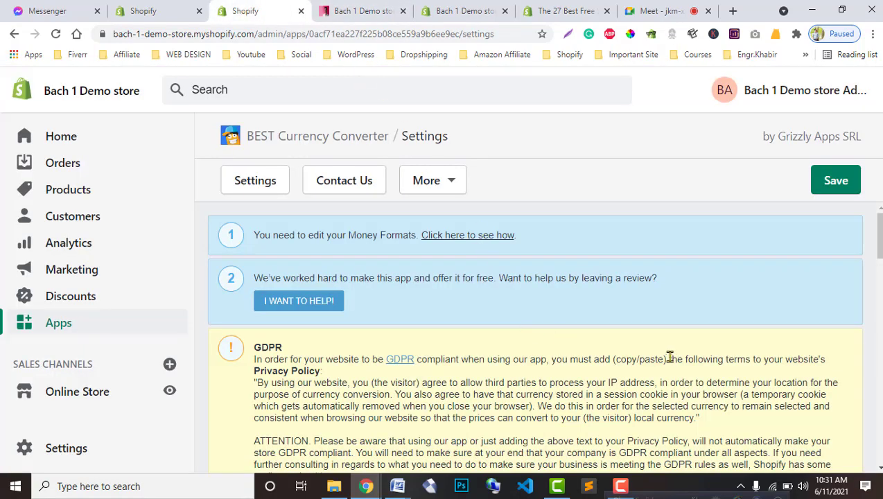
Step: Set Enable App to No and save the currency converter settings
left_click(360, 10)
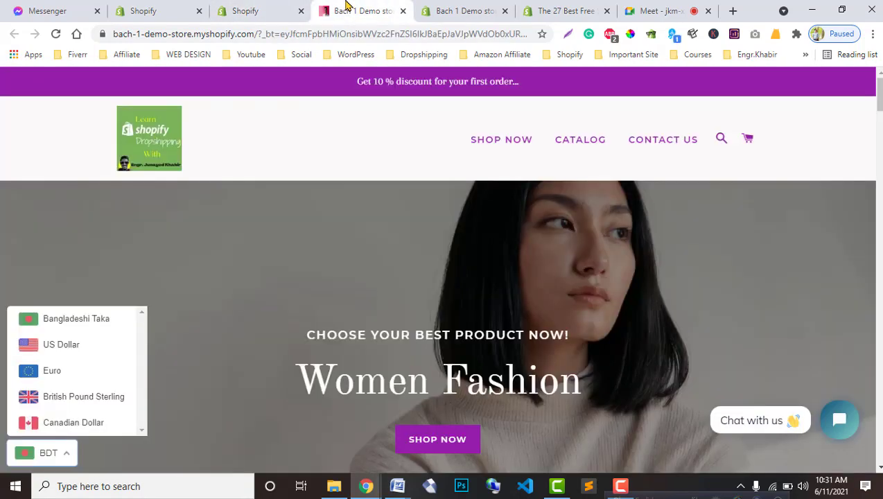
left_click(248, 5)
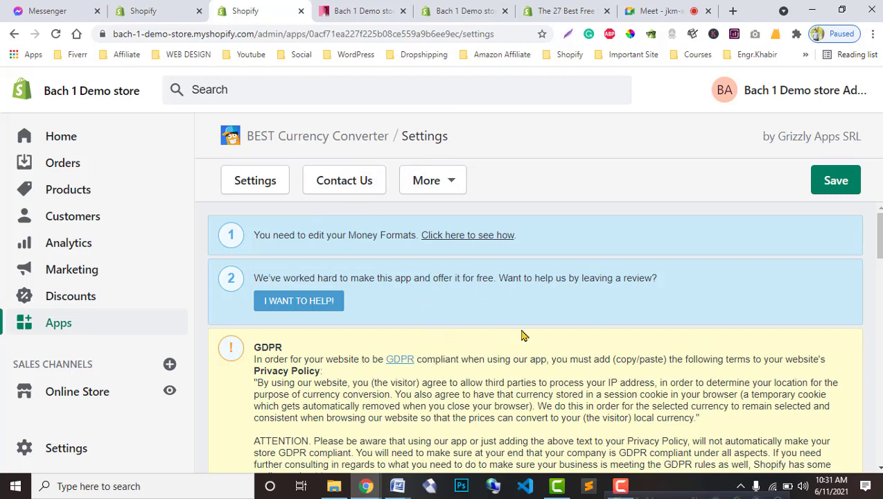
scroll(521, 335, "down", 3)
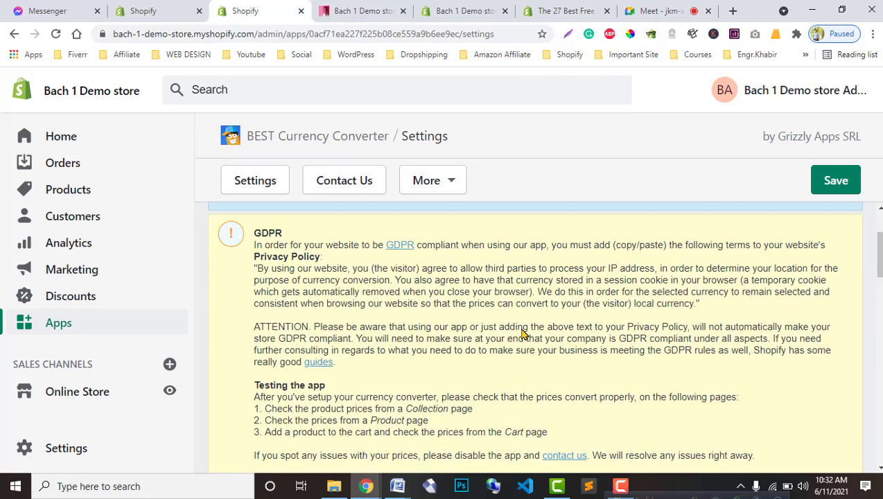
scroll(522, 335, "up", 3)
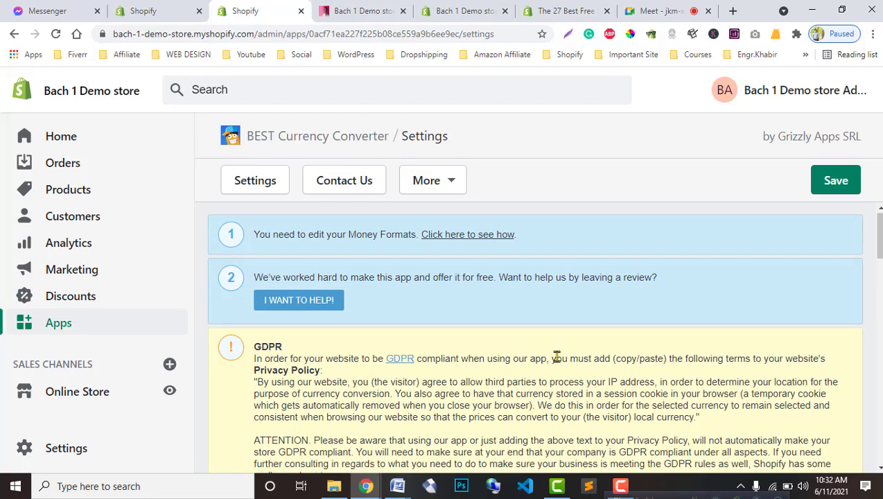
scroll(550, 355, "down", 7)
scroll(524, 416, "up", 1)
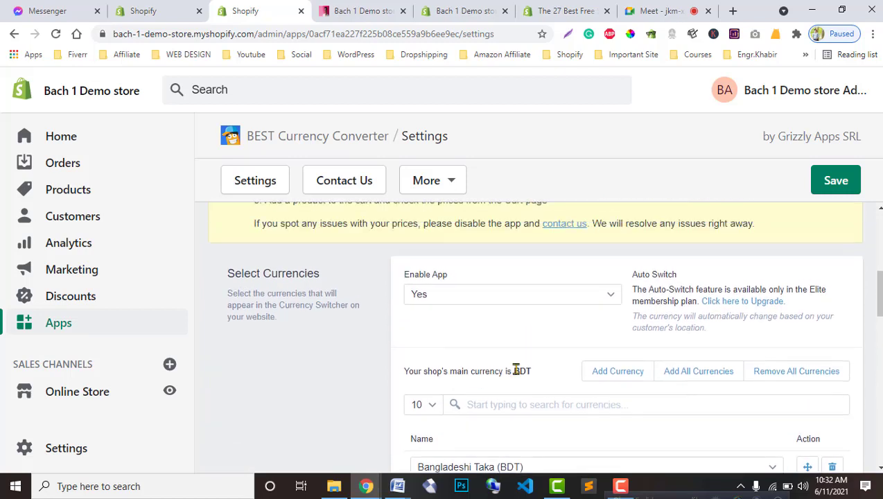
left_click(608, 294)
left_click(496, 323)
left_click(837, 190)
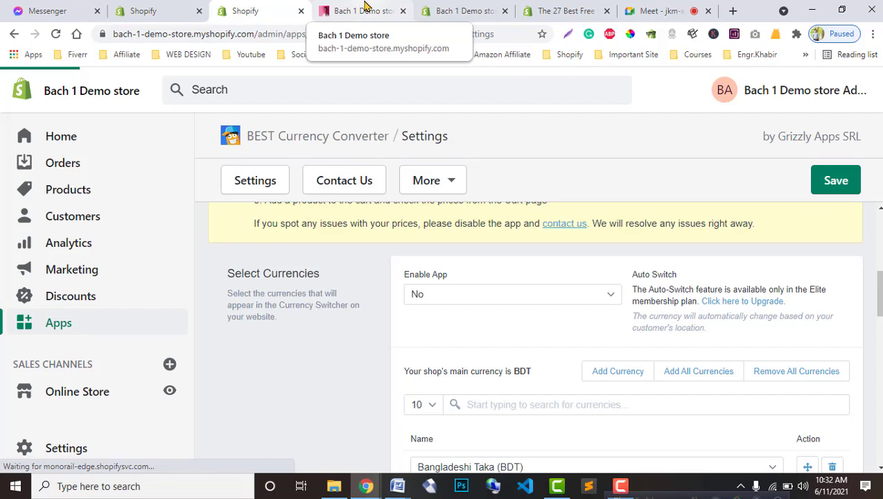
Step: Reload the storefront to check the disabled converter
left_click(365, 8)
left_click(57, 34)
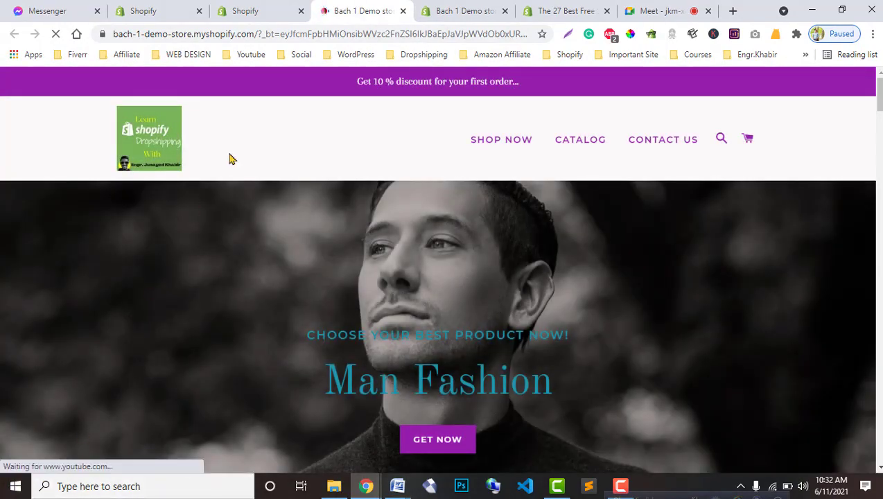
left_click(256, 10)
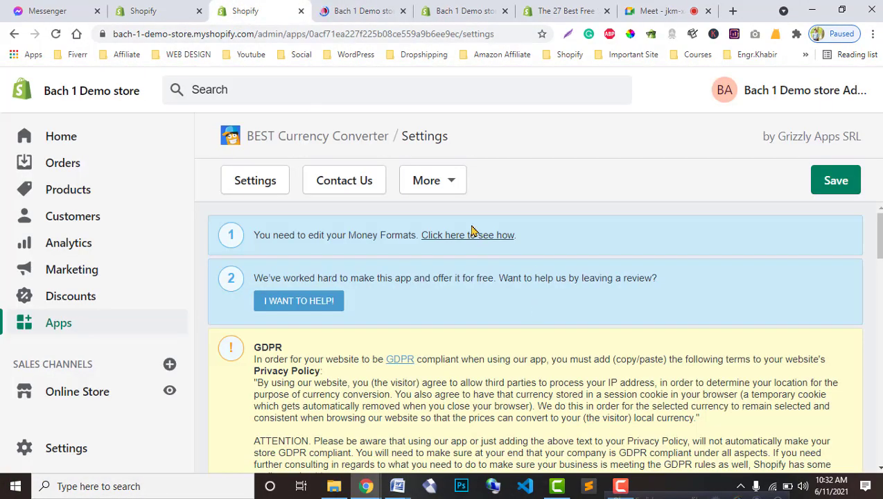
Step: Turn the Enable App setting back to Yes
scroll(467, 410, "down", 6)
left_click(514, 251)
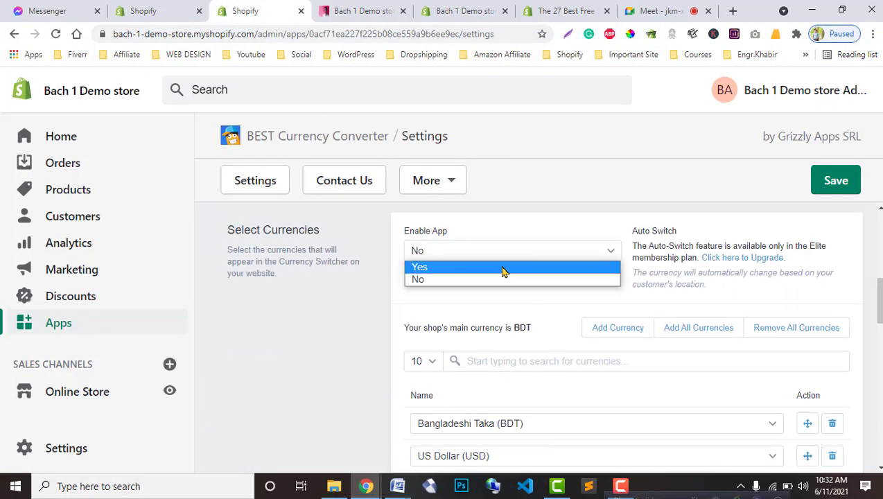
left_click(504, 270)
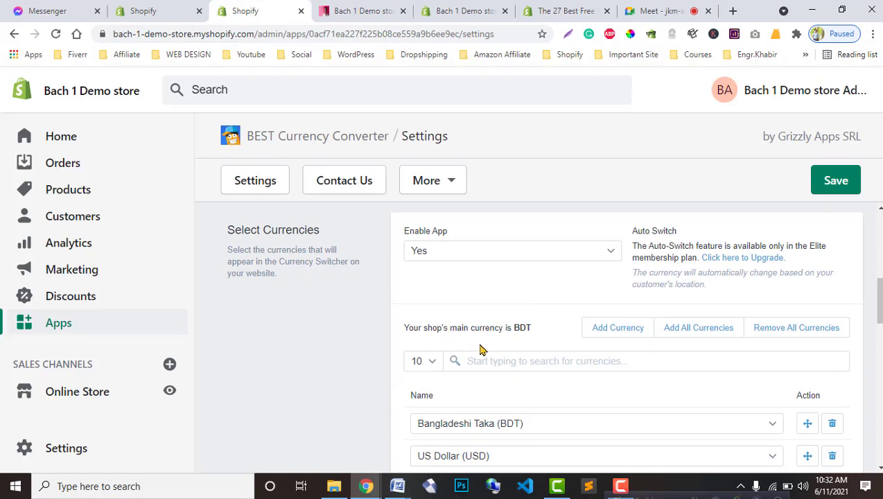
left_click(428, 363)
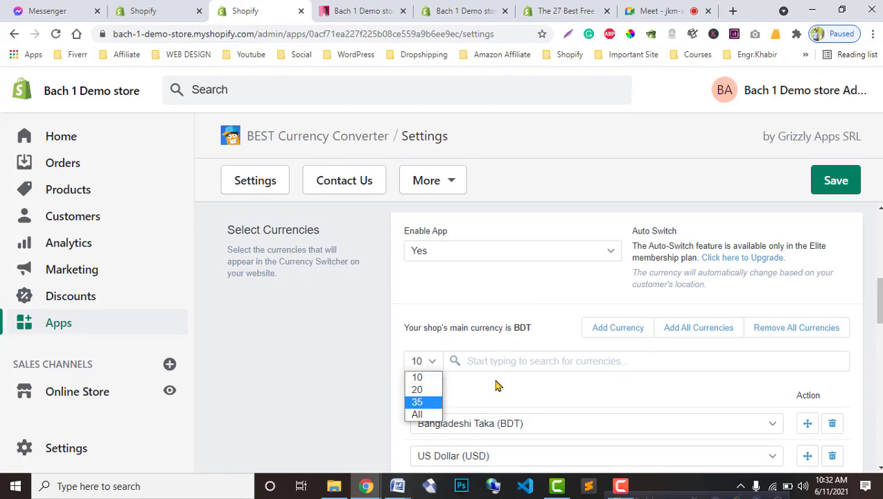
left_click(540, 365)
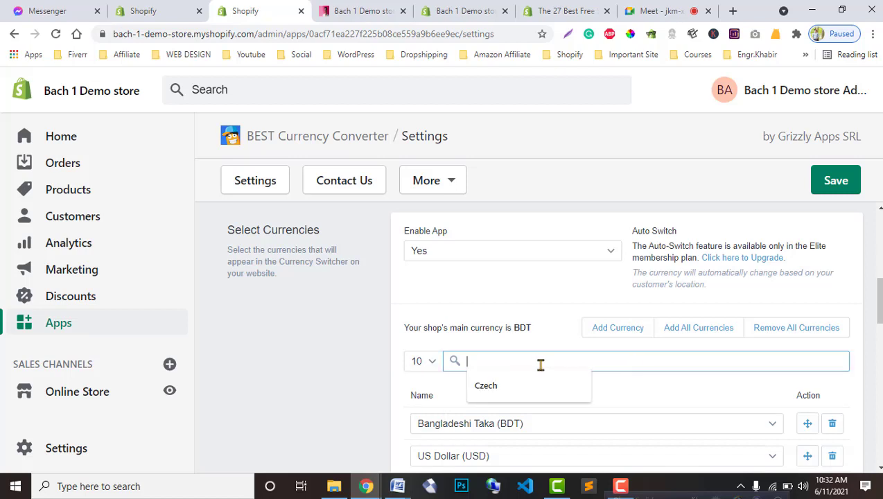
left_click(350, 375)
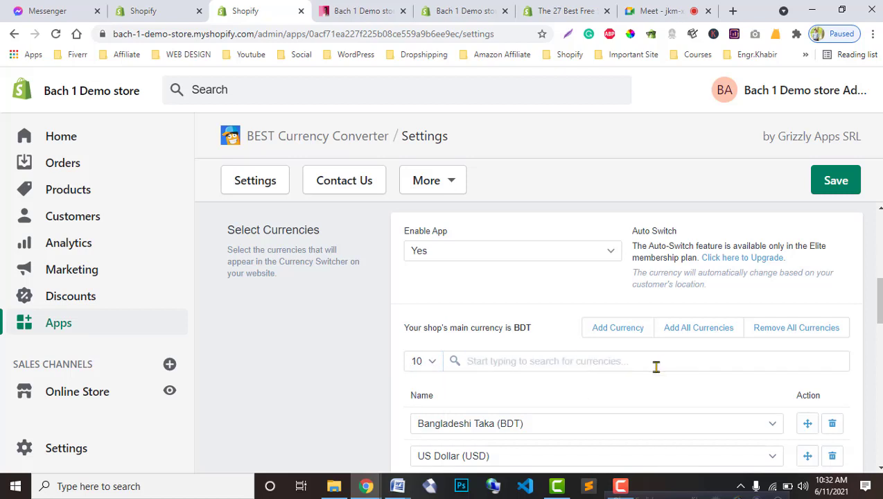
Step: Drag Bangladeshi Taka below Euro and Canadian Dollar up to second place
scroll(655, 367, "down", 1)
scroll(656, 367, "down", 1)
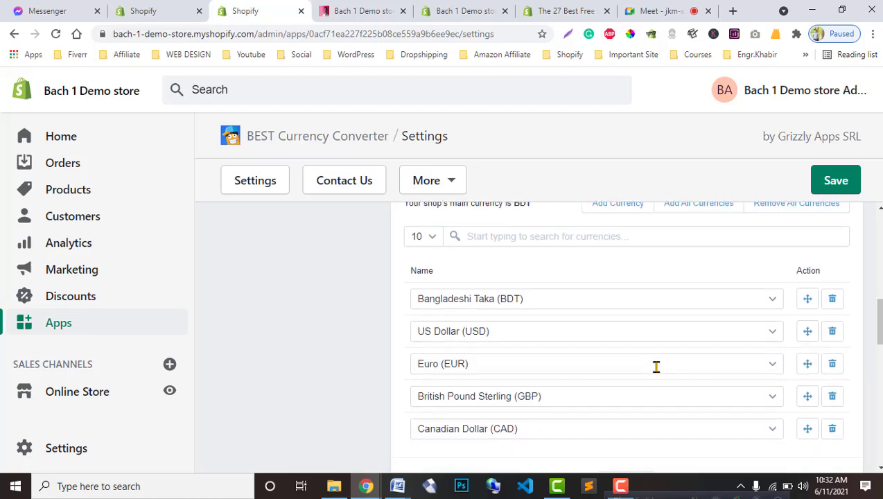
left_click_drag(808, 255, 804, 326)
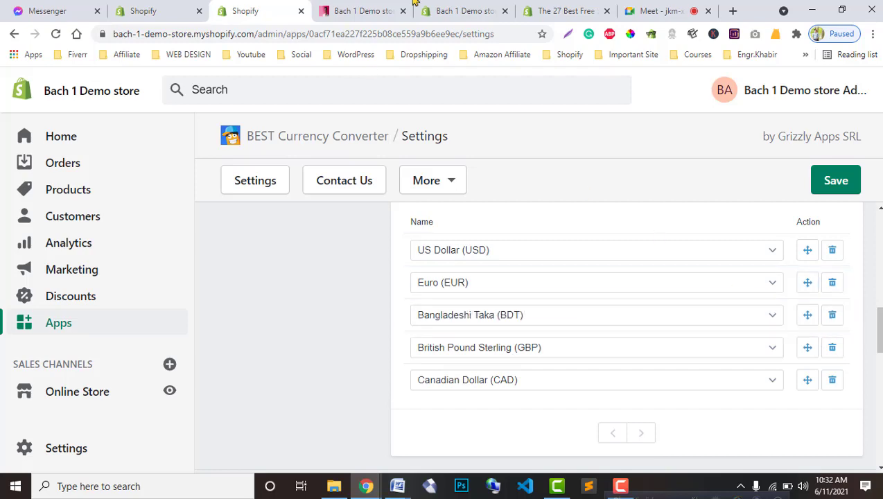
left_click(364, 10)
left_click(247, 9)
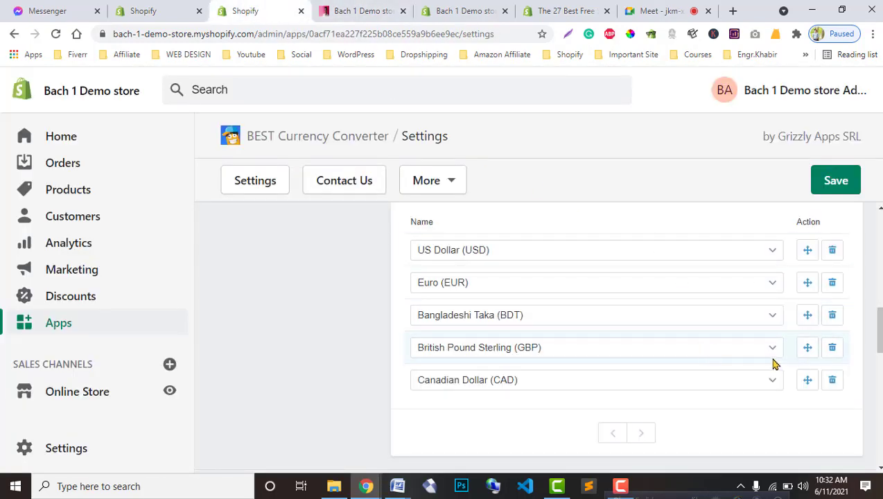
left_click_drag(805, 385, 802, 285)
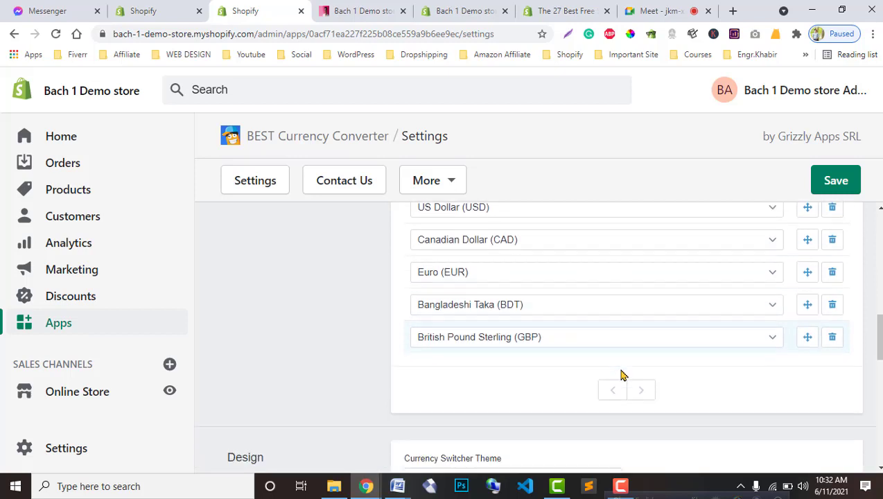
Step: Reload the converter settings page and save the Flags switcher design
scroll(620, 372, "up", 1)
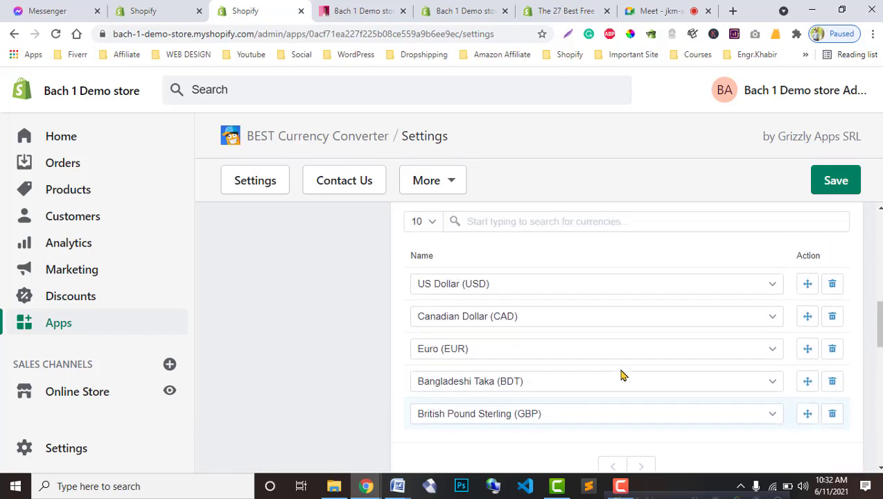
left_click(444, 192)
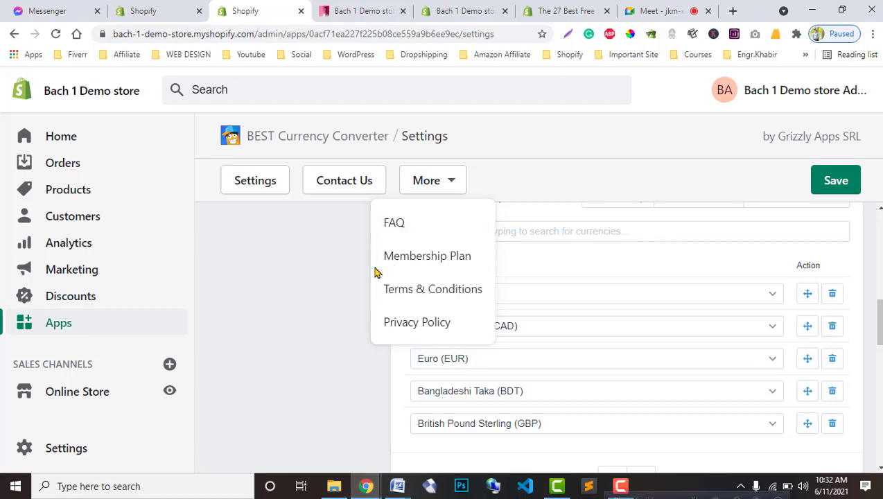
left_click(451, 182)
left_click(264, 180)
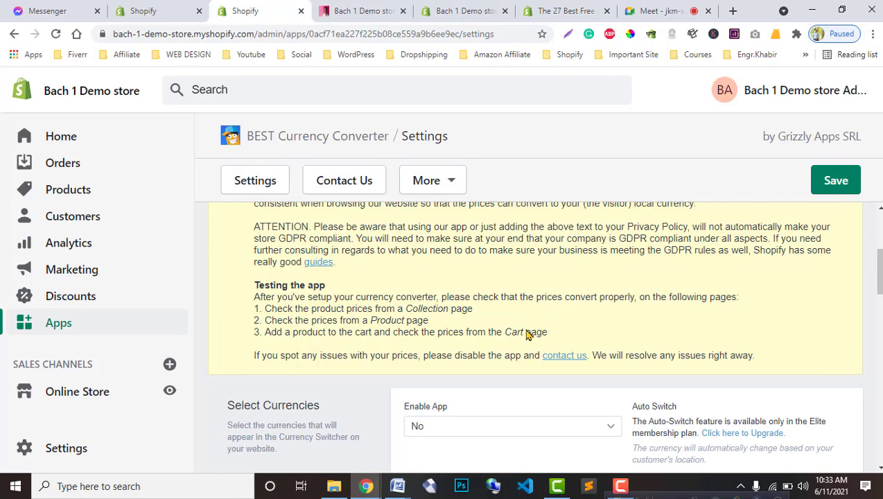
scroll(732, 406, "down", 6)
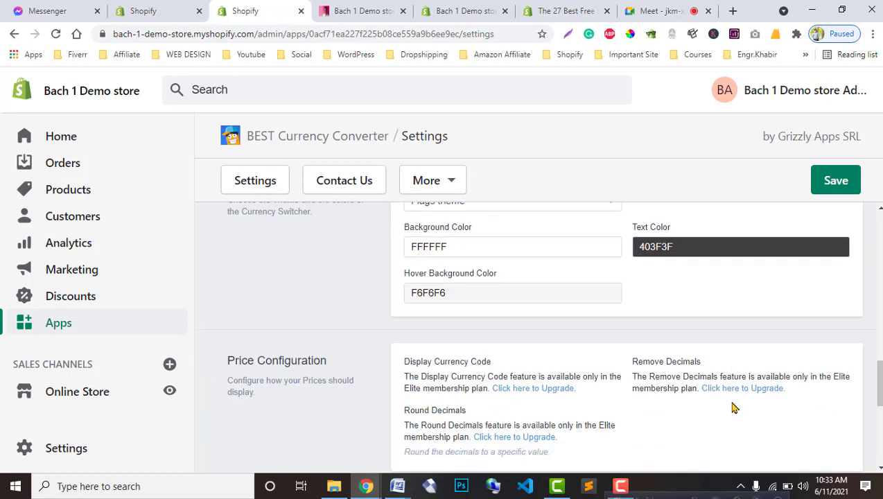
scroll(733, 406, "up", 2)
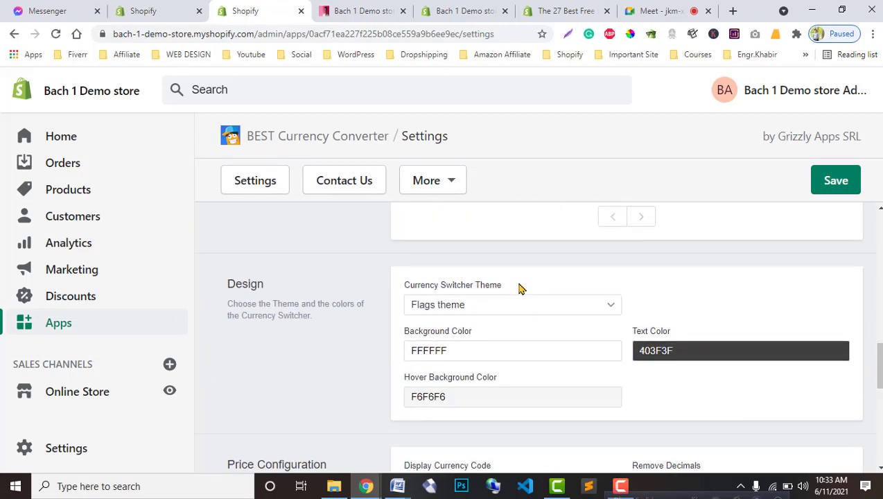
left_click(361, 10)
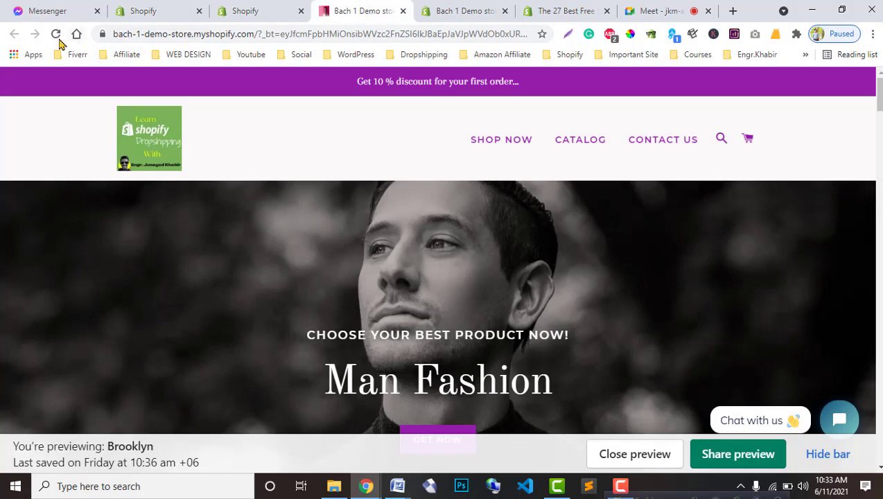
left_click(264, 10)
left_click(835, 183)
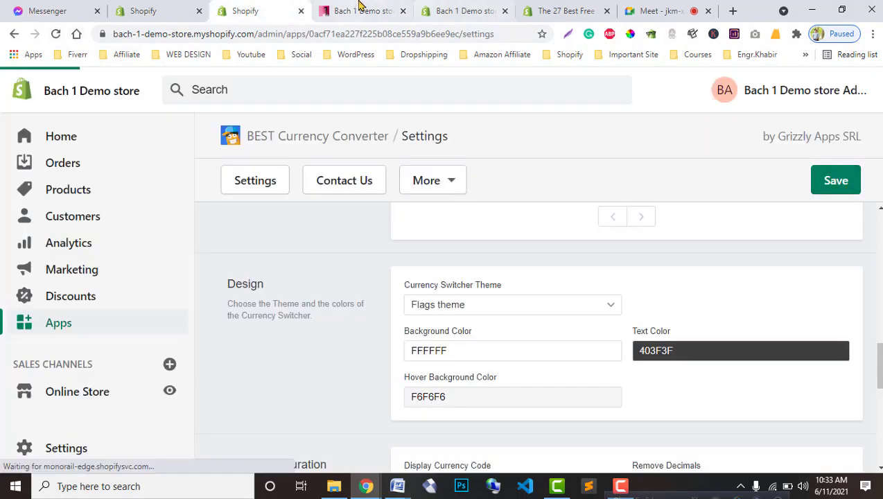
Step: Check the storefront preview, save the settings again, and reload the store
left_click(361, 9)
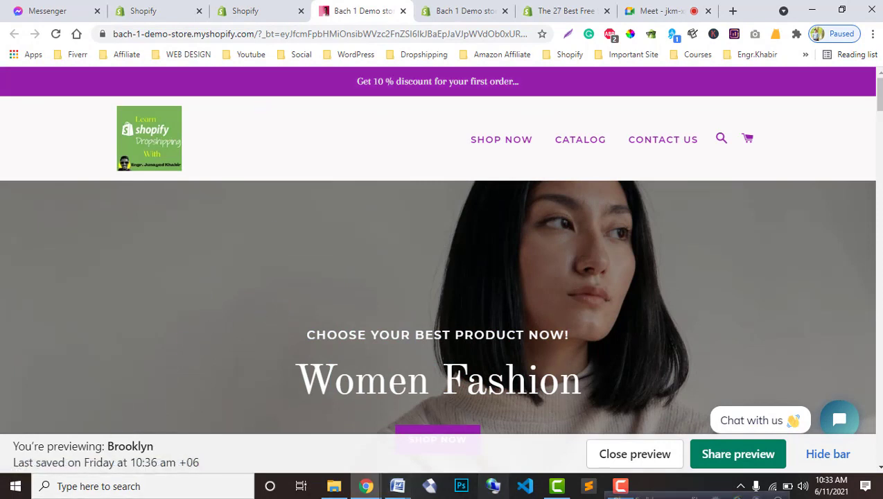
left_click(827, 454)
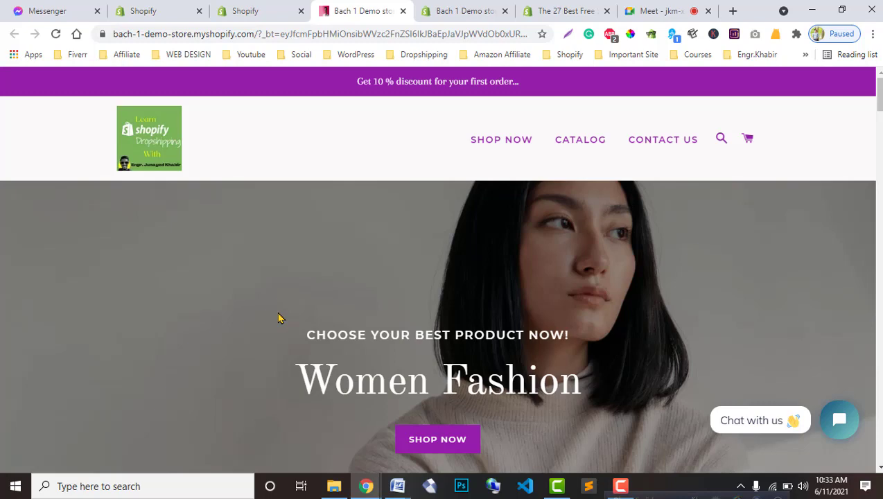
left_click(291, 6)
left_click(832, 182)
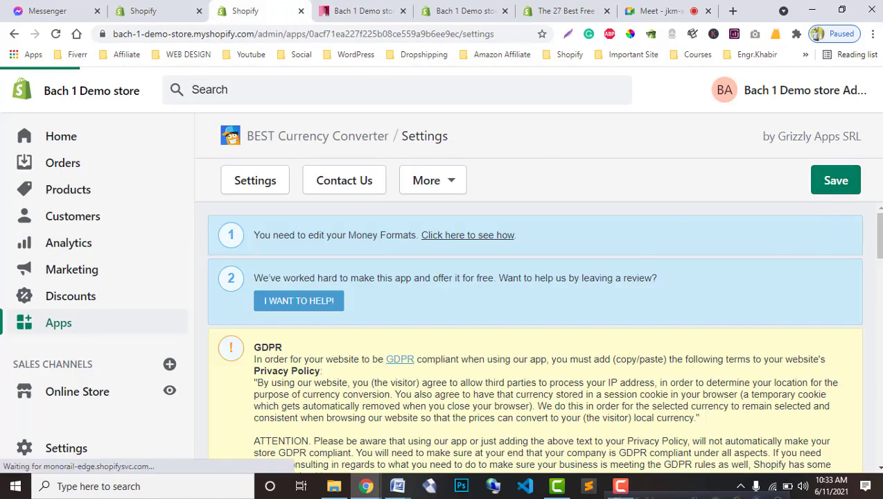
left_click(360, 10)
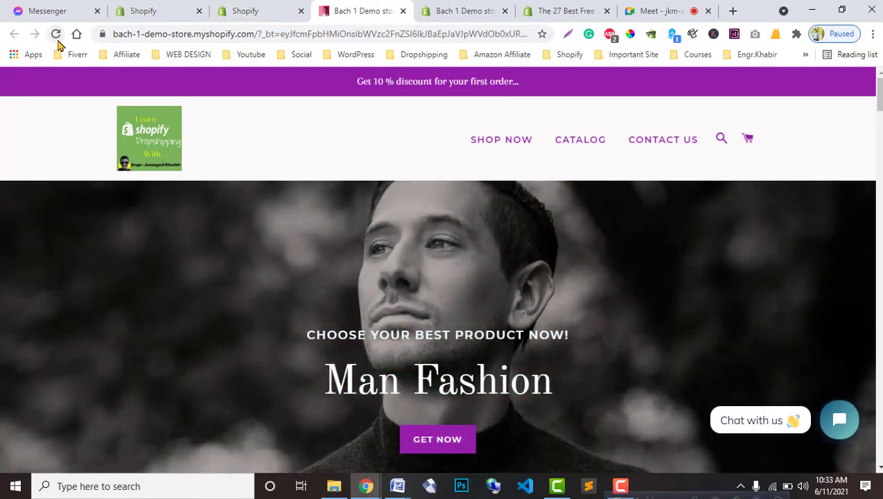
left_click(56, 35)
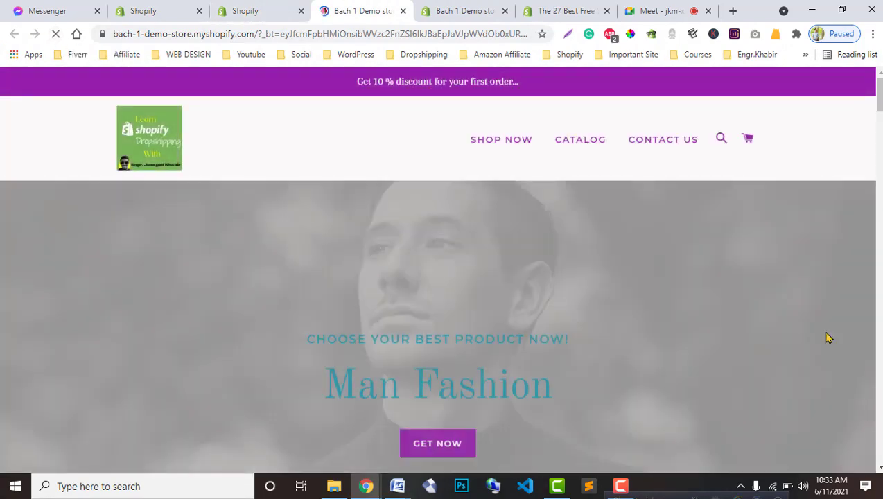
Step: Recheck the reloaded preview with the bar hidden, then close the preview tab
left_click(246, 9)
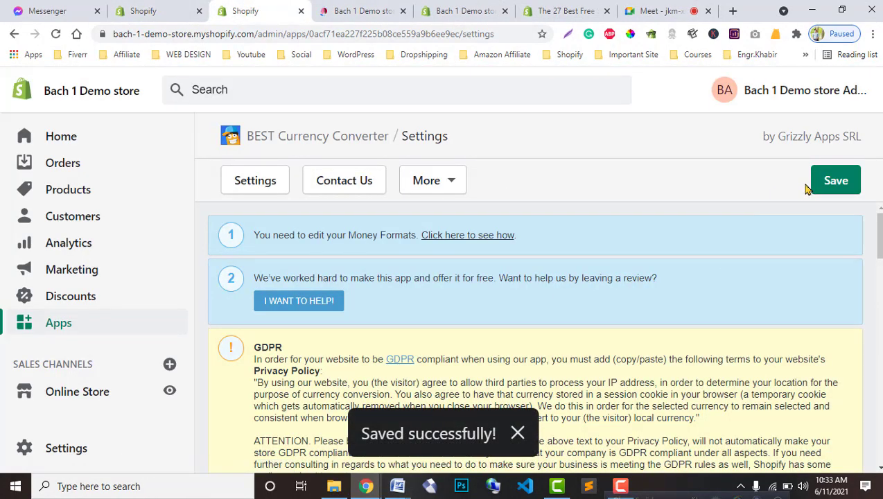
left_click(356, 10)
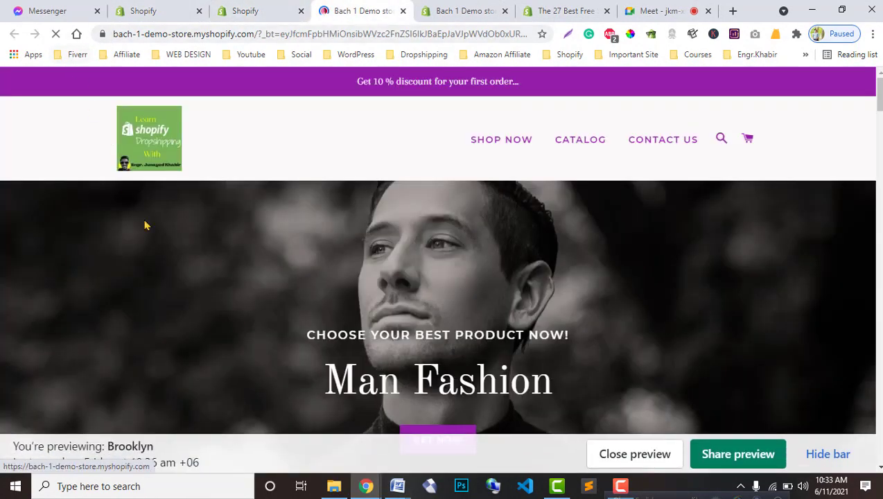
left_click(830, 453)
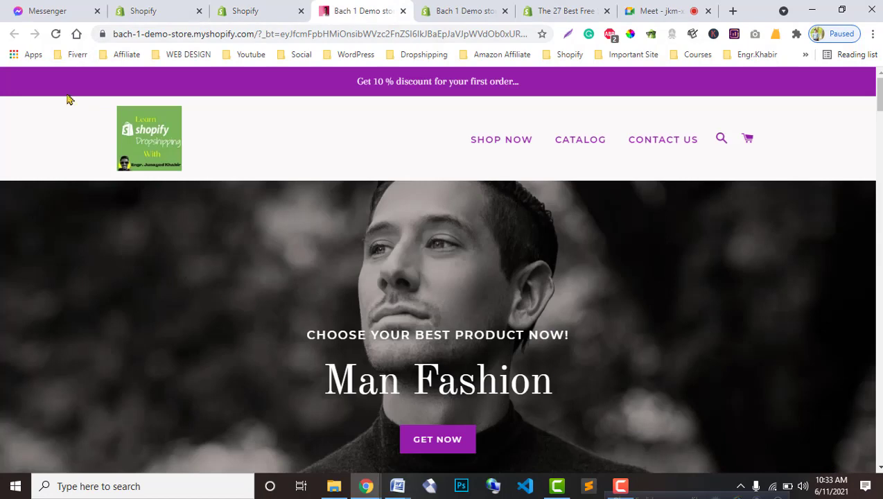
left_click(56, 33)
left_click(815, 454)
left_click(402, 10)
left_click(123, 7)
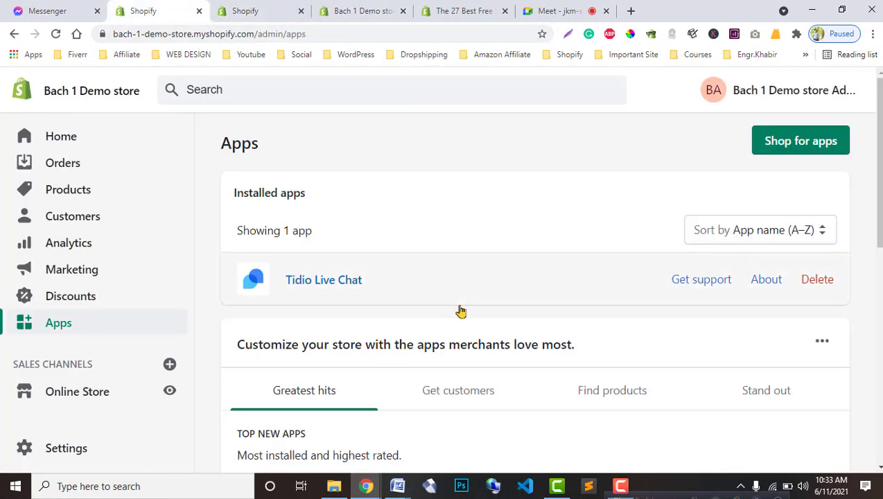
Step: Open the live Bach 1 Demo storefront in its own tab from the themes page
left_click(84, 392)
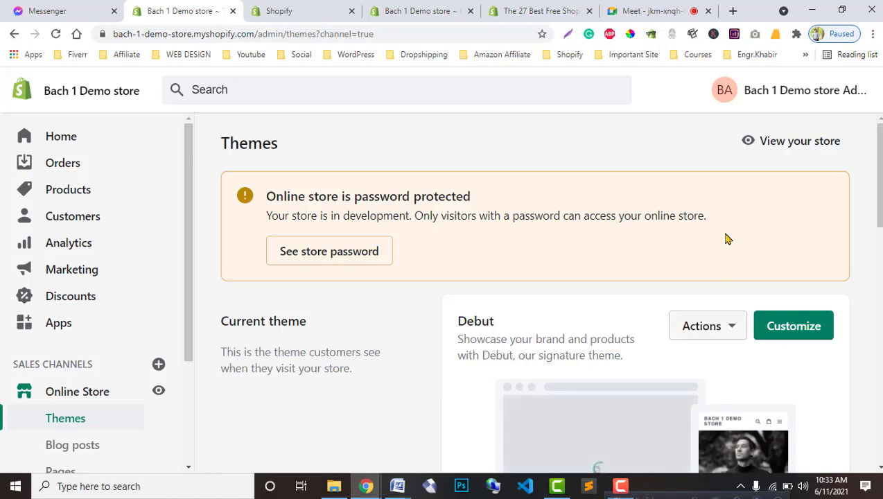
left_click(751, 146)
left_click_drag(281, 5, 463, 6)
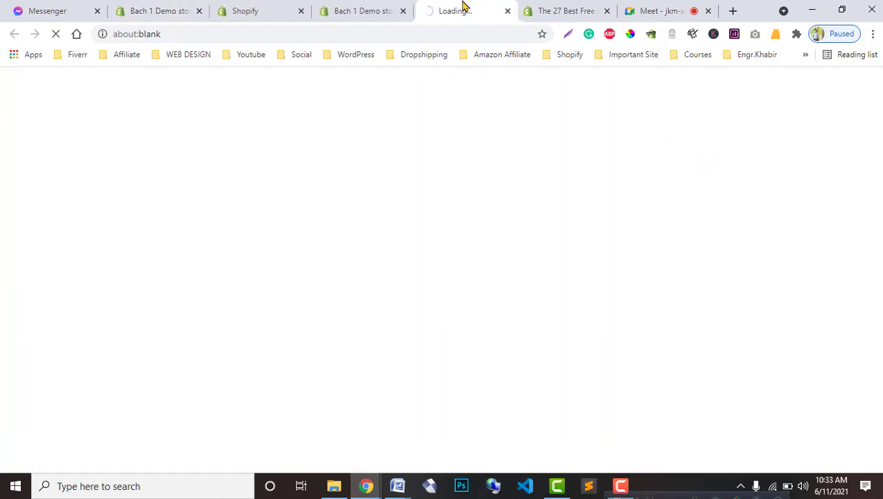
left_click(591, 5)
Step: Compare the theme editor and converter settings, then scroll through the live storefront
left_click(360, 8)
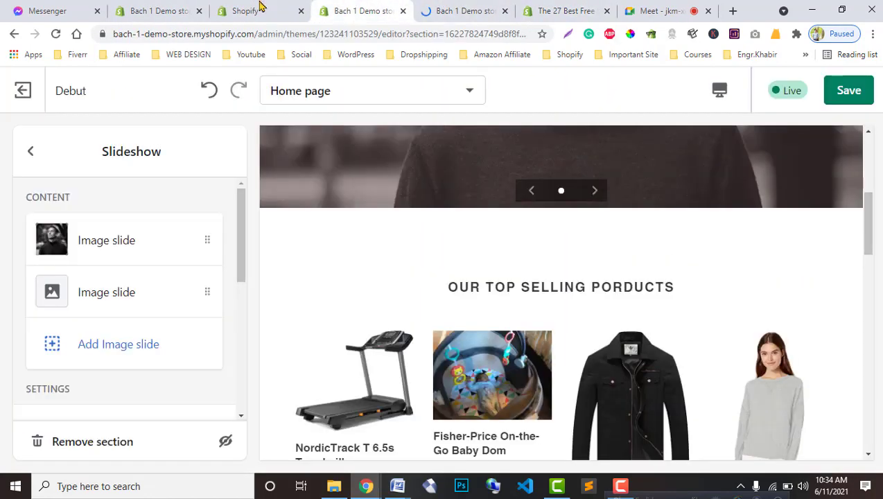
left_click(262, 7)
left_click(365, 7)
left_click(471, 8)
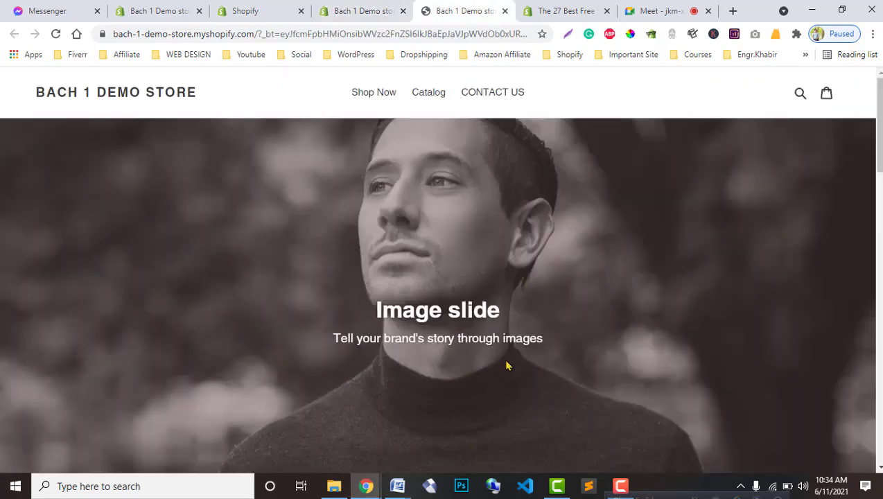
scroll(506, 365, "down", 5)
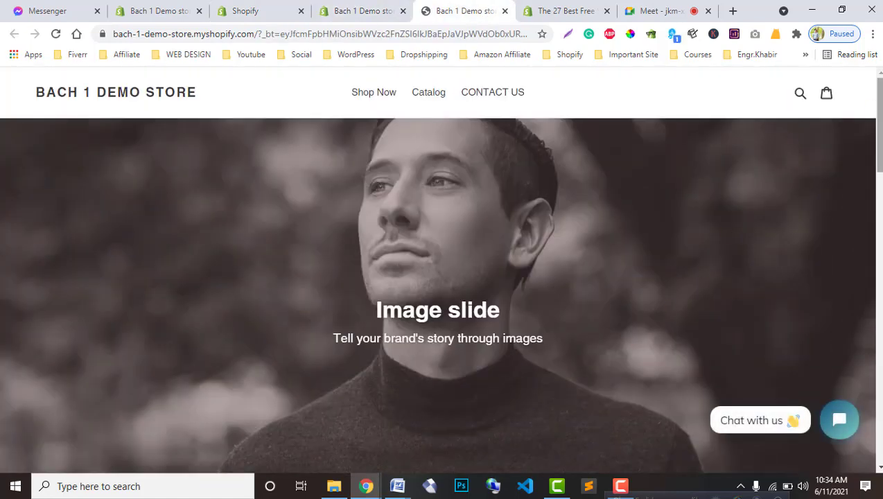
scroll(442, 271, "down", 13)
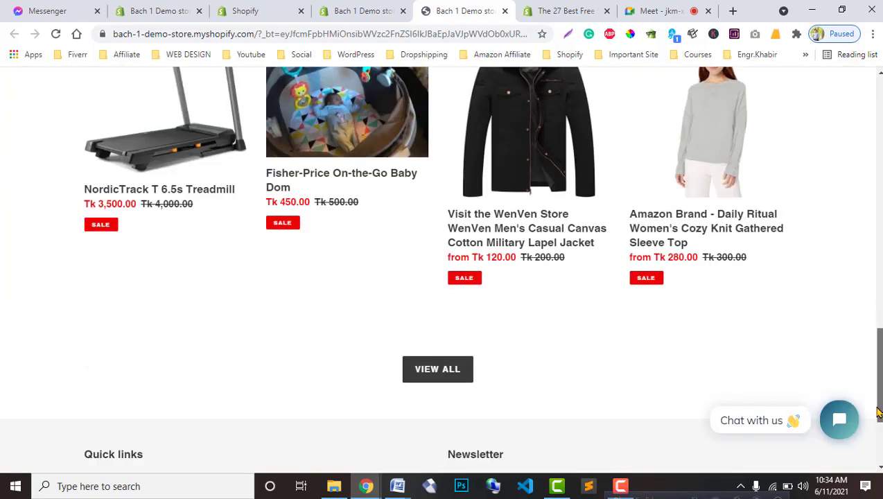
scroll(441, 270, "up", 15)
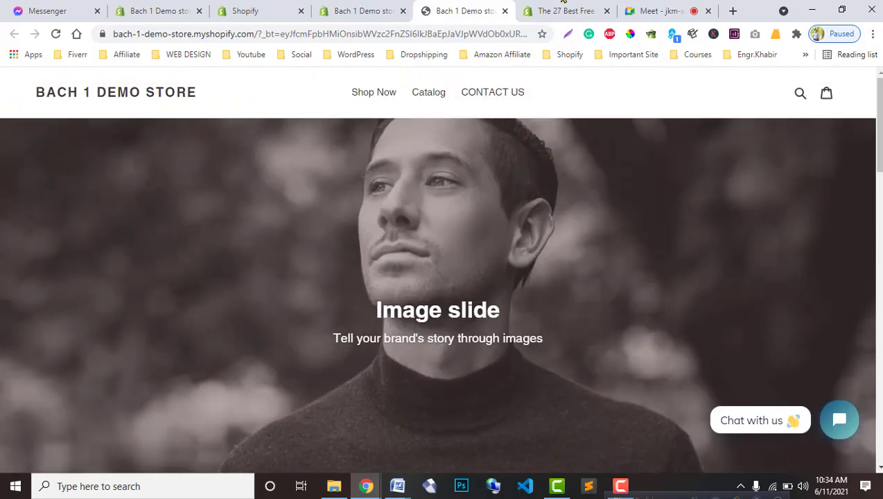
Step: Close the Debut theme editor tab
left_click(367, 11)
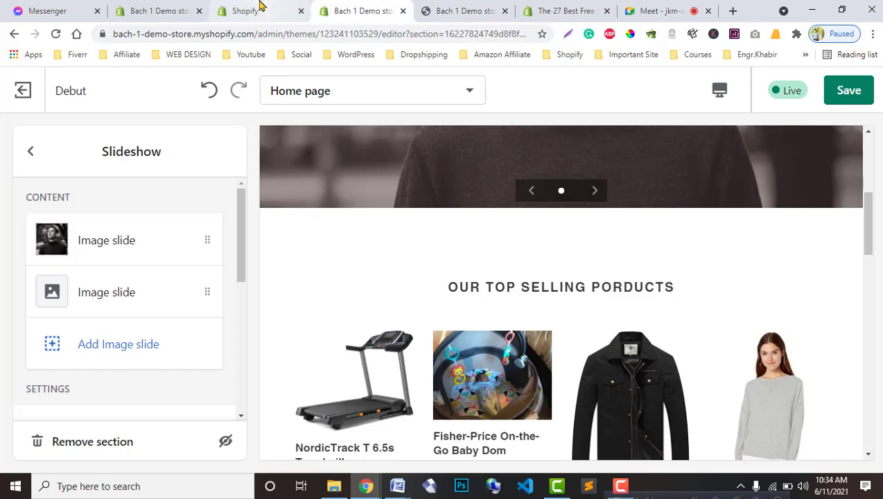
left_click(257, 7)
left_click_drag(344, 7, 607, 15)
left_click(607, 14)
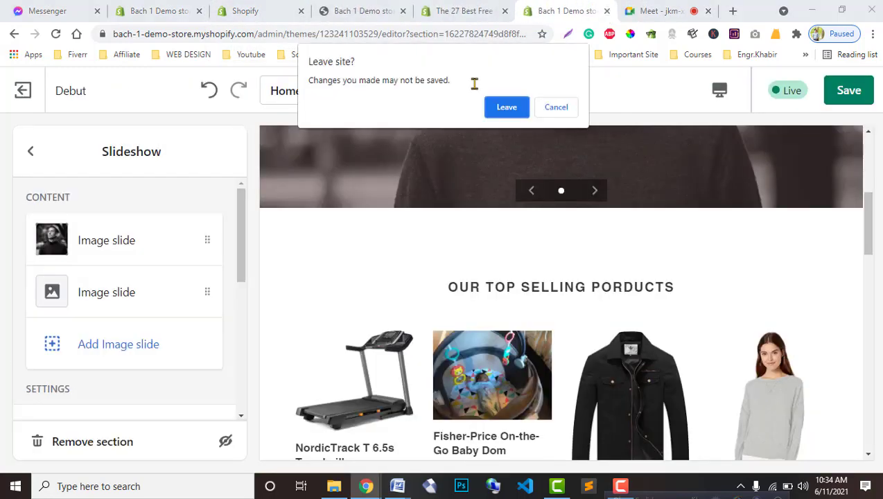
Step: Leave the theme editor without saving, then set Enable App to Yes and save
left_click(497, 110)
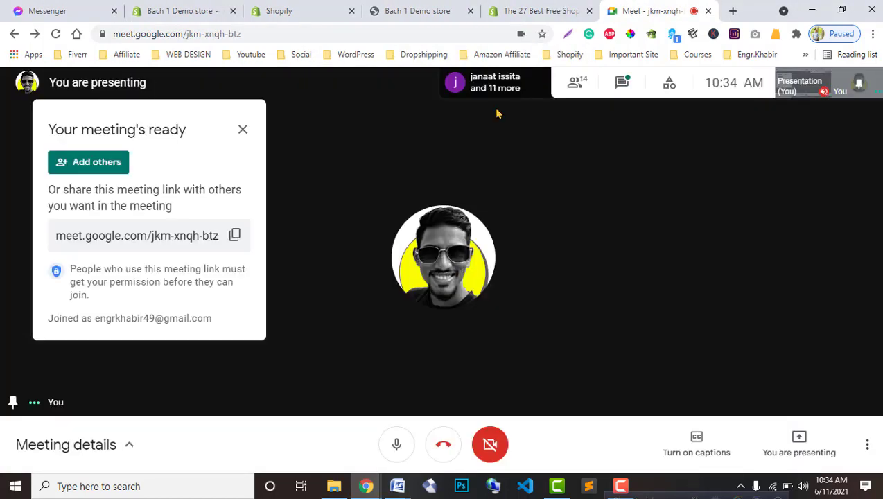
left_click(420, 7)
left_click(315, 7)
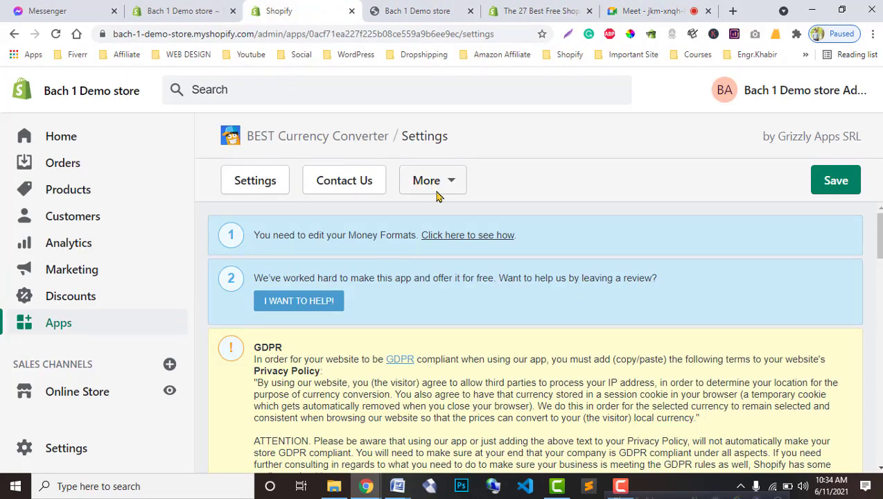
scroll(482, 394, "down", 5)
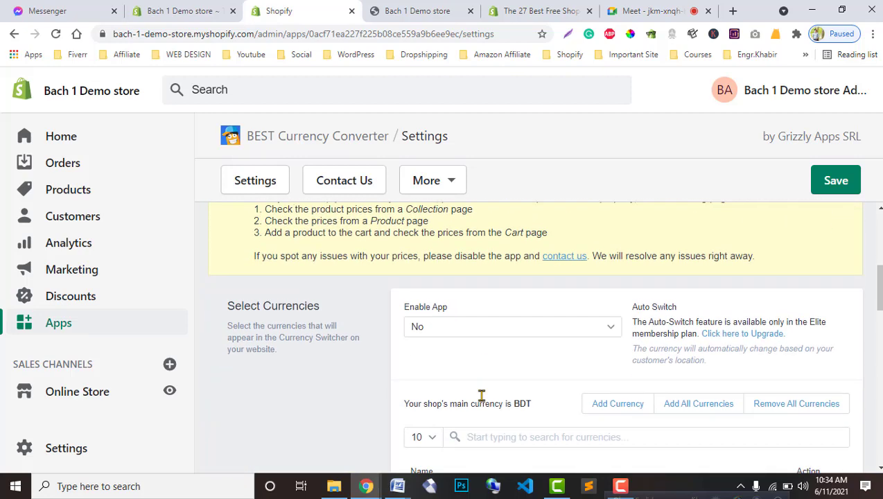
left_click(587, 302)
left_click(489, 309)
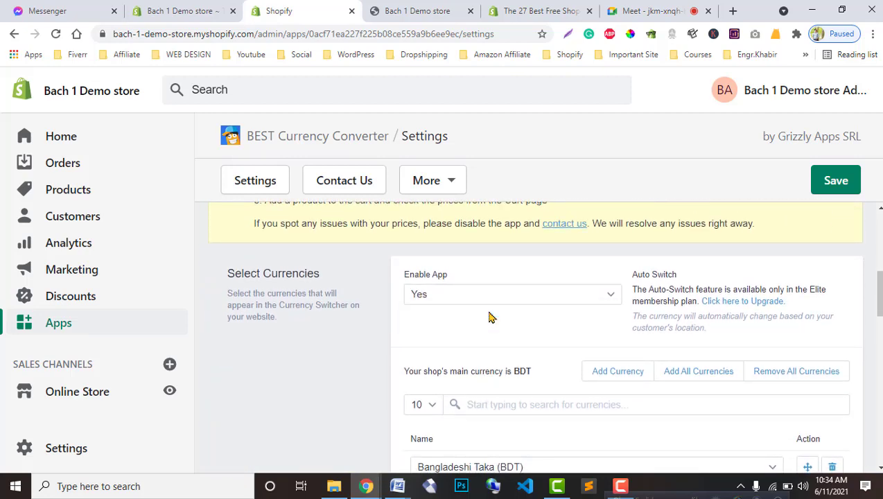
left_click(823, 190)
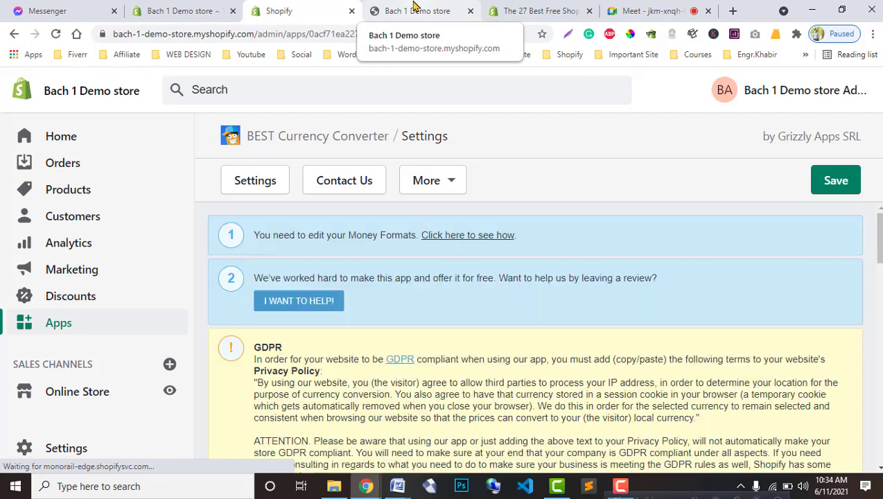
Step: Reload the storefront and check its BDT flag currency dropdown
left_click(414, 8)
left_click(56, 34)
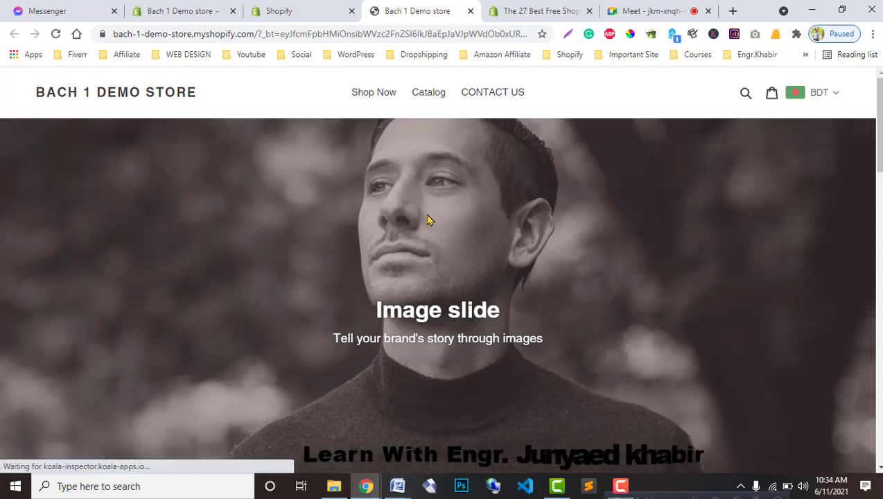
left_click(832, 102)
left_click(832, 103)
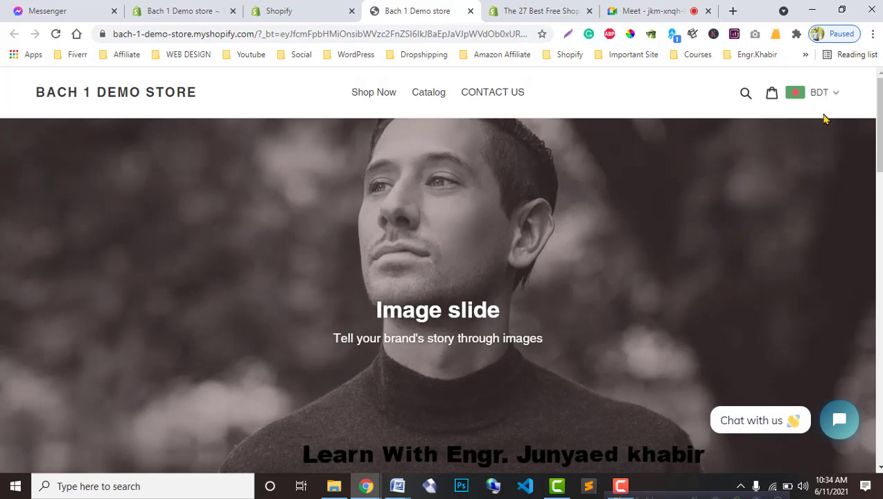
left_click(311, 9)
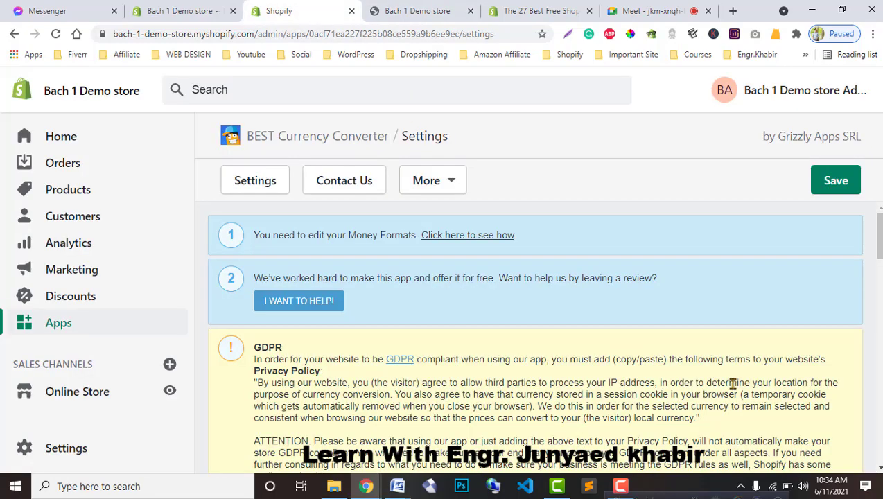
Step: Try out different switcher background colours, previewing the result on the storefront
scroll(458, 331, "down", 3)
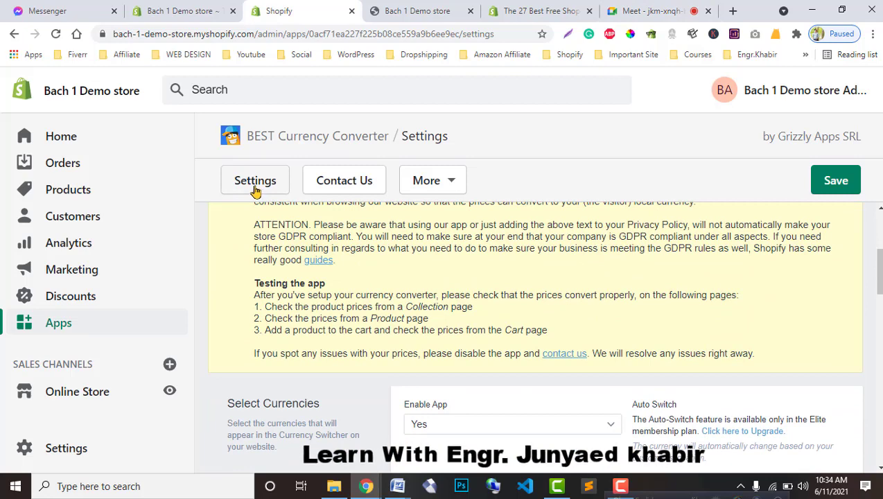
scroll(527, 415, "down", 8)
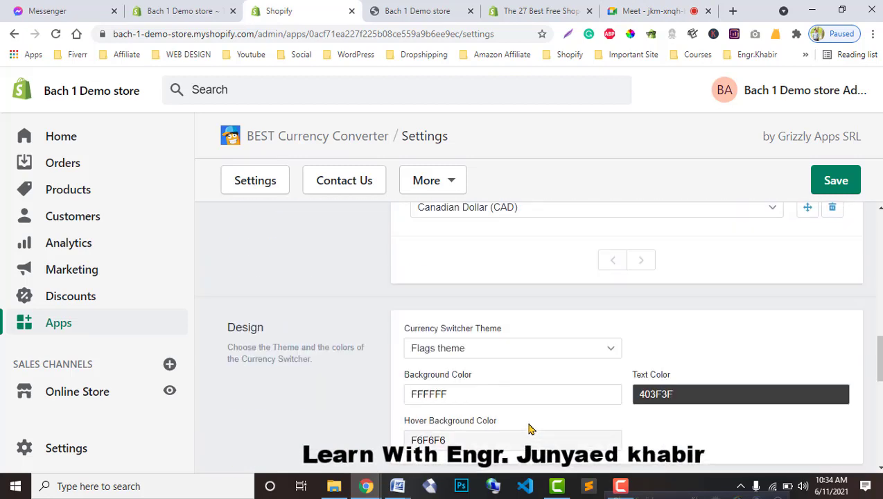
scroll(528, 429, "down", 1)
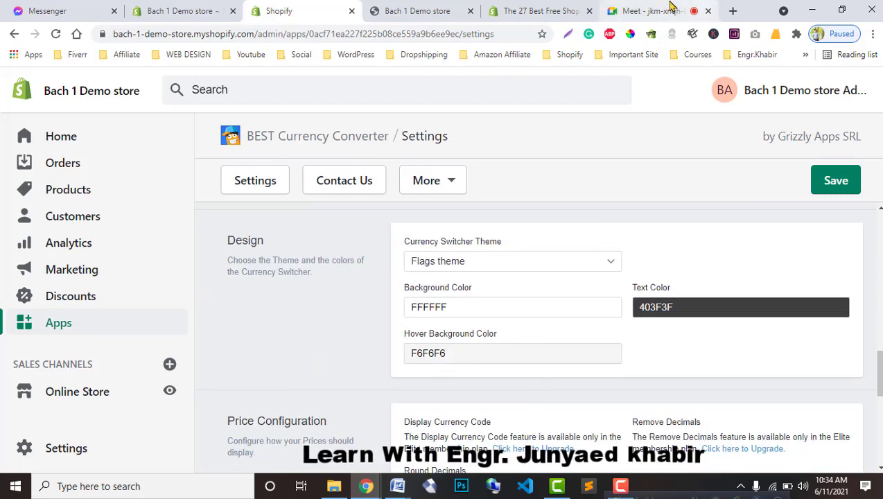
left_click(416, 10)
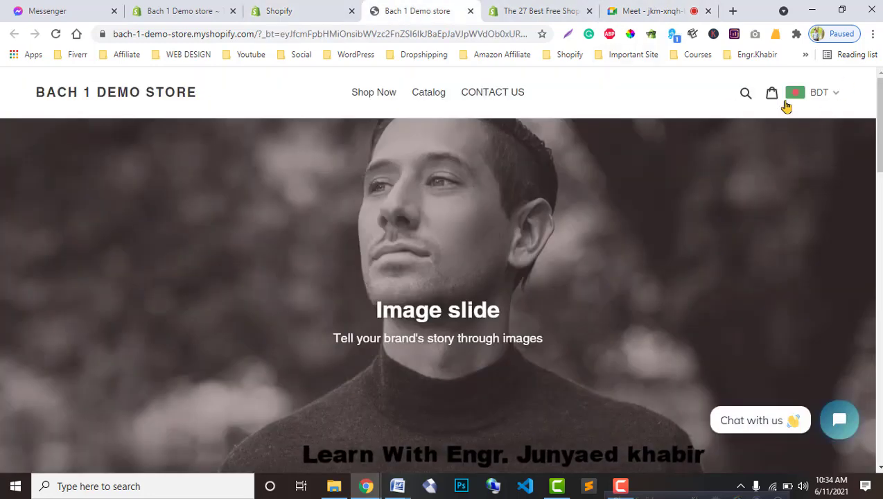
left_click(277, 11)
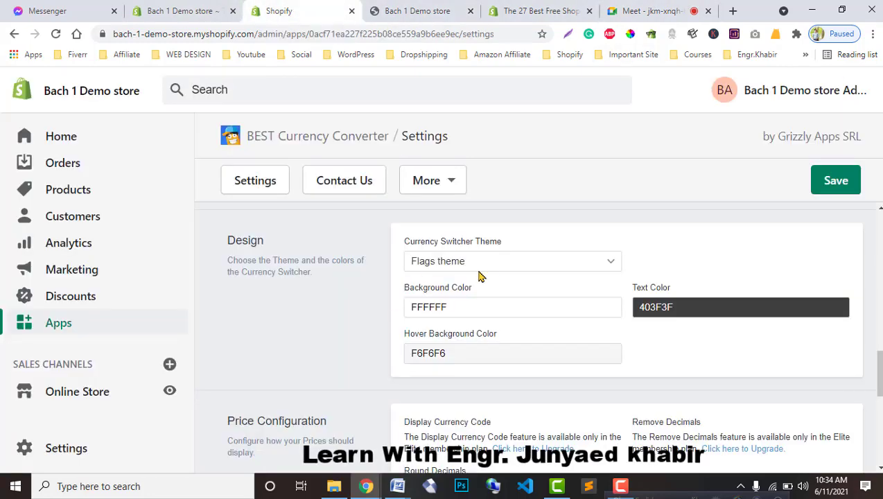
left_click_drag(487, 312, 416, 309)
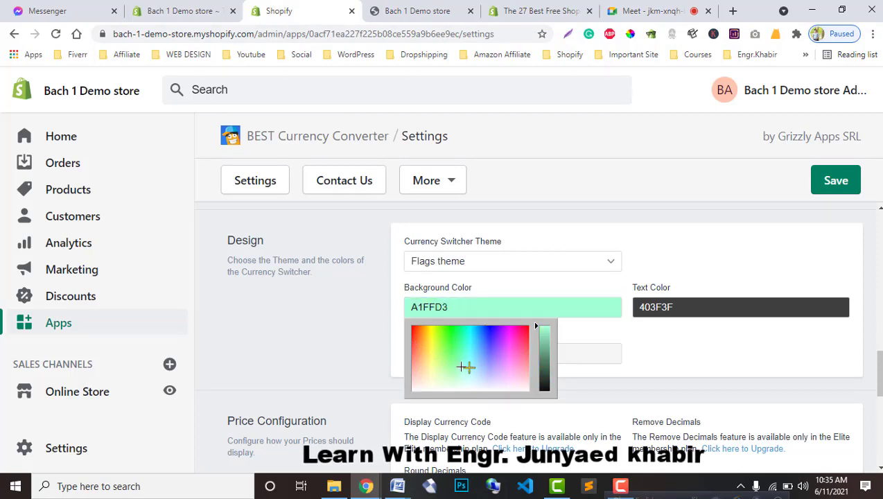
left_click_drag(496, 352, 417, 353)
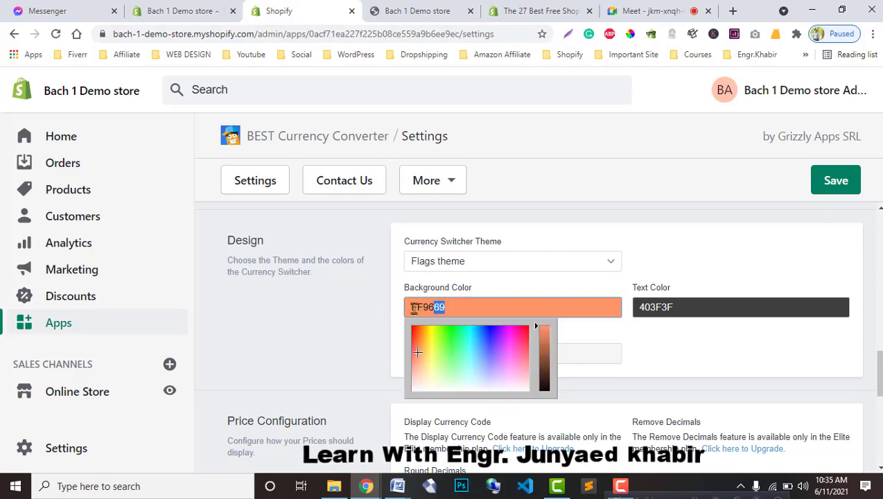
mouse_move(512, 356)
left_mouse_down()
mouse_move(435, 337)
mouse_move(419, 364)
mouse_move(485, 352)
mouse_move(426, 336)
mouse_move(461, 352)
mouse_move(473, 347)
mouse_move(477, 374)
mouse_move(501, 376)
mouse_move(501, 390)
mouse_move(492, 388)
left_mouse_up()
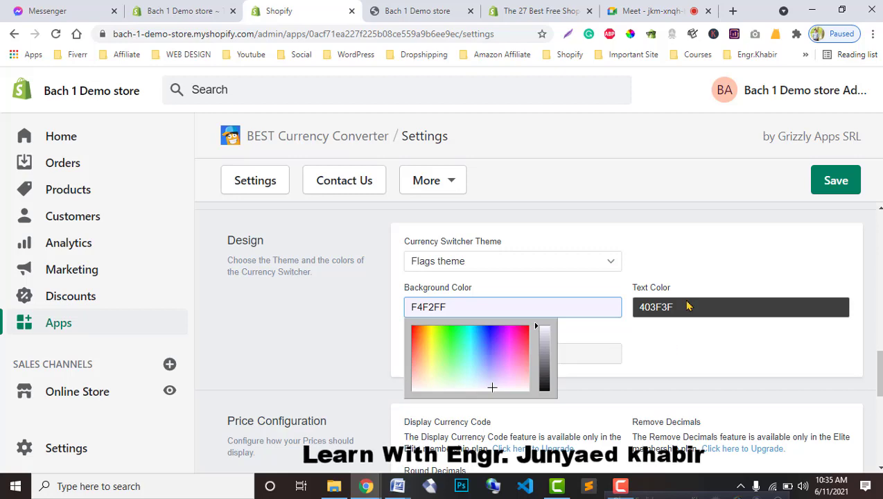
left_click(540, 10)
left_click(443, 11)
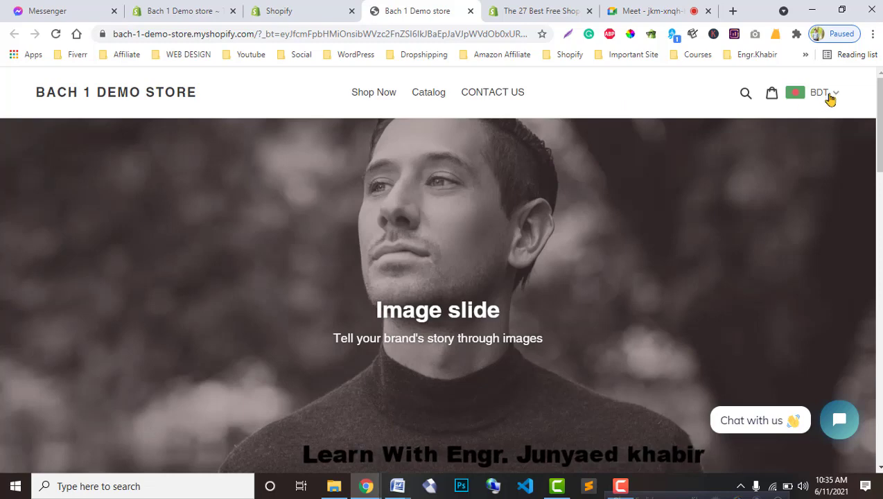
left_click(289, 10)
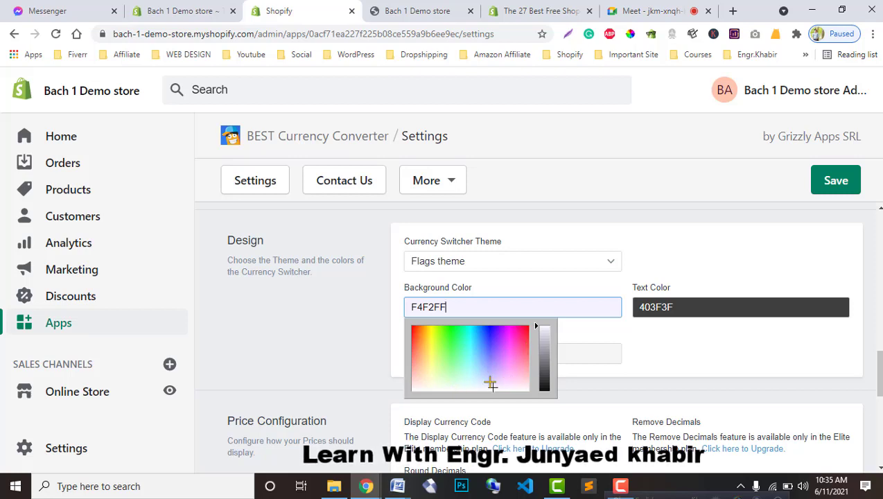
Step: Set the switcher Background Color to red FF3C26 and view it on the storefront
left_click(658, 342)
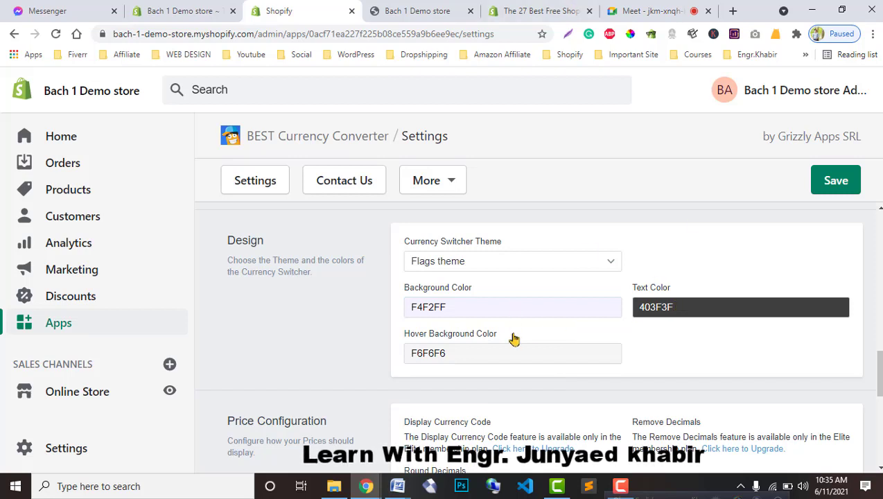
left_click(532, 306)
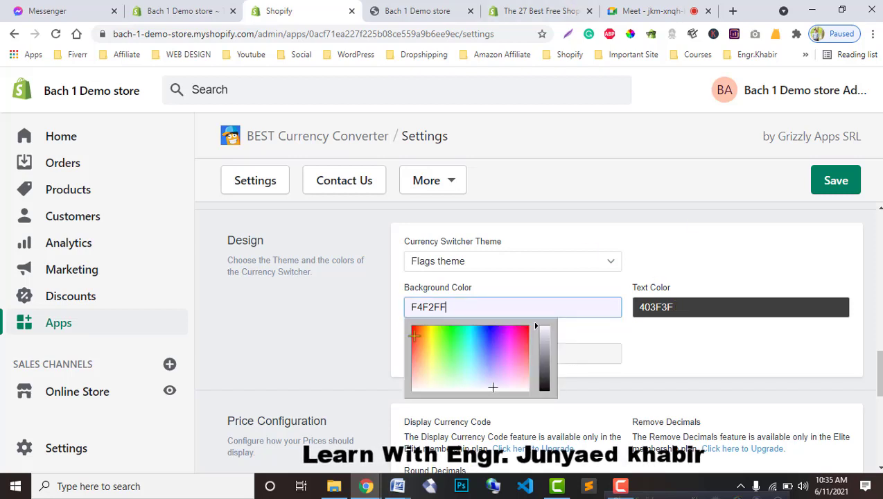
left_click(535, 325)
left_click(677, 314)
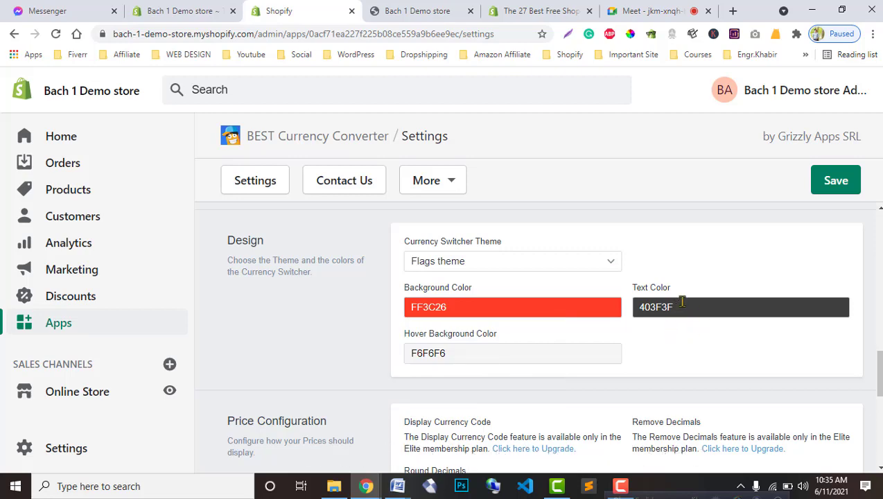
left_click(424, 10)
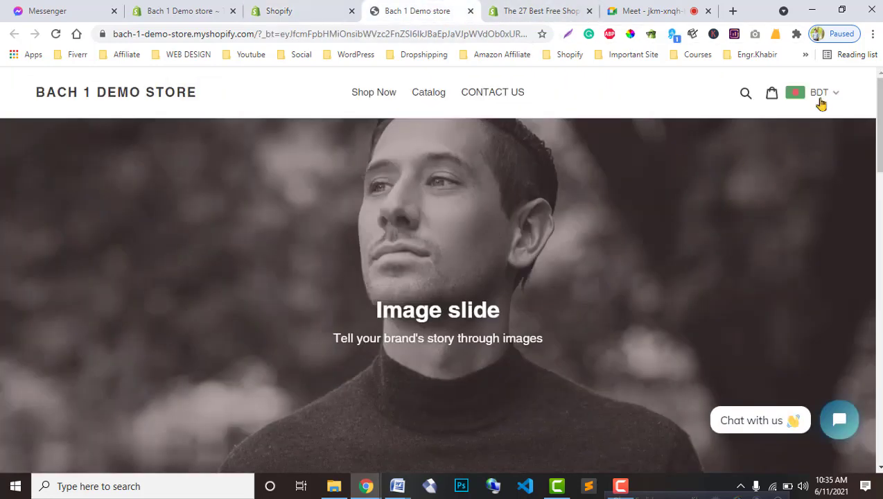
left_click(182, 11)
left_click(304, 10)
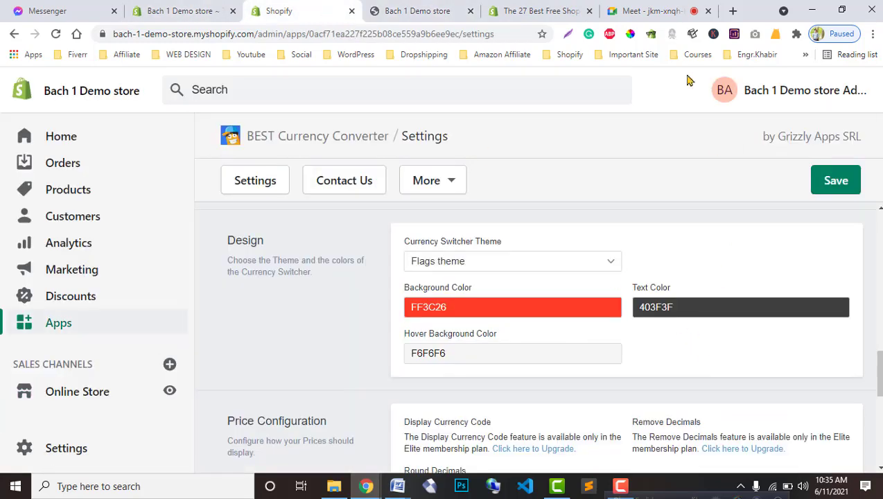
left_click(424, 10)
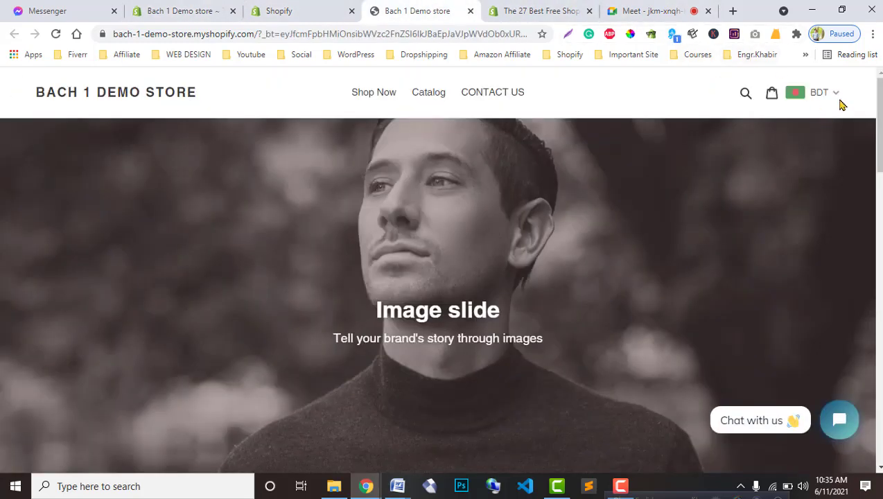
Step: Check the storefront currency list and inspect the text colour chooser without changes
left_click(821, 93)
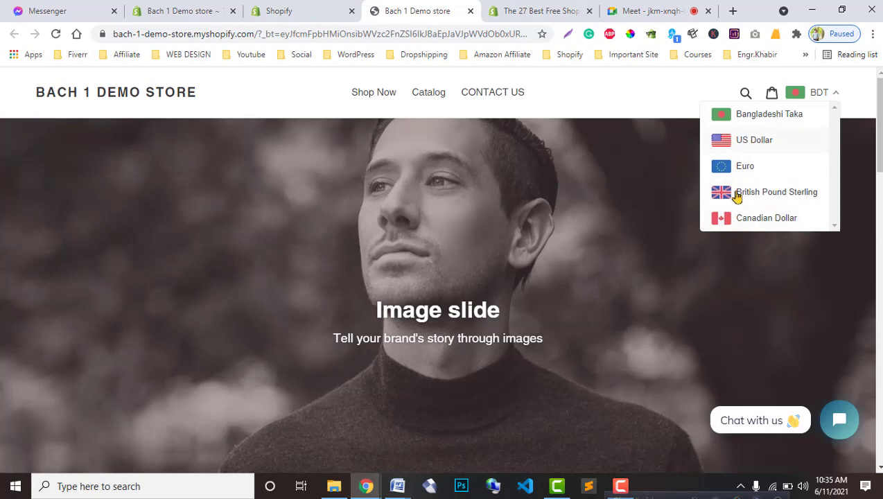
left_click(830, 95)
left_click(305, 11)
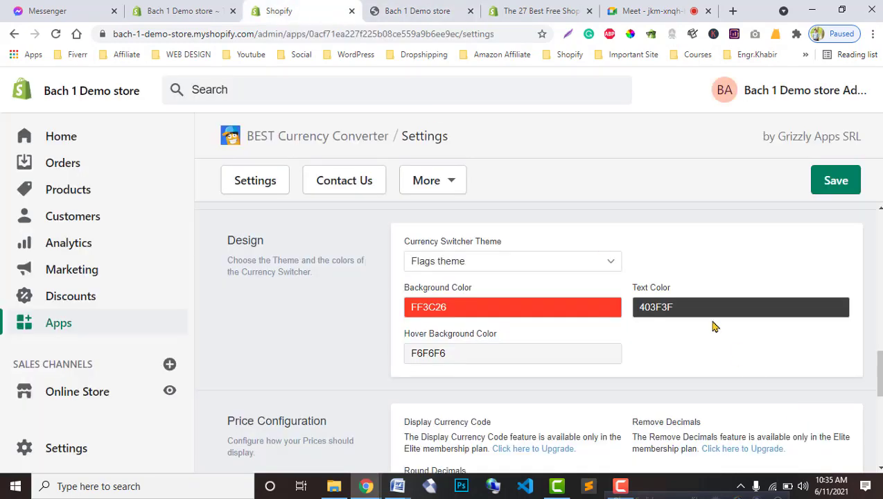
left_click(674, 305)
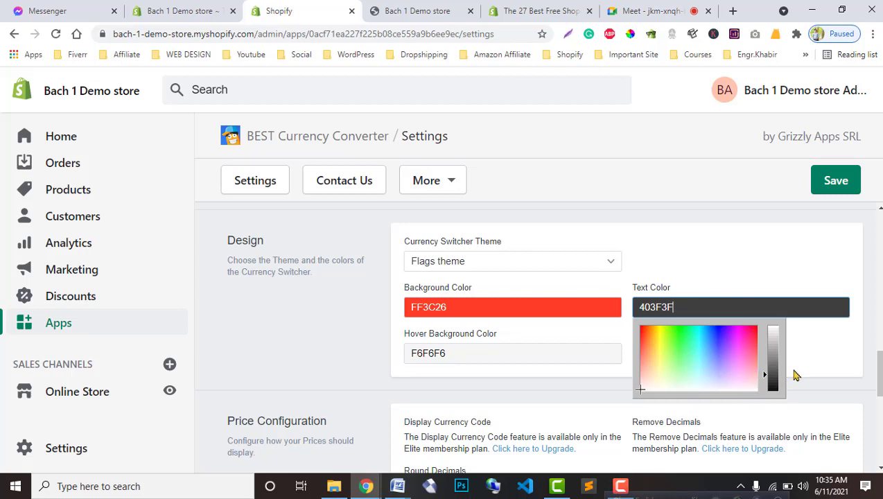
left_click(803, 349)
scroll(555, 325, "down", 2)
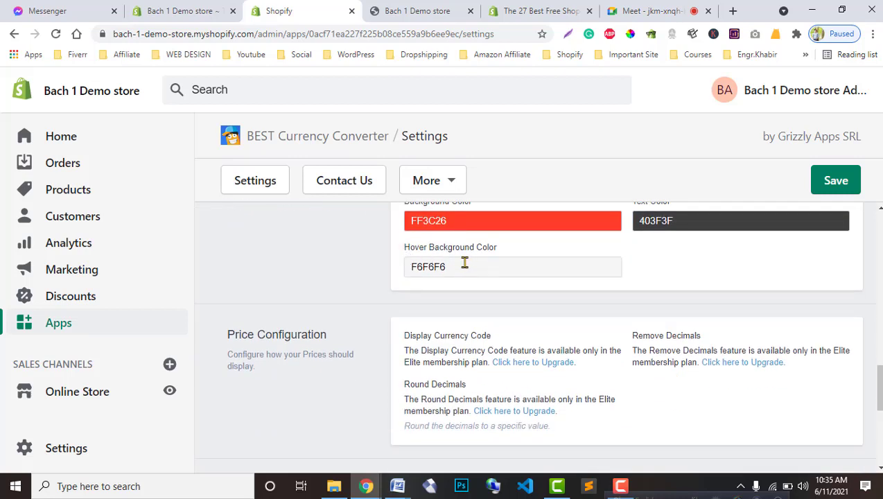
left_click(442, 8)
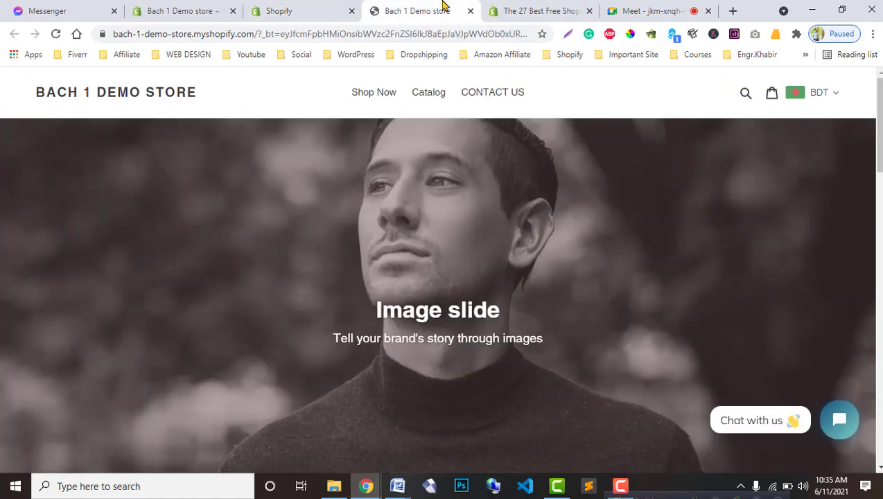
left_click(832, 96)
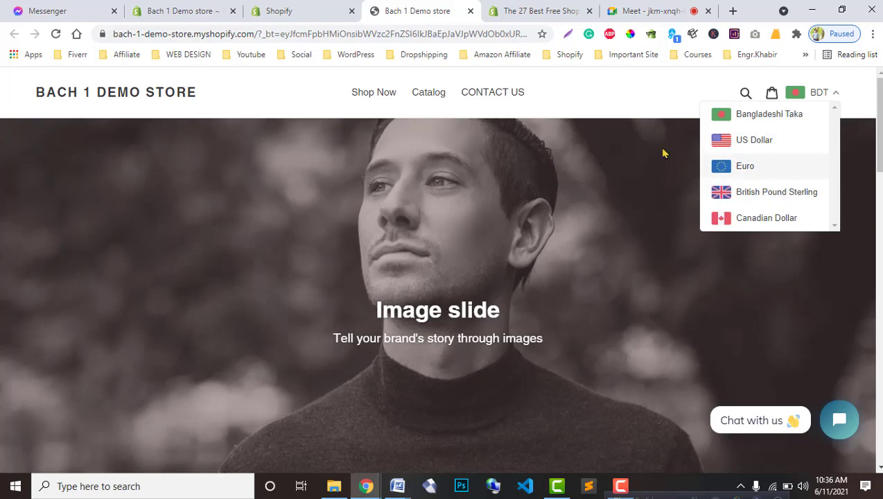
left_click(305, 8)
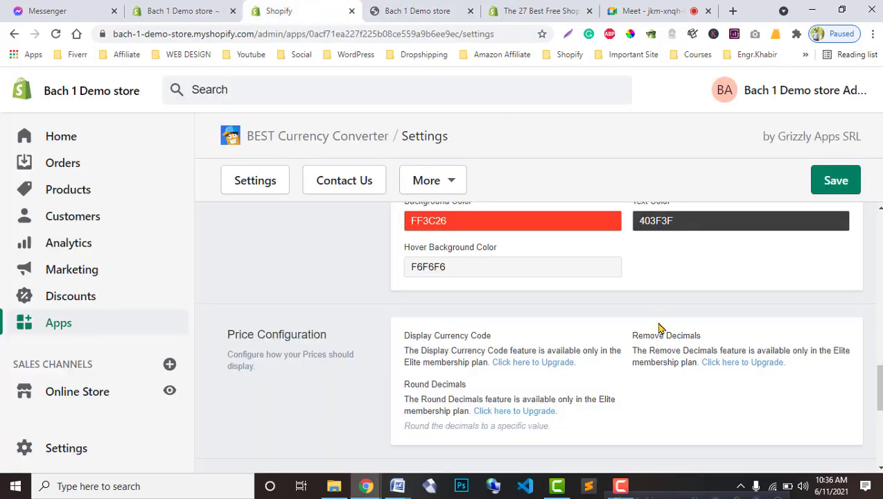
Step: Set Hover Background Color to F64A61 and Background Color to blue 3838FF, then save
left_click(458, 258)
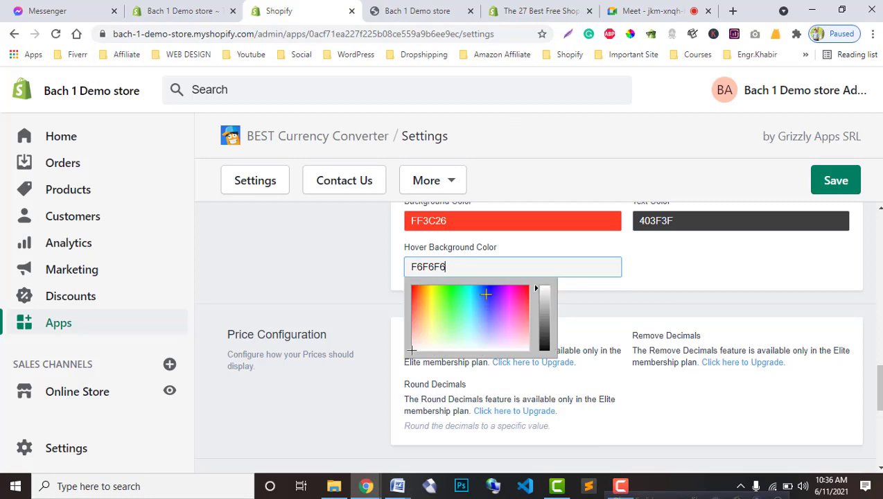
left_click(526, 305)
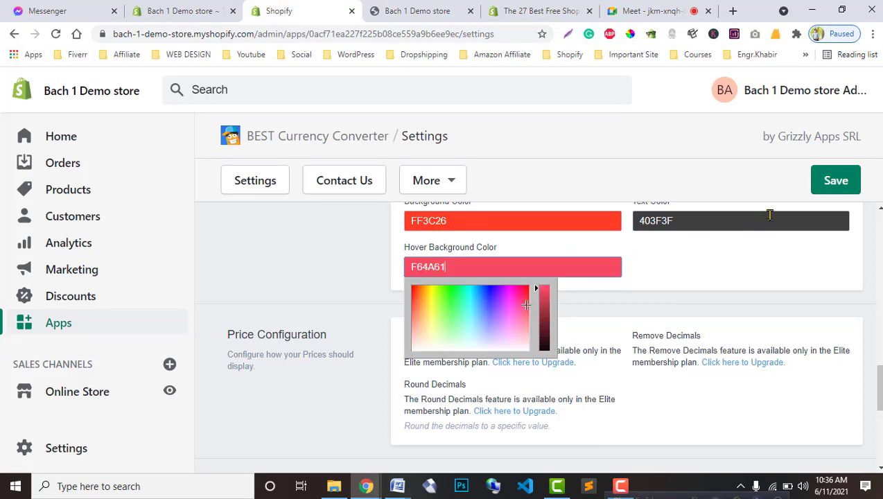
left_click(525, 221)
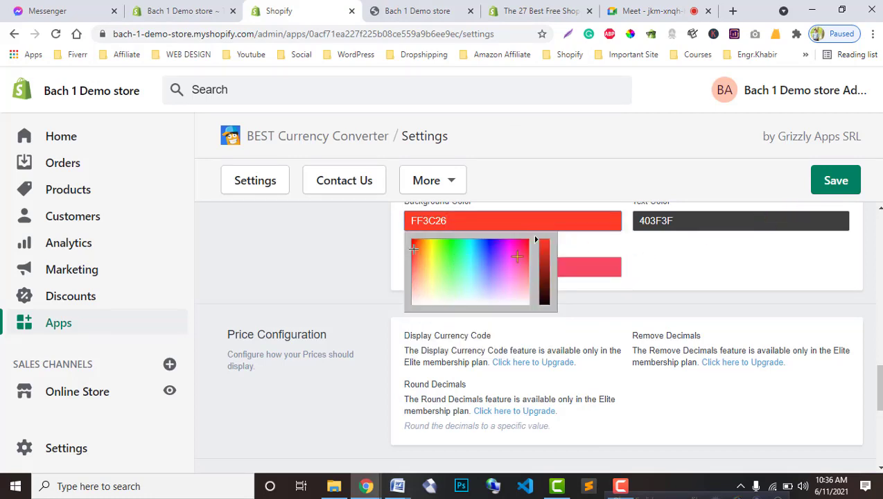
left_click(489, 247)
left_click(683, 252)
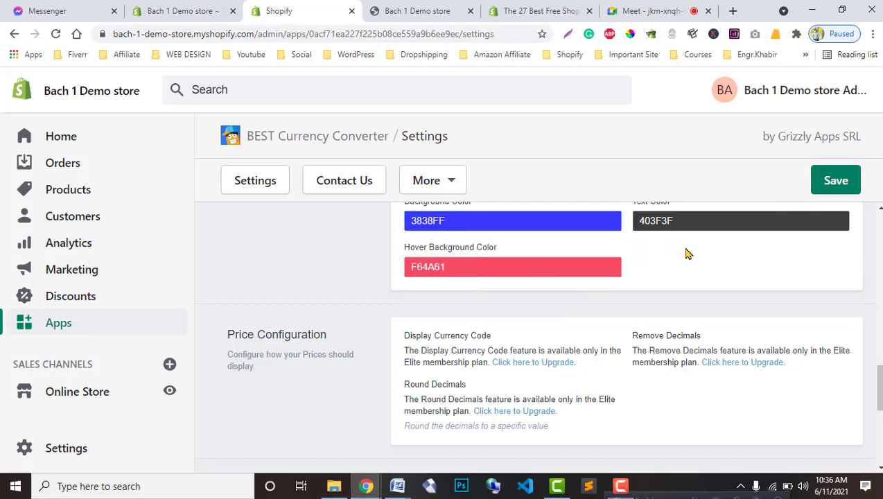
left_click(835, 181)
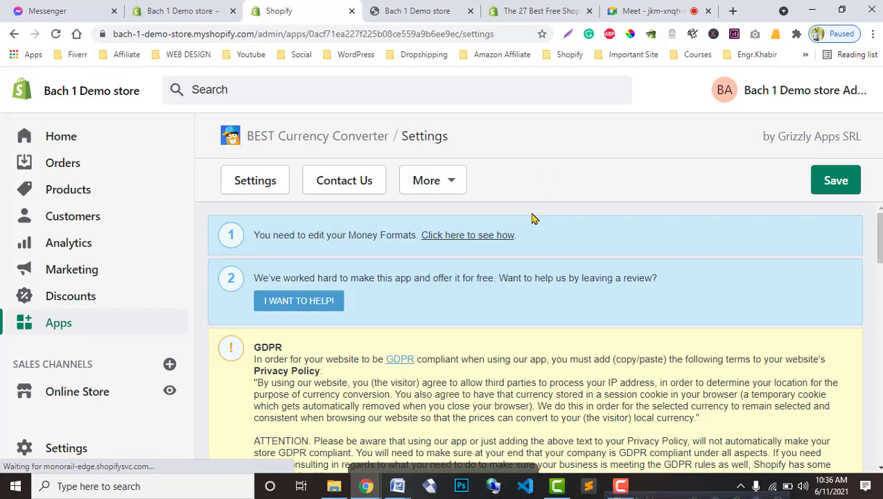
Step: Reload the storefront and check the blue currency list with red hover
left_click(416, 10)
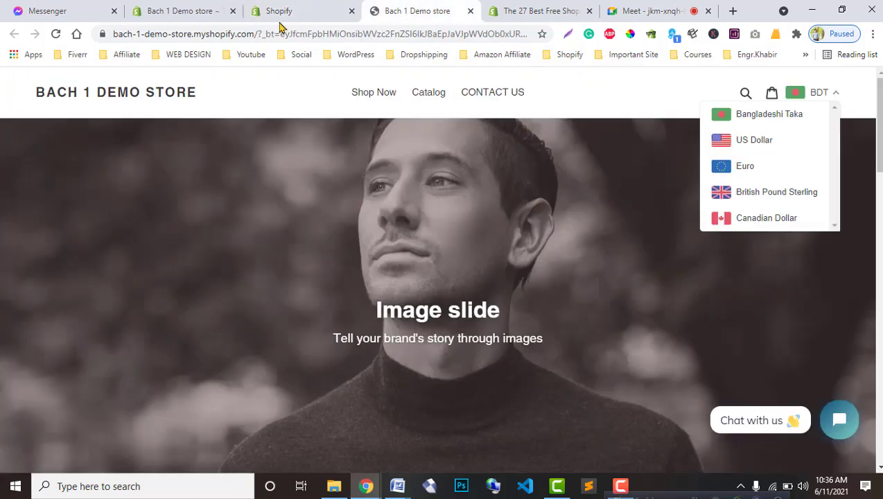
left_click(54, 33)
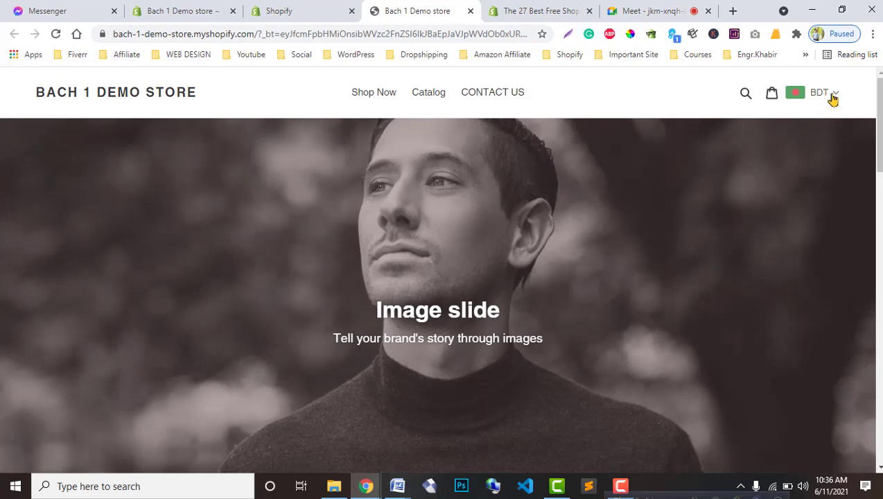
left_click(829, 95)
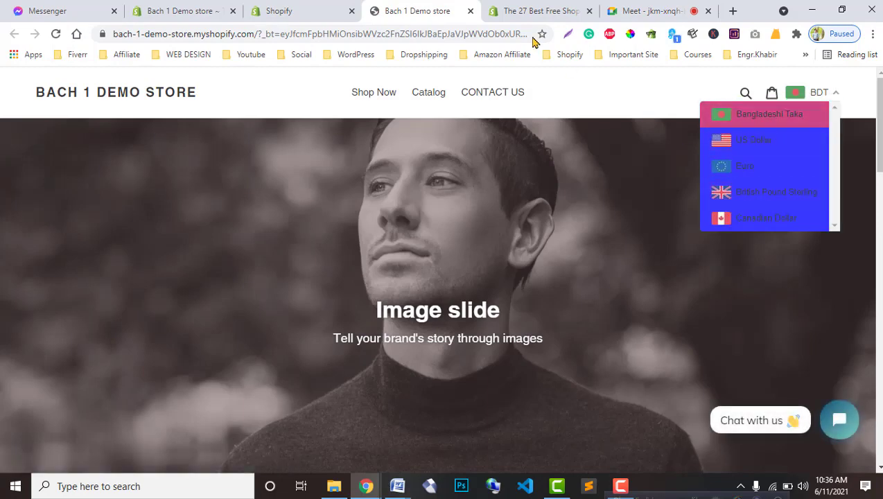
left_click(315, 13)
scroll(514, 348, "down", 10)
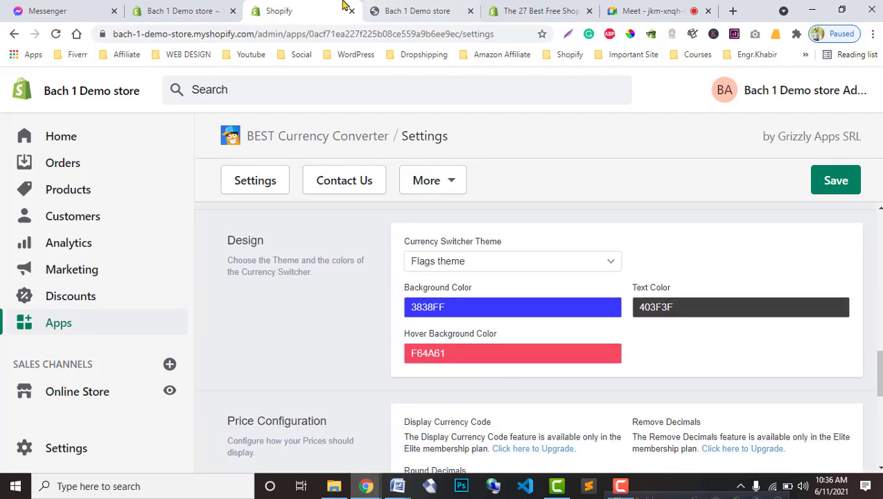
left_click(379, 11)
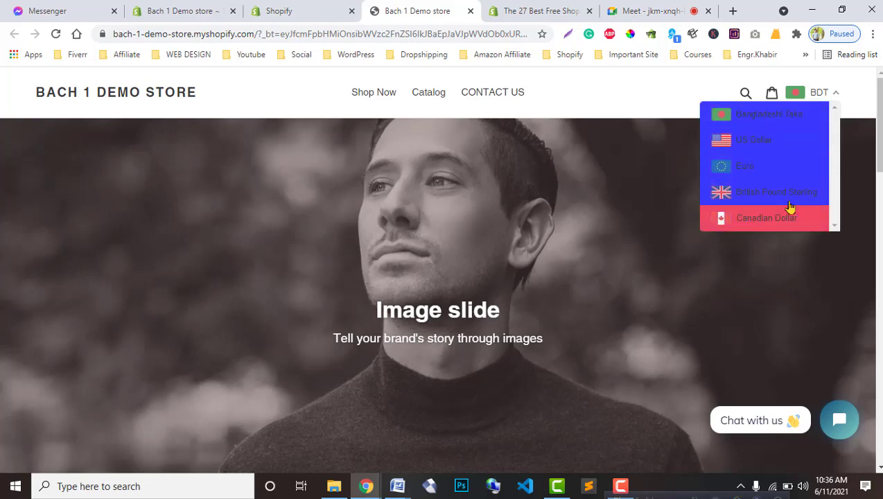
left_click(291, 10)
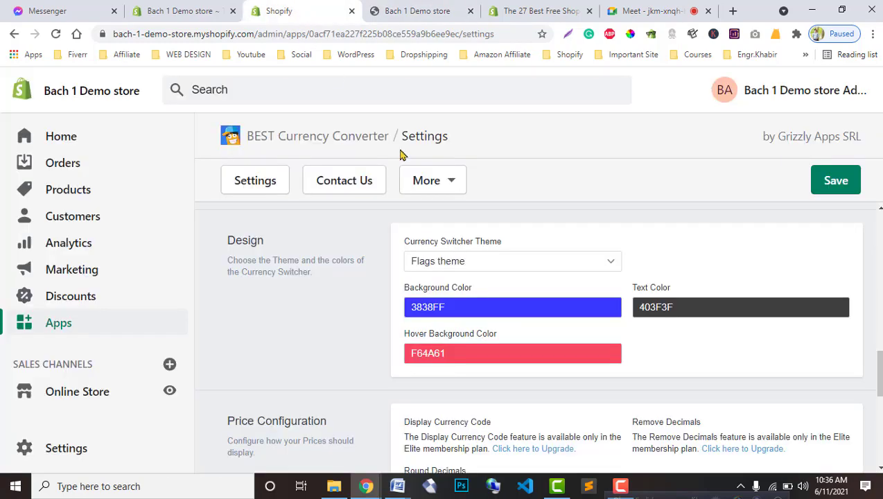
Step: Set Background Color to pale E6E8FF and Hover Background Color to yellow F6CA3B, then save
left_click(541, 306)
left_click(487, 384)
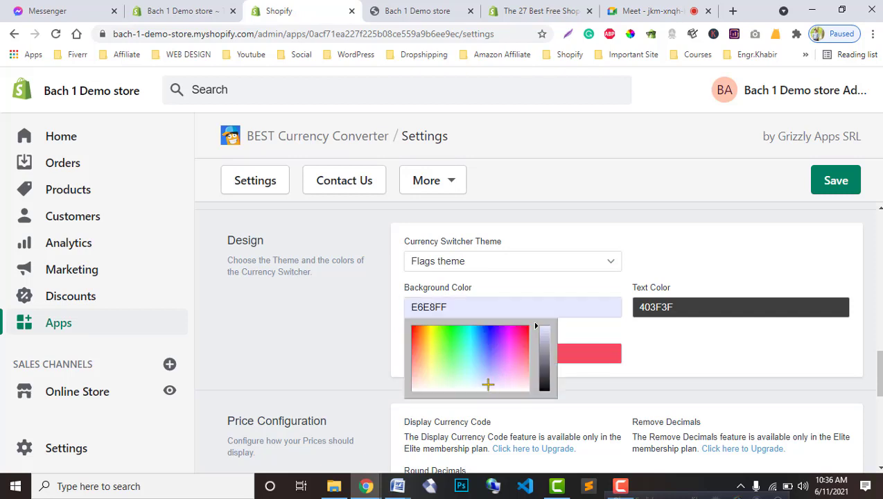
left_click(679, 343)
left_click(520, 356)
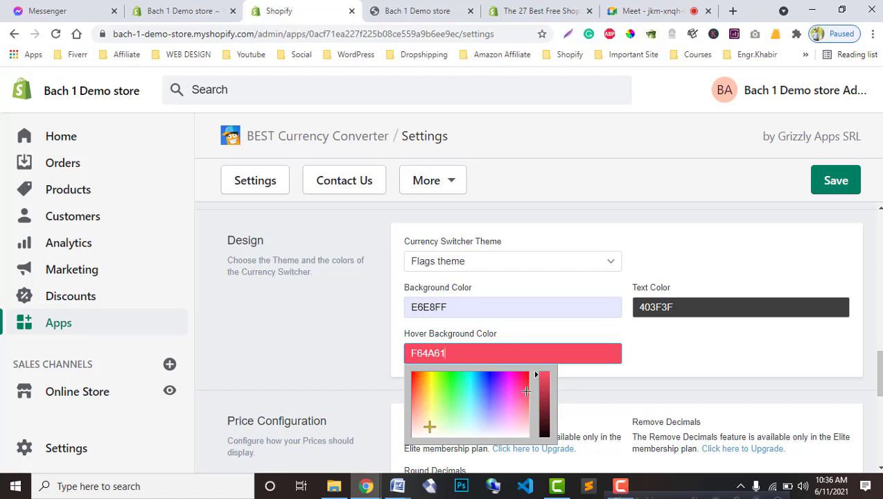
left_click_drag(429, 426, 426, 387)
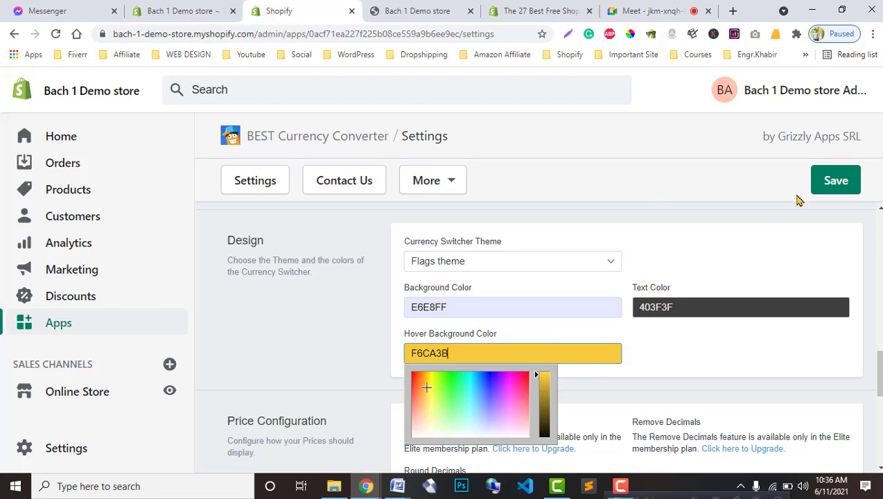
left_click(819, 187)
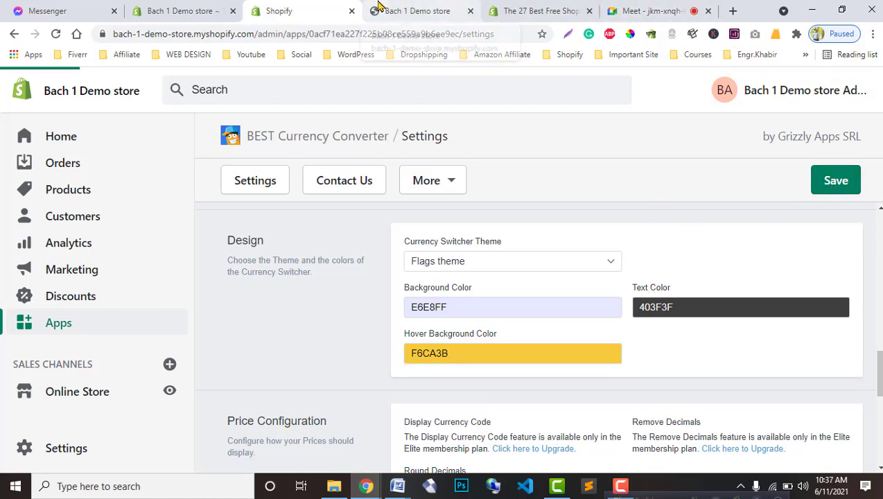
Step: Reload the storefront and open the currency list to check the new style
left_click(378, 8)
left_click(56, 33)
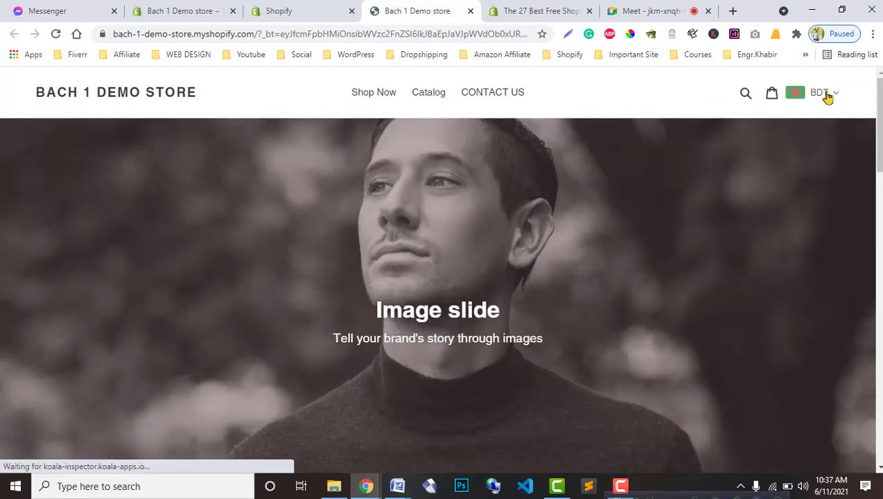
left_click(830, 97)
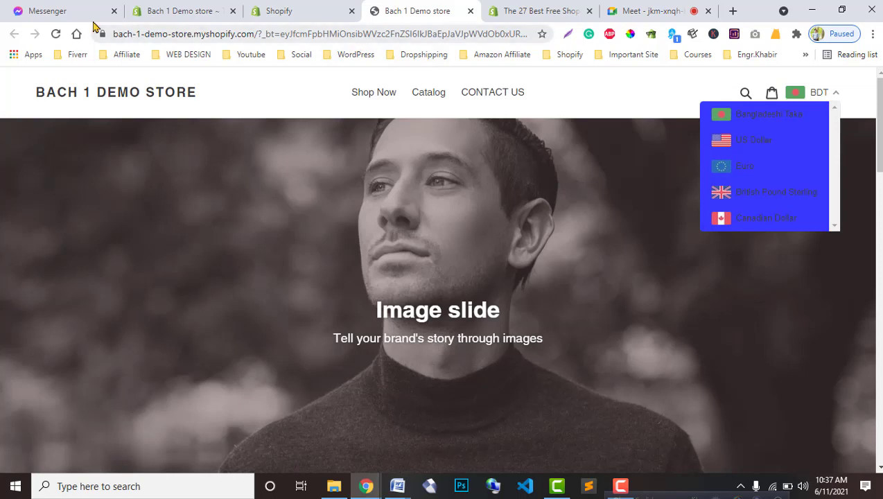
left_click(55, 33)
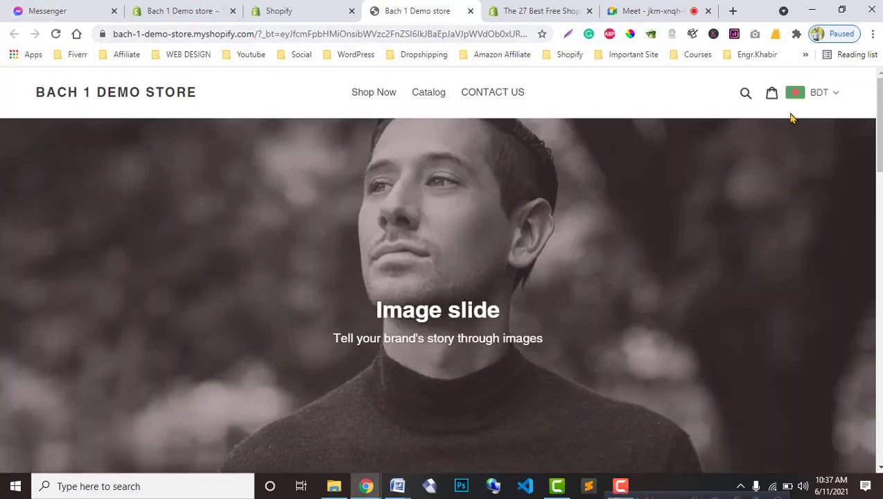
left_click(830, 97)
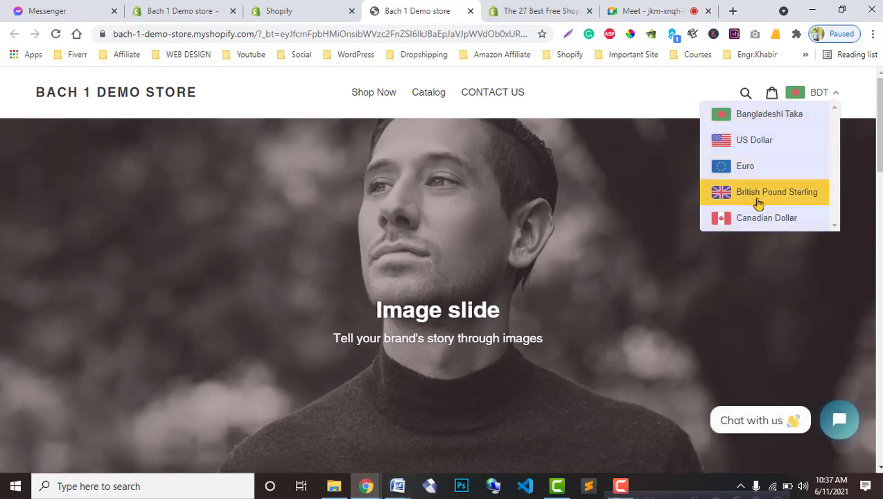
left_click(280, 11)
Step: Reload the converter Settings page, scroll to Design, then go to the Apps list
scroll(508, 335, "down", 10)
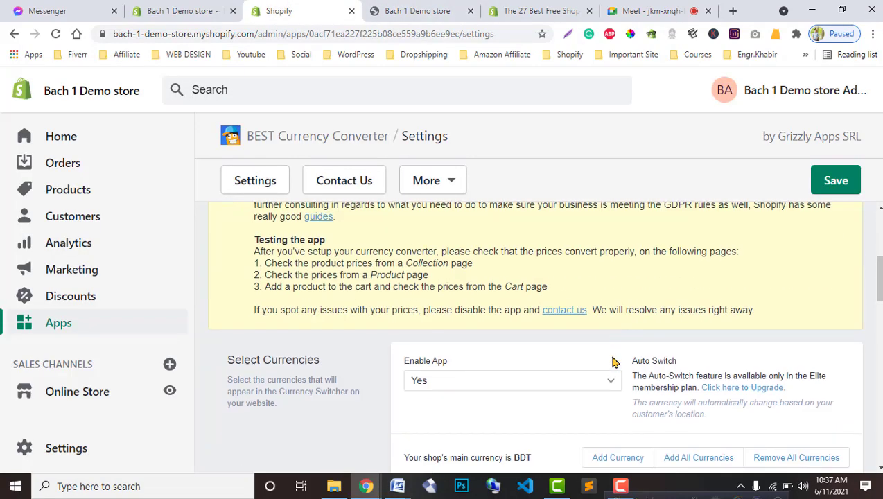
scroll(612, 374, "down", 10)
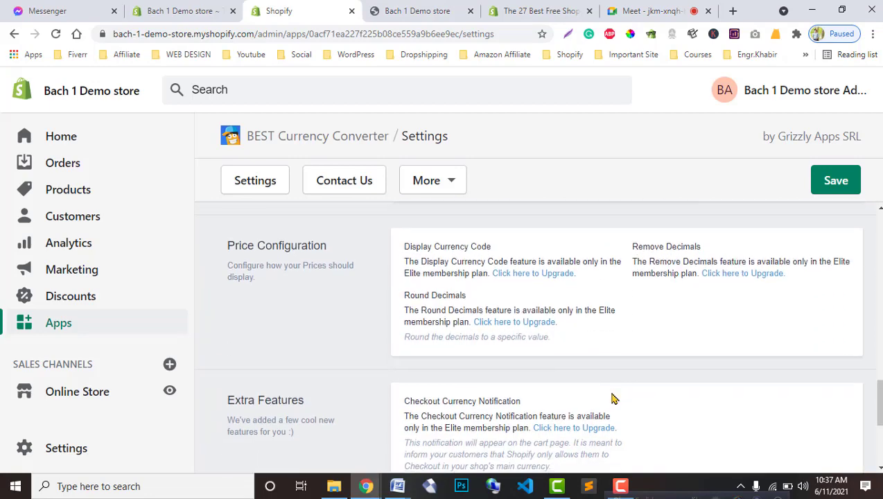
scroll(612, 396, "down", 2)
scroll(611, 398, "up", 10)
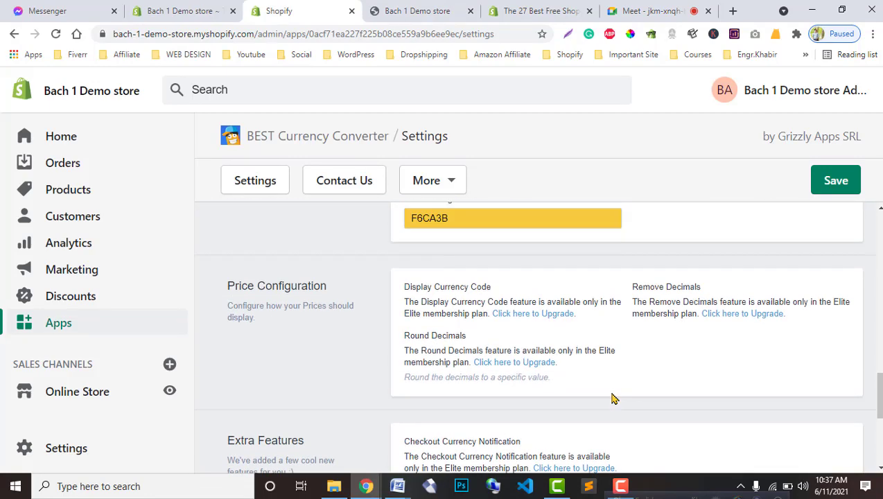
left_click(266, 182)
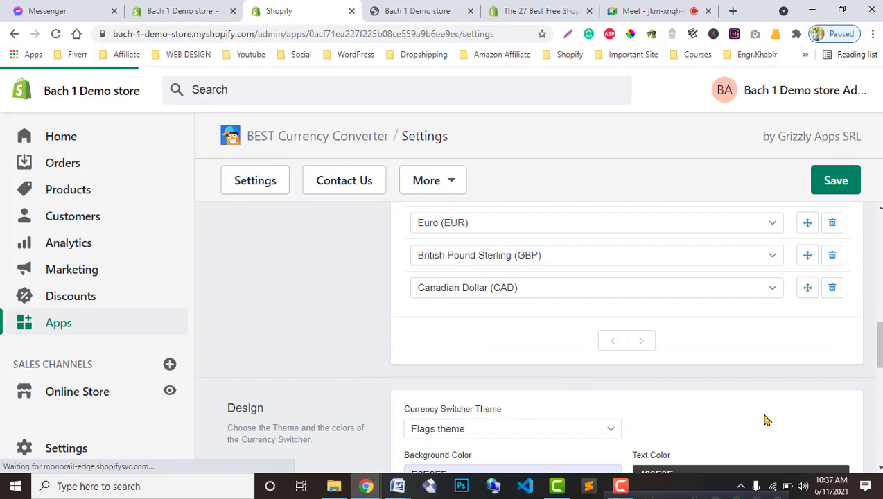
scroll(766, 420, "down", 10)
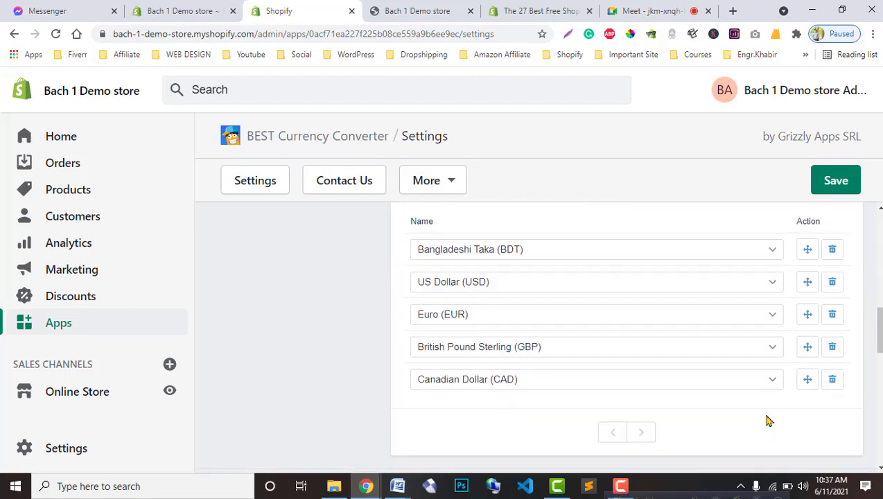
scroll(767, 420, "down", 3)
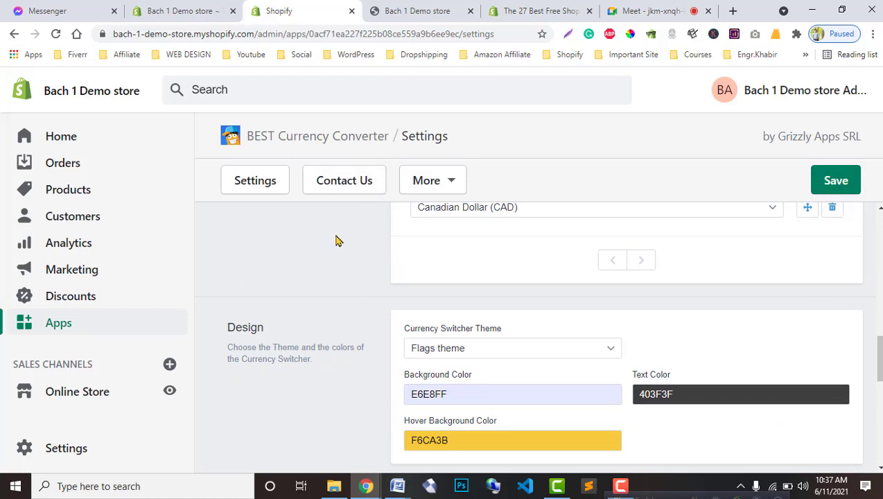
left_click(65, 328)
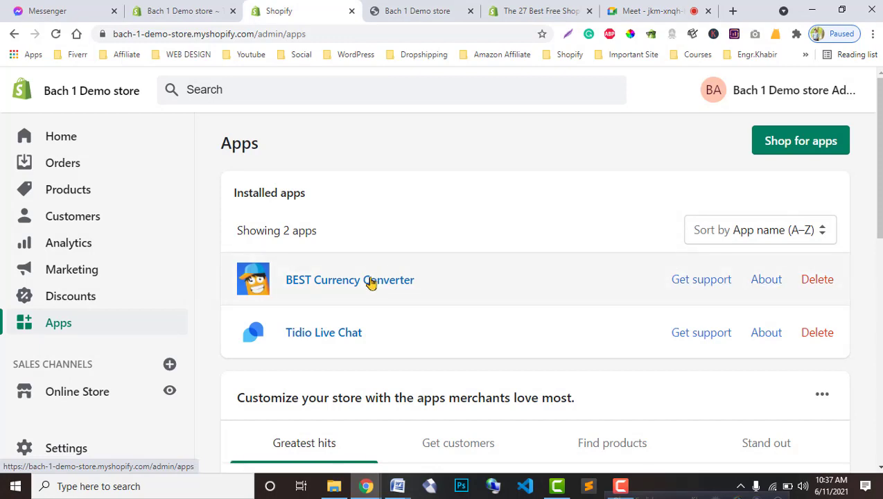
Step: Close the Shopify course modules document in Word and bring up the Class 6 notes
mouse_move(399, 485)
left_click(337, 449)
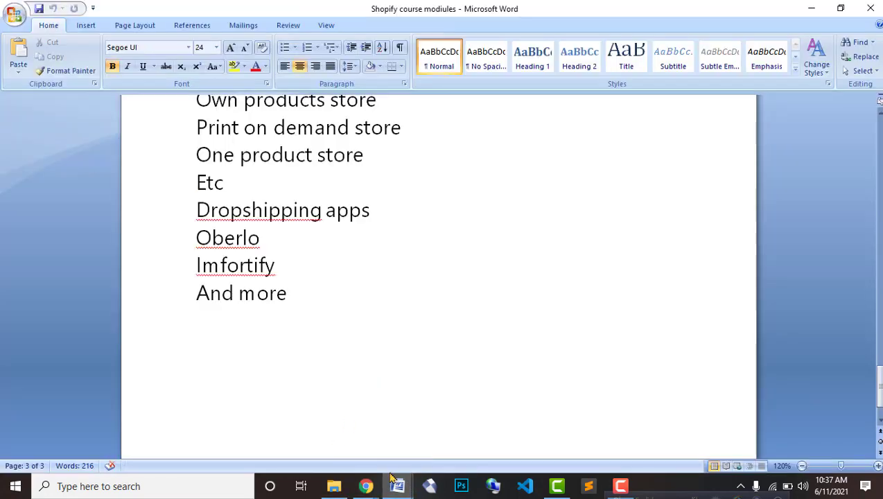
left_click(387, 388)
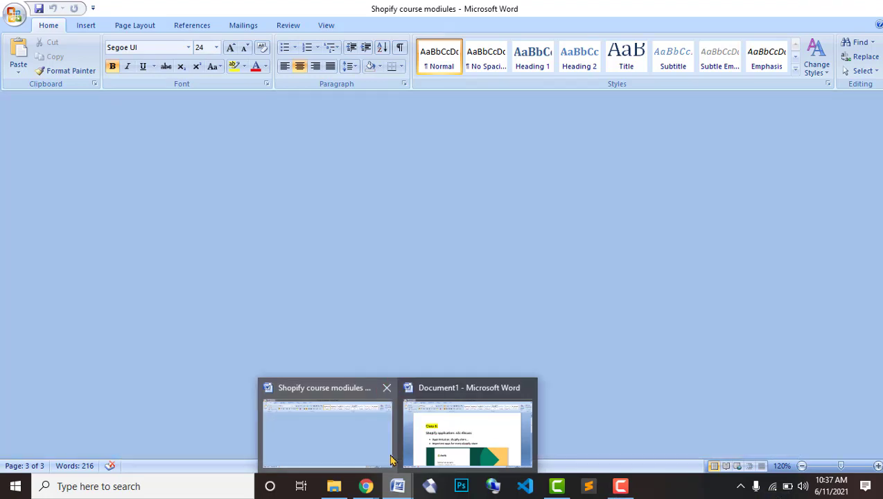
left_click(402, 415)
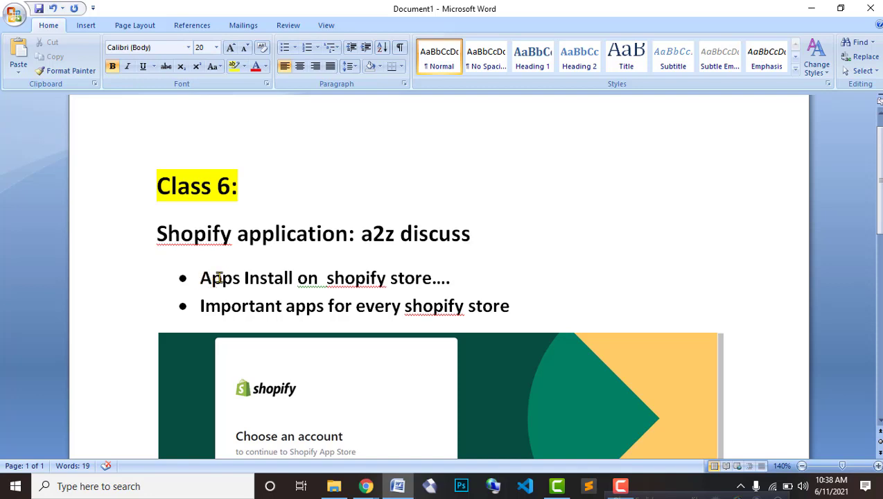
Step: Select the Class 6 note lines, then return to the Shopify Apps page in Chrome
left_click_drag(459, 278, 144, 199)
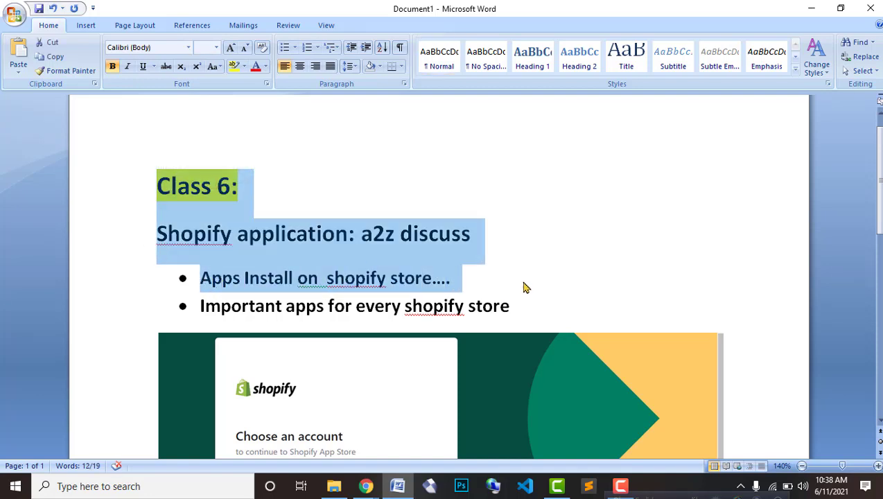
left_click(545, 280)
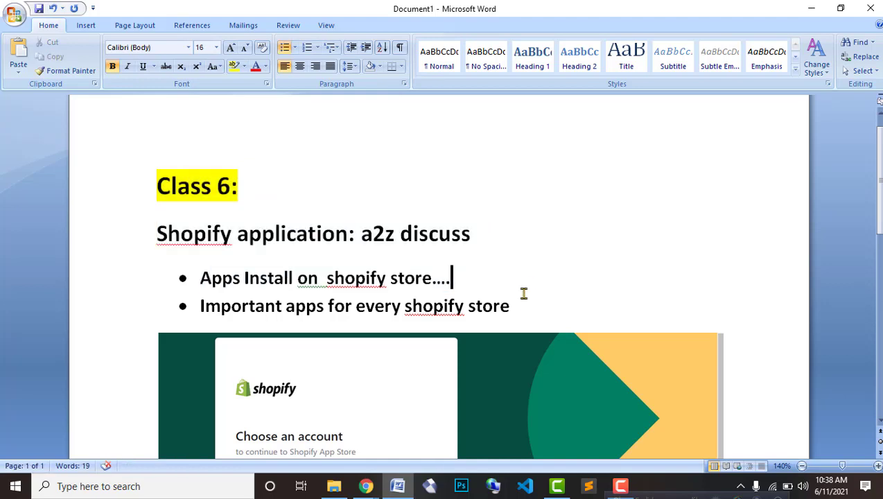
left_click_drag(527, 306, 248, 306)
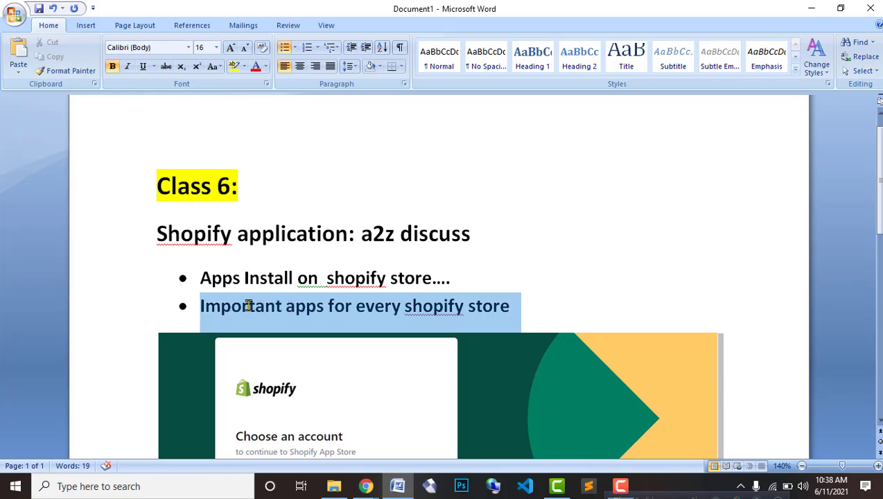
left_click(366, 486)
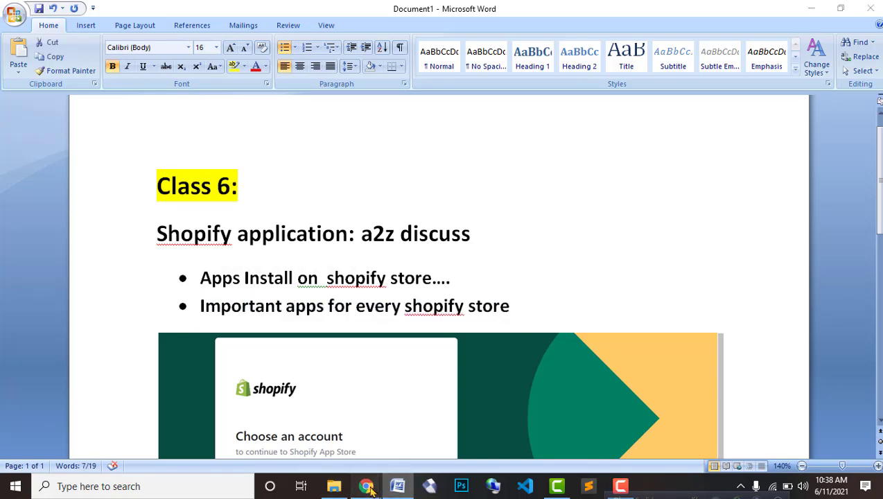
left_click(309, 442)
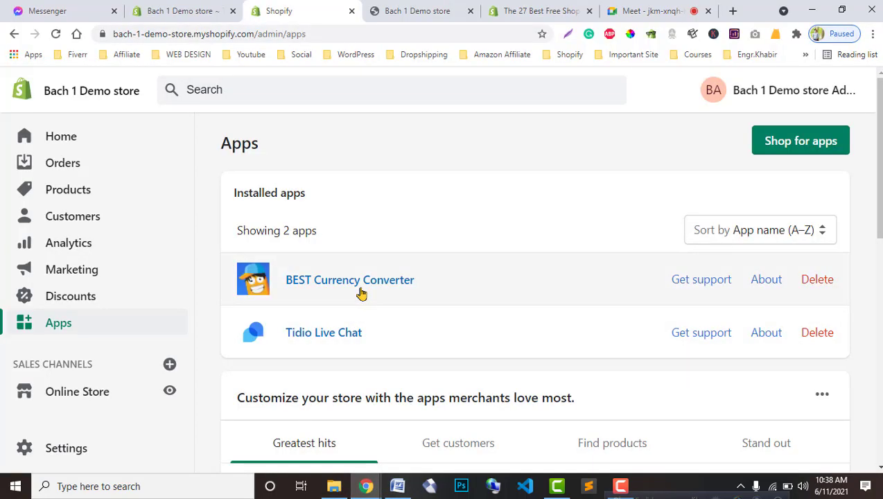
Step: Open the Shopify App Store in a new tab
scroll(367, 372, "down", 1)
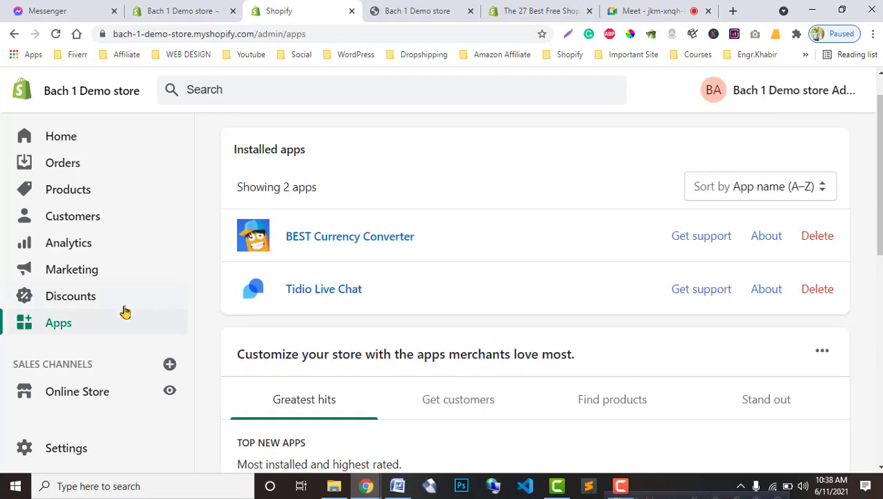
scroll(126, 322, "up", 1)
left_click(798, 138)
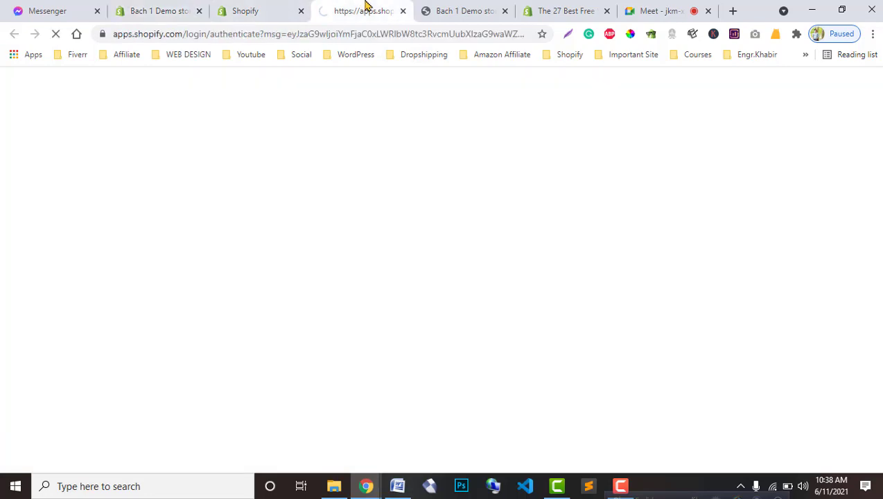
Step: Scroll through the 27 best free Shopify apps blog article
left_click(566, 8)
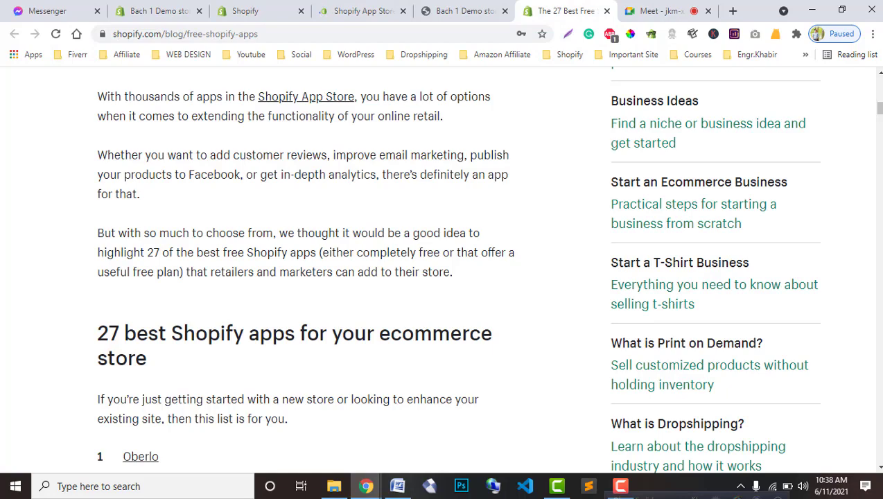
scroll(351, 338, "up", 10)
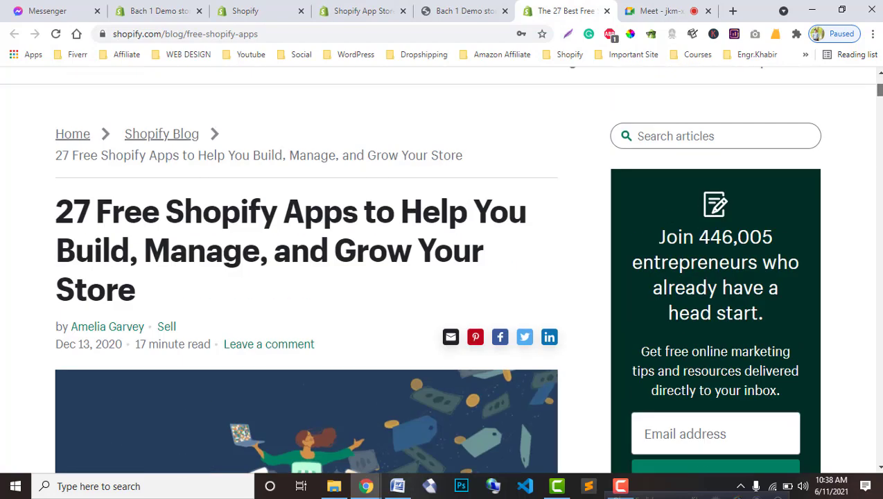
scroll(350, 337, "down", 3)
scroll(354, 339, "down", 1)
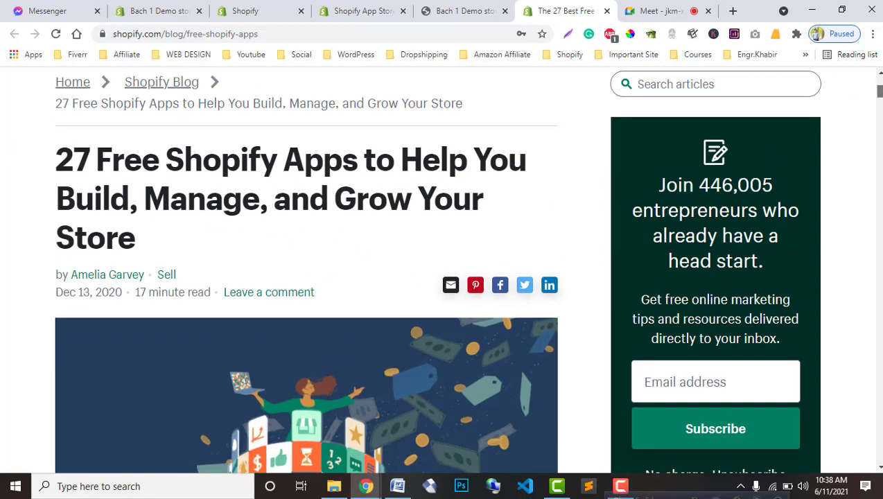
scroll(484, 275, "down", 10)
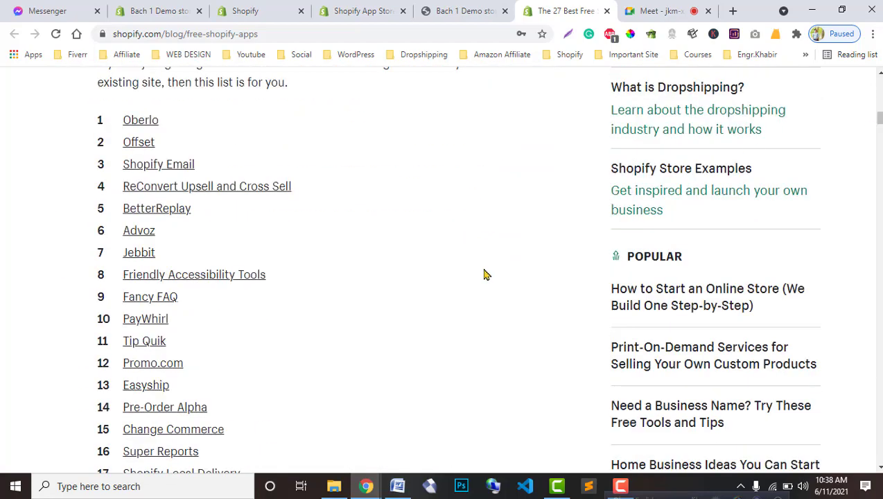
scroll(485, 275, "up", 1)
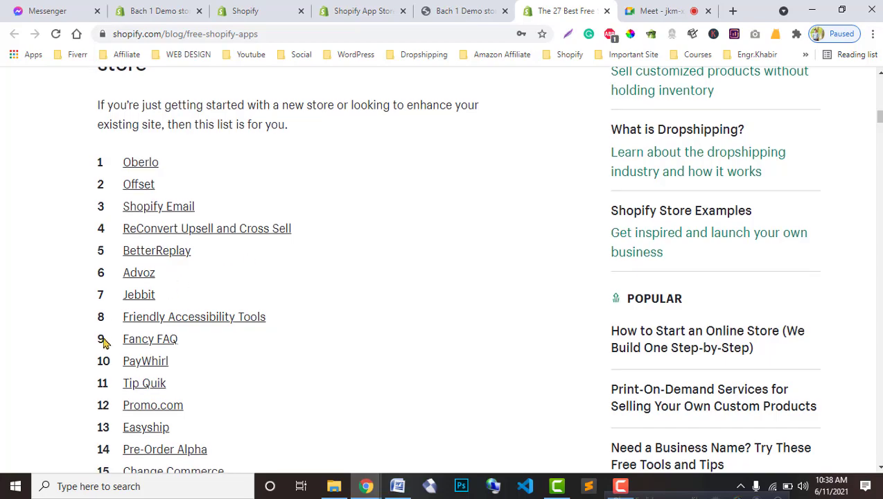
scroll(111, 357, "down", 7)
scroll(114, 360, "up", 3)
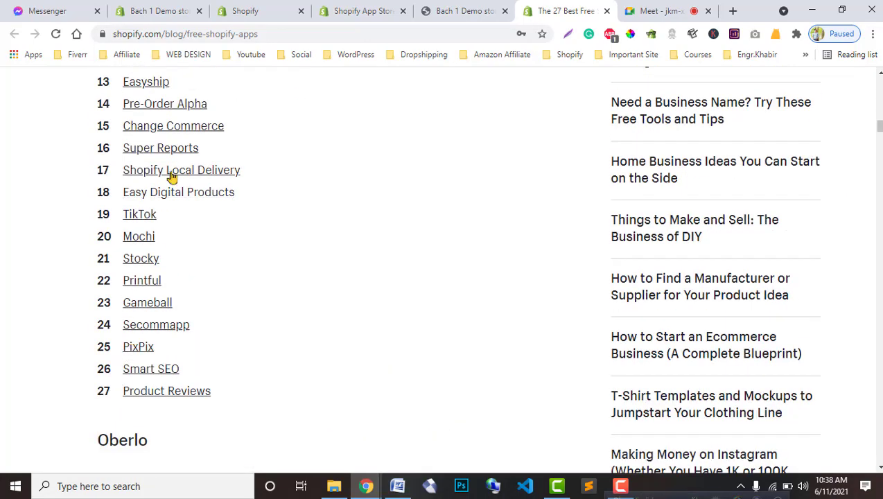
scroll(166, 415, "up", 4)
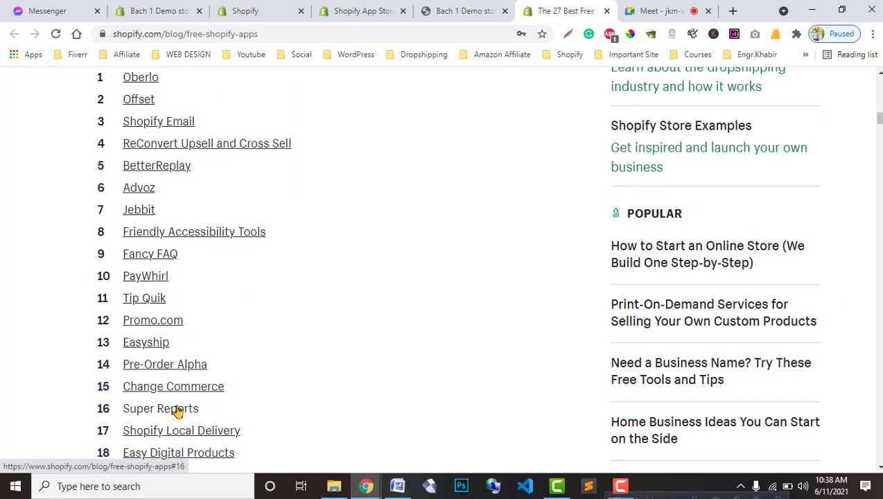
scroll(177, 409, "up", 4)
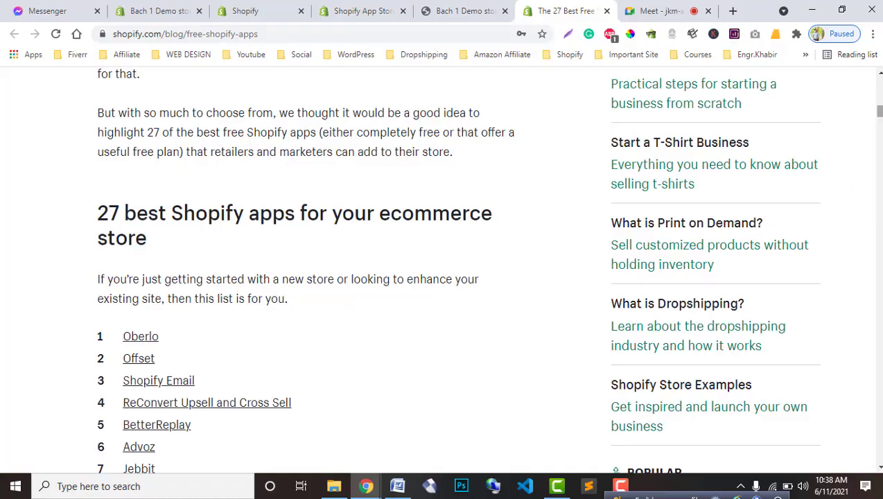
left_click_drag(878, 111, 878, 221)
Step: Select the blog article's full web address for copying
right_click(326, 38)
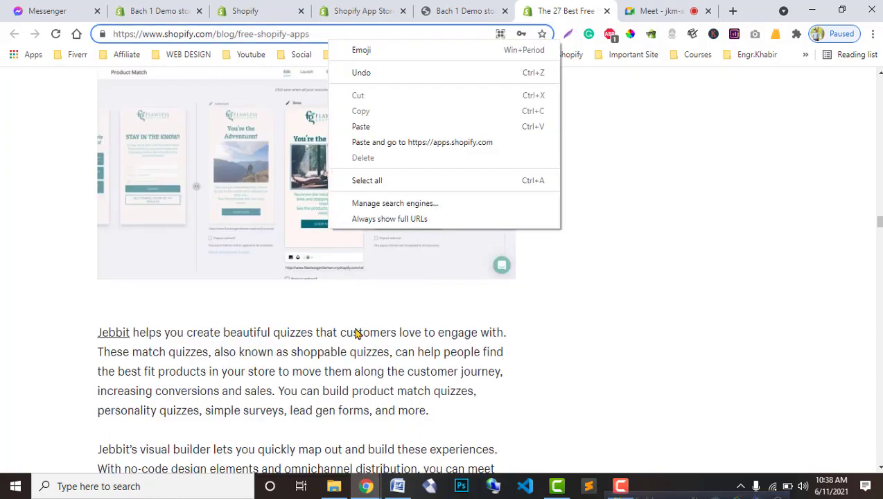
left_click(706, 197)
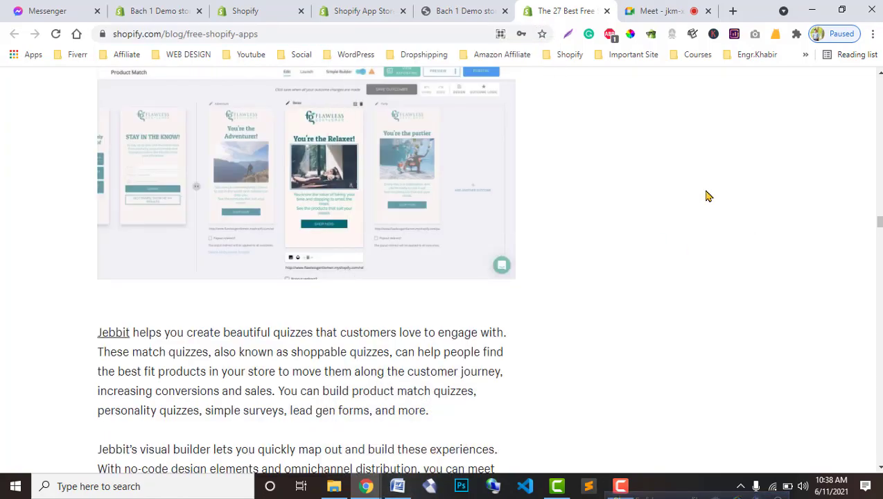
left_click(396, 35)
key("ctrl+c")
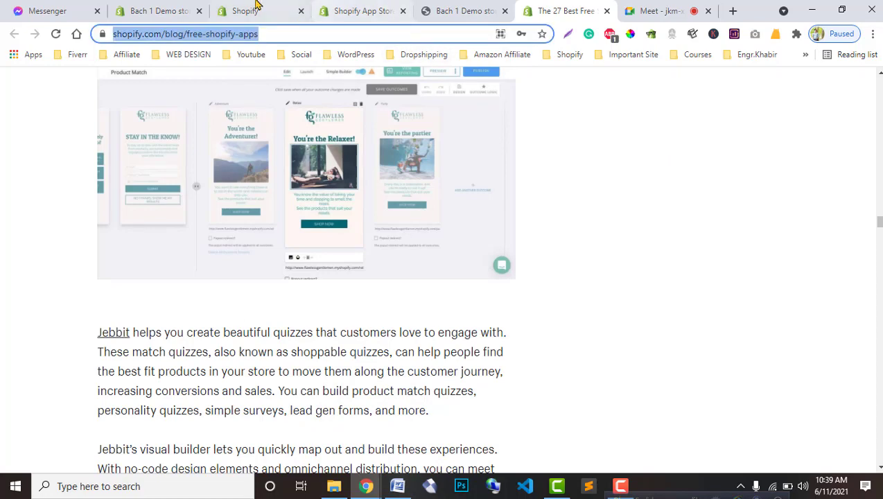
left_click(141, 7)
left_click(256, 7)
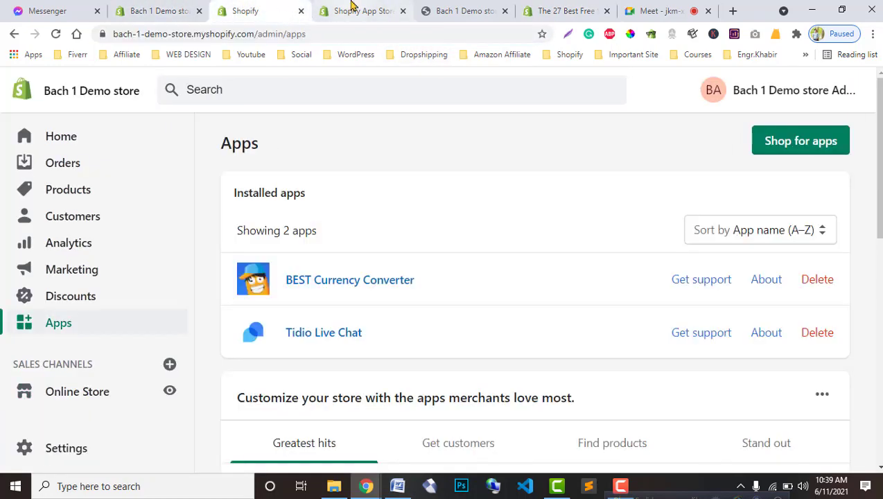
left_click(351, 7)
left_click(679, 11)
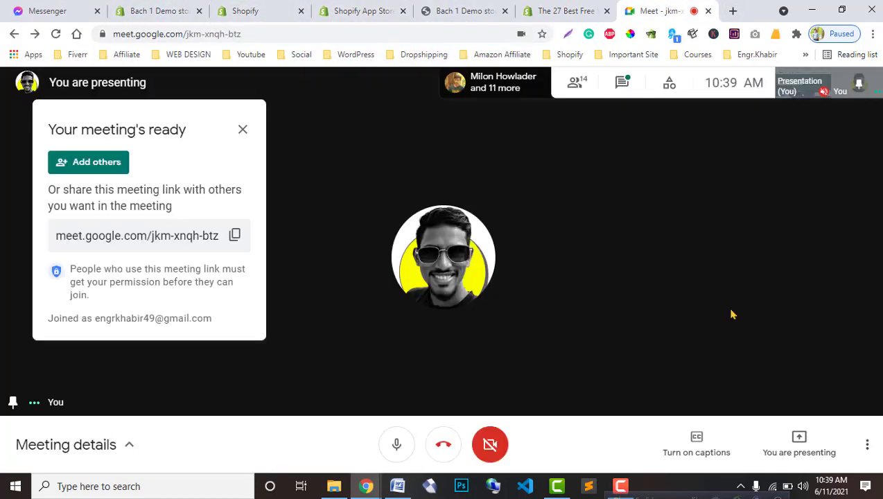
left_click(622, 83)
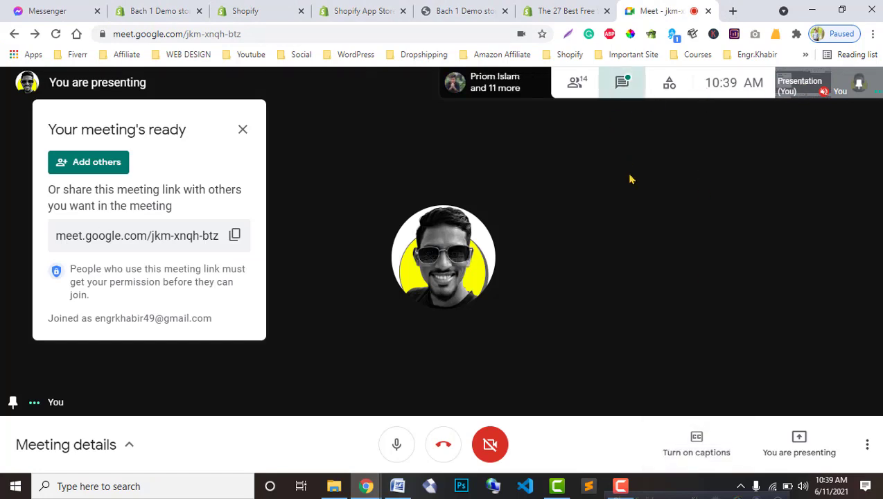
left_click(715, 393)
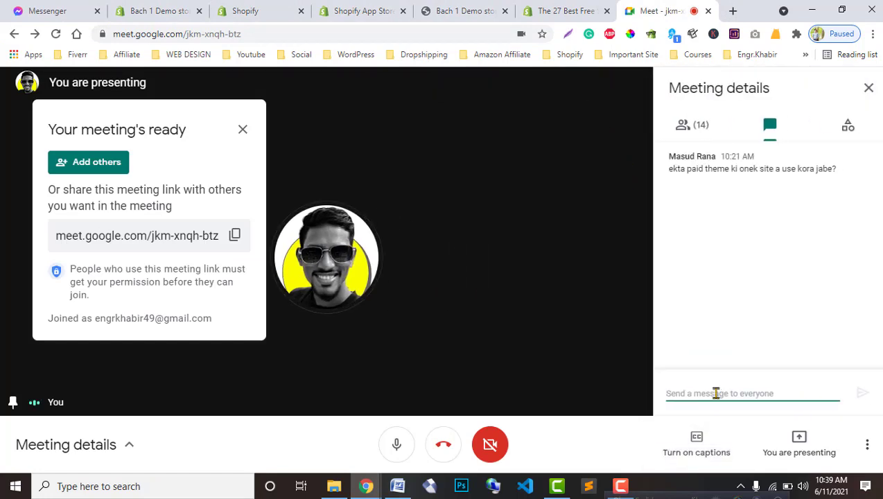
key("ctrl+v")
key("Return")
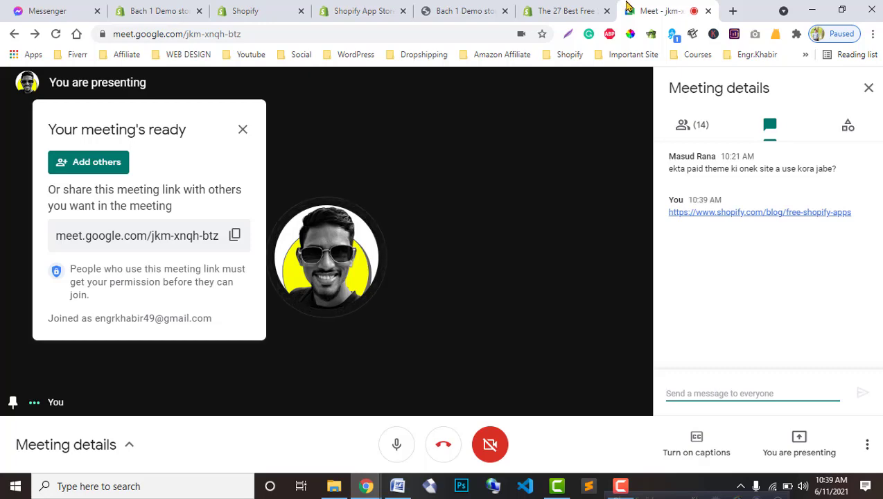
left_click(270, 10)
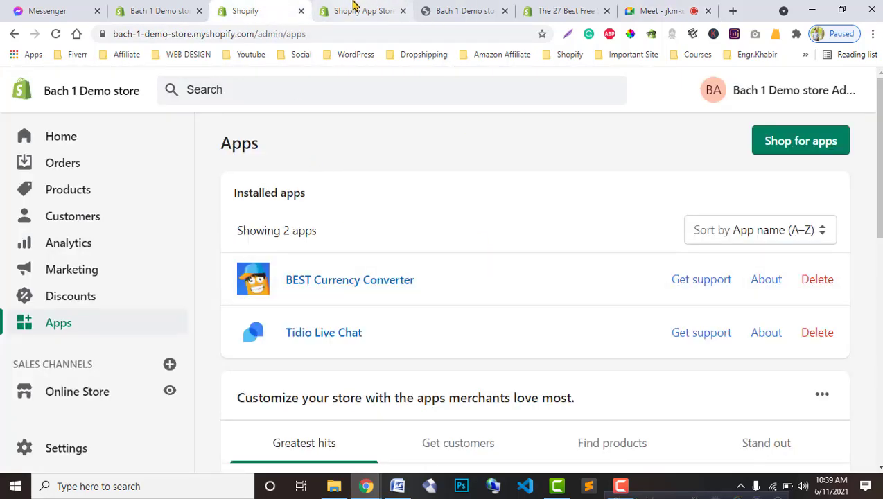
Step: Glance over the App Store home page and close the storefront's currency list
left_click(354, 9)
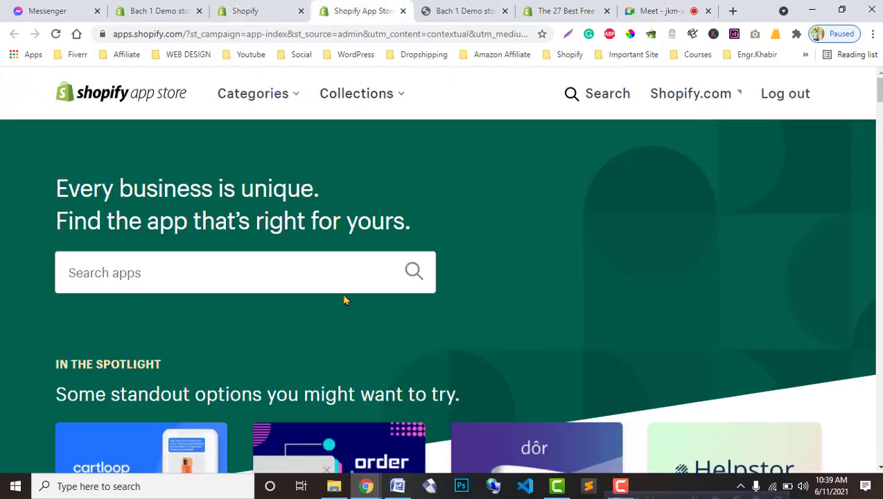
scroll(385, 320, "down", 2)
scroll(386, 319, "down", 1)
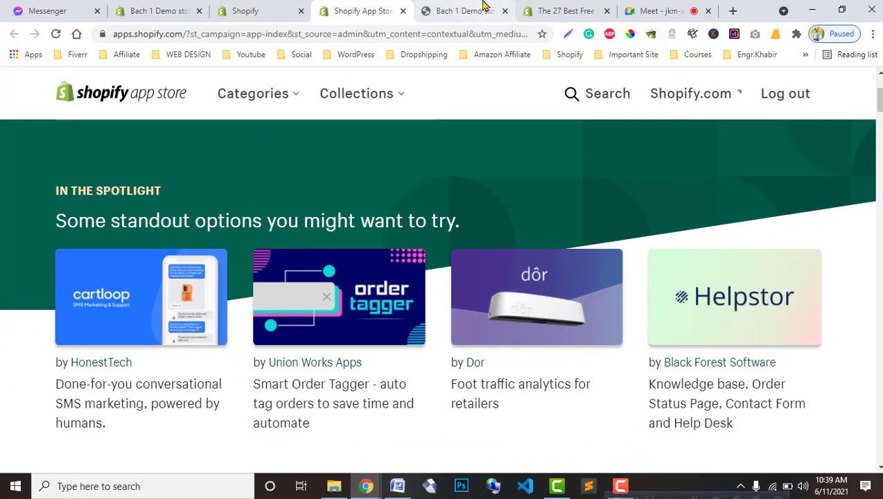
left_click(482, 9)
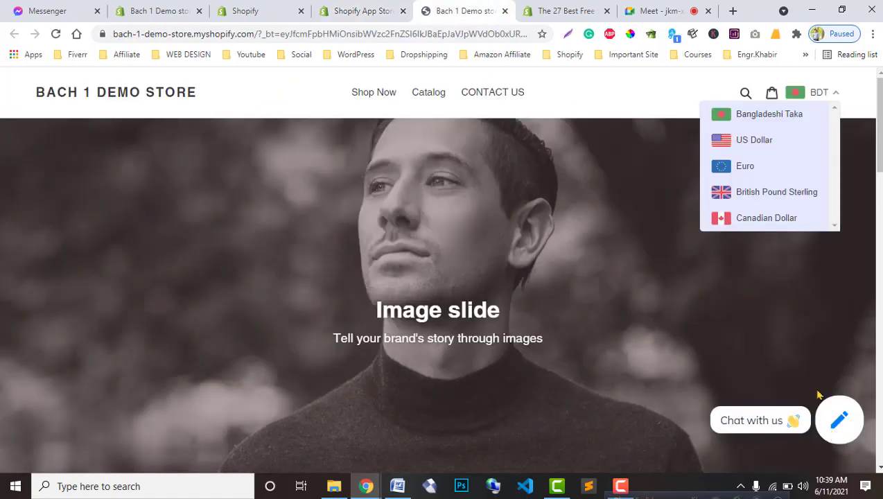
left_click(837, 94)
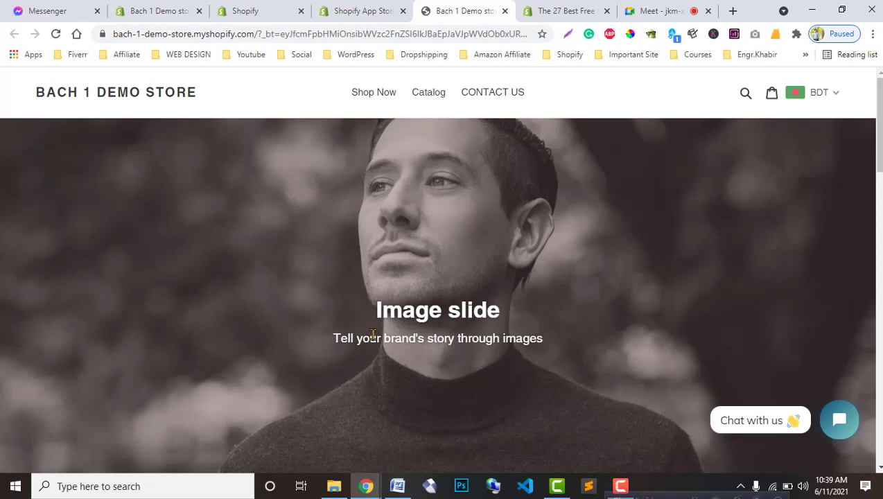
scroll(678, 403, "down", 8)
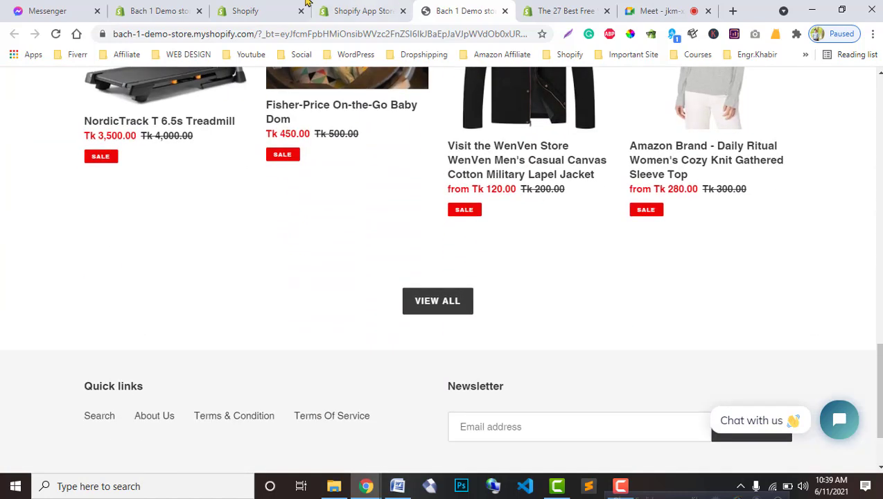
left_click(260, 10)
left_click(365, 12)
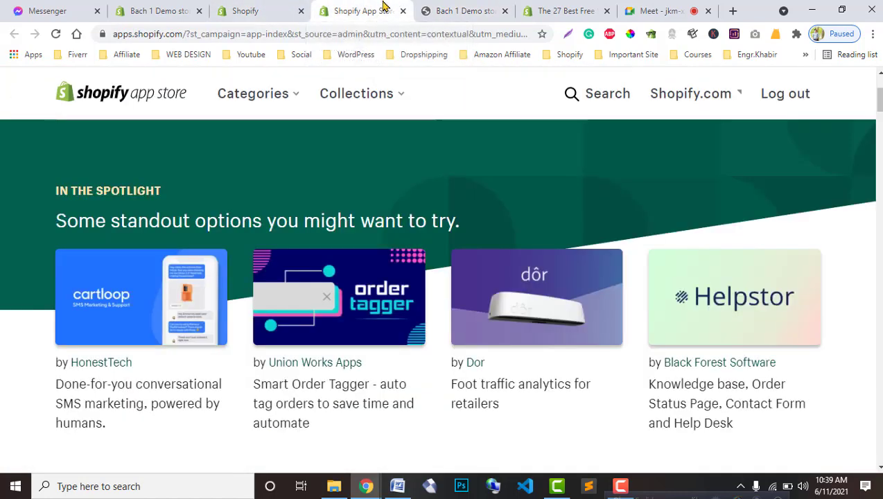
Step: Browse the App Store categories, then start an app search
scroll(414, 424, "up", 3)
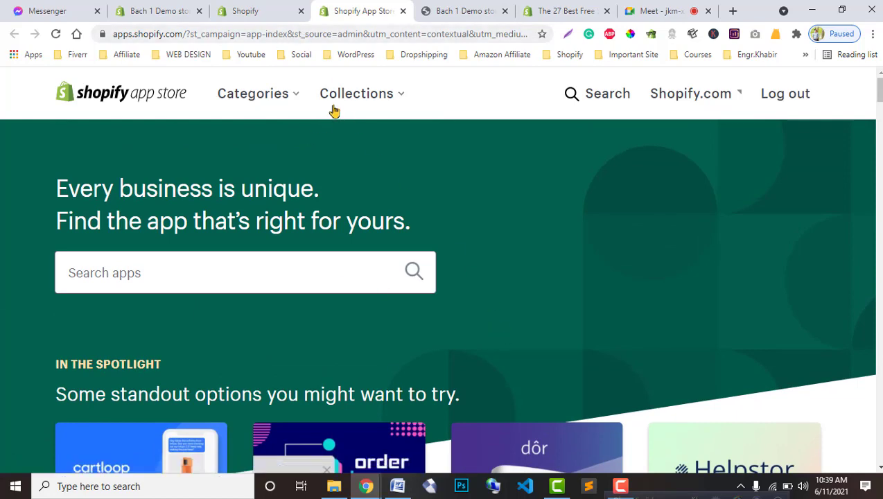
left_click(294, 102)
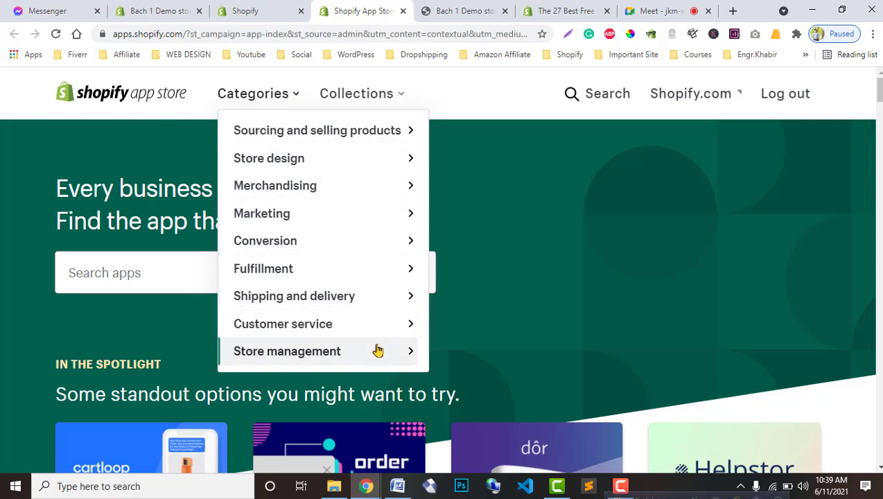
left_click(142, 273)
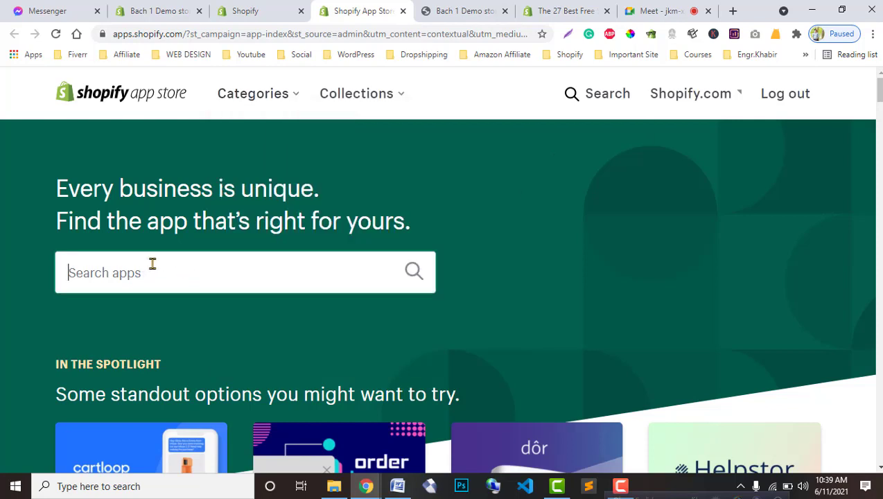
Step: Search the App Store for 'shopify review', glancing at the Bach 1 Demo storefront and admin
type("shopify")
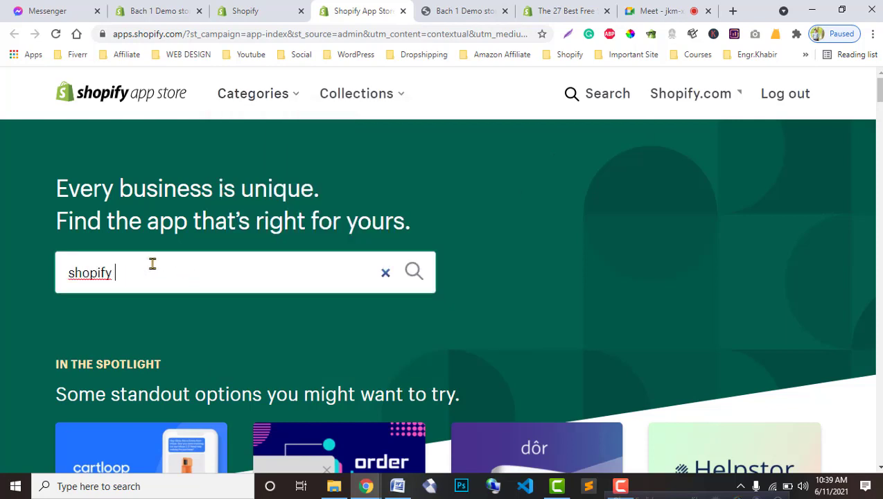
type(" review")
key("Return")
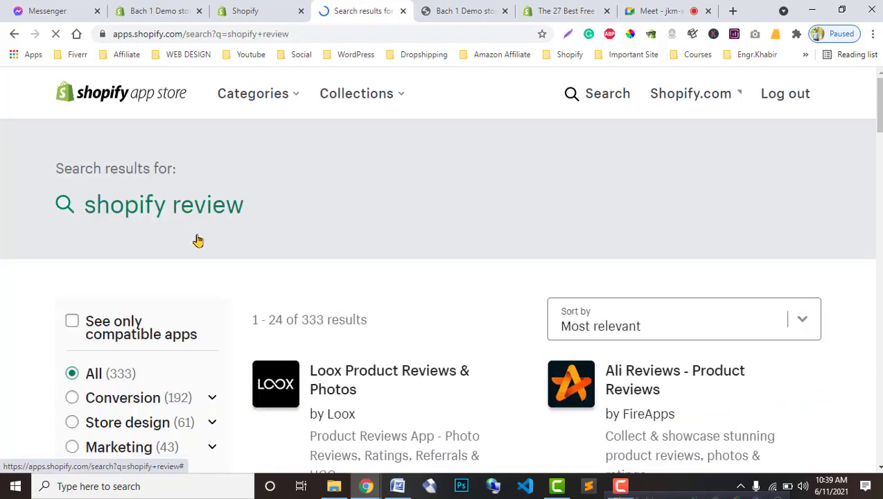
left_click(485, 10)
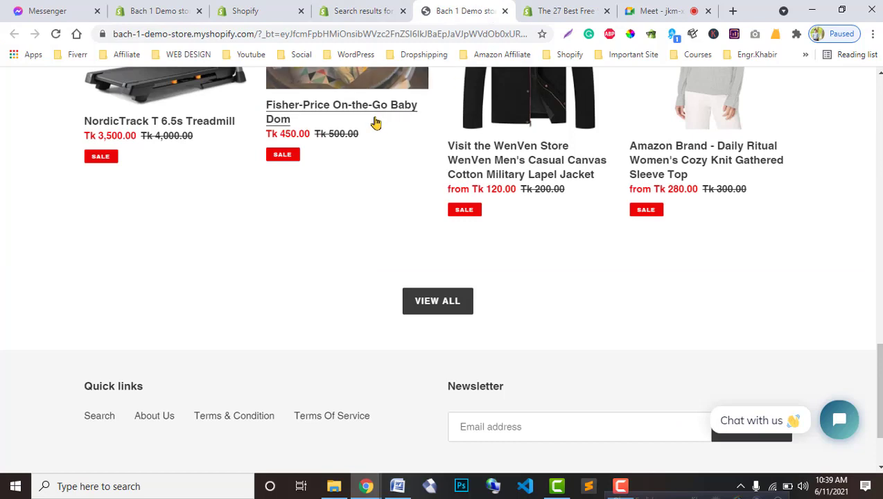
scroll(351, 334, "up", 1)
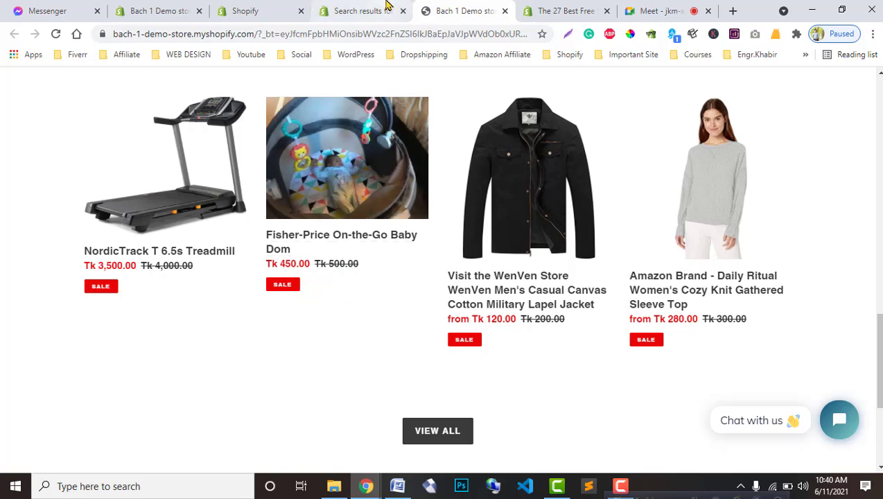
left_click(325, 10)
left_click(284, 10)
left_click(329, 10)
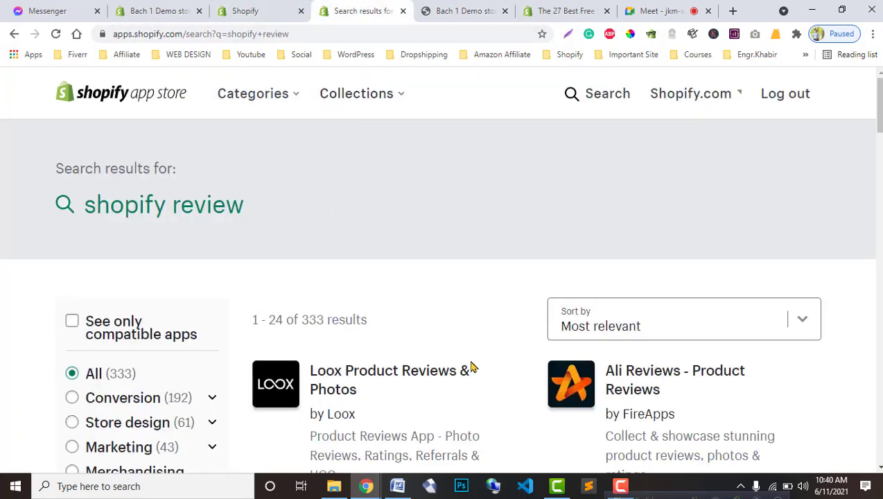
Step: Browse the review app results and filter them to Free apps, leaving 188 results
scroll(471, 368, "down", 3)
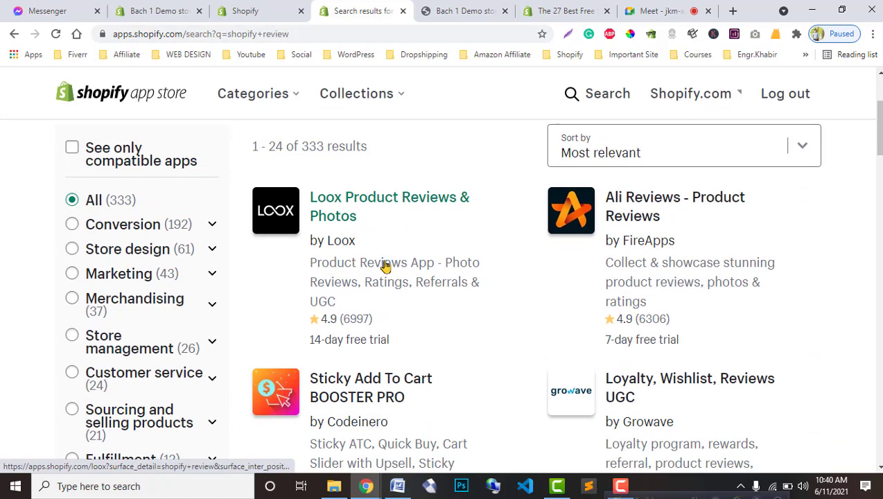
scroll(423, 321, "down", 5)
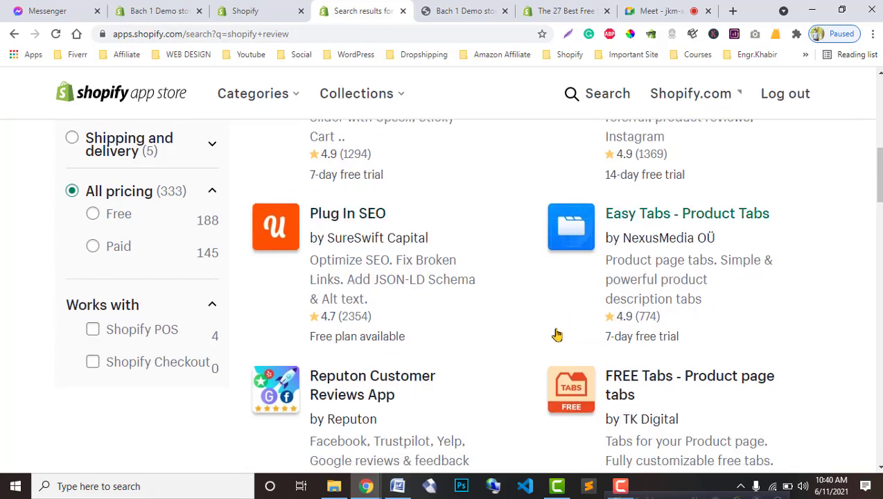
scroll(556, 334, "down", 6)
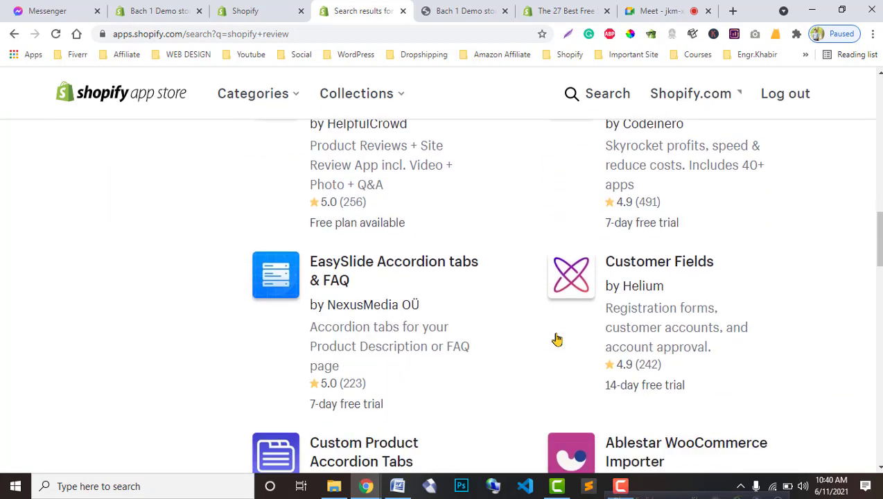
scroll(556, 339, "down", 4)
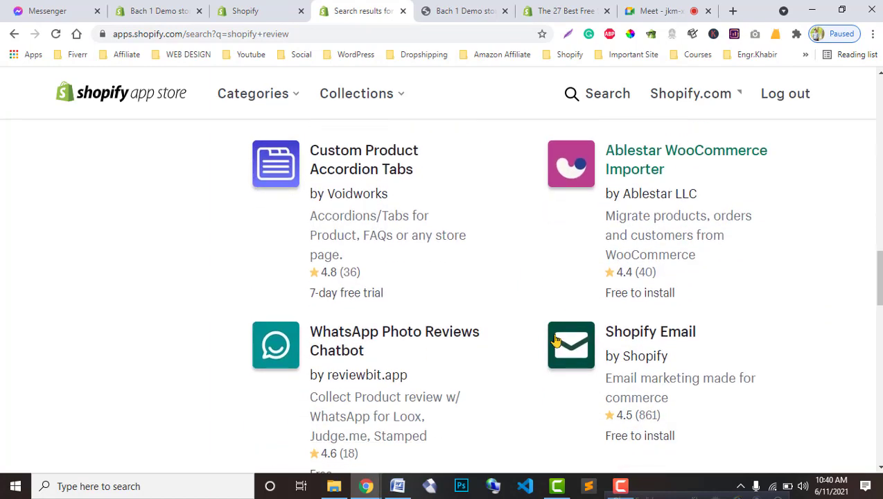
scroll(556, 339, "down", 5)
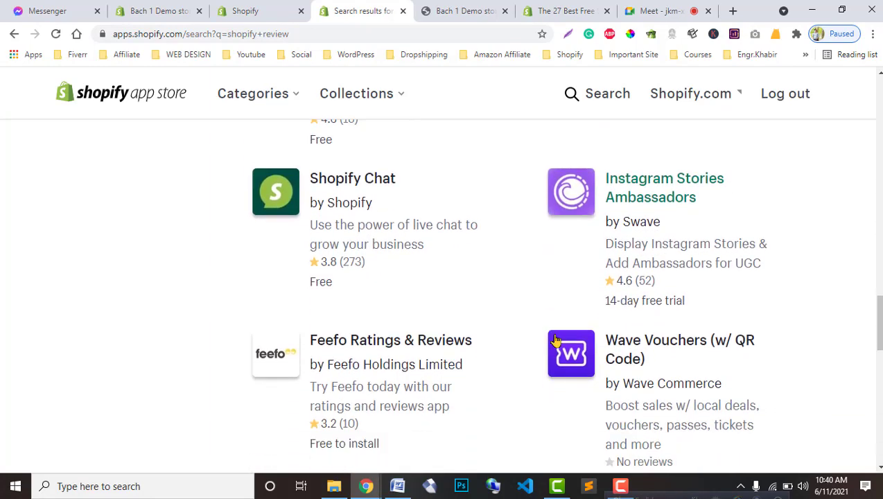
scroll(556, 339, "down", 6)
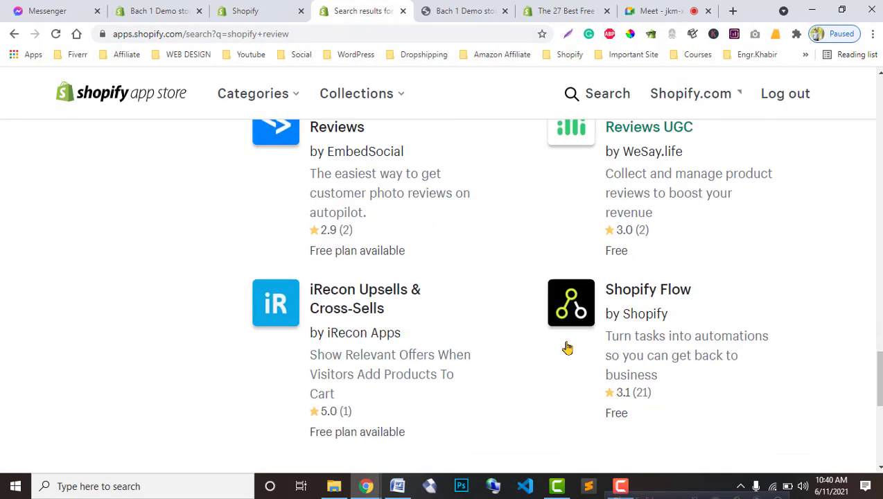
scroll(567, 348, "down", 1)
scroll(566, 348, "up", 20)
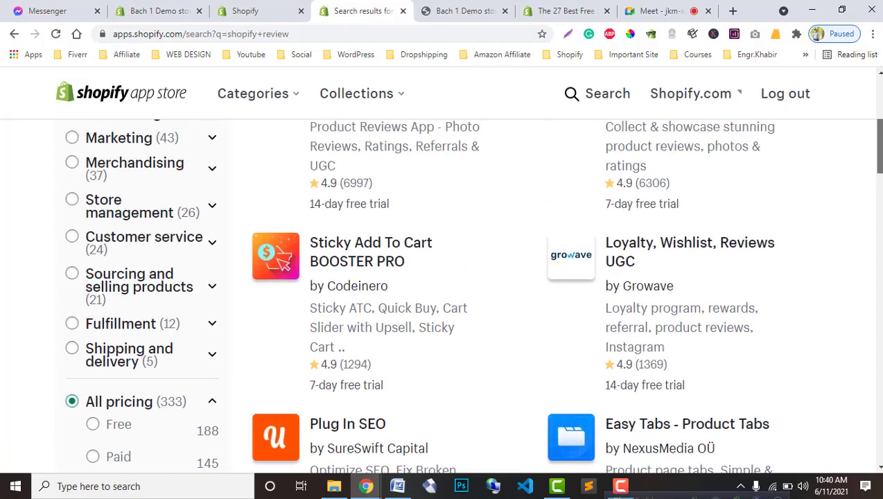
scroll(566, 347, "up", 2)
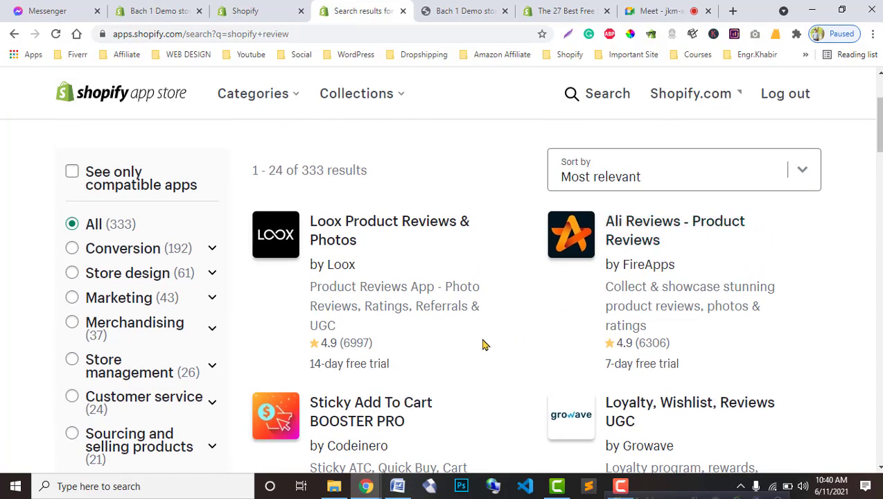
scroll(484, 344, "down", 2)
scroll(485, 346, "up", 2)
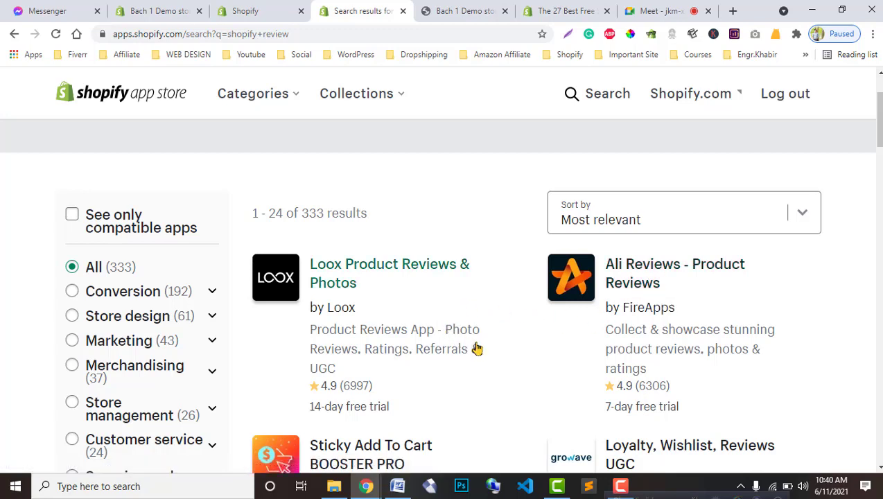
scroll(457, 367, "down", 1)
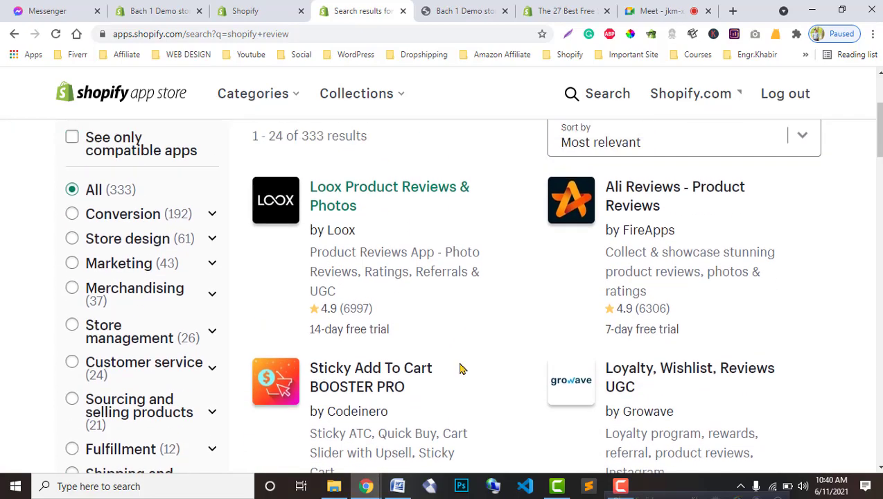
scroll(313, 254, "up", 3)
scroll(299, 339, "down", 7)
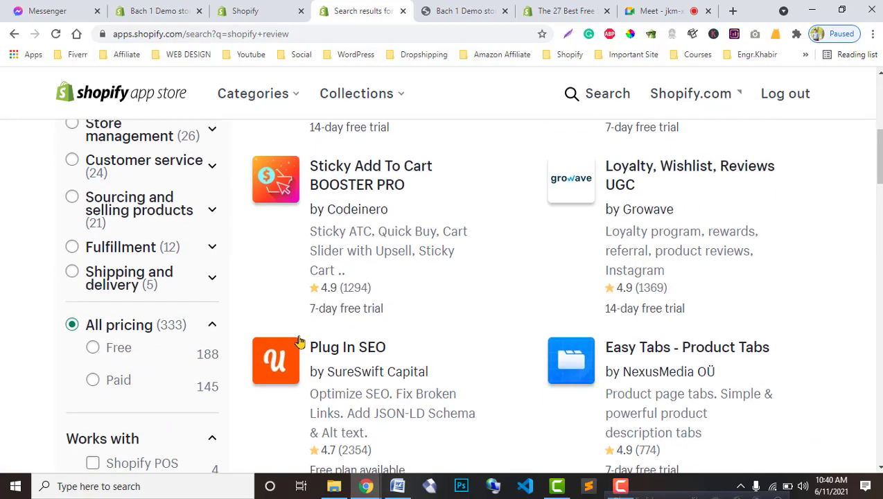
left_click(98, 217)
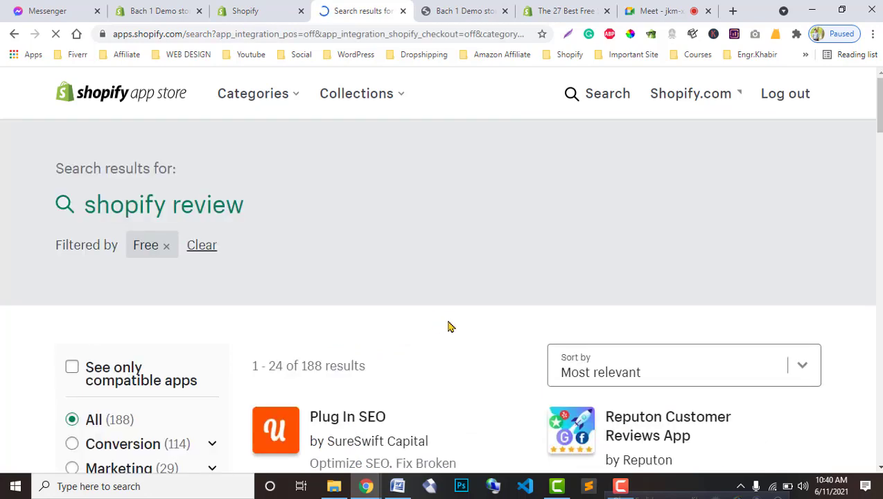
Step: Browse the free review apps, briefly checking the storefront, installed apps and themes pages
scroll(451, 325, "down", 3)
scroll(471, 317, "down", 3)
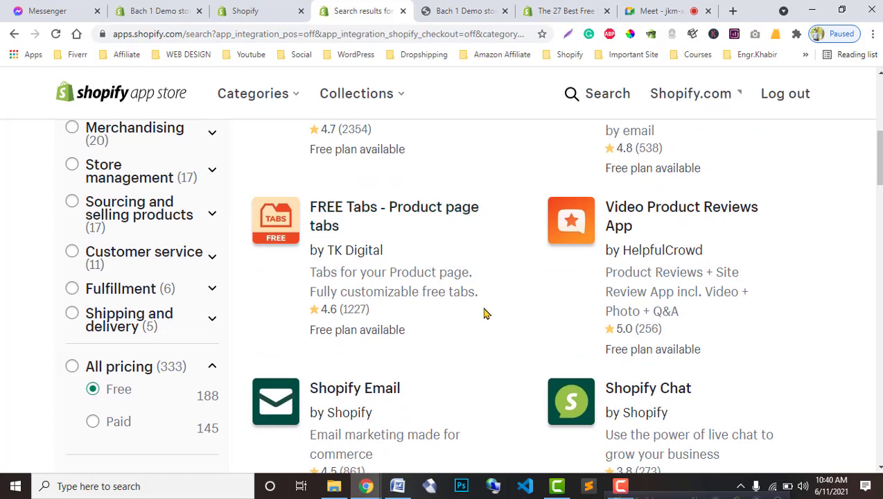
scroll(544, 304, "down", 2)
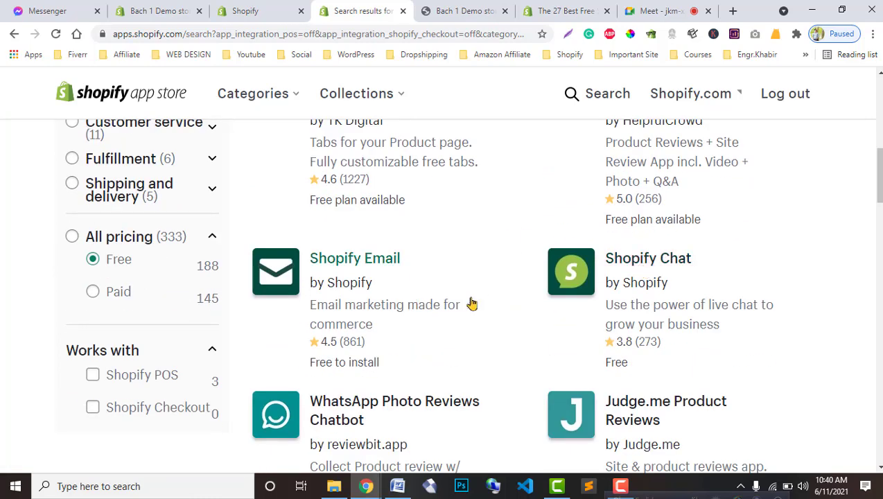
left_click(464, 10)
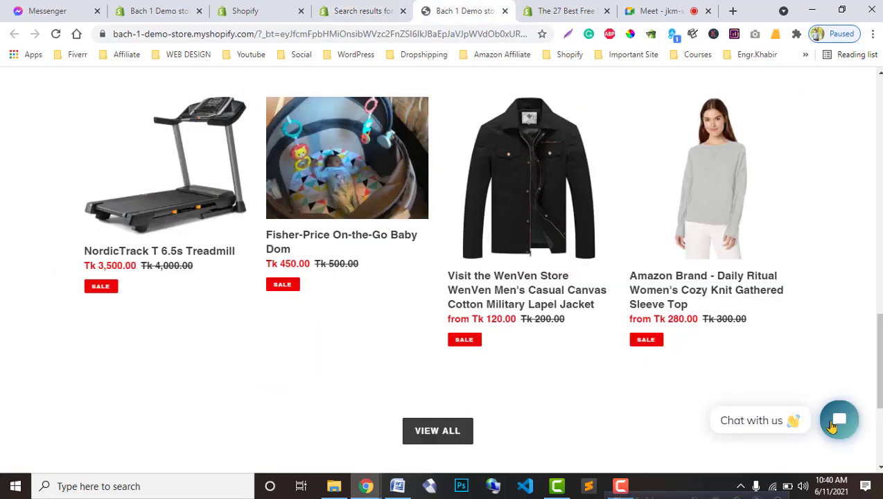
left_click(363, 10)
left_click(265, 6)
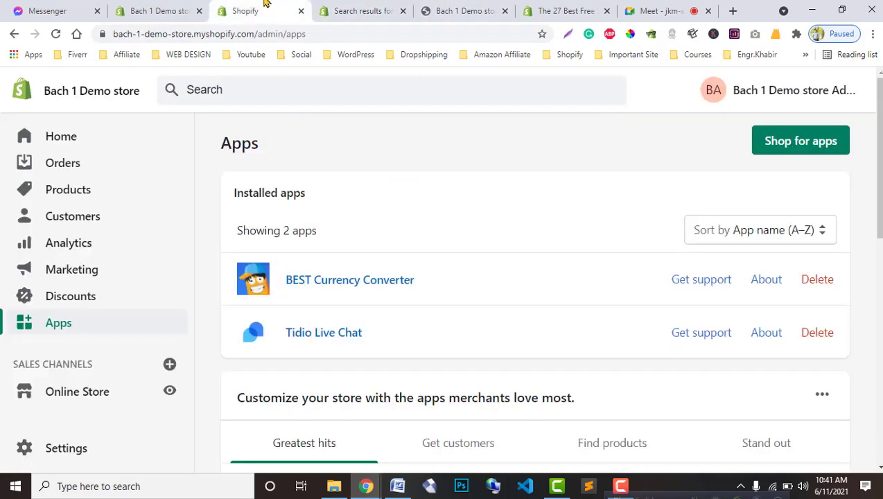
left_click(155, 6)
left_click(363, 10)
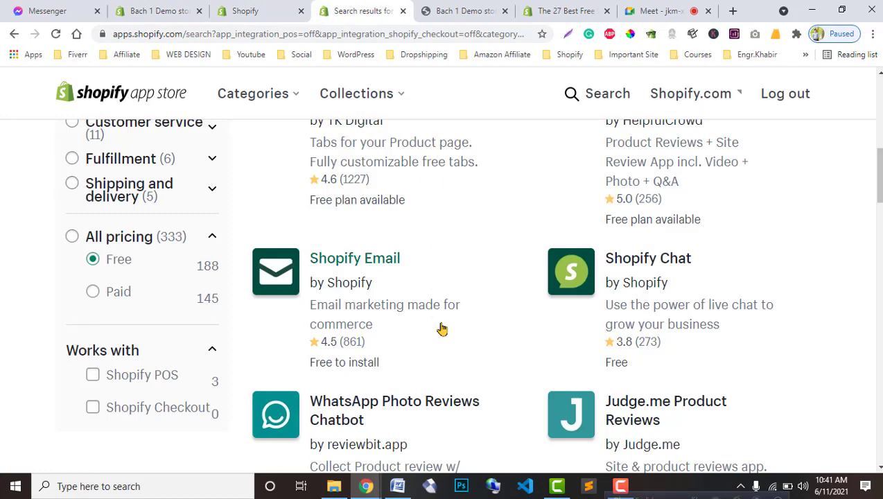
Step: Open the Product Reviews by Shopify listing (rated 3.7, Free) in a new tab and view it
scroll(441, 329, "down", 3)
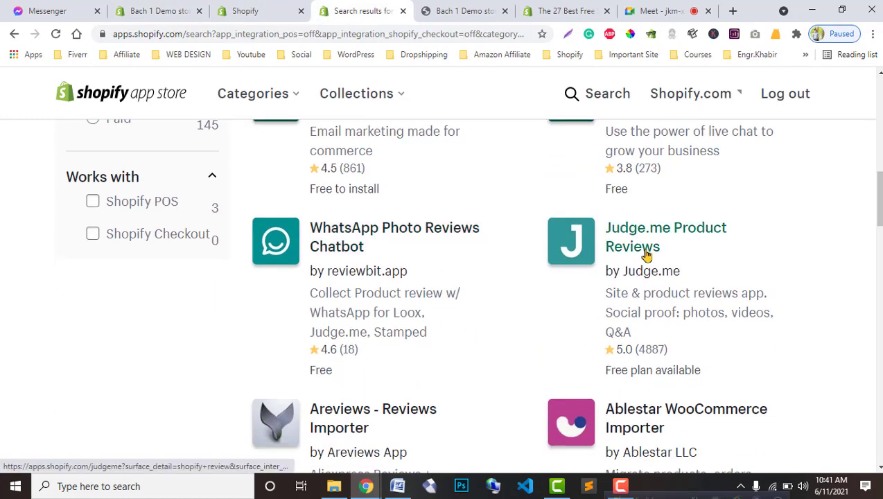
scroll(435, 385, "down", 4)
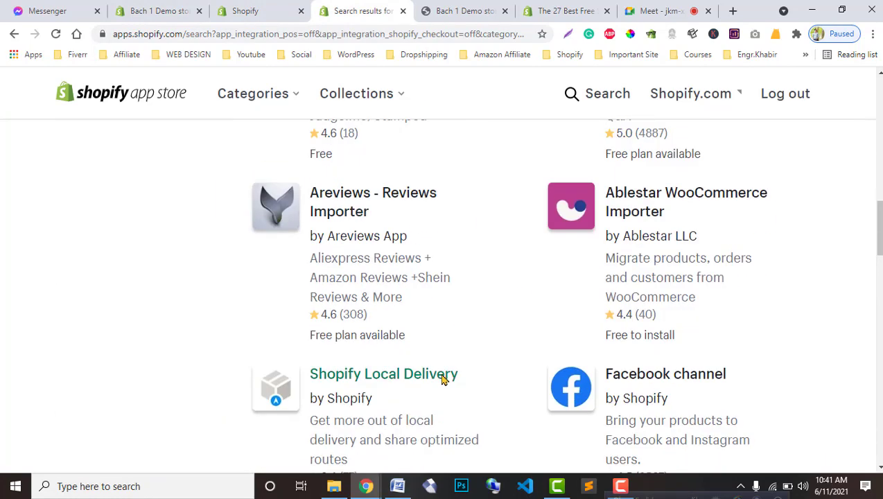
scroll(445, 374, "up", 4)
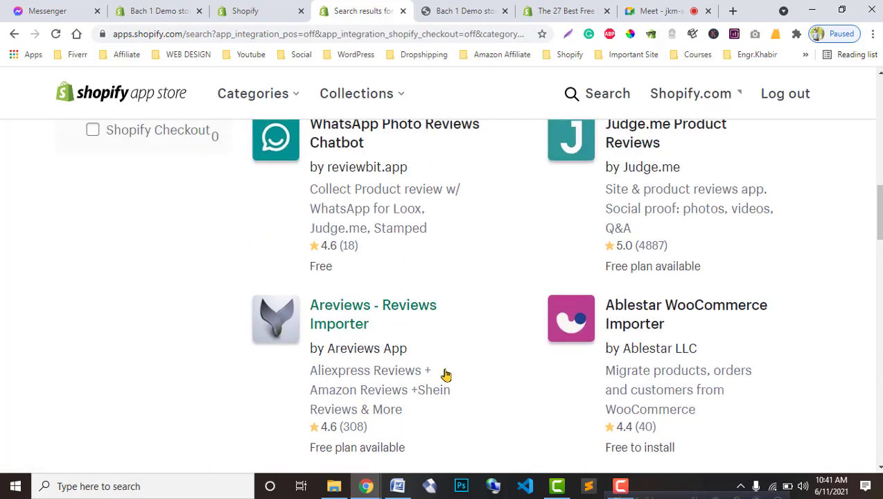
scroll(446, 374, "down", 6)
scroll(446, 374, "down", 1)
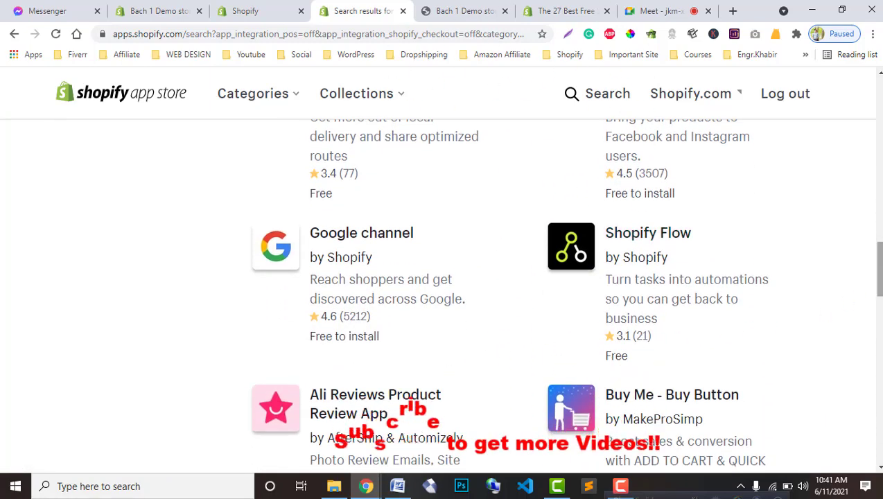
left_click_drag(879, 270, 880, 314)
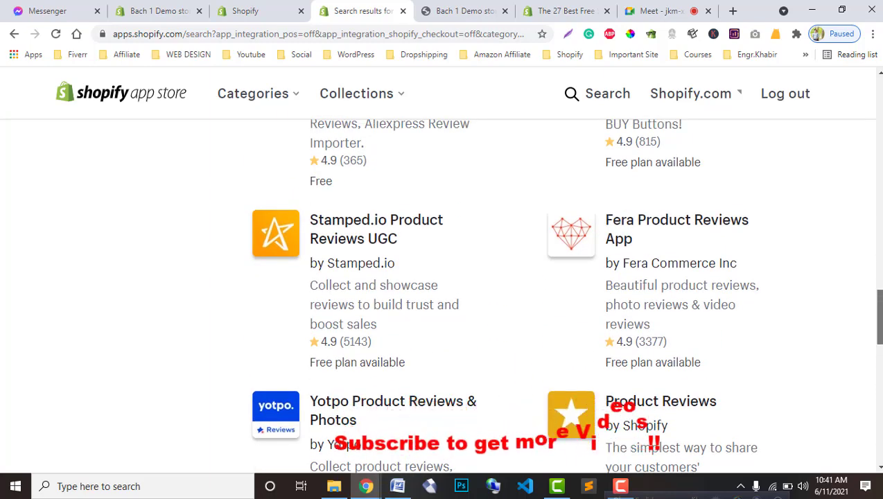
scroll(564, 295, "down", 2)
scroll(547, 256, "down", 1)
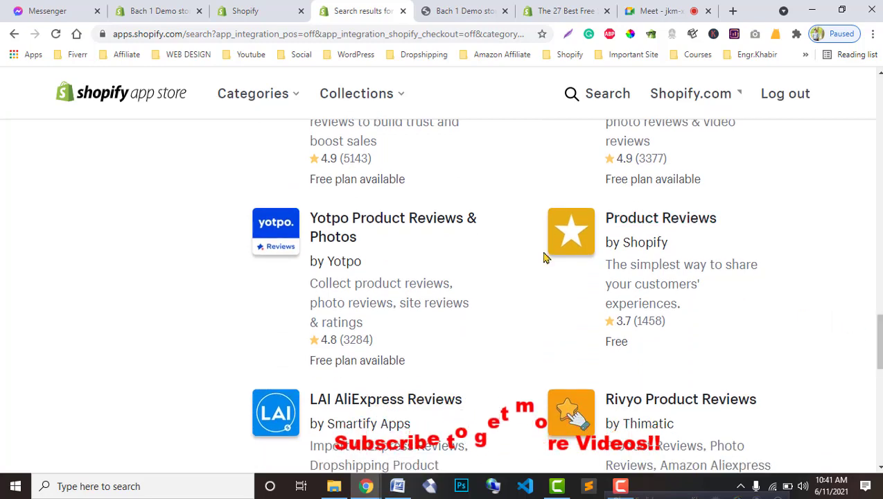
right_click(643, 226)
left_click(675, 230)
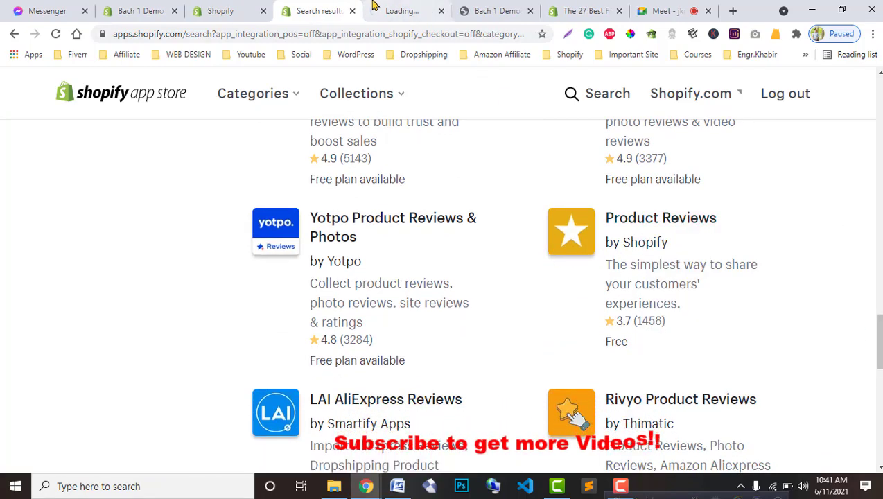
left_click(374, 7)
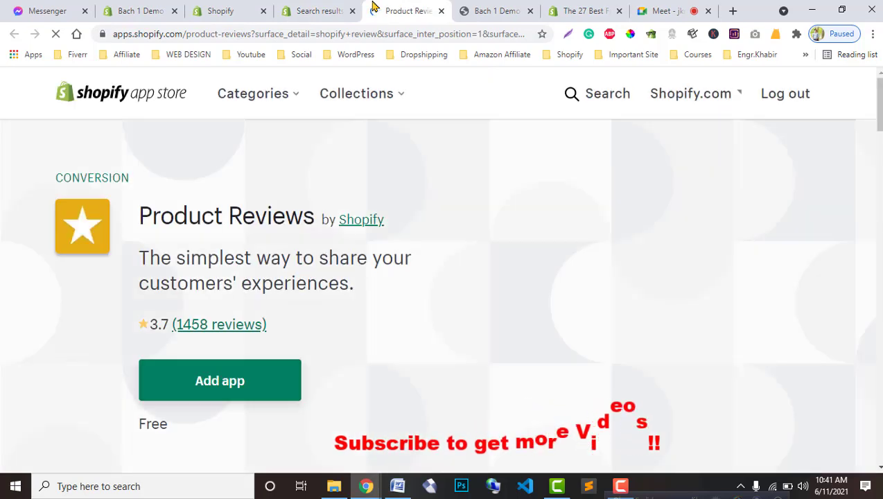
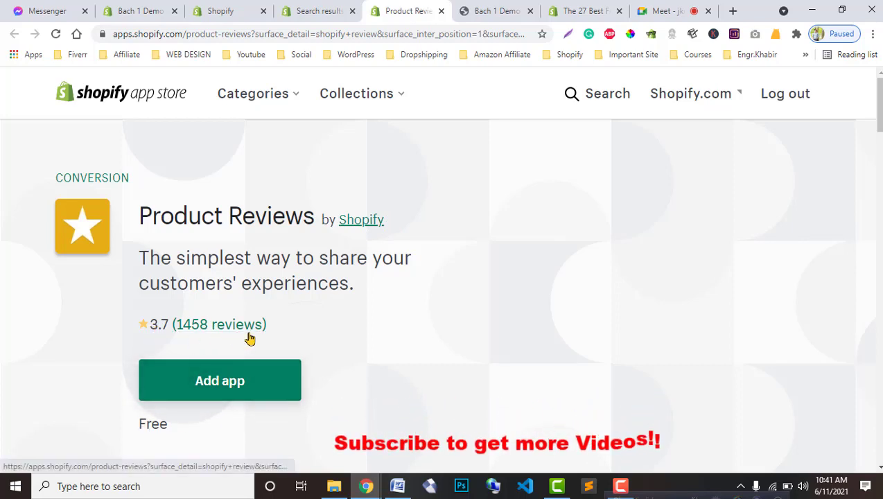
Step: Add the Product Reviews app and confirm its installation on the store
left_click(223, 381)
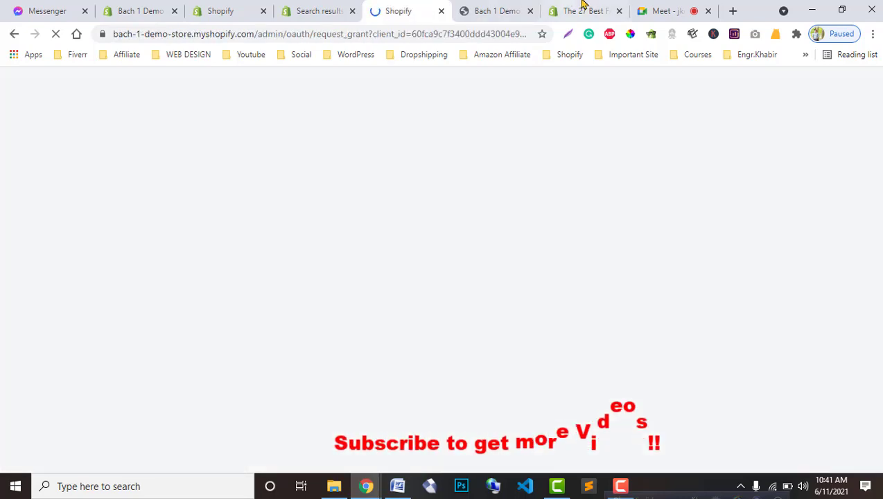
left_click(582, 7)
left_click(492, 9)
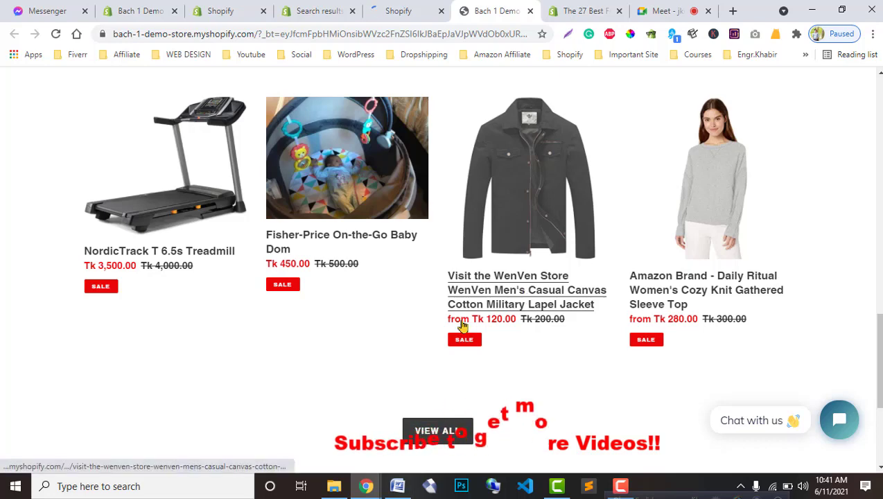
key("ctrl+shift+Tab")
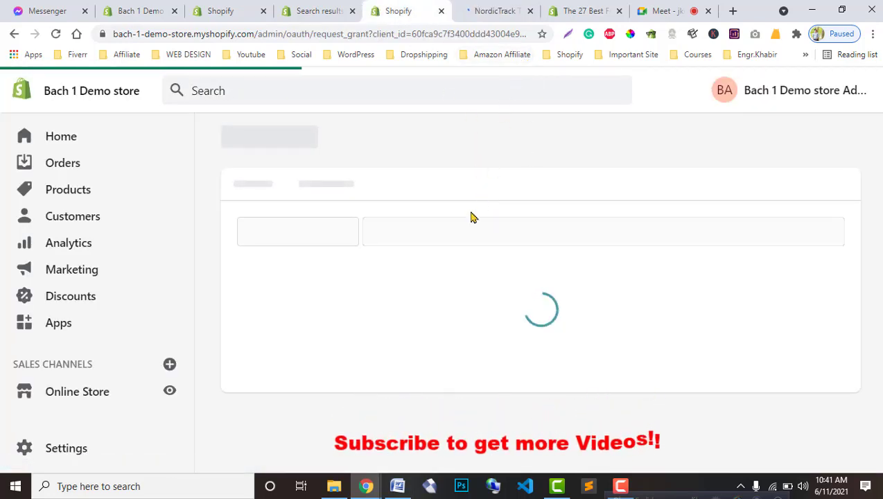
scroll(664, 320, "down", 4)
left_click(773, 355)
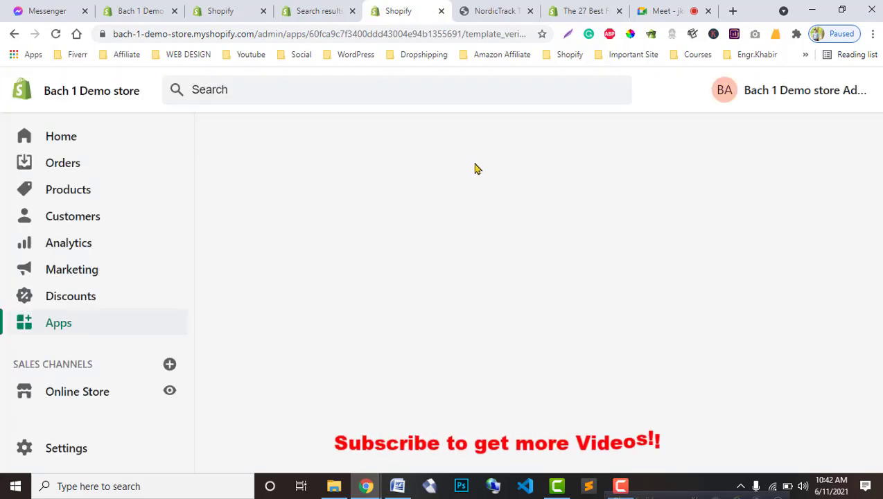
Step: Check the store's installed apps, then return to the 'shopify review' search results
left_click(489, 10)
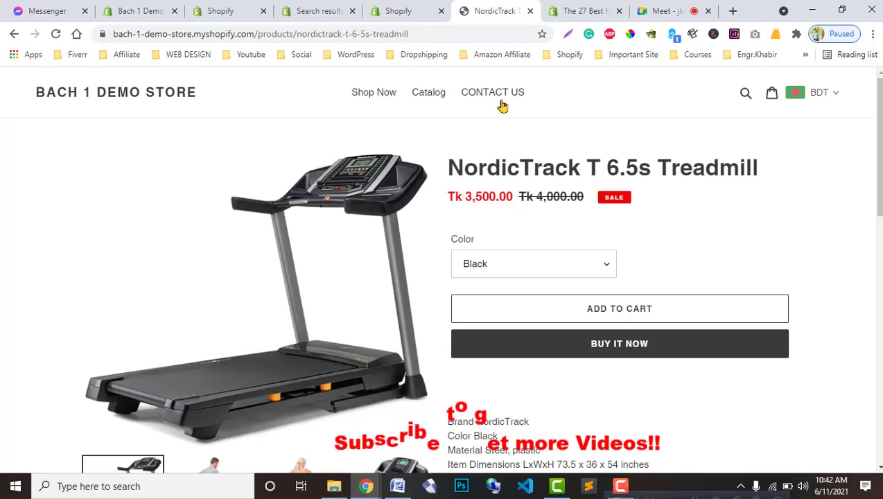
left_click(419, 8)
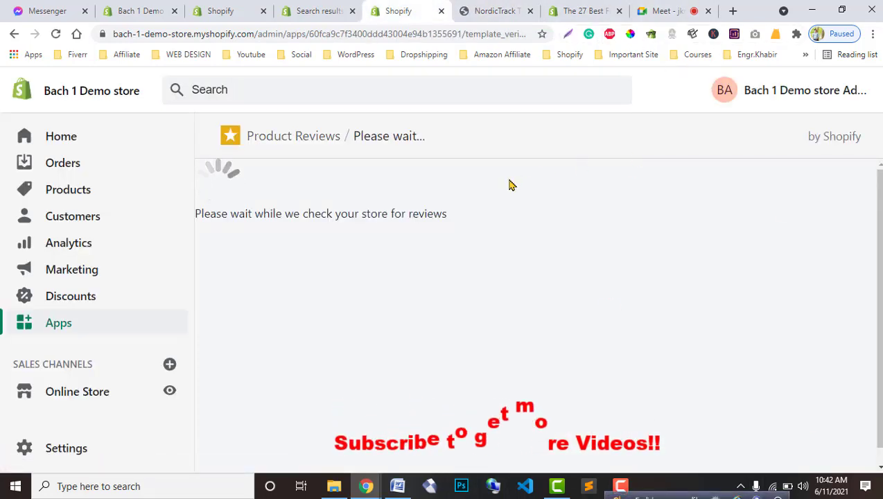
left_click(488, 10)
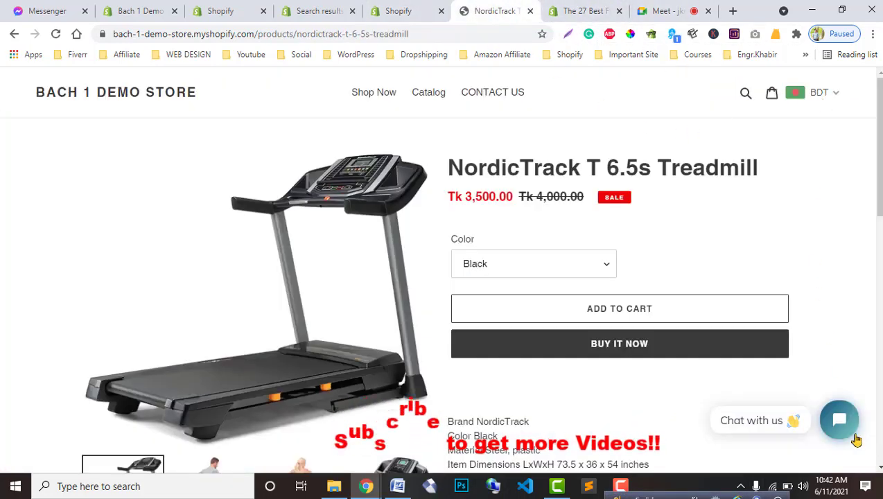
left_click(321, 7)
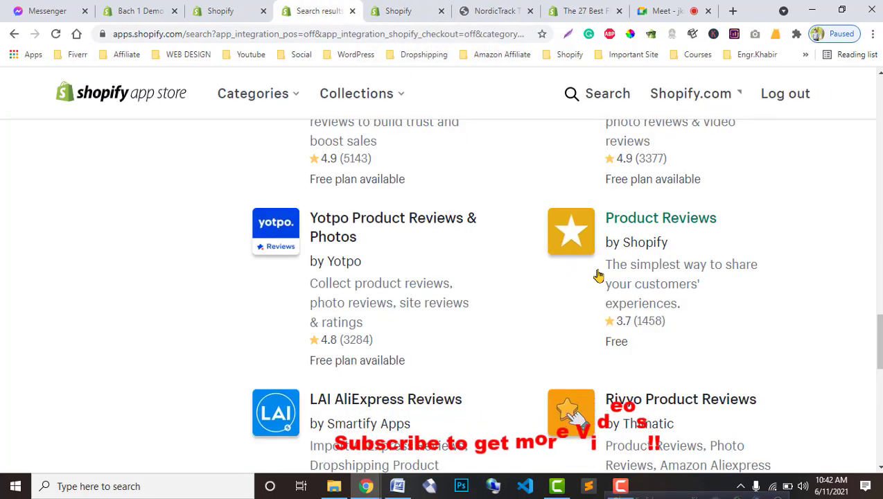
left_click(232, 6)
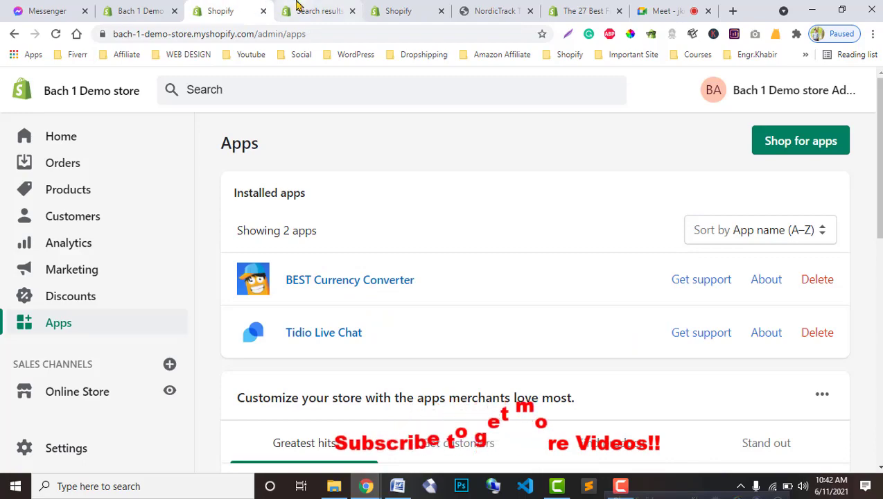
left_click(296, 7)
scroll(374, 213, "up", 10)
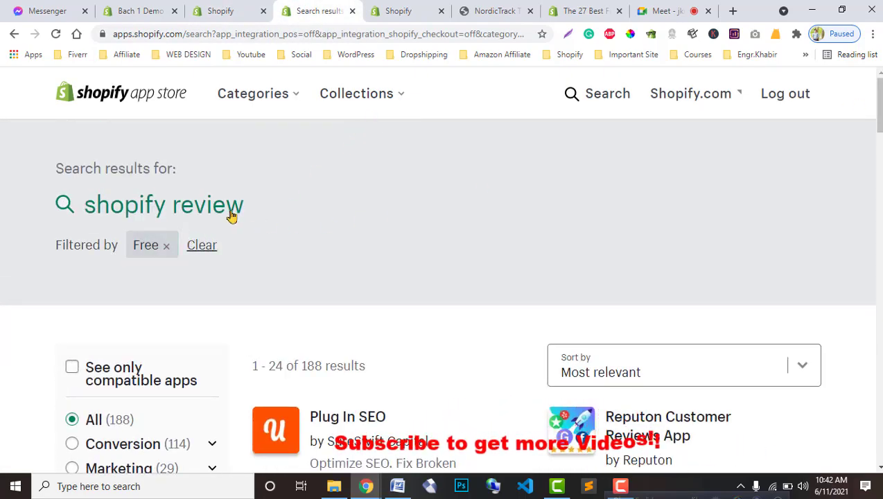
Step: Search the app store for 'vitals', with VITALS | 40+ Apps in One listed first
left_click(570, 107)
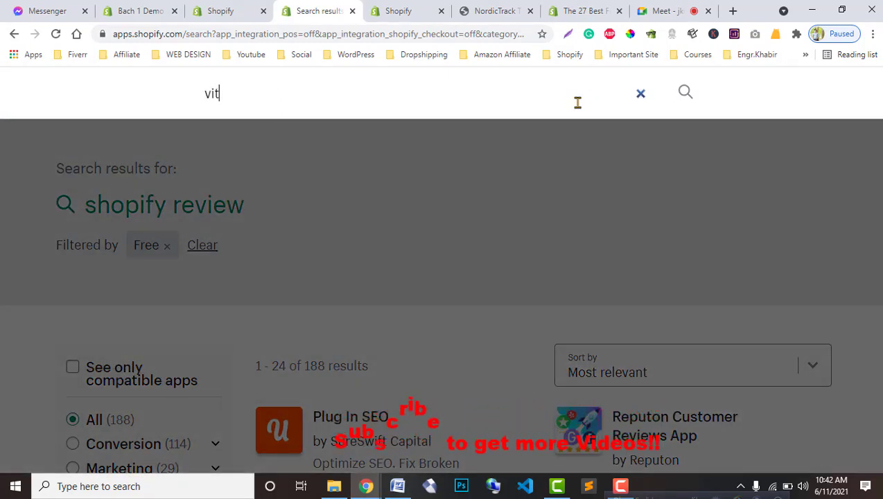
type("vitals")
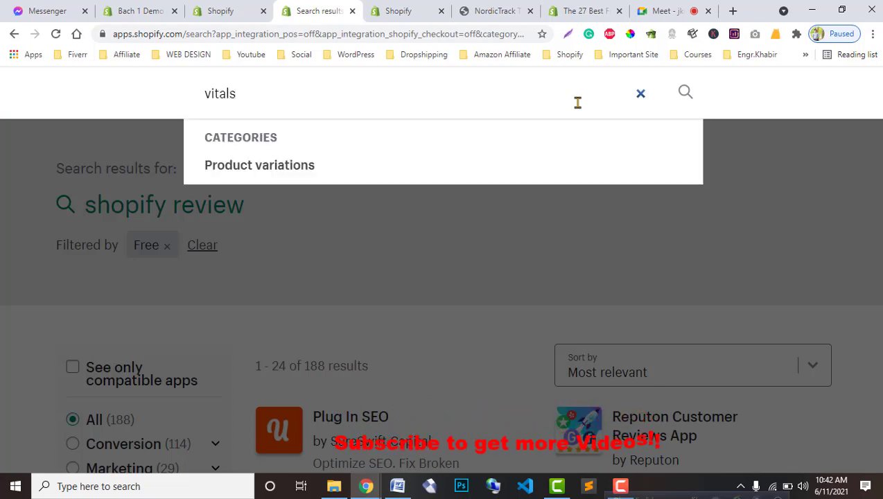
key("Return")
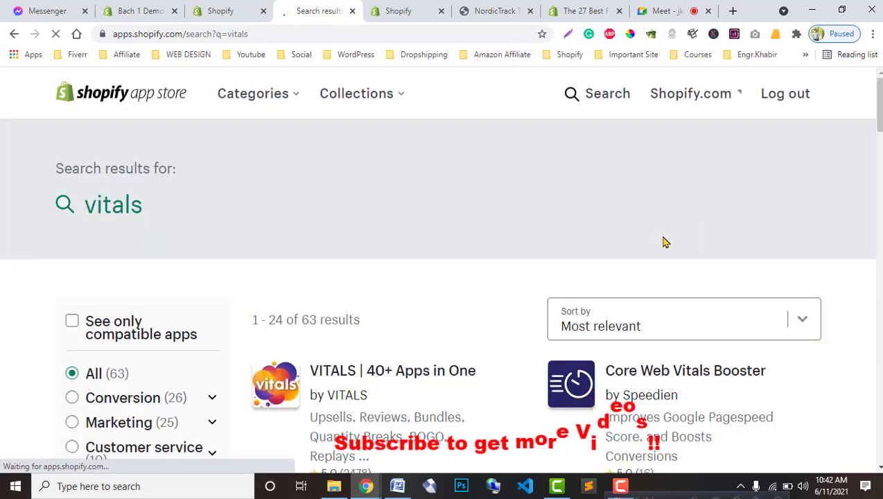
scroll(416, 268, "down", 2)
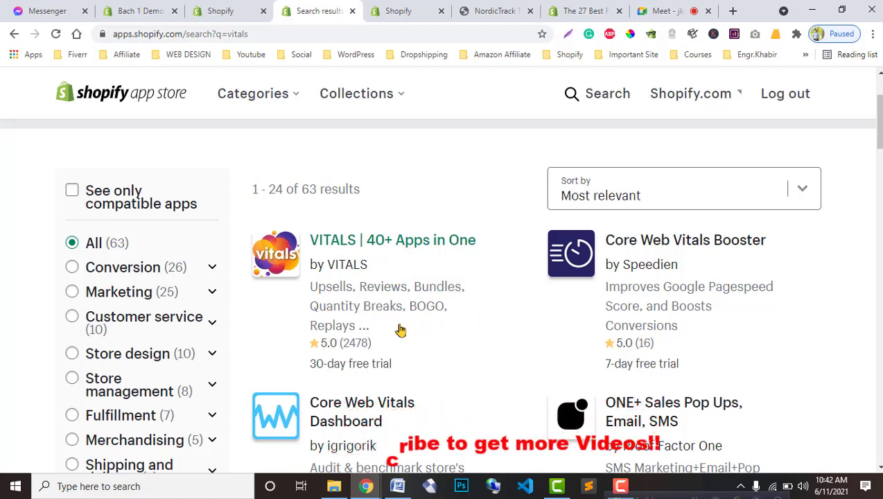
Step: Read the Product Reviews installation instructions, then view the three installed apps
left_click(424, 7)
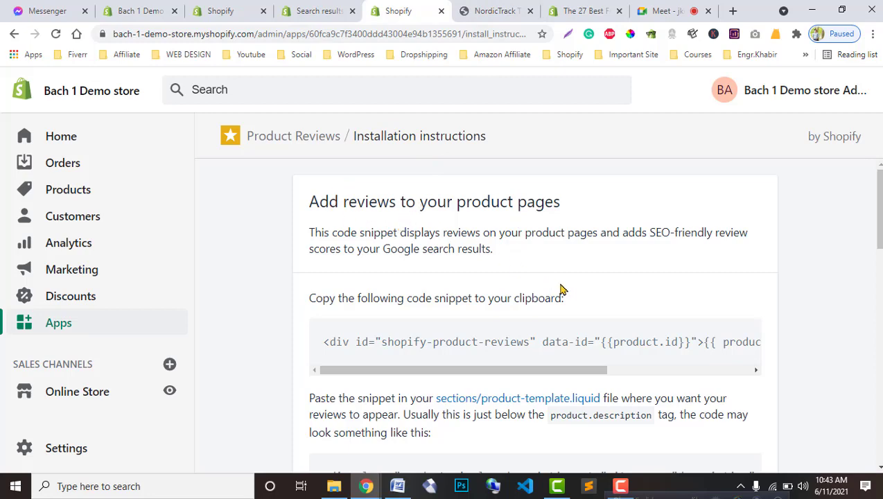
scroll(565, 291, "down", 10)
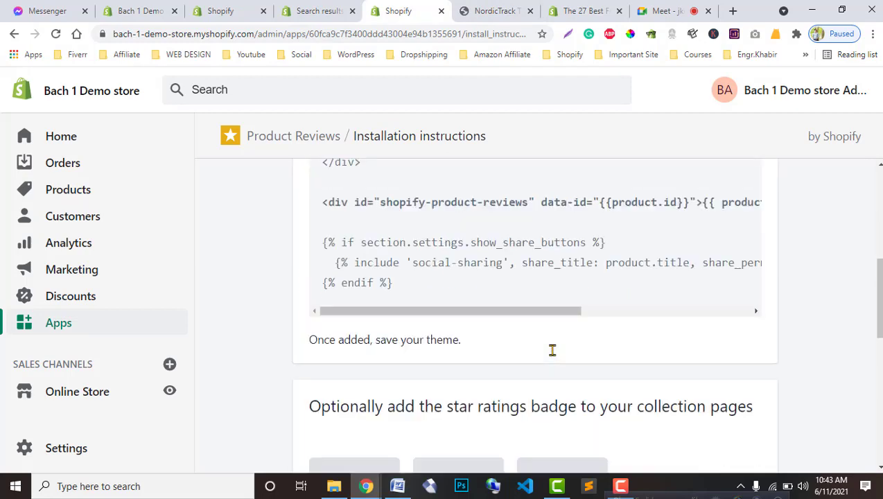
scroll(495, 392, "down", 3)
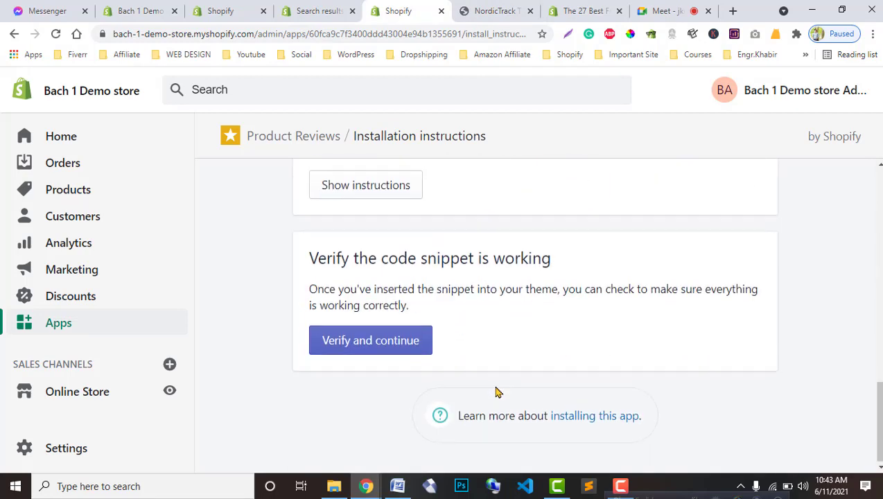
scroll(496, 392, "up", 7)
scroll(496, 392, "up", 2)
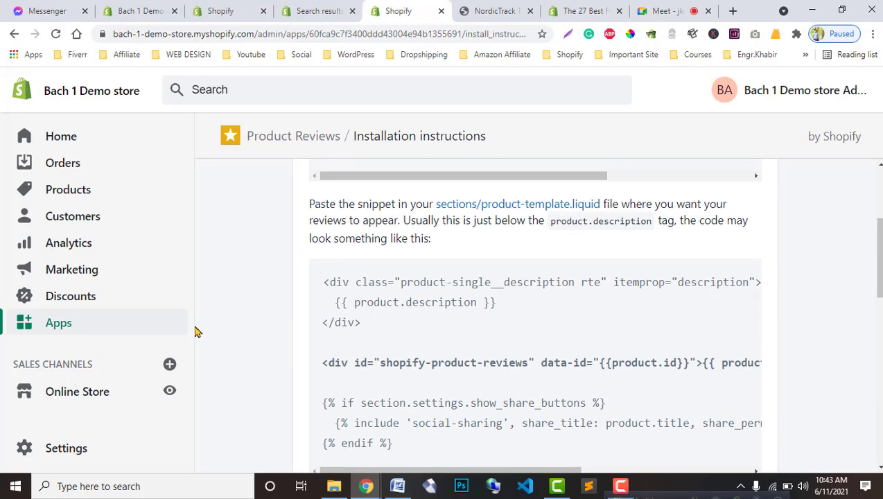
left_click(99, 326)
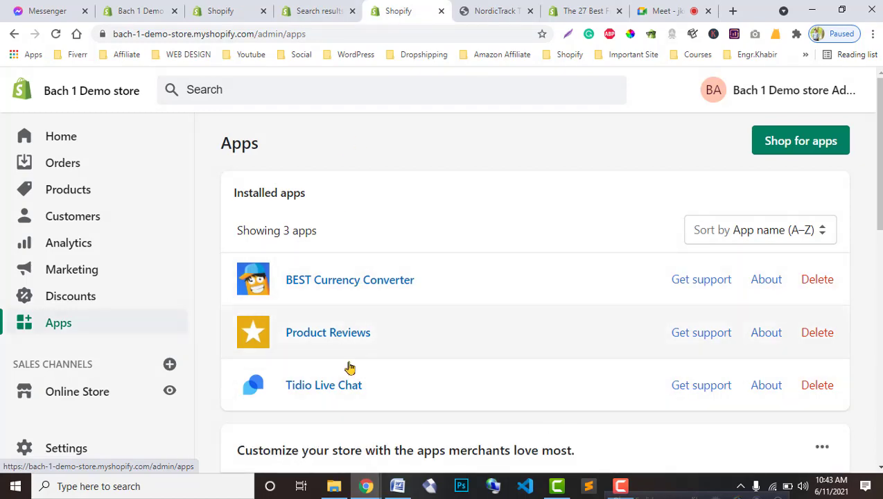
Step: Browse the storefront's NordicTrack T 6.5s Treadmill product page
left_click(494, 11)
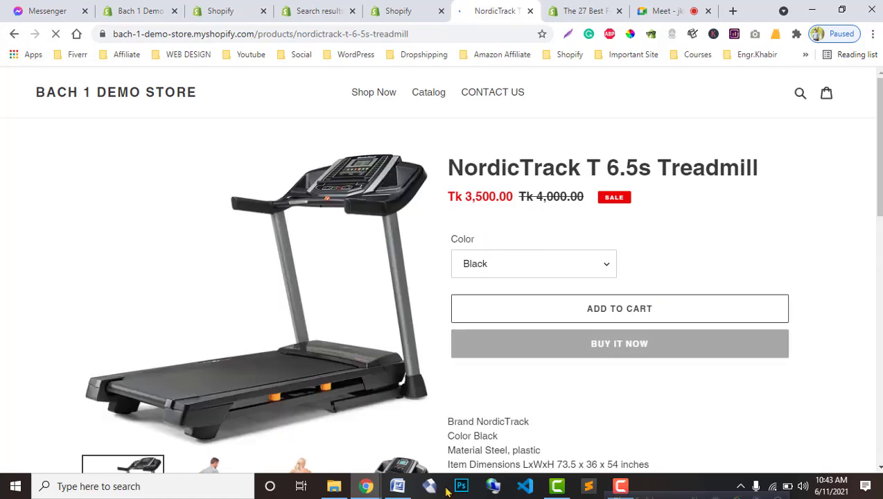
scroll(513, 388, "down", 5)
scroll(520, 381, "up", 3)
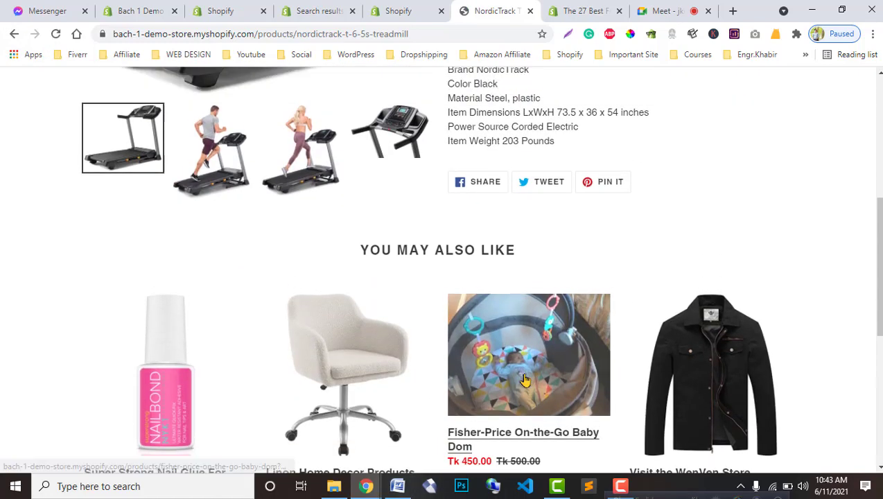
scroll(524, 380, "down", 4)
scroll(505, 258, "up", 6)
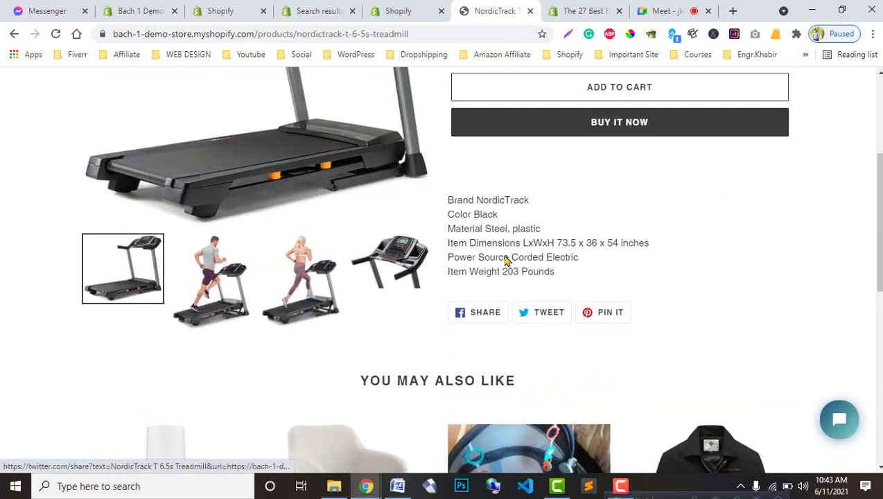
left_click(409, 8)
Step: Open the Product Reviews settings and toggle new-review email alerts on, then back off
left_click(330, 334)
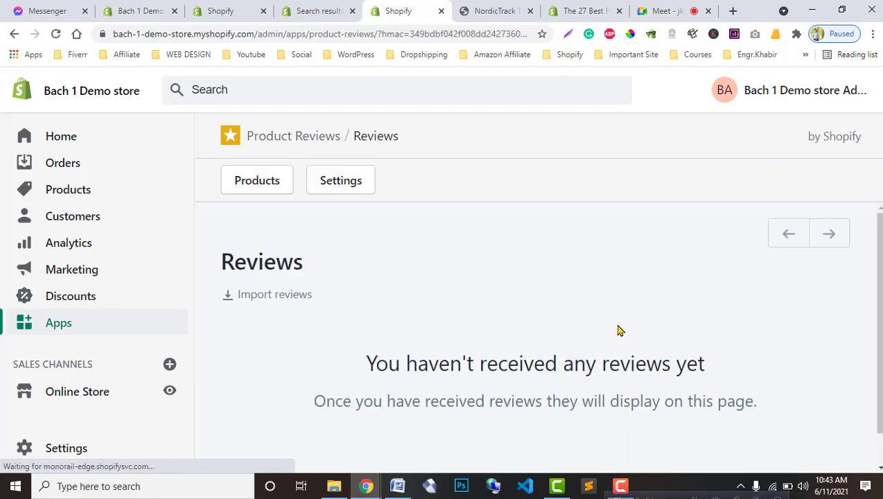
scroll(615, 350, "down", 1)
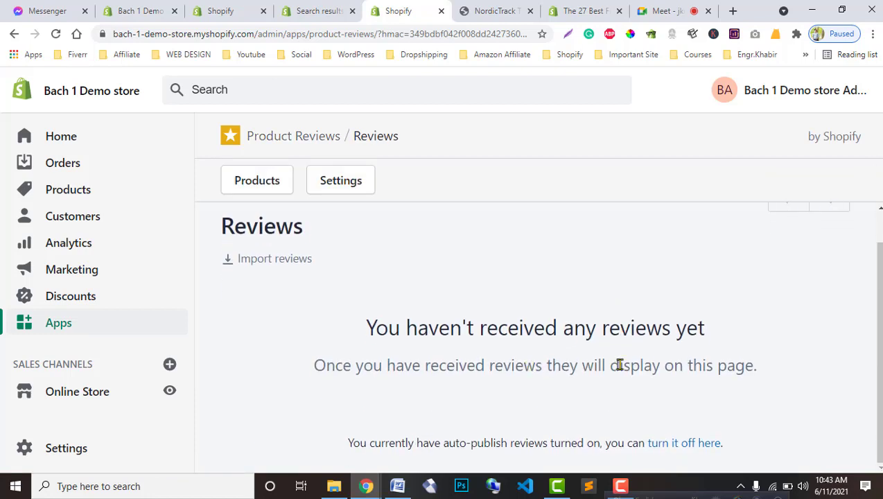
scroll(749, 380, "up", 1)
scroll(751, 380, "down", 1)
left_click(353, 191)
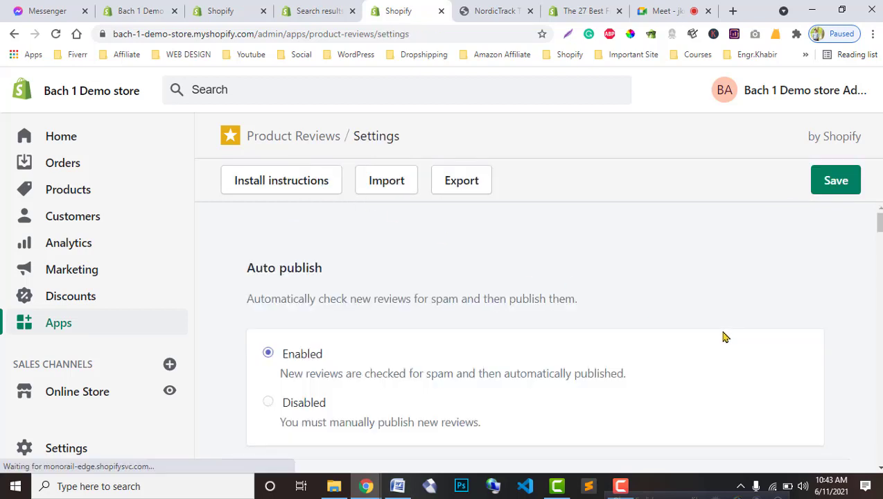
scroll(724, 337, "down", 3)
scroll(431, 404, "down", 7)
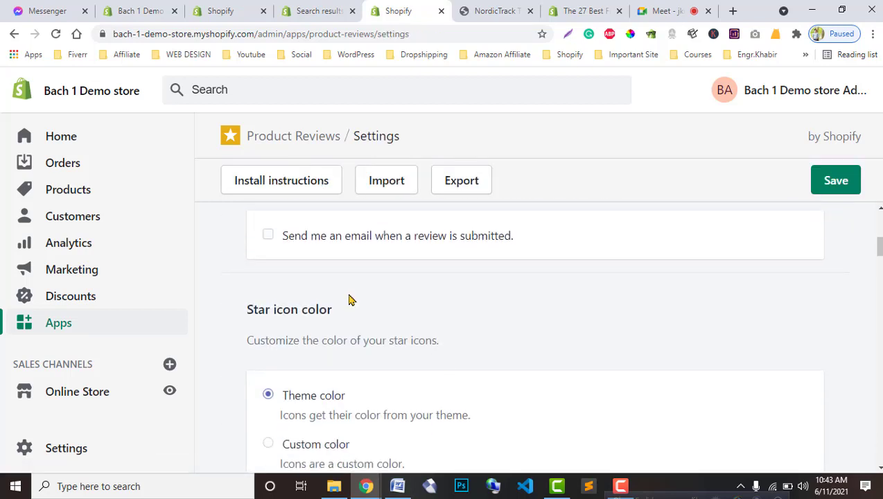
left_click(416, 243)
scroll(351, 345, "up", 1)
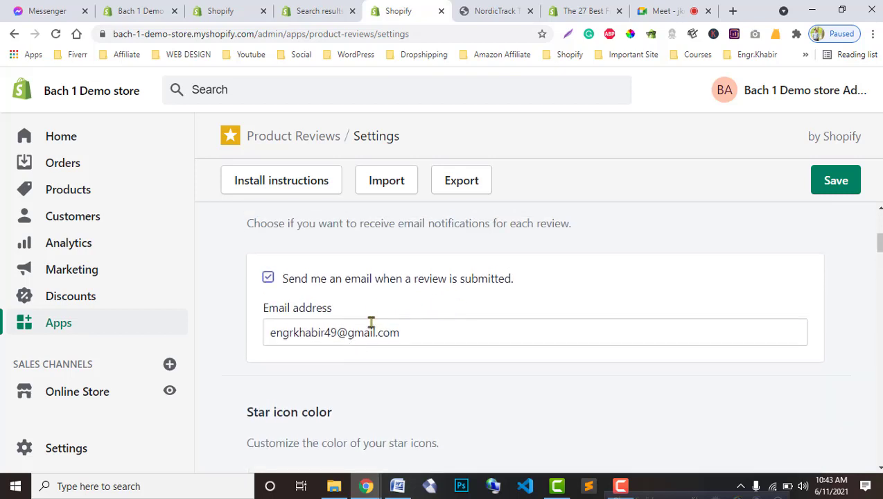
left_click(361, 284)
Step: Open and close the CSV review import dialog, then export the reviews as reviews.csv
scroll(544, 360, "down", 2)
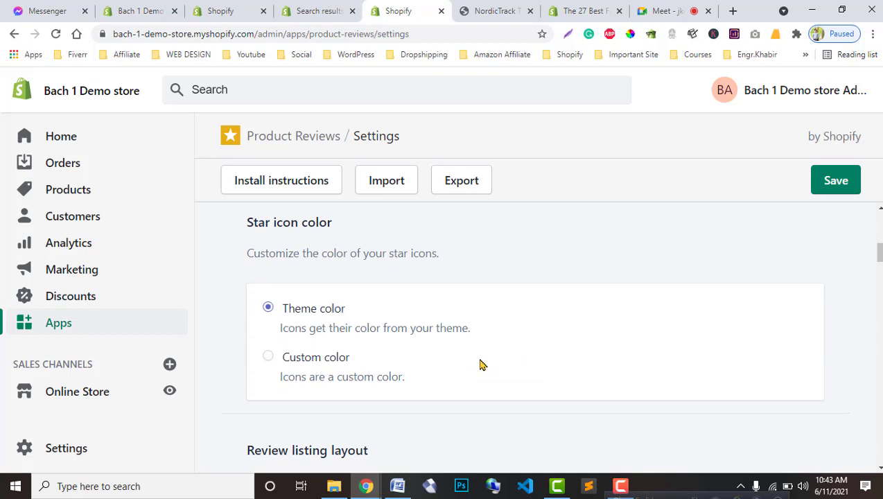
scroll(415, 332, "down", 1)
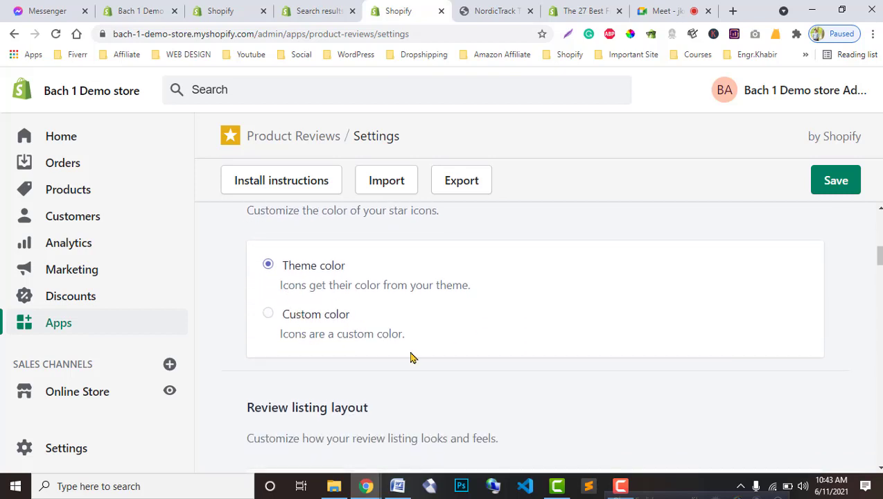
scroll(456, 382, "down", 6)
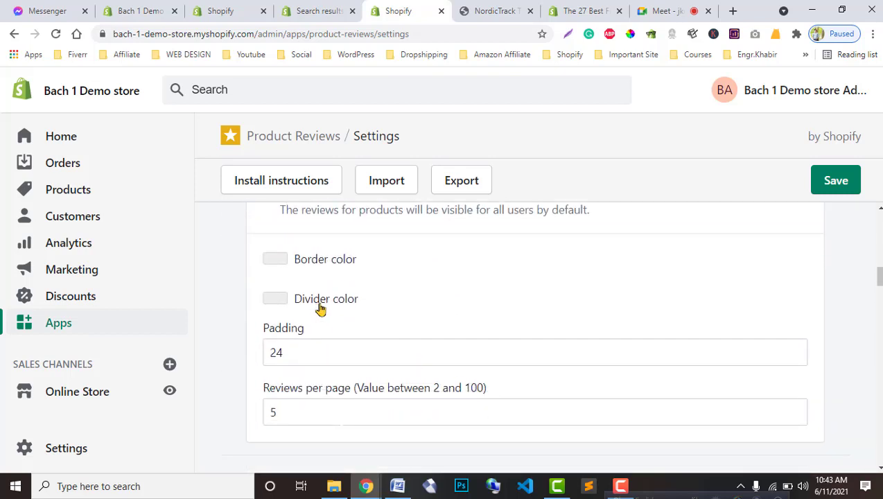
scroll(457, 341, "down", 6)
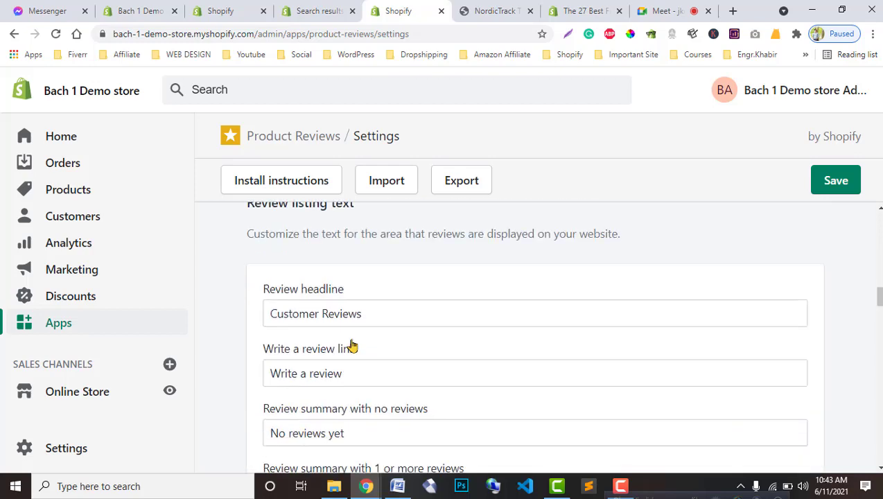
scroll(476, 376, "down", 1)
scroll(475, 372, "down", 4)
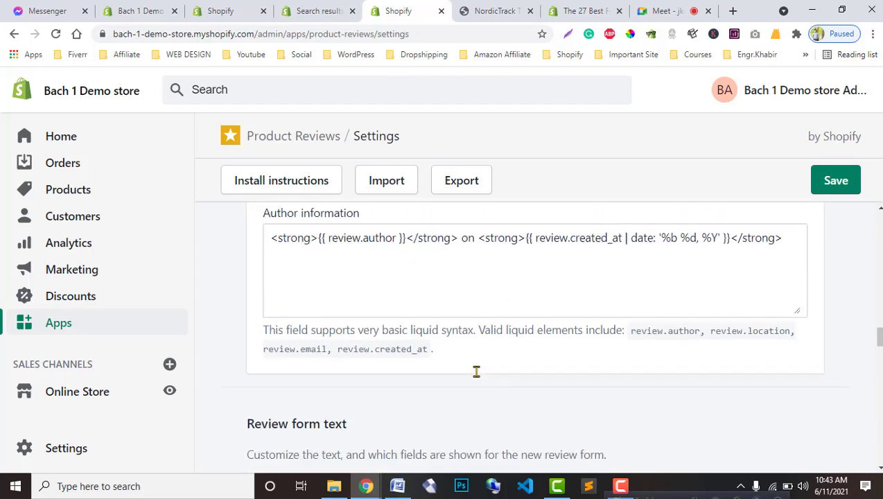
scroll(479, 372, "up", 3)
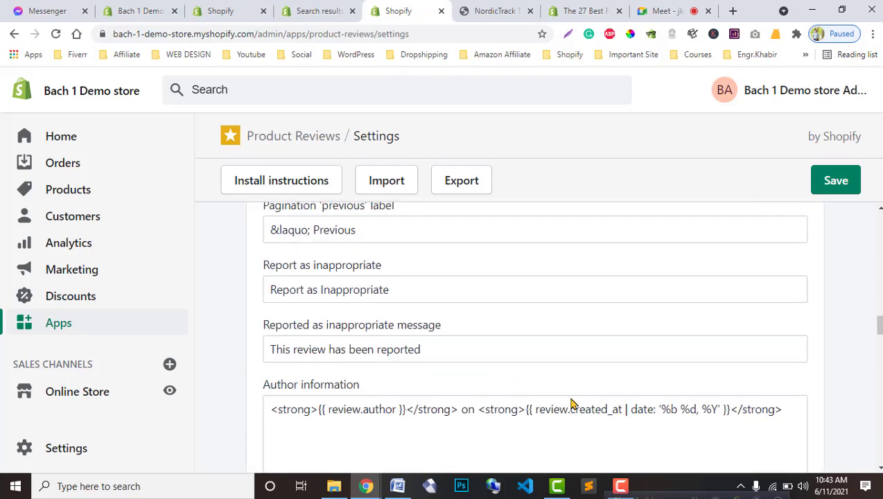
scroll(571, 404, "down", 2)
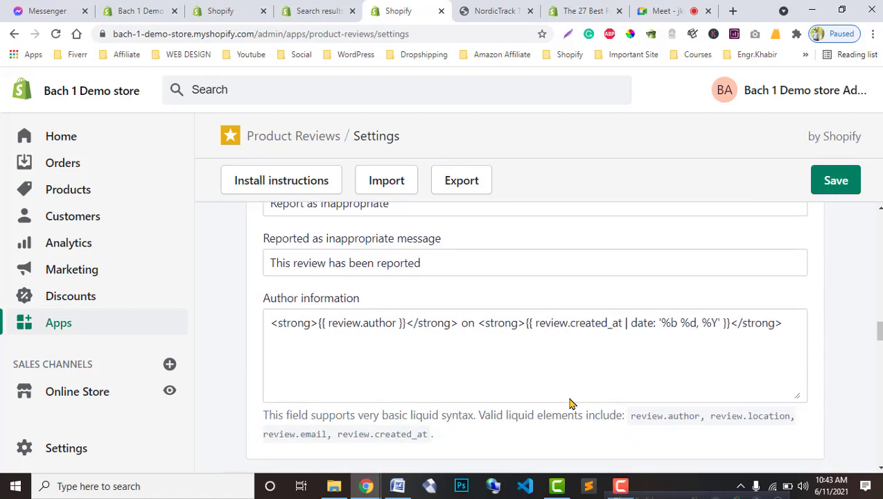
scroll(570, 400, "down", 1)
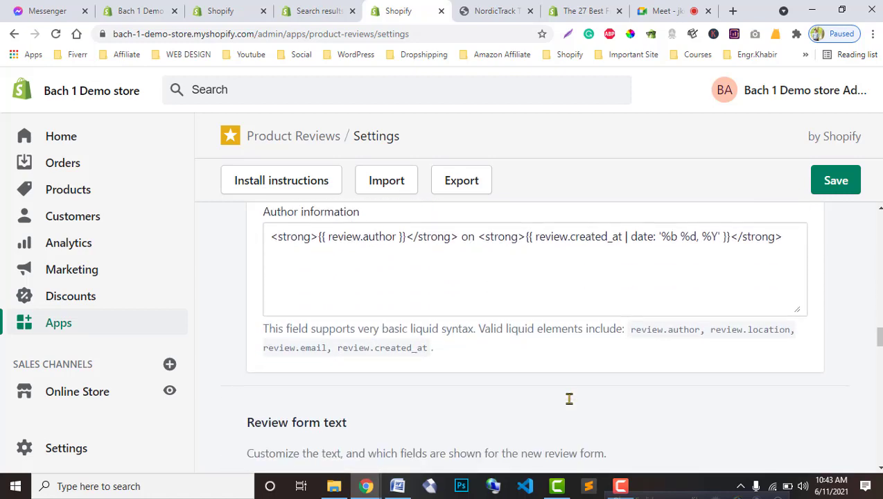
scroll(569, 401, "down", 5)
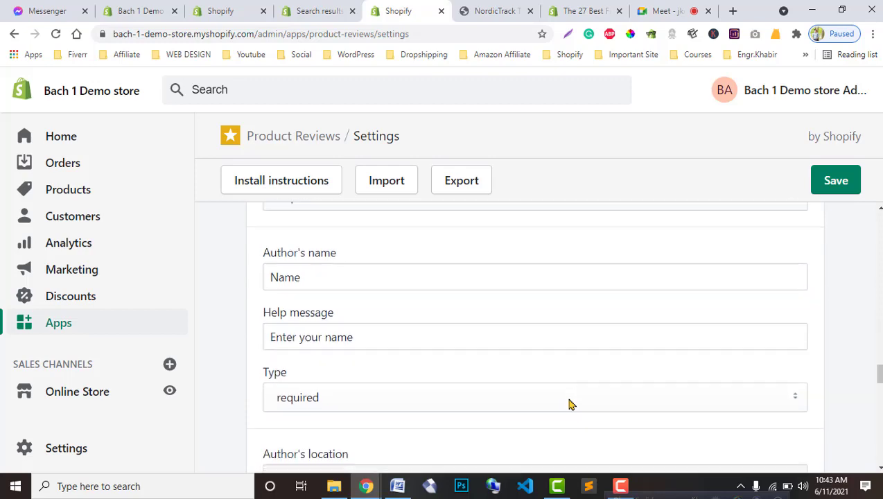
scroll(569, 404, "down", 15)
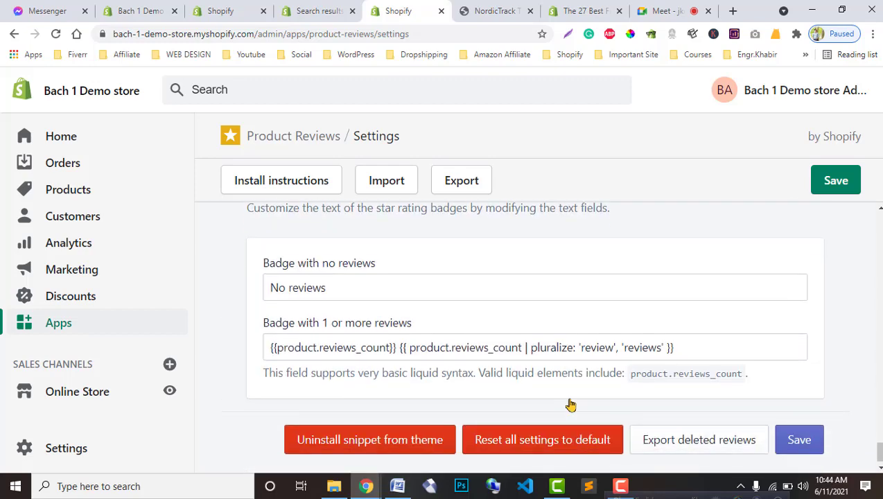
left_click(383, 188)
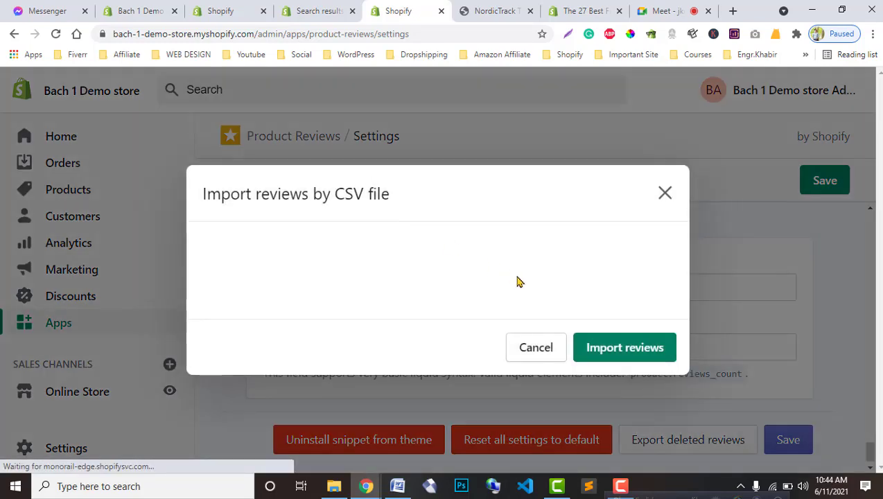
left_click(663, 188)
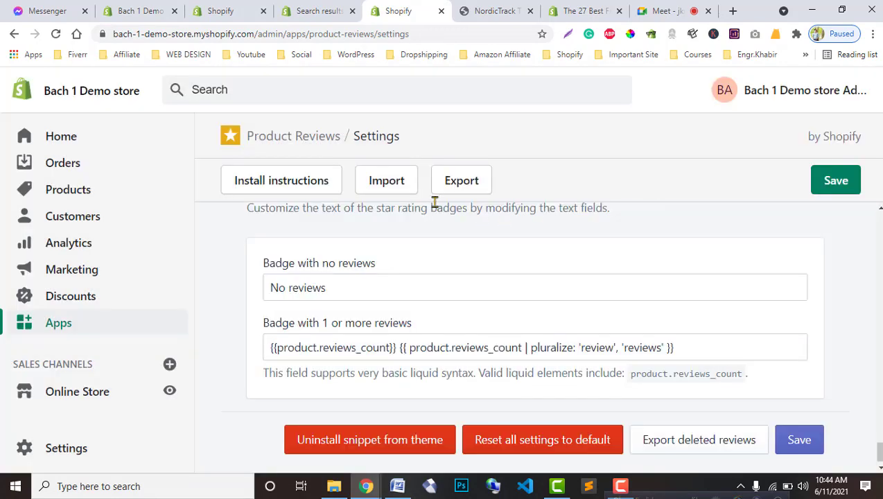
left_click(397, 191)
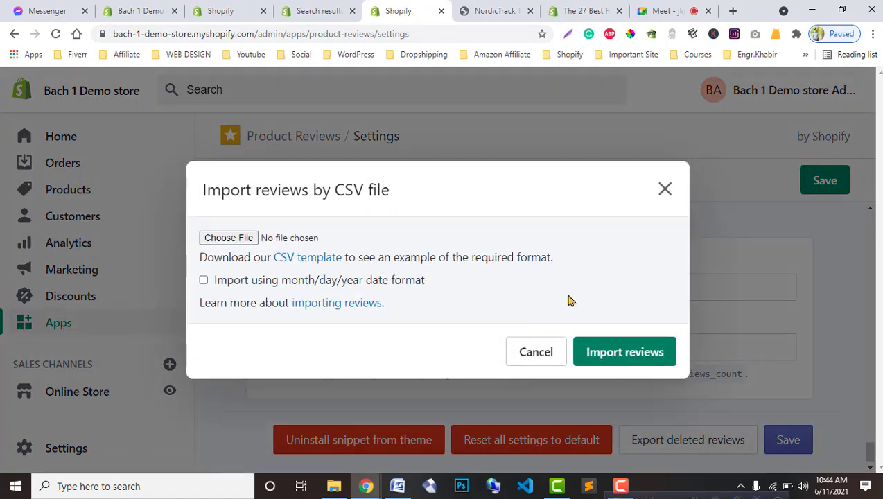
left_click(664, 189)
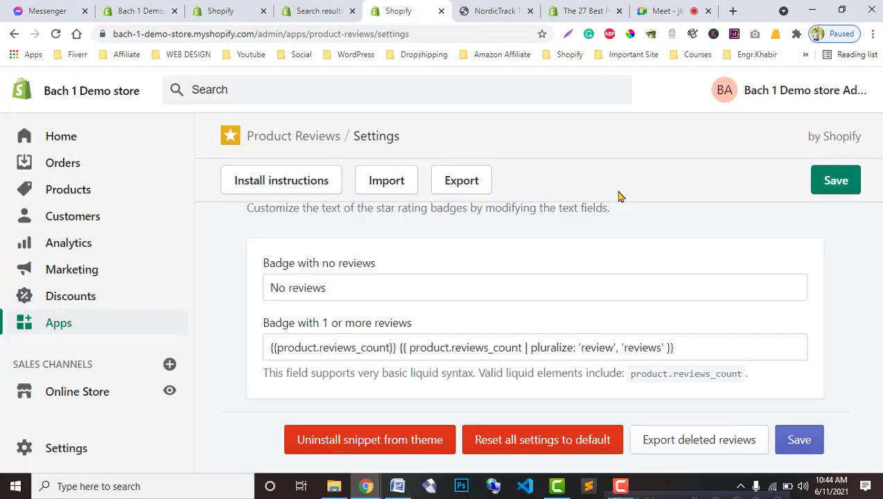
left_click(462, 194)
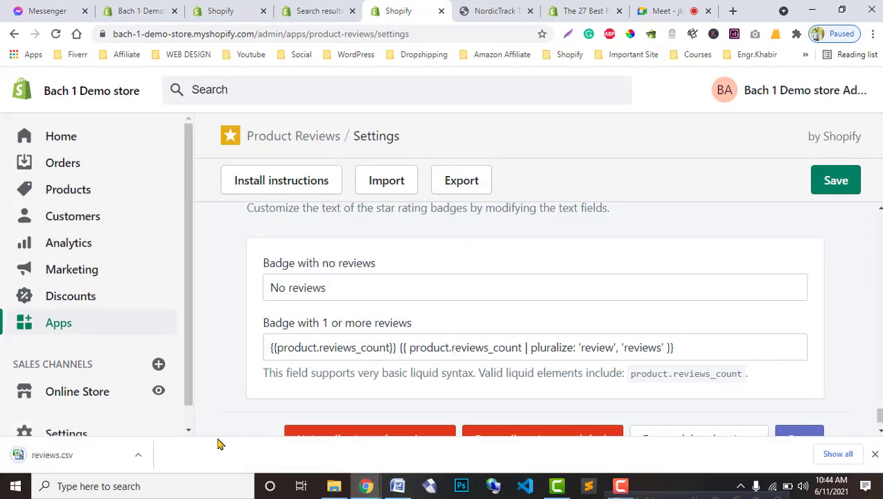
Step: Read the Product Reviews install instructions and highlight the product.description tag
left_click(875, 454)
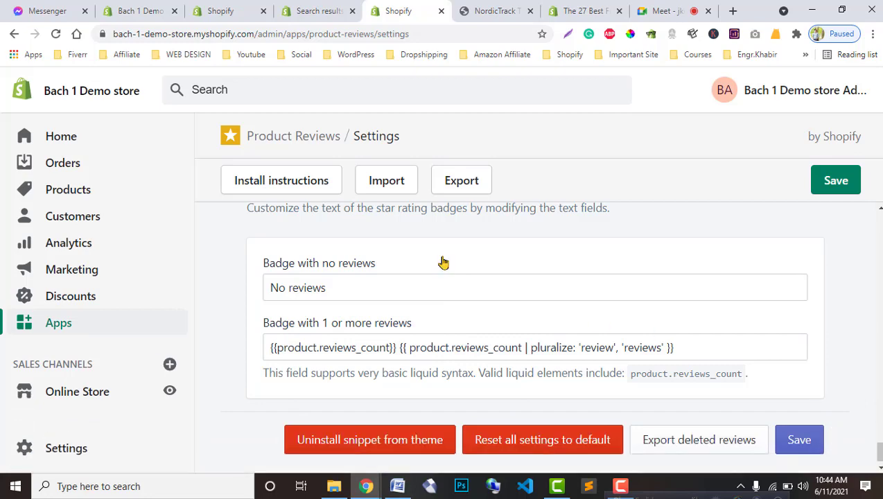
left_click(309, 194)
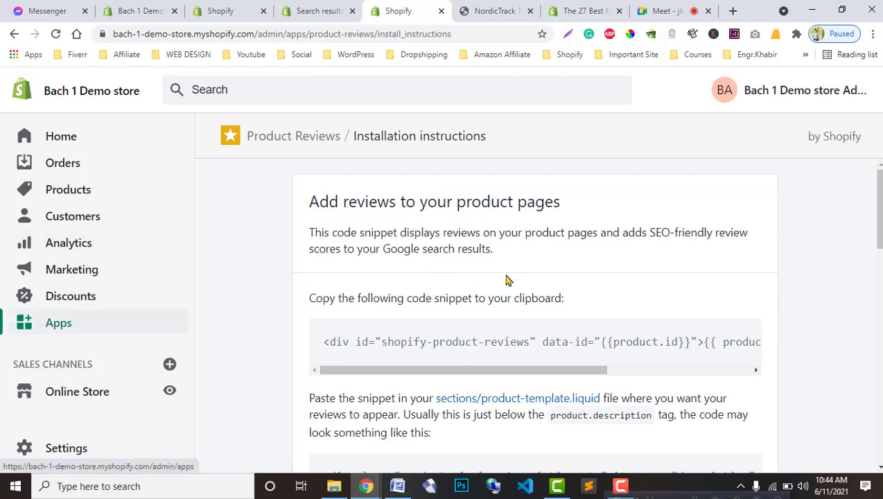
scroll(545, 357, "down", 1)
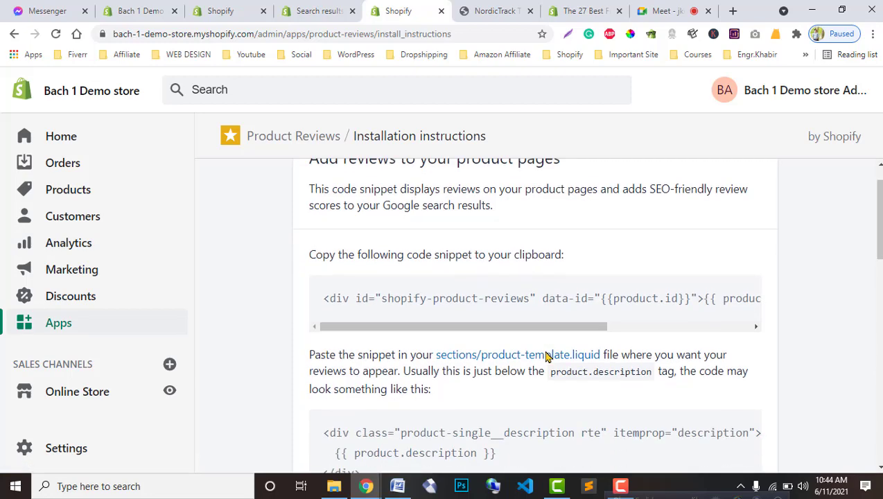
scroll(543, 357, "up", 1)
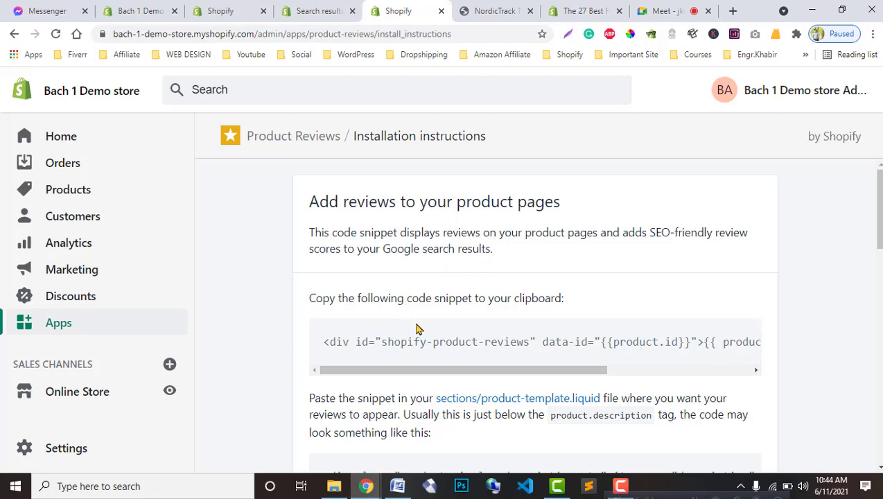
scroll(433, 350, "down", 3)
scroll(437, 357, "up", 1)
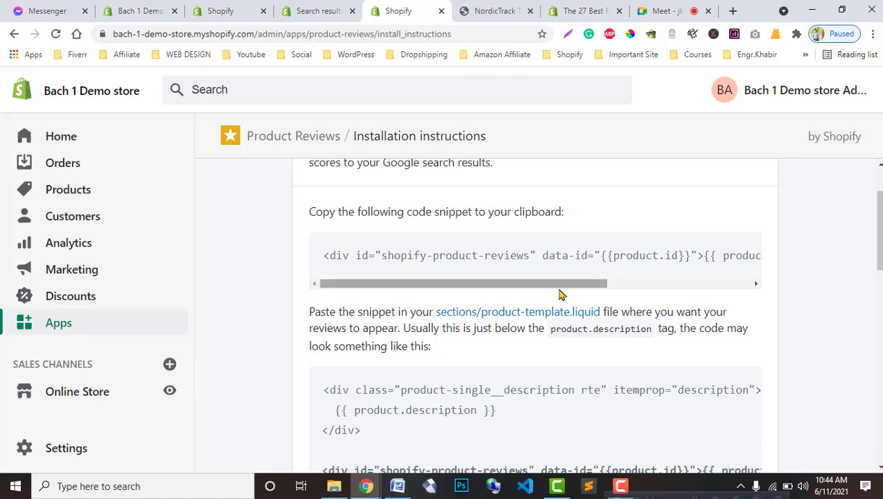
scroll(562, 298, "down", 1)
scroll(447, 320, "down", 3)
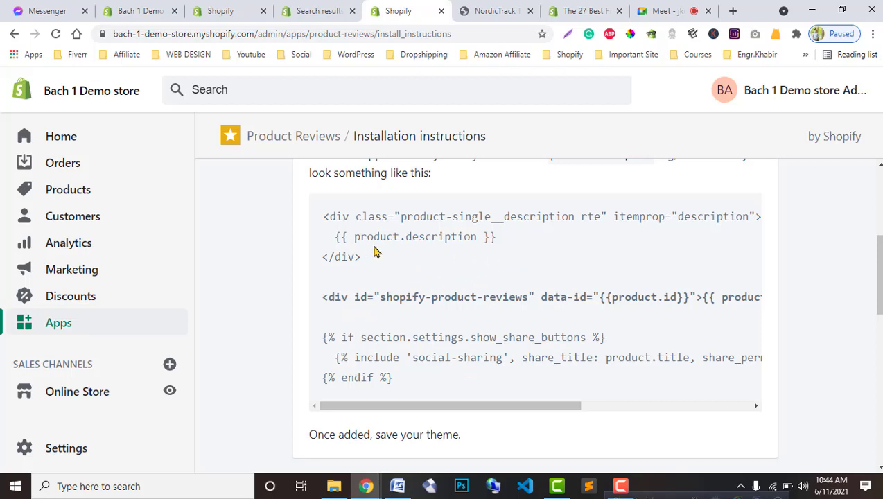
scroll(374, 249, "up", 1)
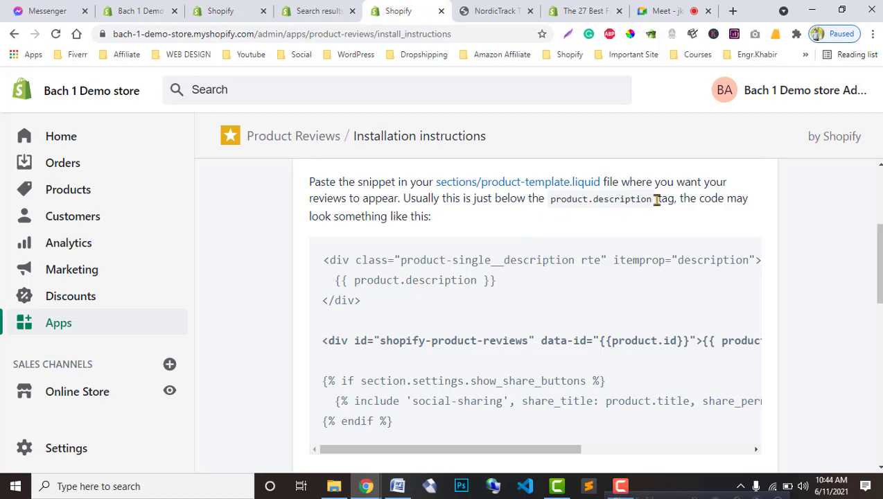
left_click_drag(656, 199, 549, 211)
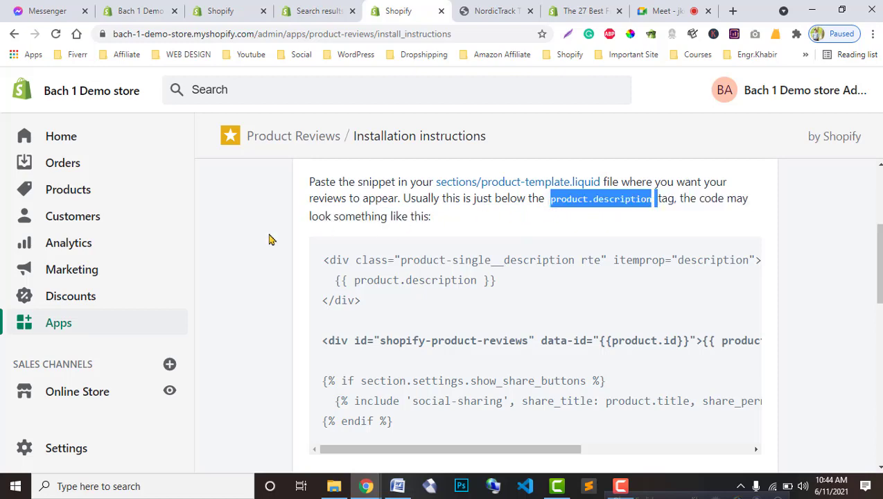
left_click(334, 5)
Step: Open the code editor for the current Debut theme
left_click(90, 8)
left_click(124, 8)
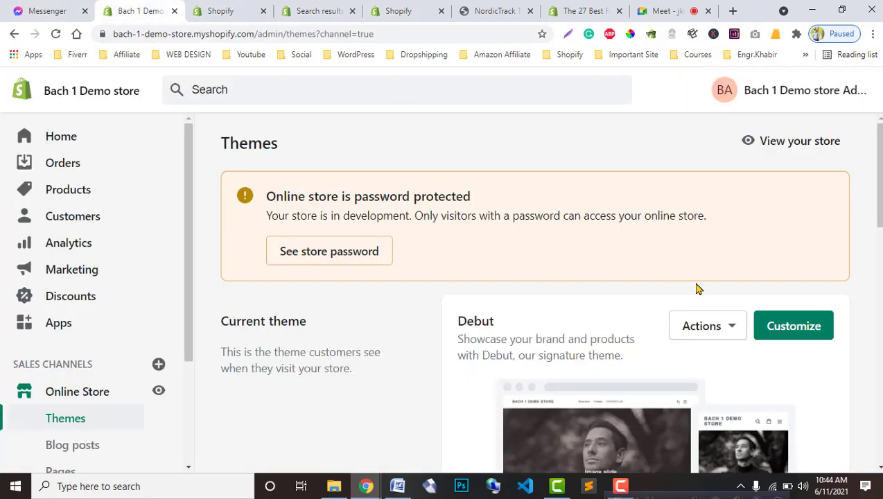
left_click(719, 325)
scroll(693, 311, "down", 1)
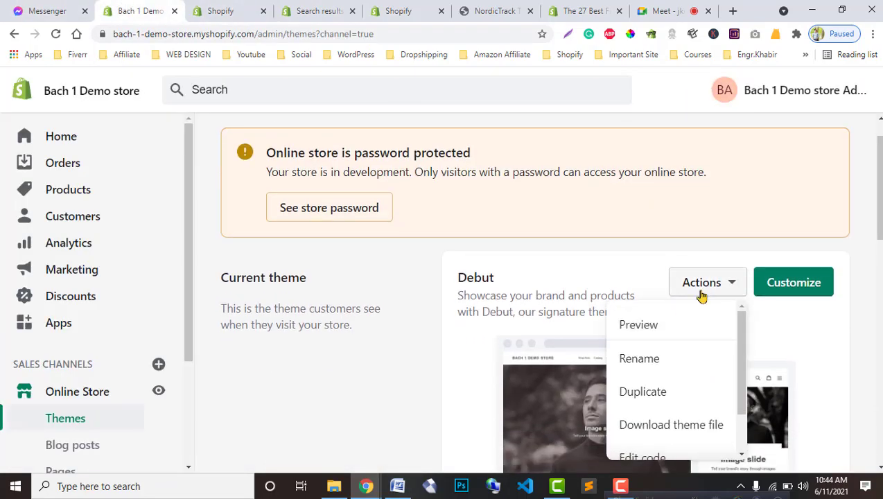
left_click(701, 289)
left_click(713, 289)
scroll(657, 414, "down", 1)
left_click(656, 408)
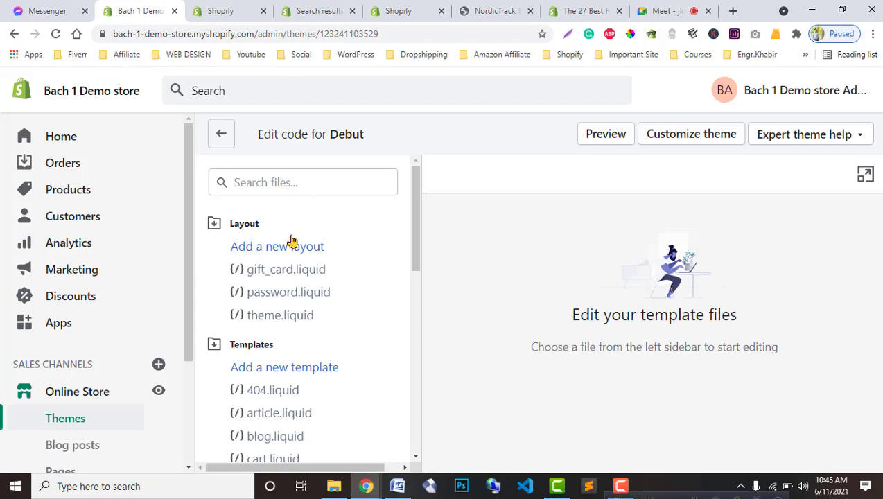
Step: Revisit the apps, search results and instructions tabs, and move the Debut code editor tab to fourth position
scroll(277, 388, "down", 3)
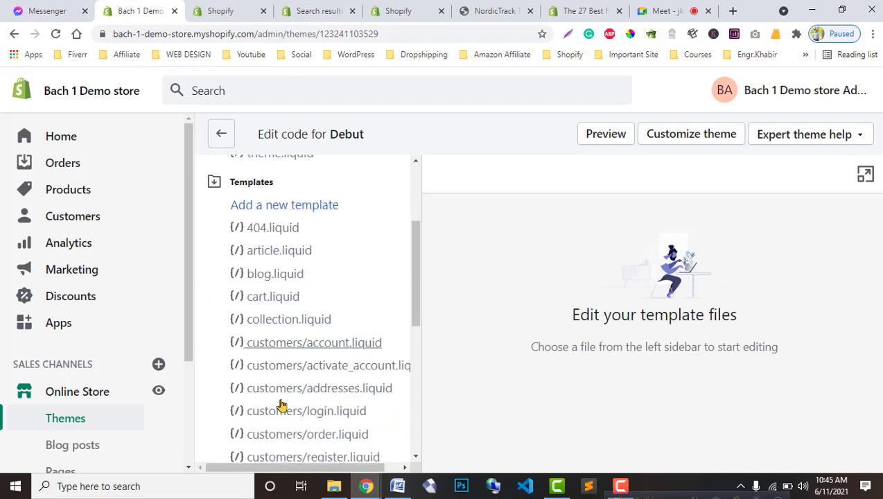
scroll(280, 402, "down", 6)
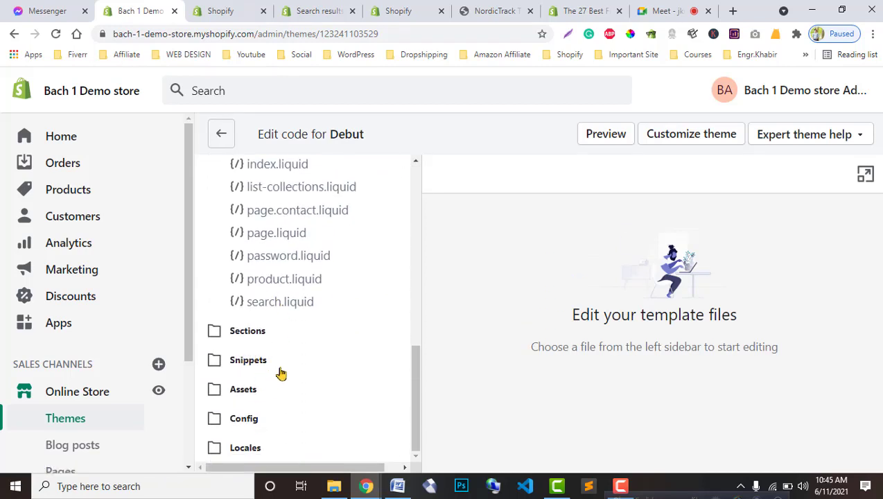
scroll(336, 333, "up", 4)
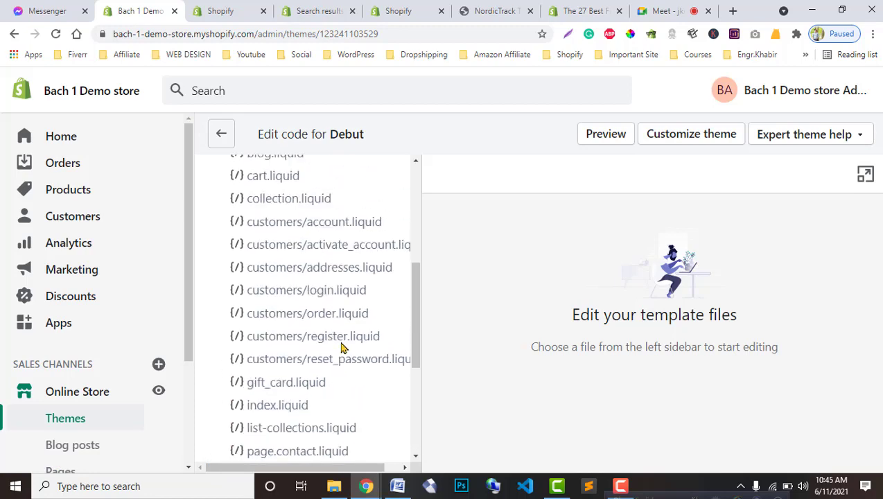
scroll(341, 347, "up", 5)
left_click(300, 190)
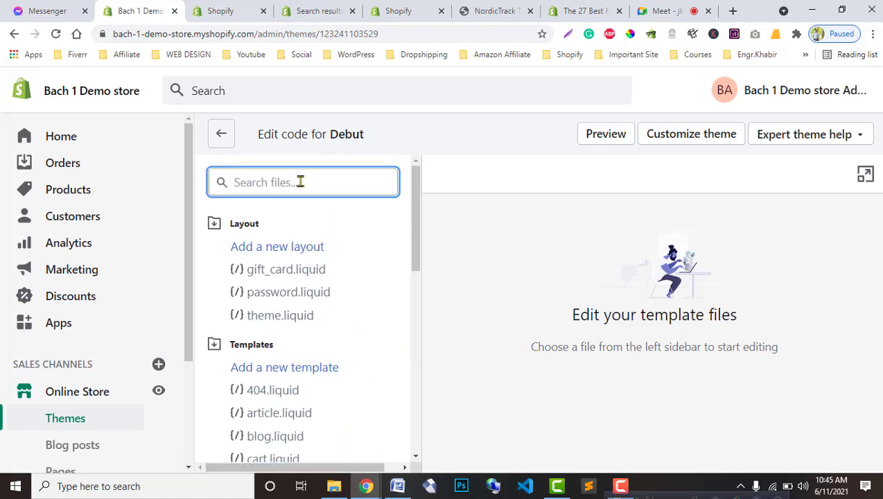
left_click(229, 8)
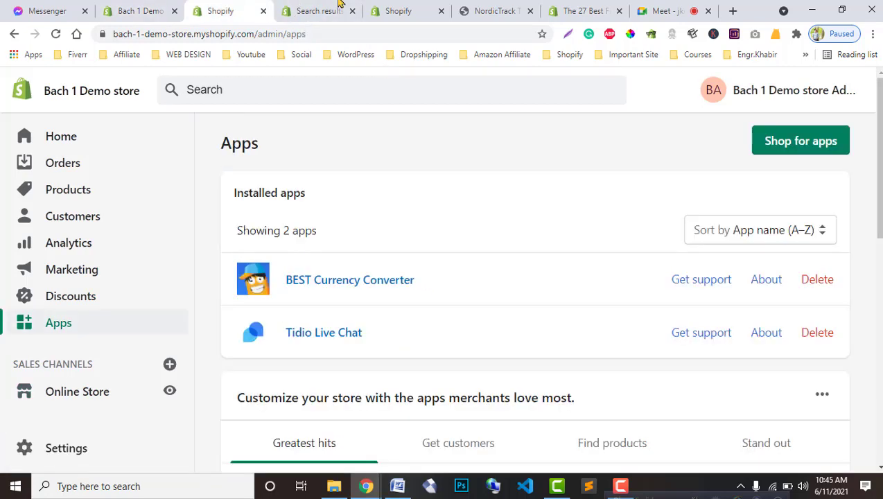
left_click(340, 5)
left_click(388, 7)
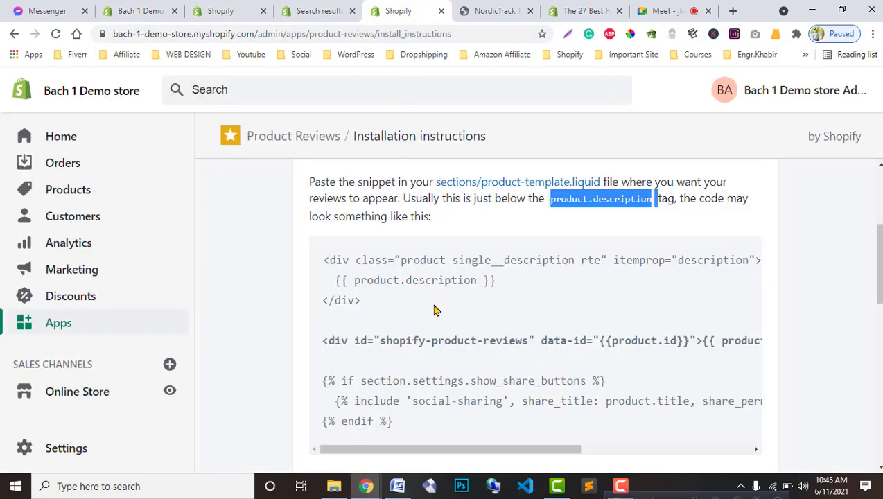
scroll(437, 308, "up", 3)
scroll(538, 323, "down", 1)
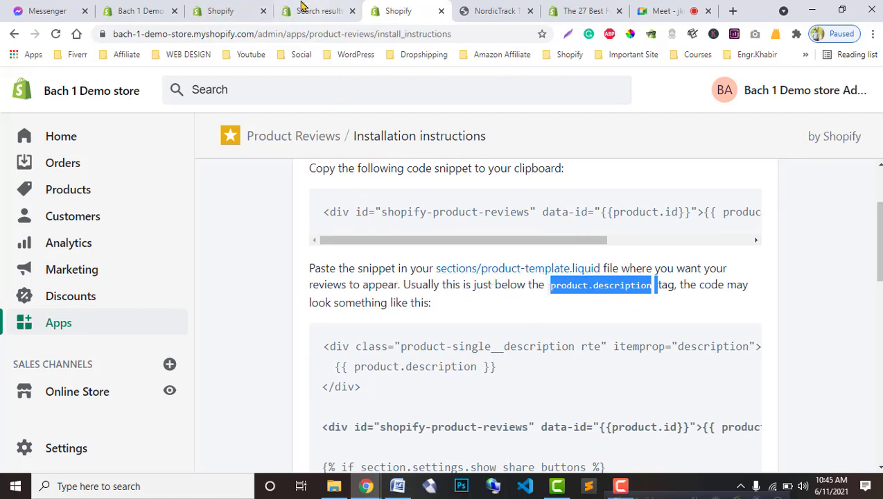
left_click(229, 11)
left_click(325, 9)
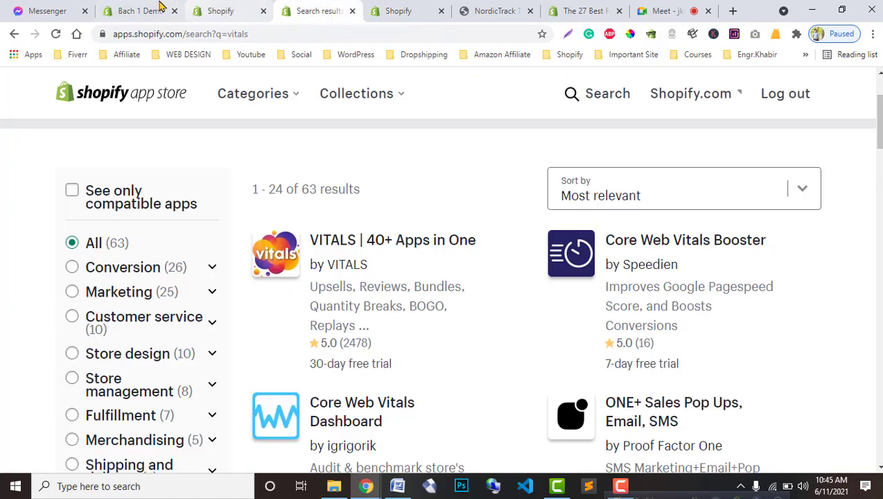
left_click_drag(160, 8, 300, 13)
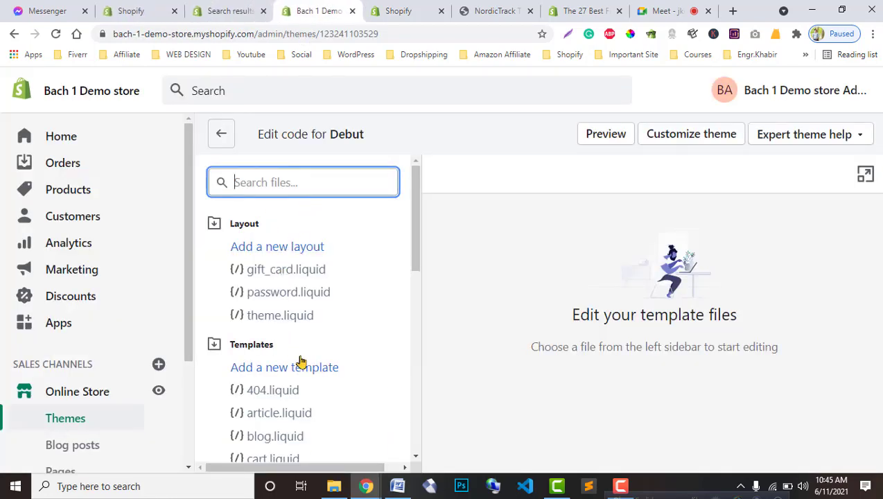
Step: Filter the Debut theme files by 'product' to show product.liquid and product-template.liquid
scroll(306, 370, "down", 8)
scroll(311, 383, "up", 1)
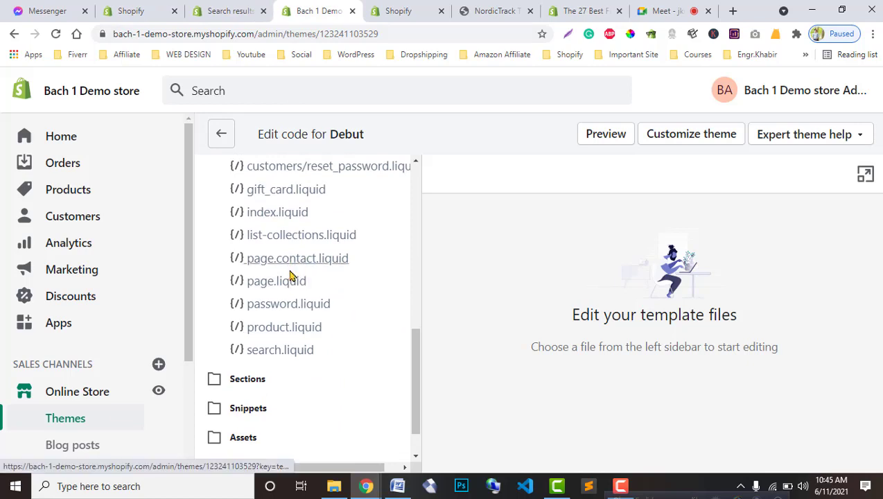
scroll(281, 313, "up", 1)
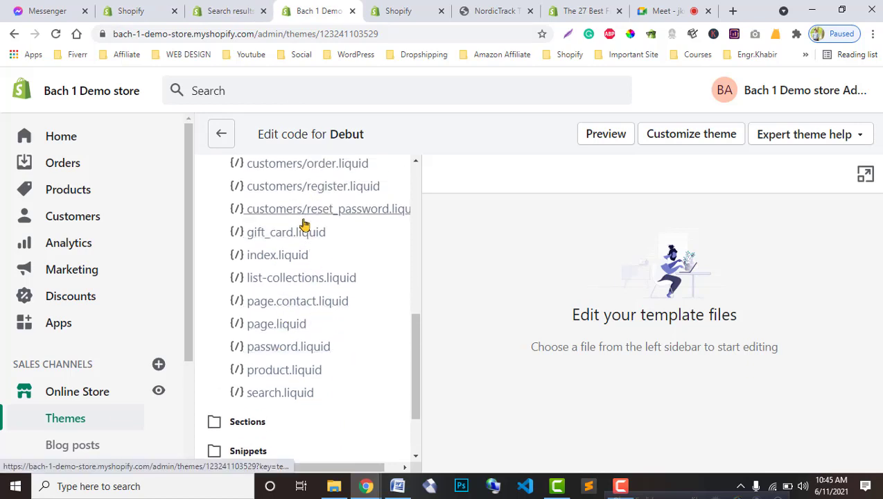
scroll(274, 238, "up", 3)
scroll(273, 238, "up", 5)
left_click(278, 192)
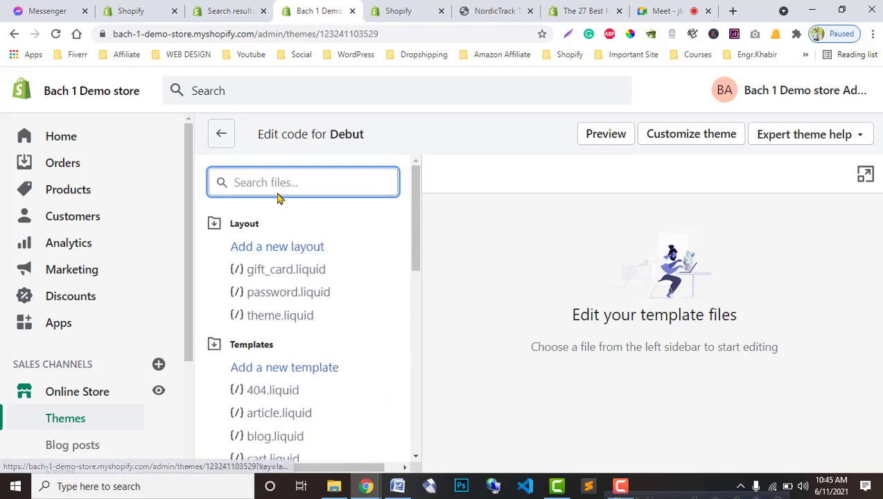
type("product")
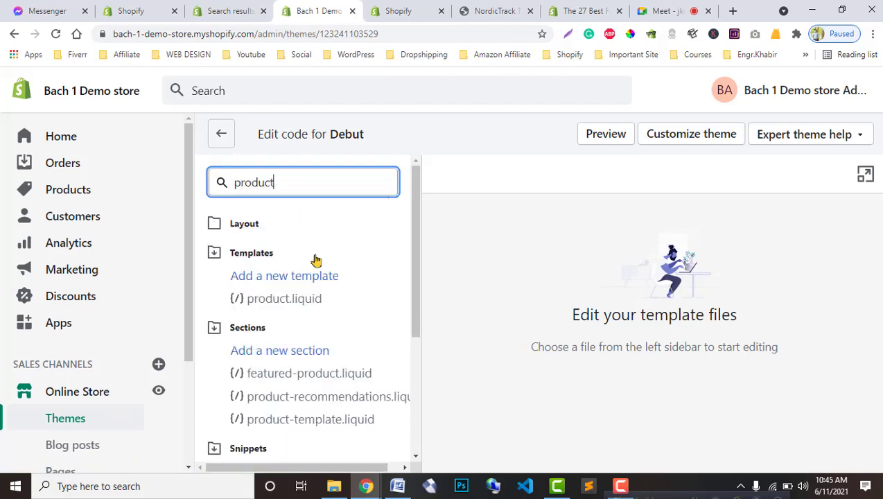
Step: Open product-template.liquid, find product.description, and add an empty line below its block
left_click(317, 423)
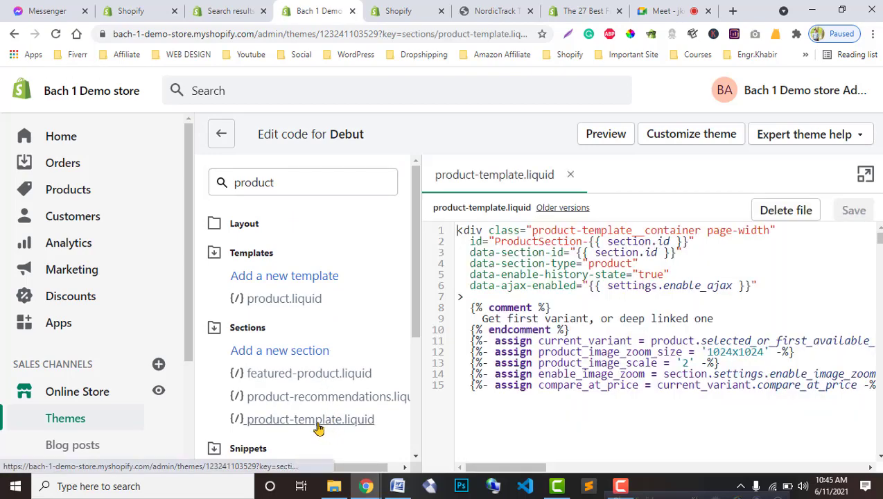
key("ctrl+f")
type("product.description")
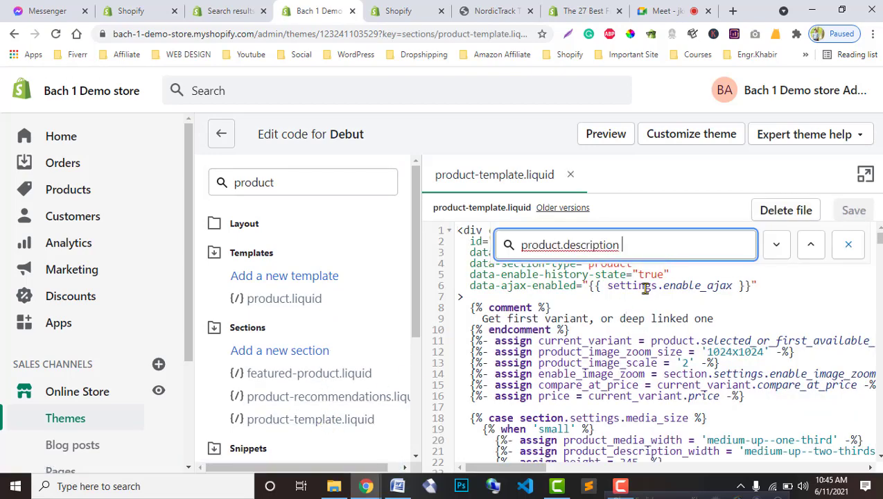
left_click(409, 8)
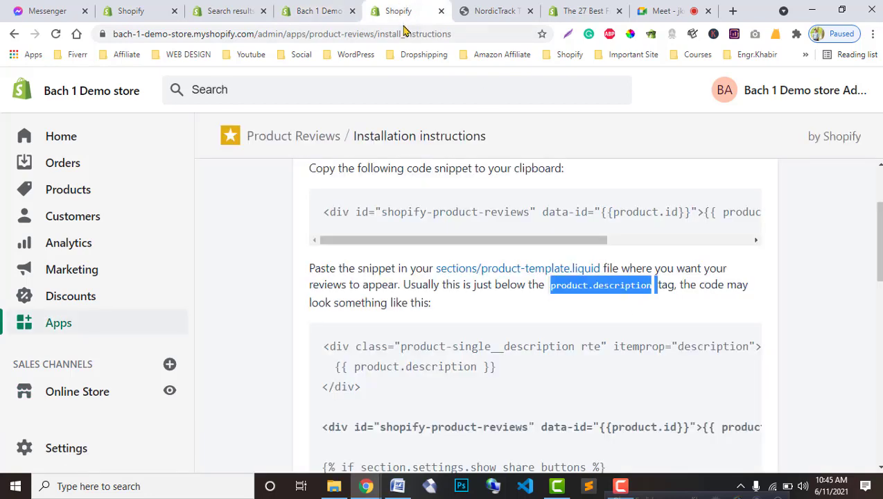
left_click(469, 303)
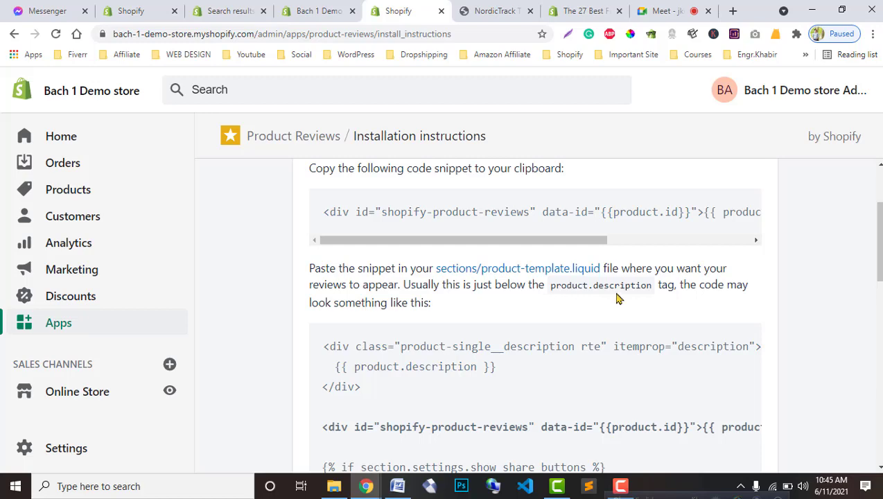
left_click_drag(651, 284, 568, 302)
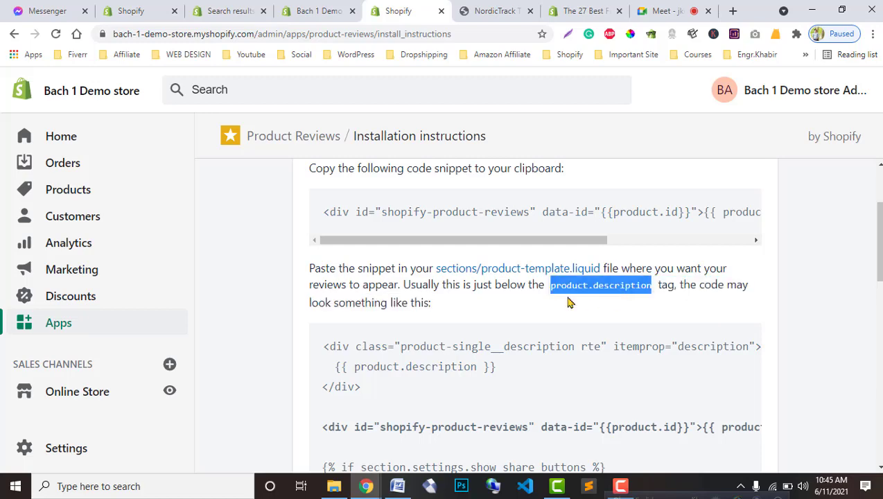
key("ctrl+shift+Tab")
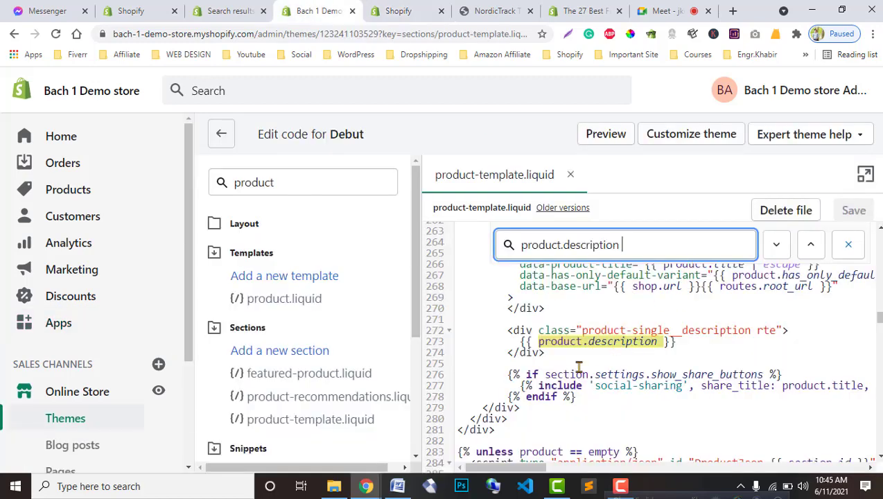
left_click(557, 356)
key("Return")
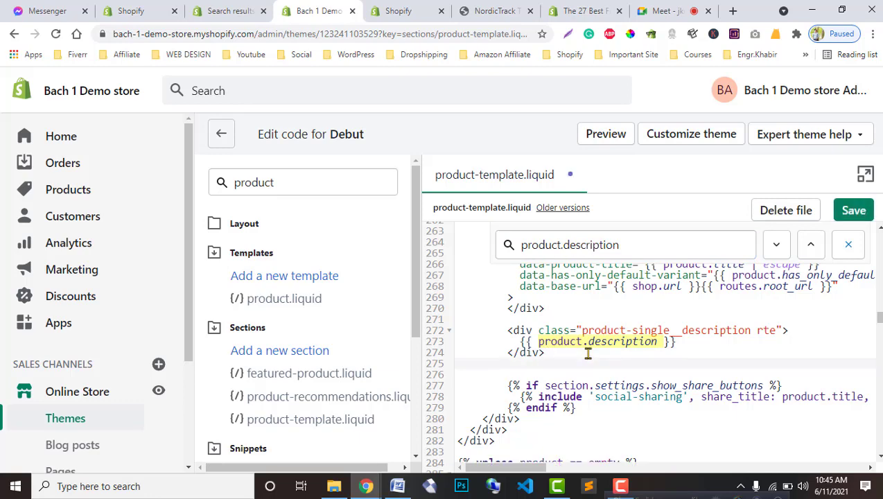
Step: Copy the reviews widget line from the instructions, paste it on line 275, and save
left_click(390, 11)
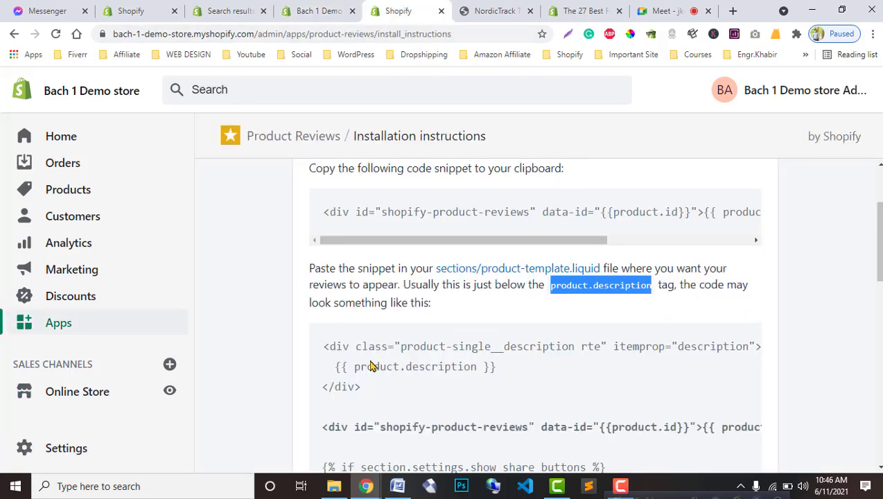
scroll(375, 397, "down", 2)
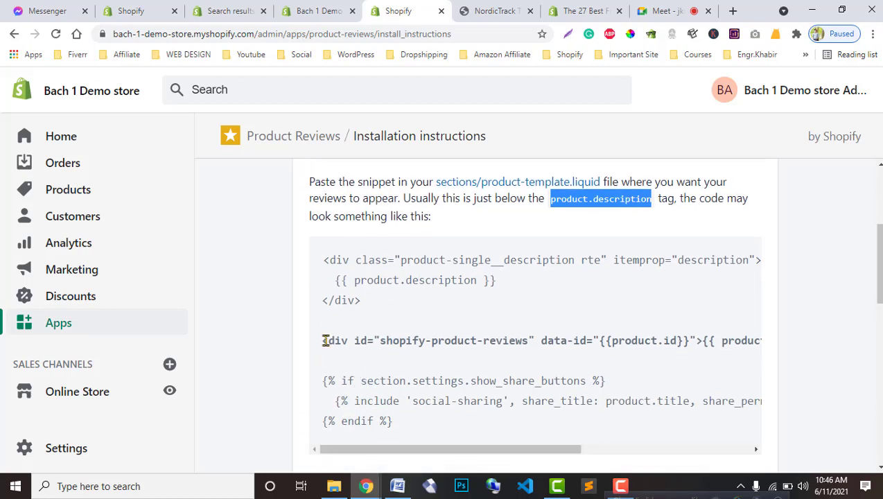
left_click_drag(323, 341, 690, 353)
key("ctrl+c")
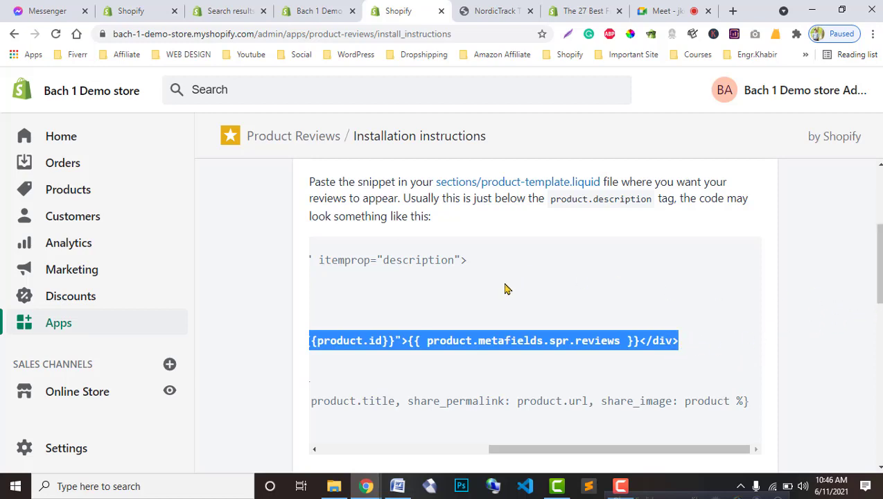
left_click(308, 9)
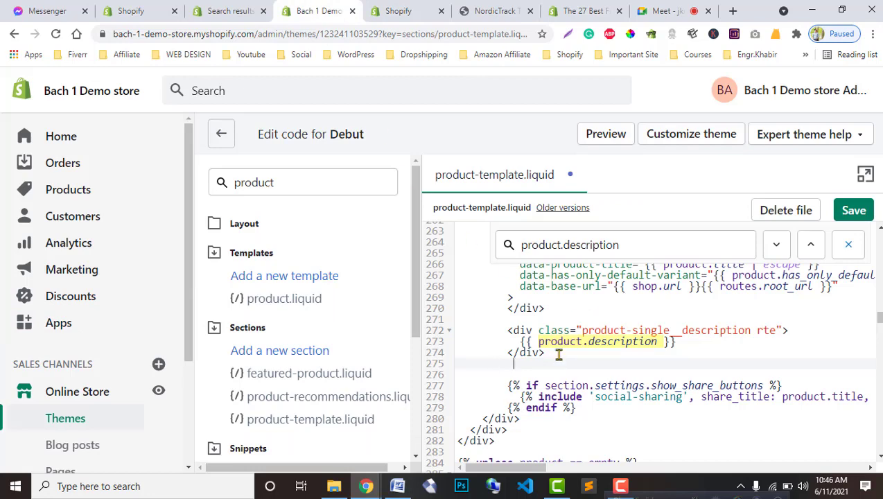
key("ctrl+v")
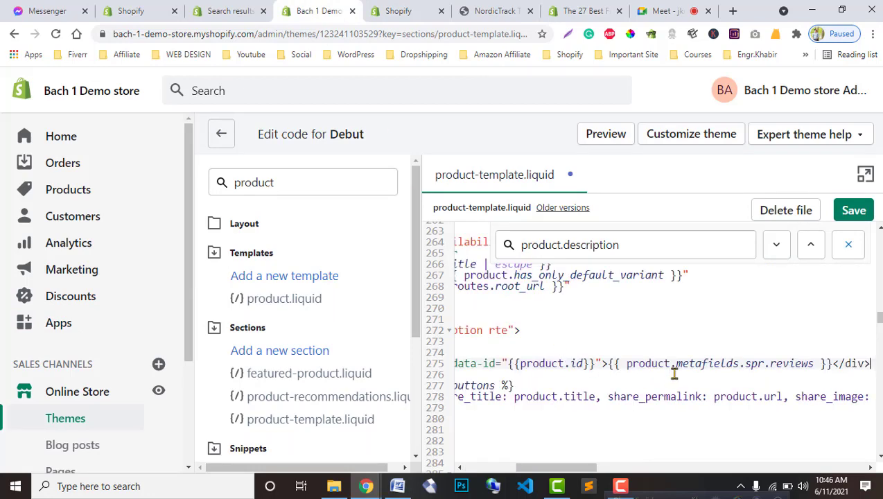
left_click(852, 210)
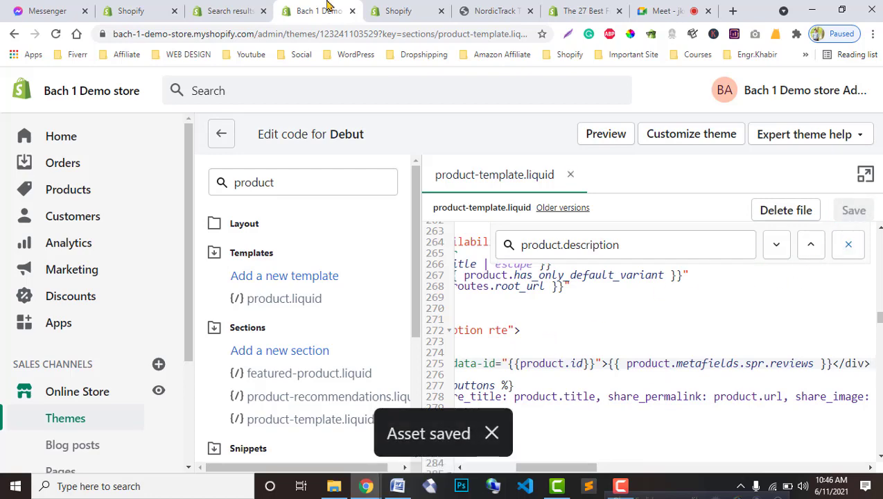
left_click(423, 8)
Step: Reload the treadmill product page and open the Write a review form
left_click(520, 8)
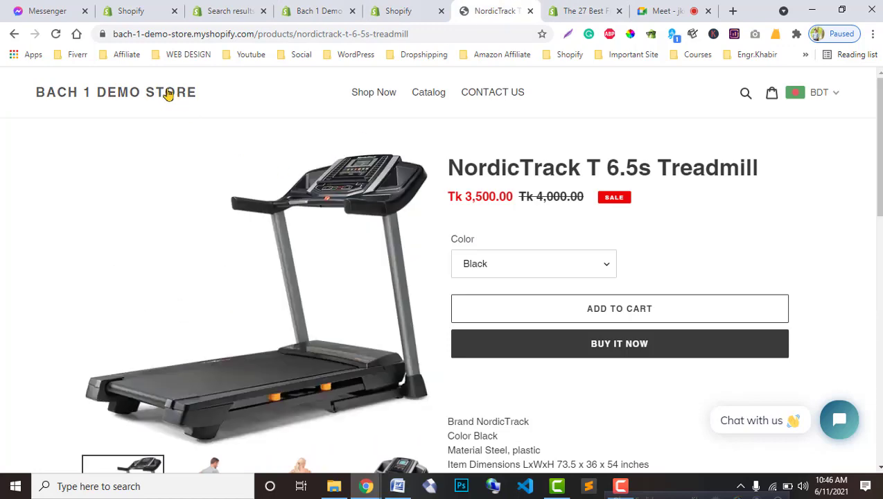
left_click(56, 33)
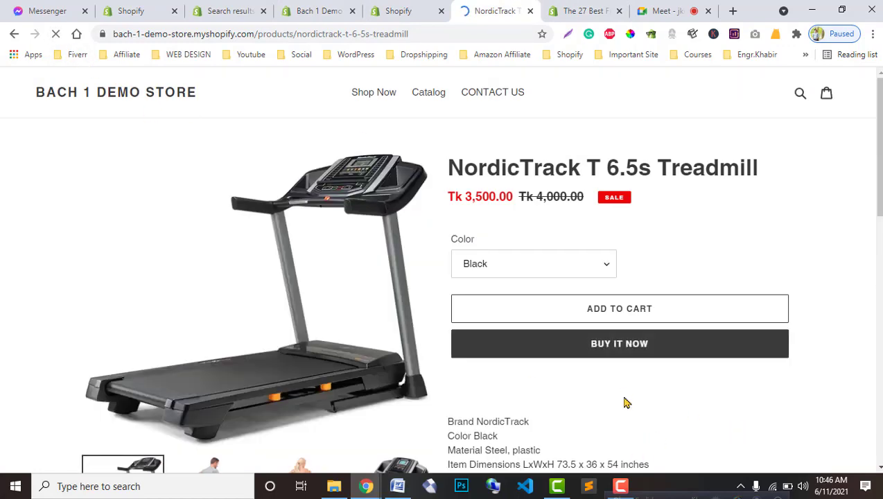
scroll(624, 401, "down", 3)
scroll(624, 402, "down", 1)
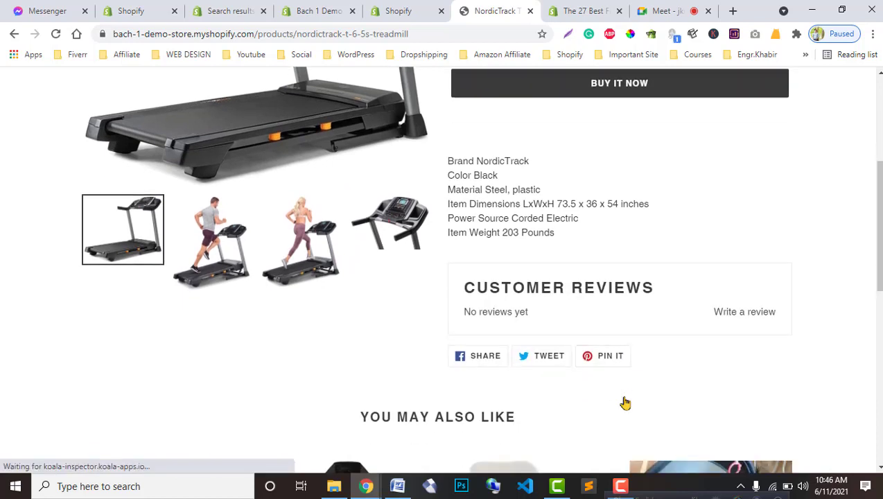
scroll(762, 298, "down", 2)
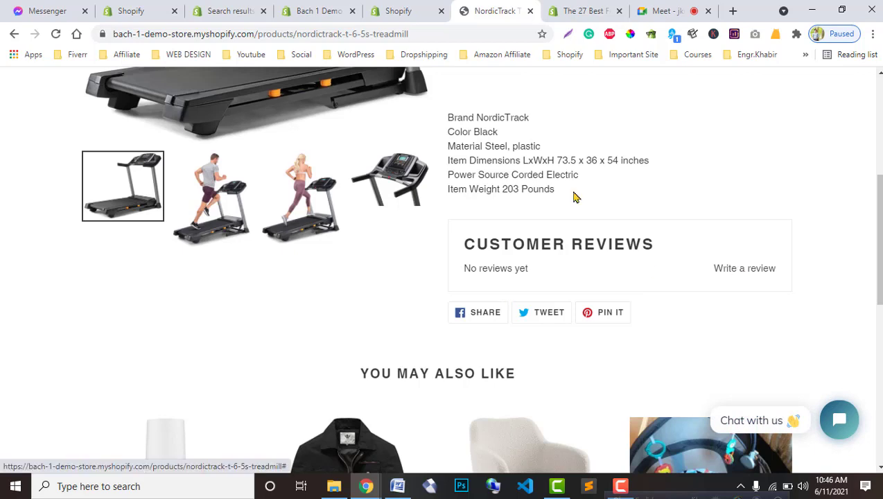
left_click(739, 279)
Step: Fill in the reviewer's name and e-mail address in the review form
scroll(569, 311, "down", 1)
left_click(573, 281)
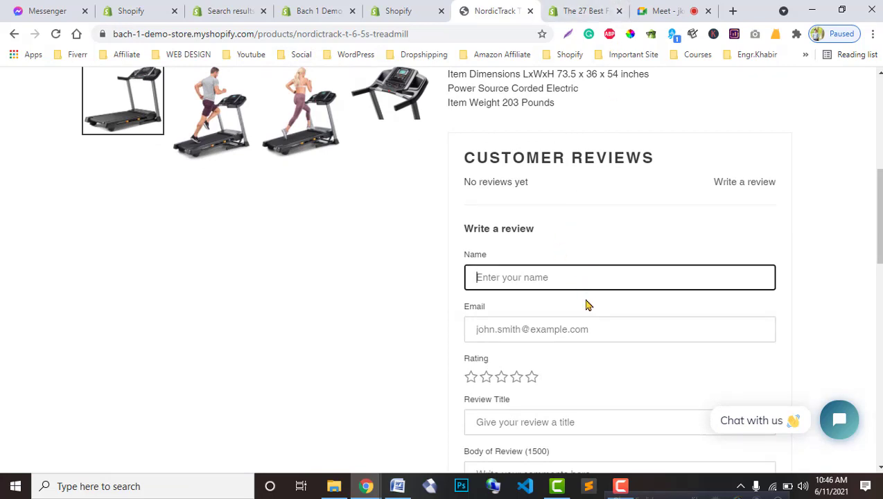
type("bach")
key("BackSpace")
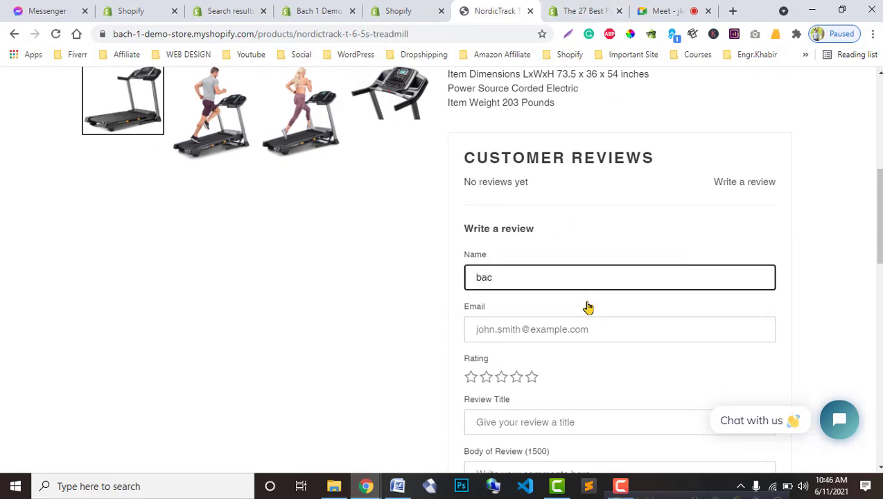
type("h n")
key("BackSpace")
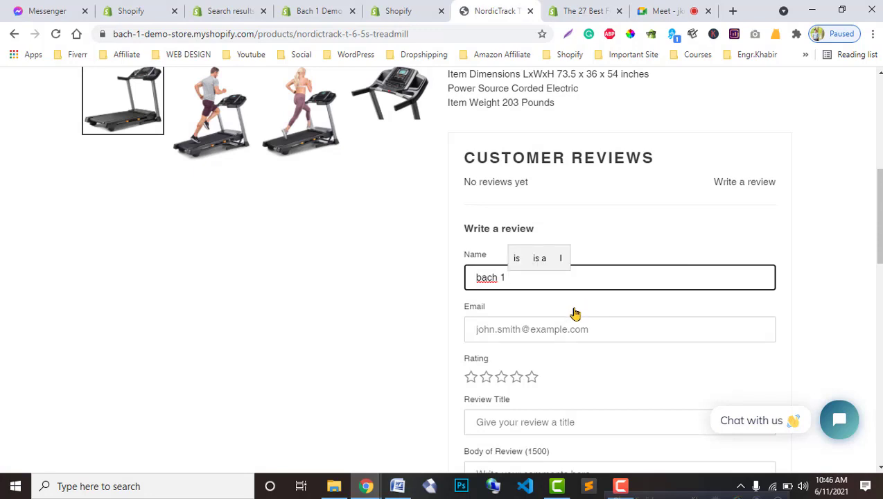
type("class 6")
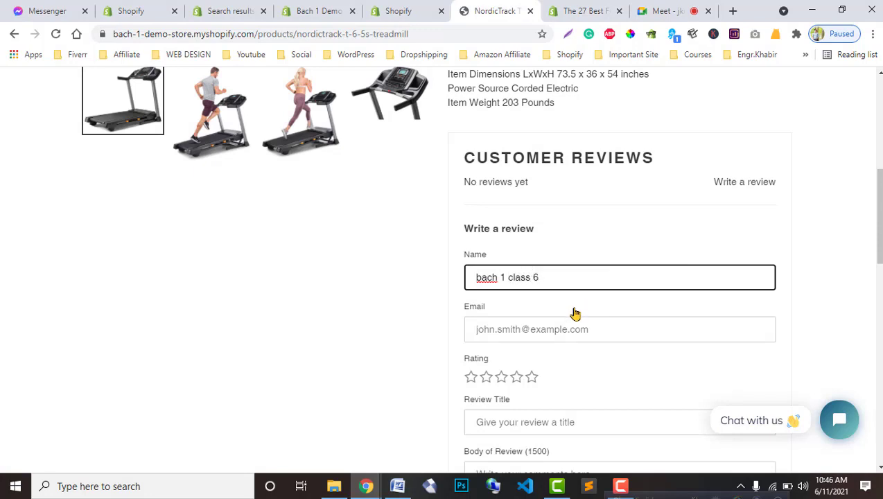
left_click(577, 322)
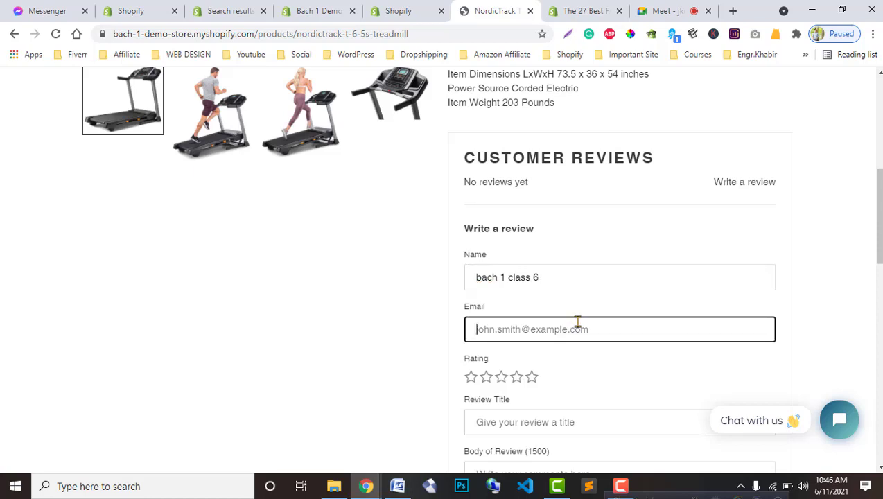
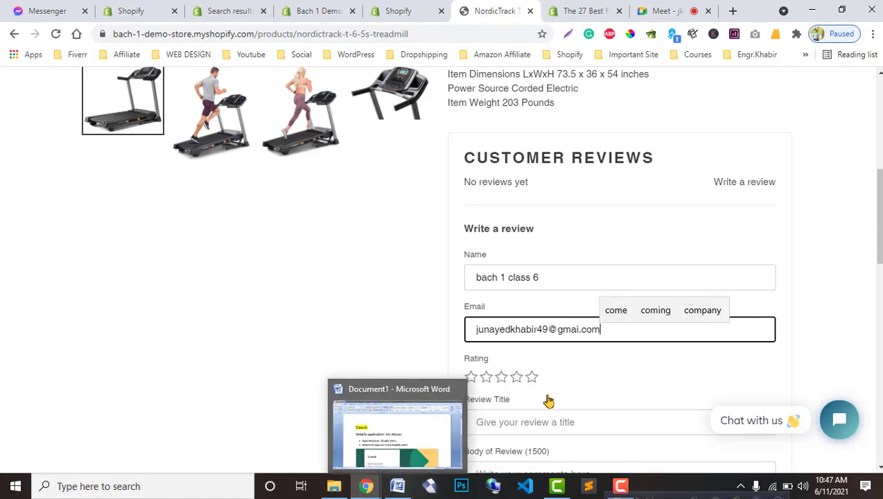
Step: Rate five stars, title the review 'nice product', add body text, and submit it
left_click(516, 376)
scroll(558, 372, "down", 2)
left_click(574, 282)
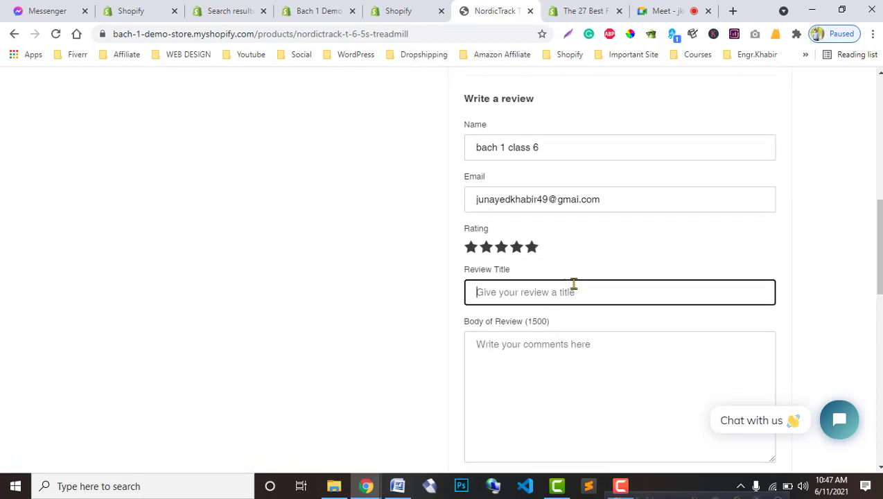
type("nice pro")
type("duct")
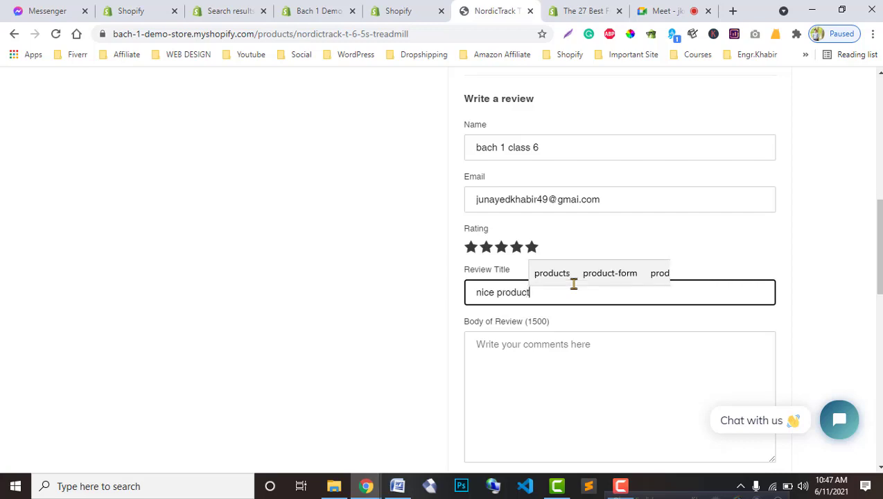
scroll(547, 346, "down", 1)
left_click(561, 338)
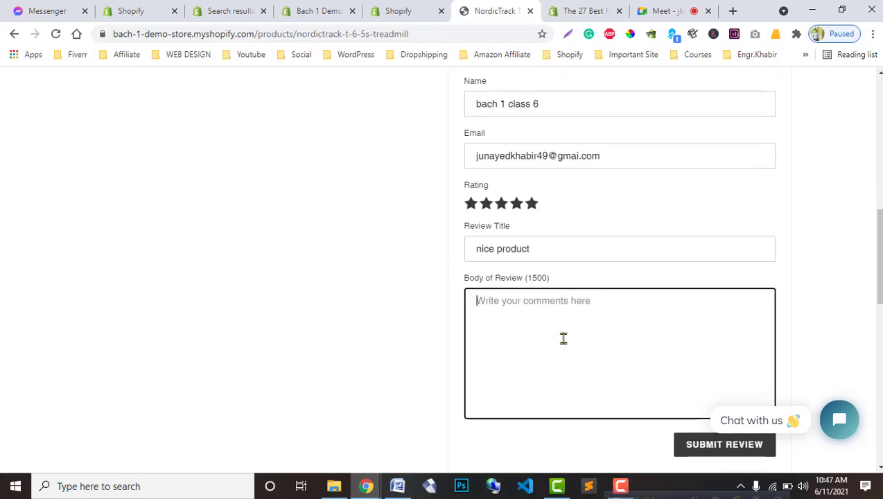
scroll(615, 356, "down", 1)
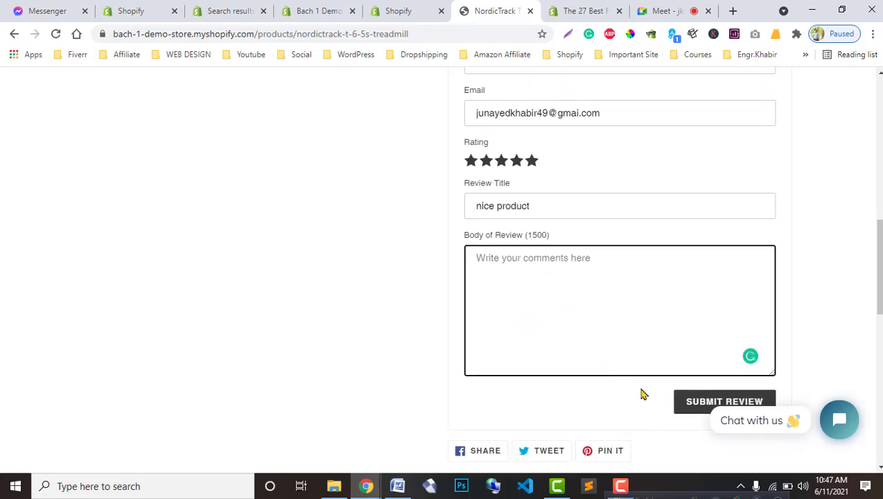
type("j9fwefe0foe")
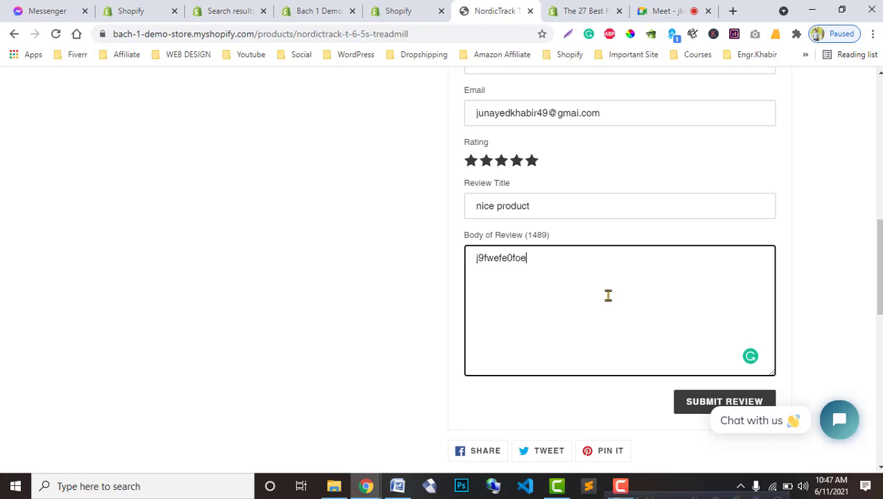
scroll(729, 345, "down", 1)
left_click(730, 359)
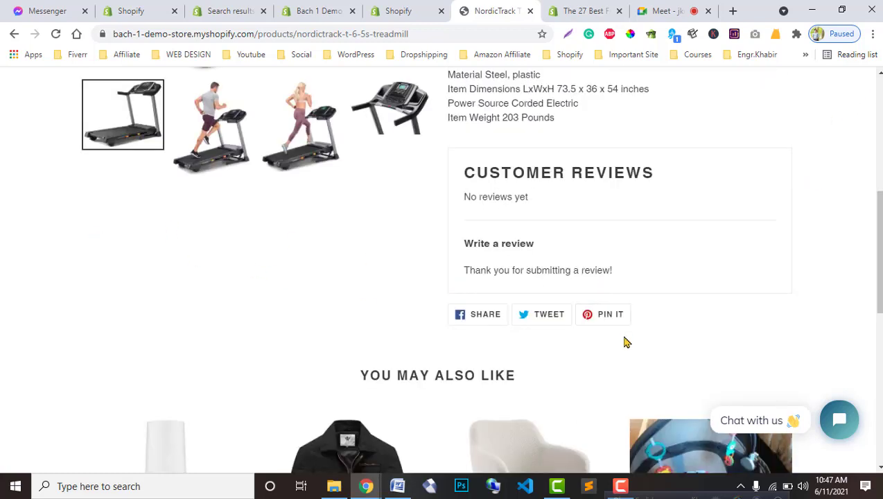
Step: Reload the treadmill page and check the posted five-star 'nice product' review
scroll(624, 341, "up", 3)
left_click(57, 34)
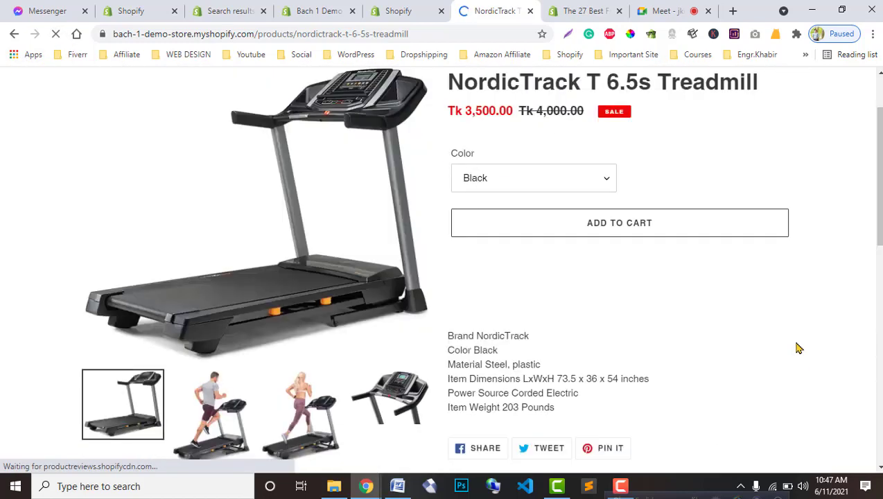
scroll(797, 347, "down", 3)
scroll(797, 348, "down", 3)
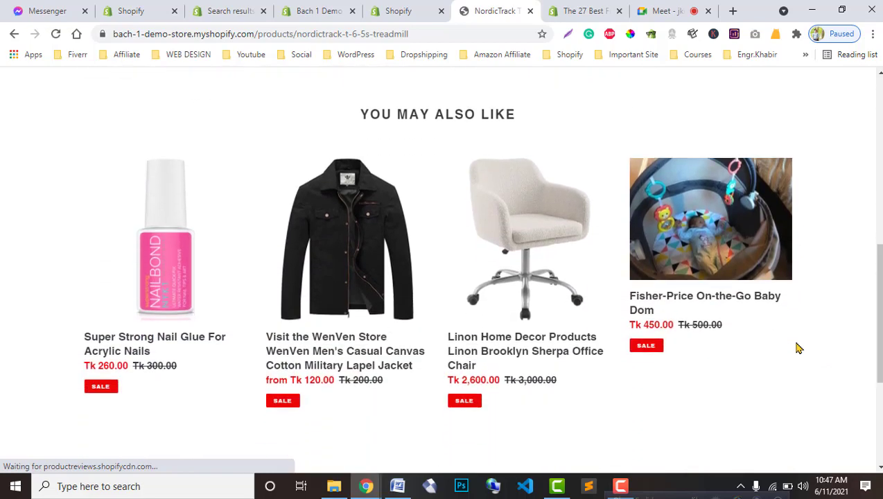
scroll(796, 348, "up", 5)
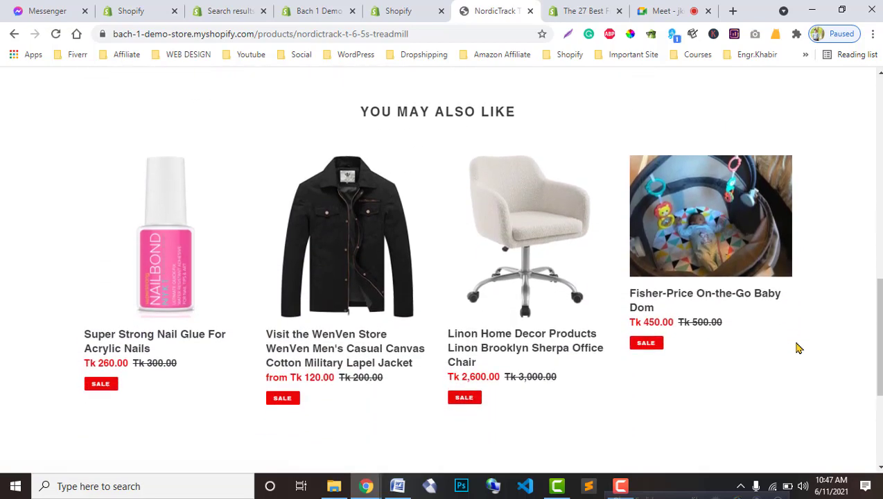
scroll(797, 347, "up", 1)
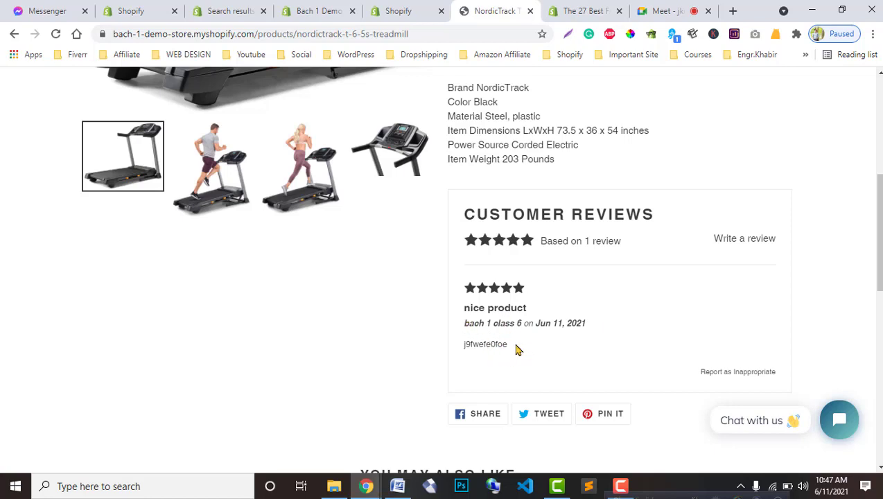
left_click_drag(506, 344, 467, 335)
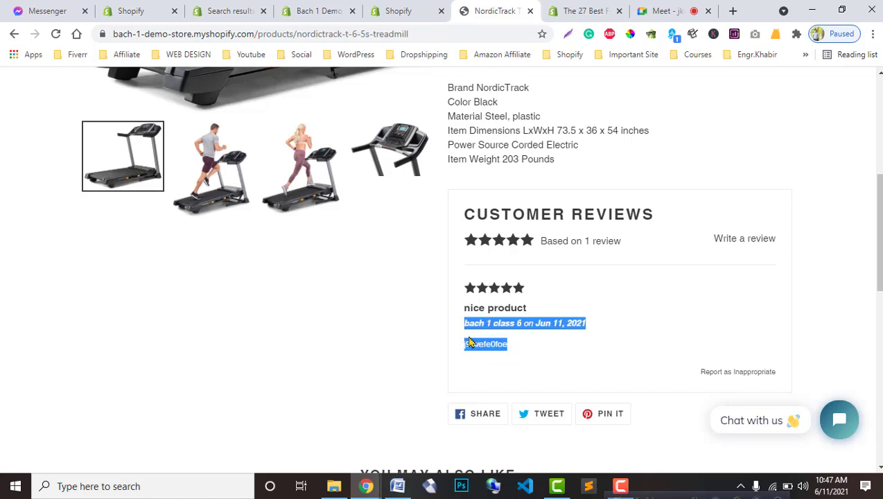
left_click(319, 10)
Step: Close the Bach 1 Demo tab and open the Product Reviews app's list of reviews
left_click(397, 11)
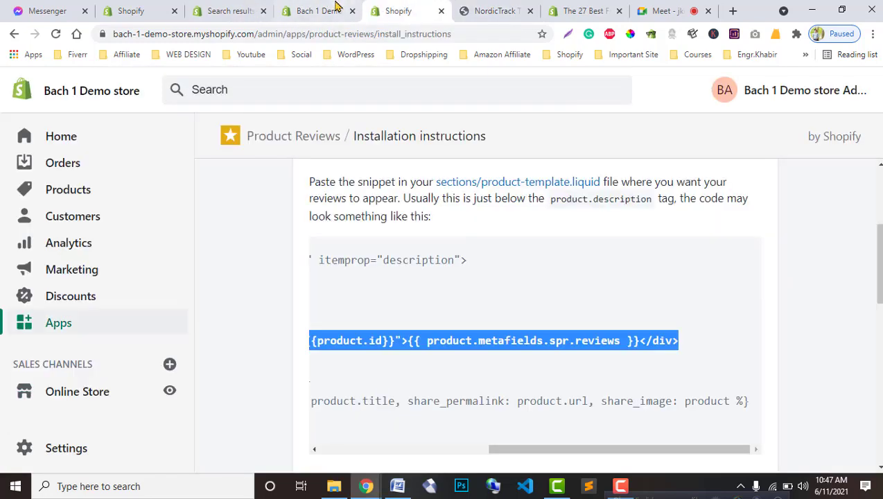
left_click(326, 10)
left_click(352, 11)
left_click(223, 8)
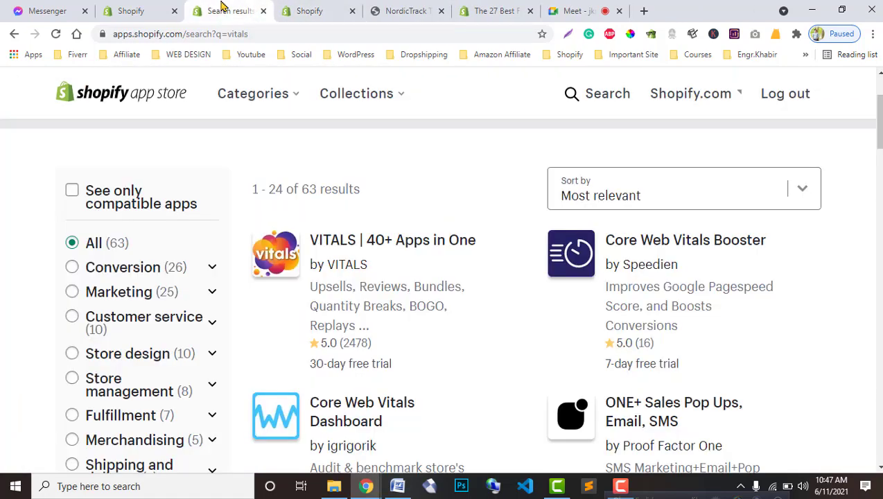
left_click(297, 7)
scroll(263, 229, "up", 4)
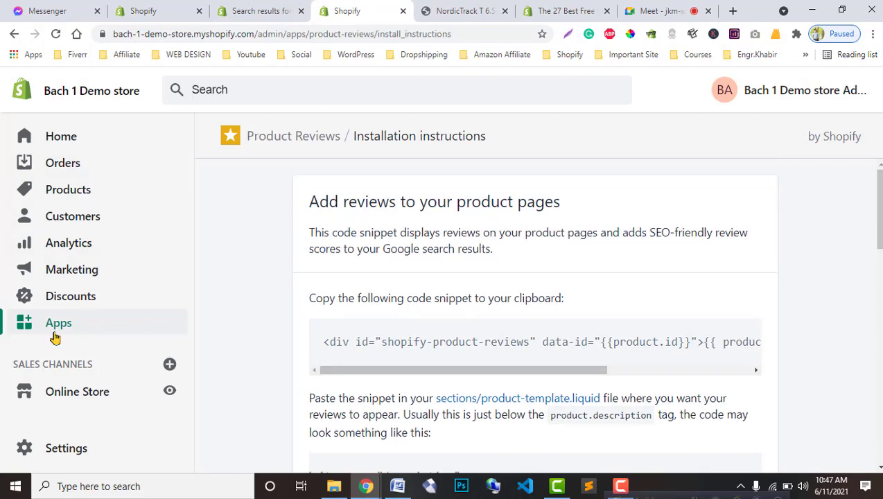
left_click(326, 333)
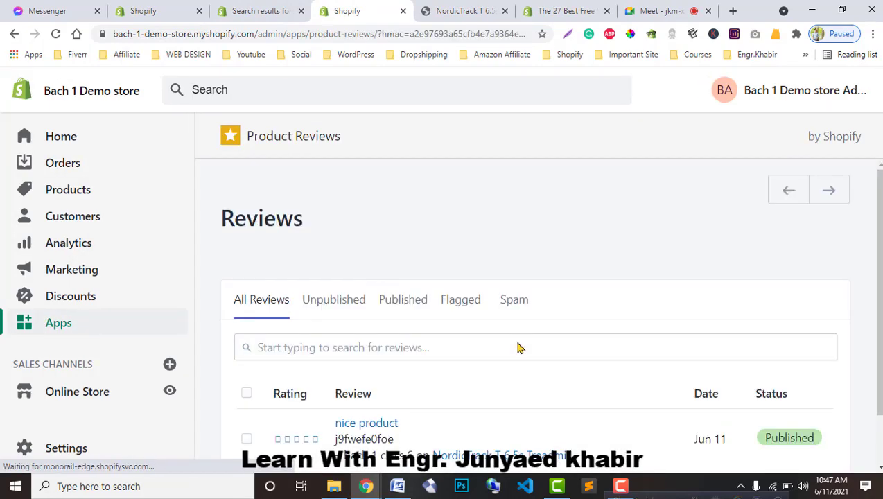
Step: Try selecting the 'nice product' review and Bulk actions unchanged, then filter Published and Unpublished reviews
scroll(516, 346, "down", 2)
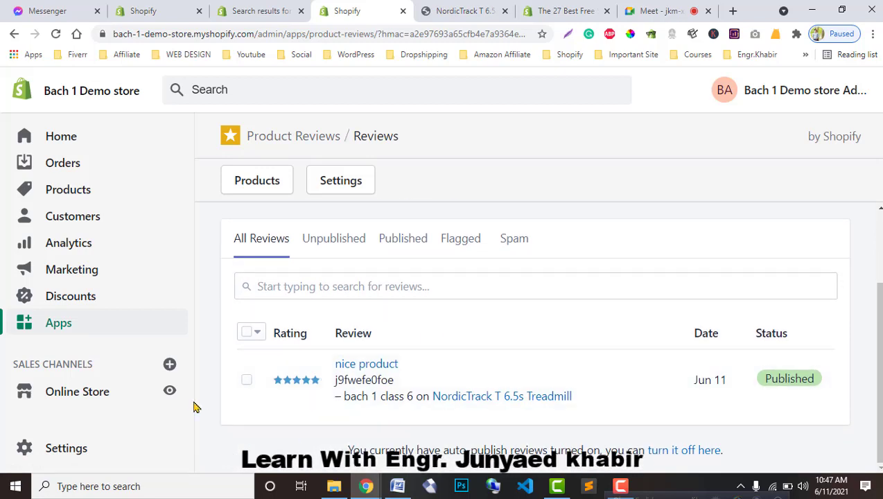
left_click(247, 379)
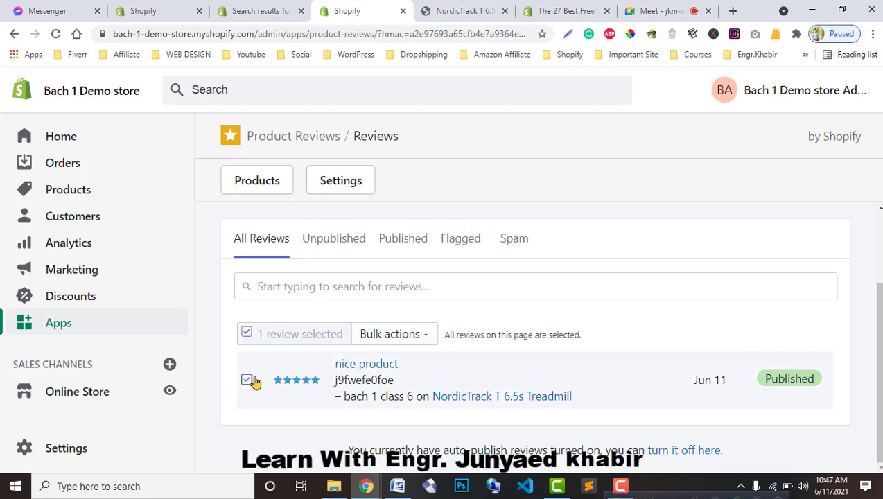
left_click(410, 341)
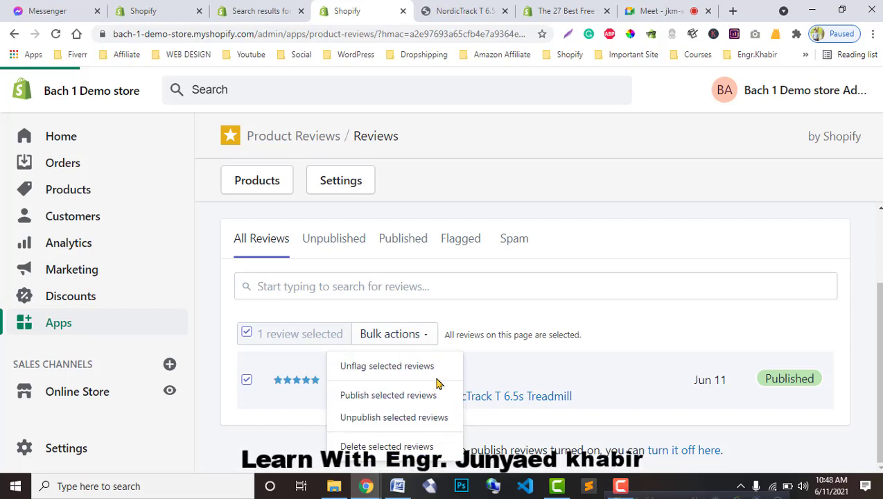
left_click(678, 344)
left_click(247, 381)
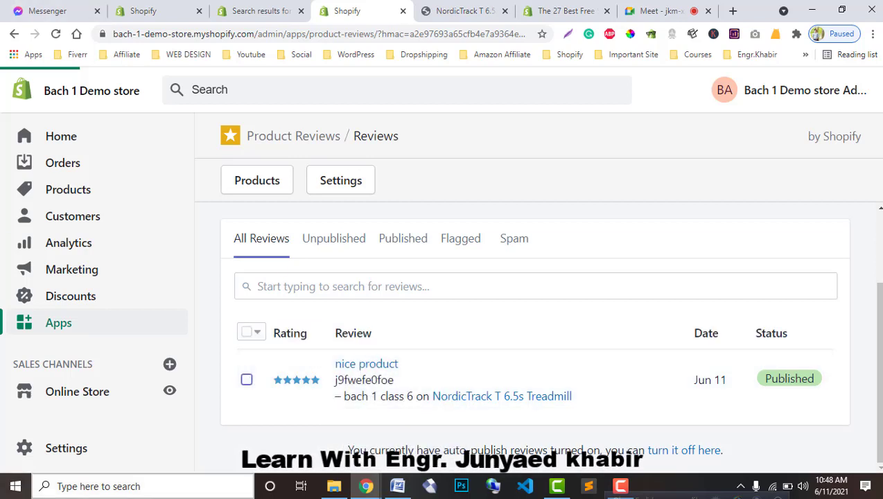
left_click(246, 334)
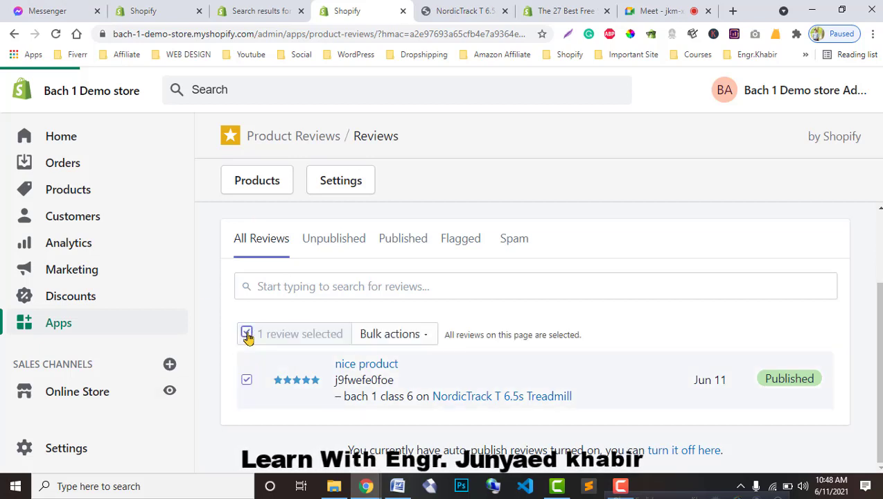
left_click(247, 334)
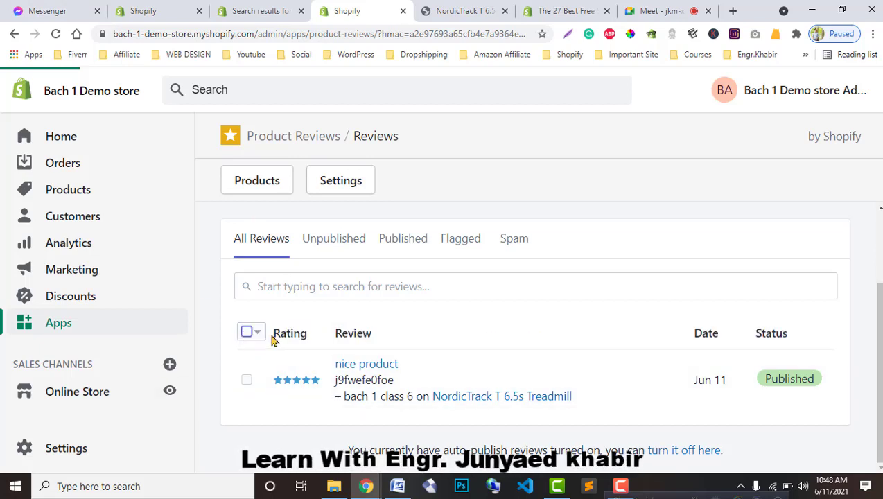
left_click(249, 333)
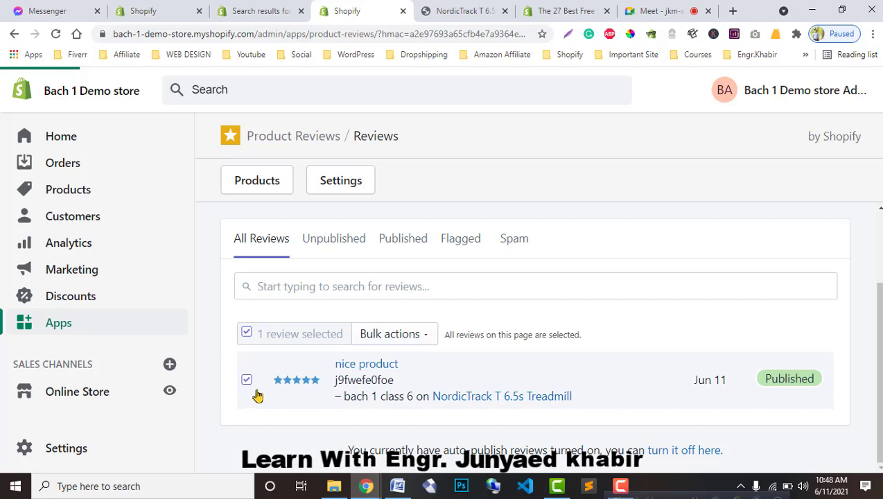
left_click(246, 334)
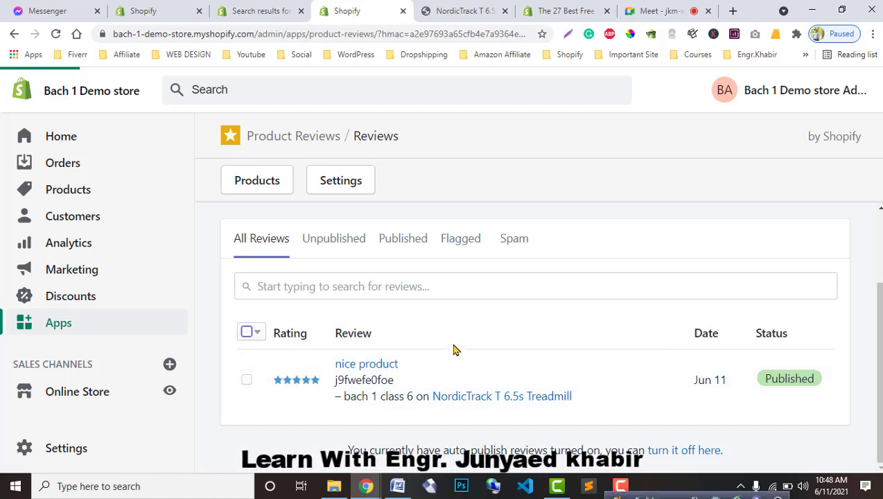
left_click(395, 244)
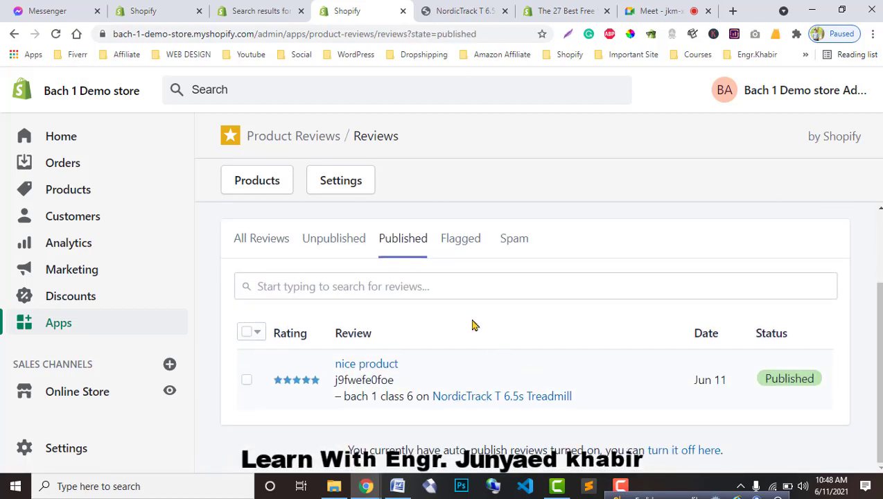
left_click(340, 253)
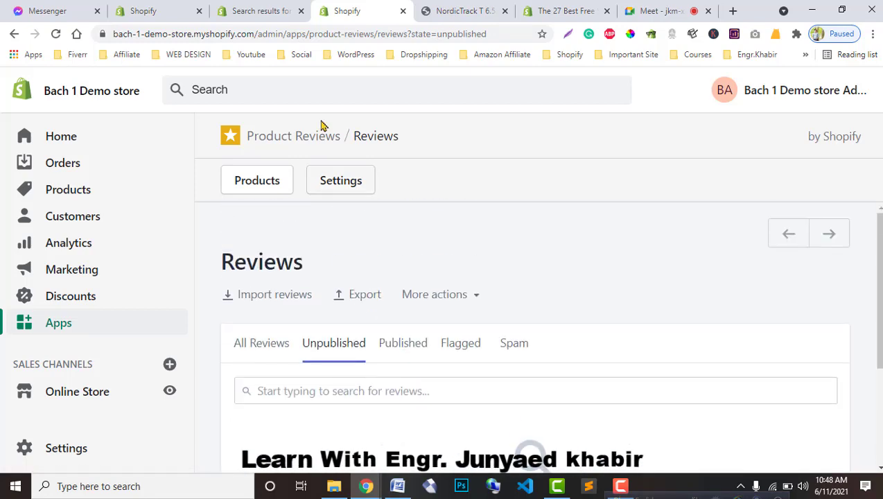
Step: Look over the review on the treadmill product page, then return to the Reviews admin tab
left_click(424, 10)
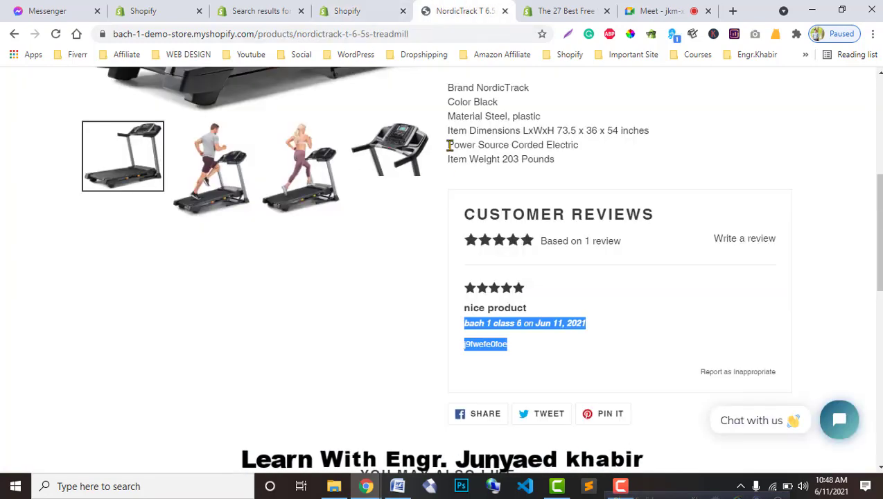
scroll(625, 286, "up", 1)
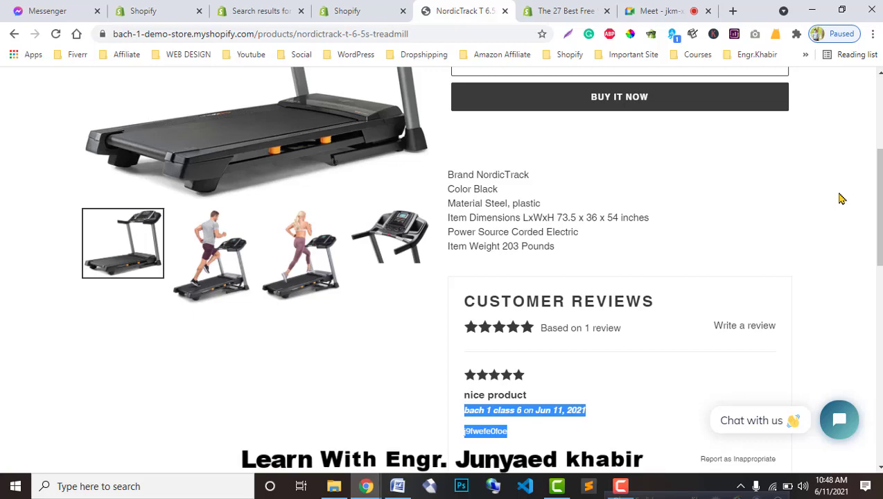
scroll(876, 207, "up", 3)
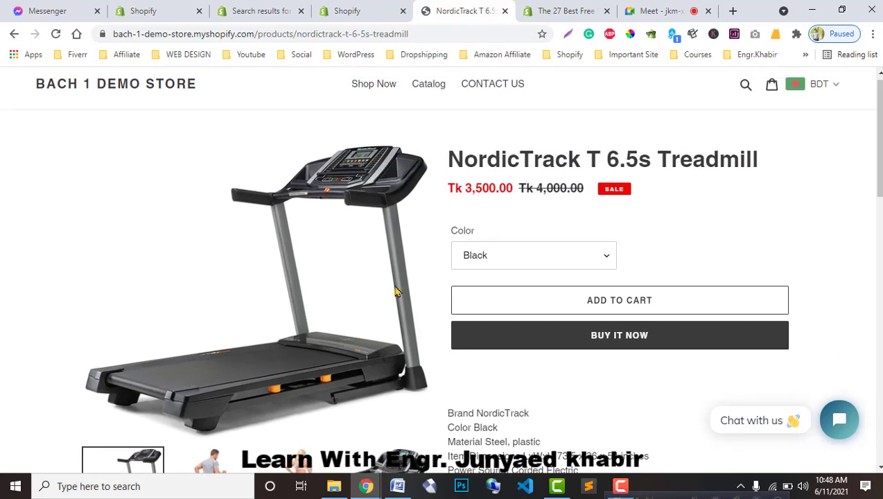
scroll(710, 324, "down", 3)
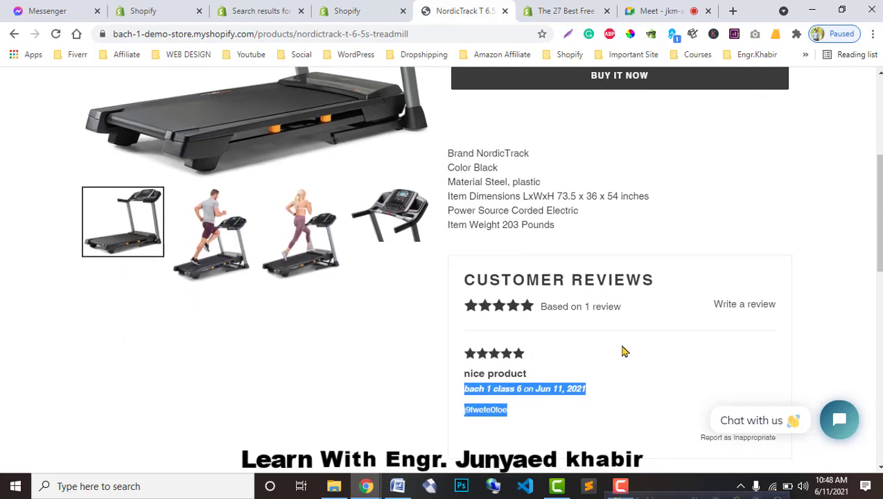
scroll(624, 355, "up", 5)
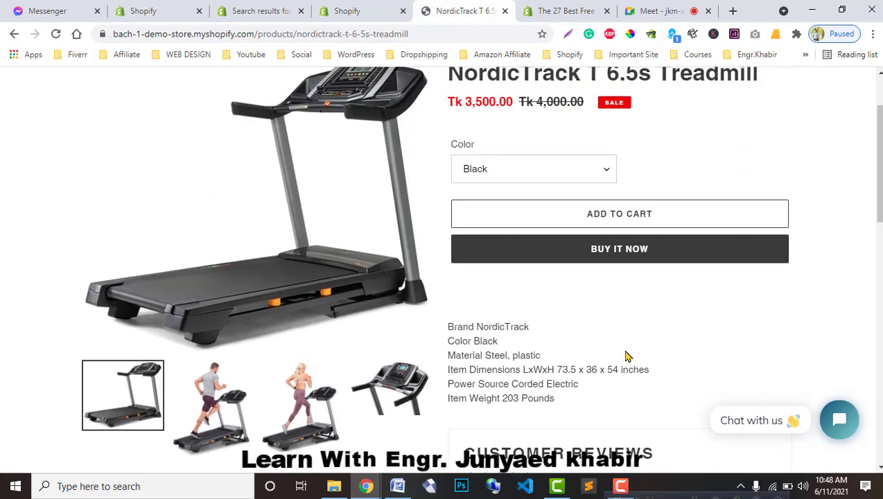
left_click(387, 7)
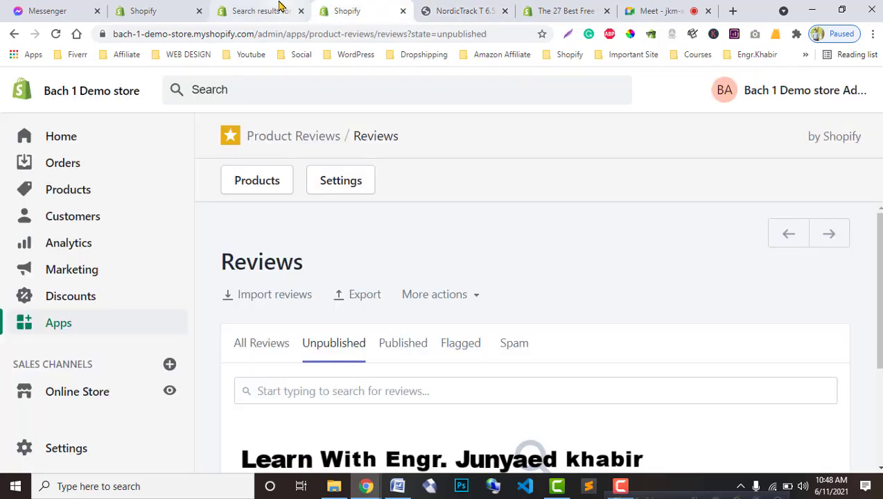
left_click(281, 6)
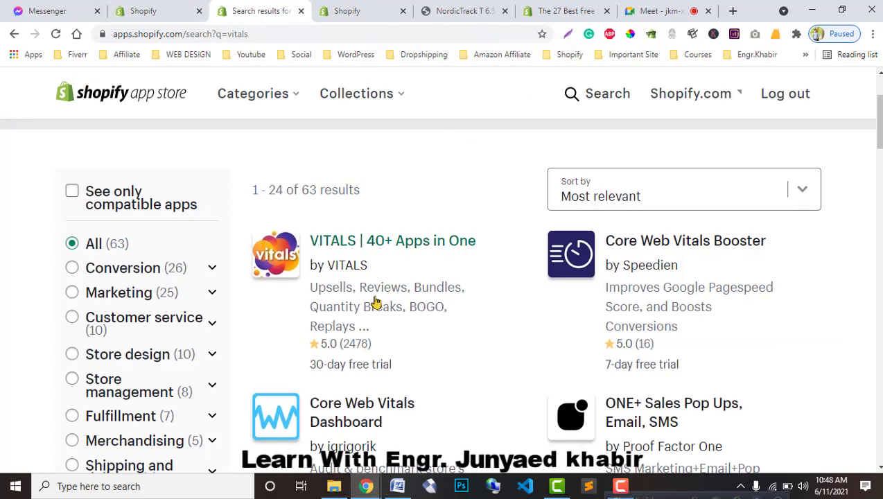
scroll(374, 302, "up", 2)
scroll(399, 347, "down", 5)
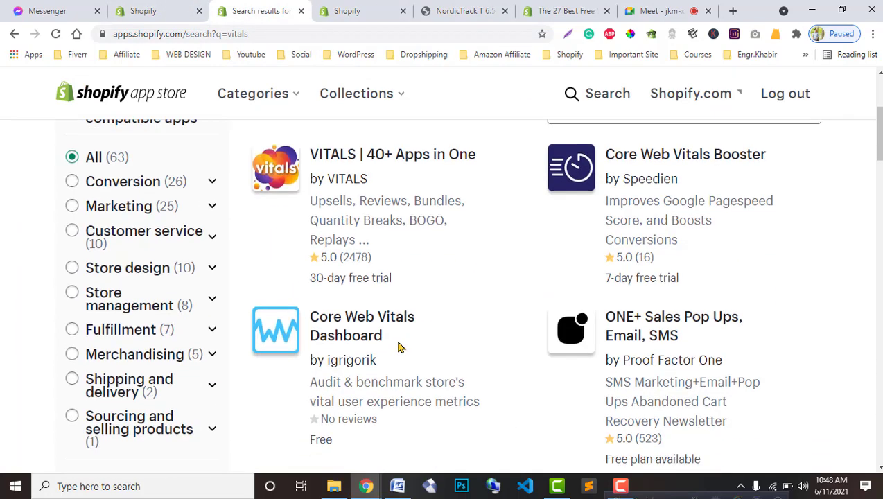
left_click(360, 11)
scroll(332, 341, "down", 2)
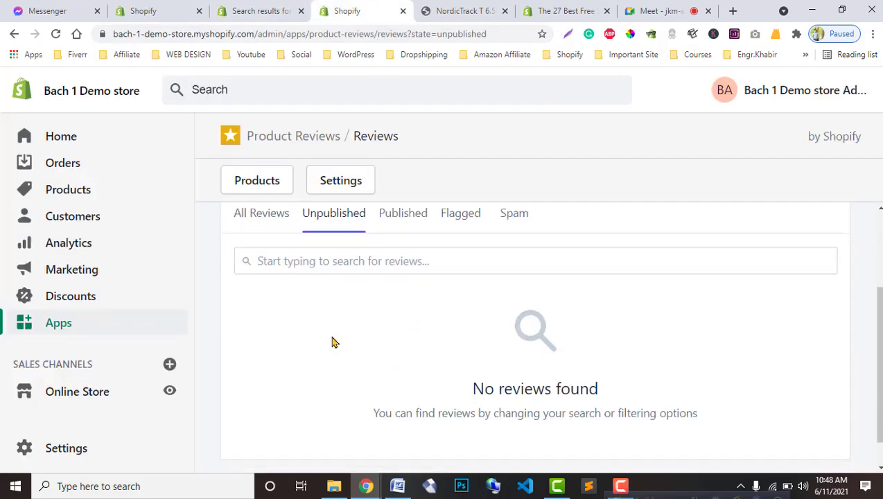
scroll(352, 356, "up", 2)
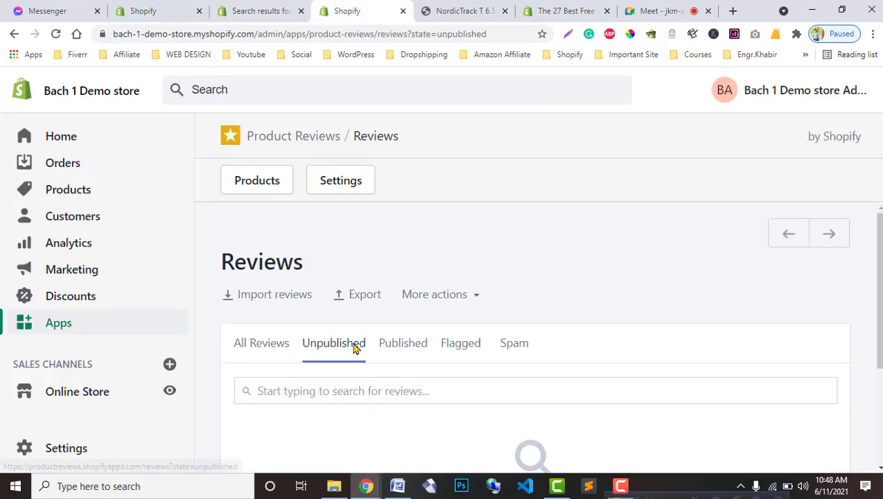
left_click(257, 11)
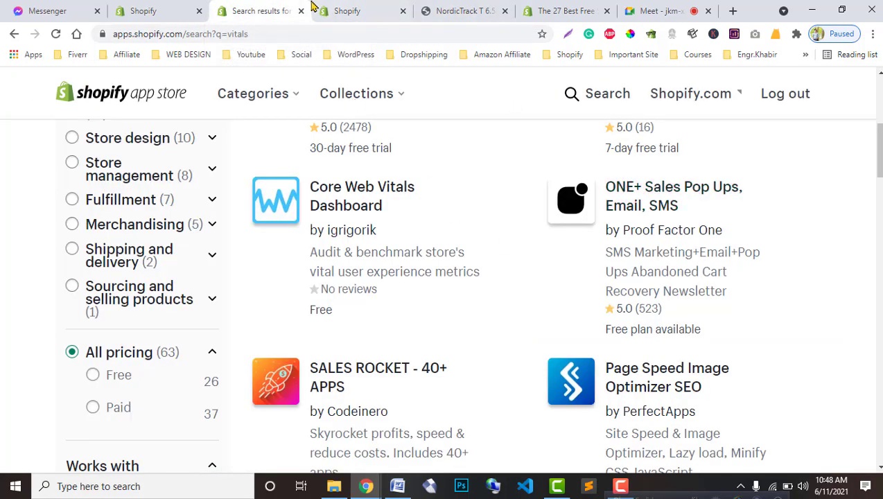
left_click(354, 7)
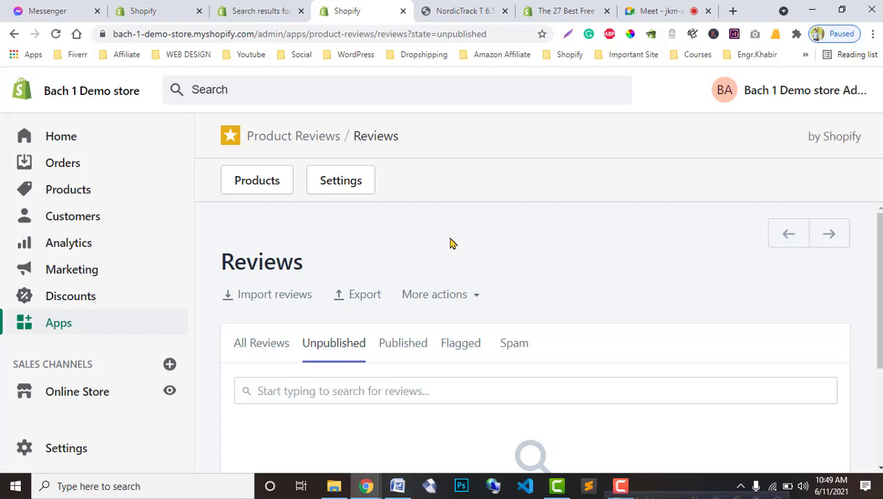
left_click(253, 8)
scroll(473, 302, "up", 2)
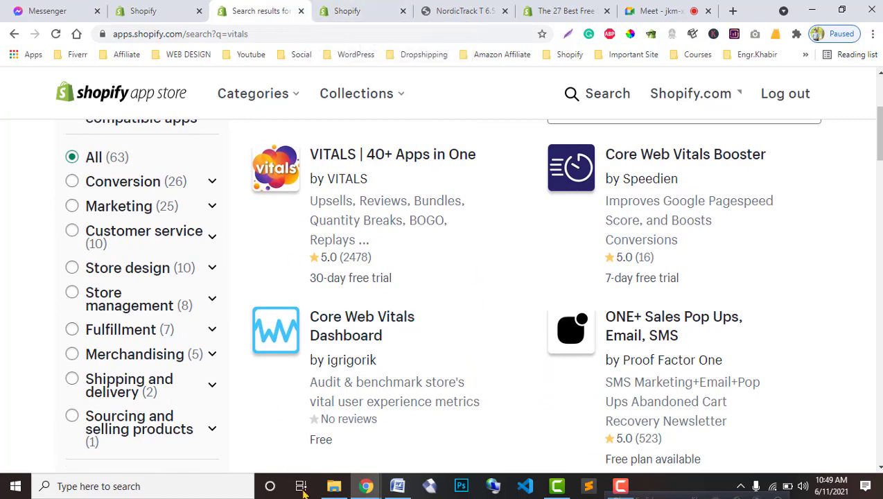
left_click(373, 8)
left_click(476, 8)
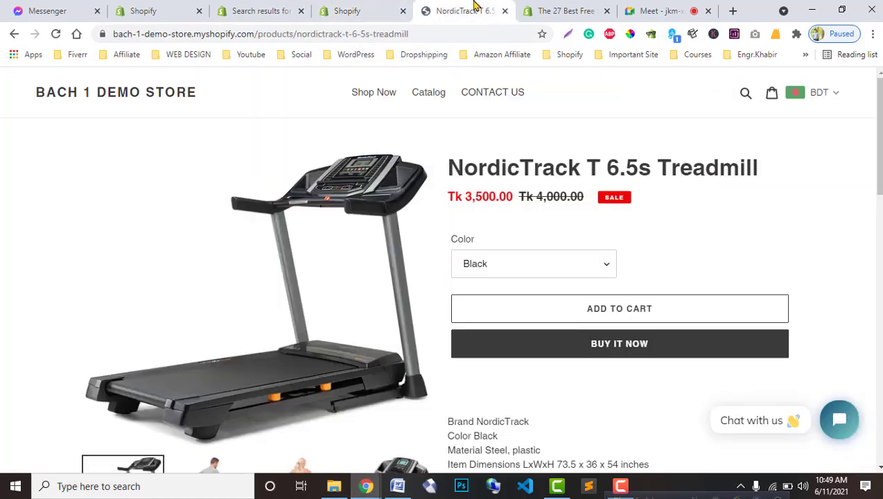
left_click(570, 9)
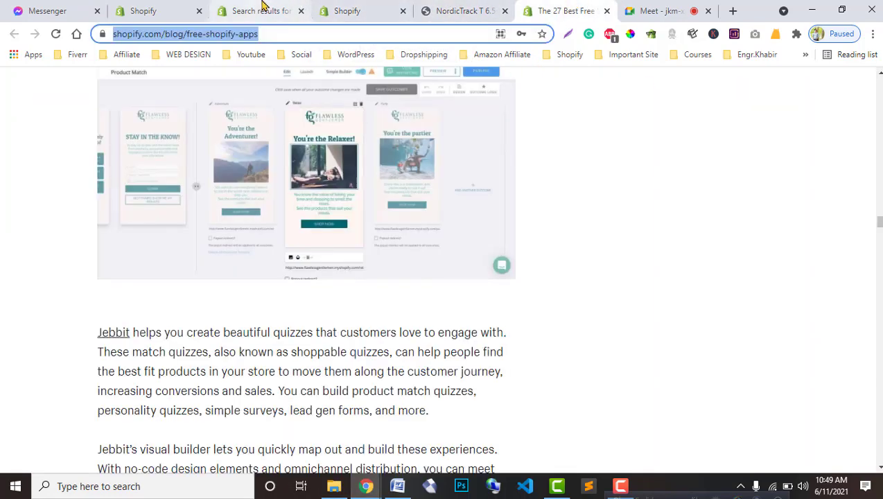
left_click(344, 7)
left_click(291, 9)
left_click(566, 9)
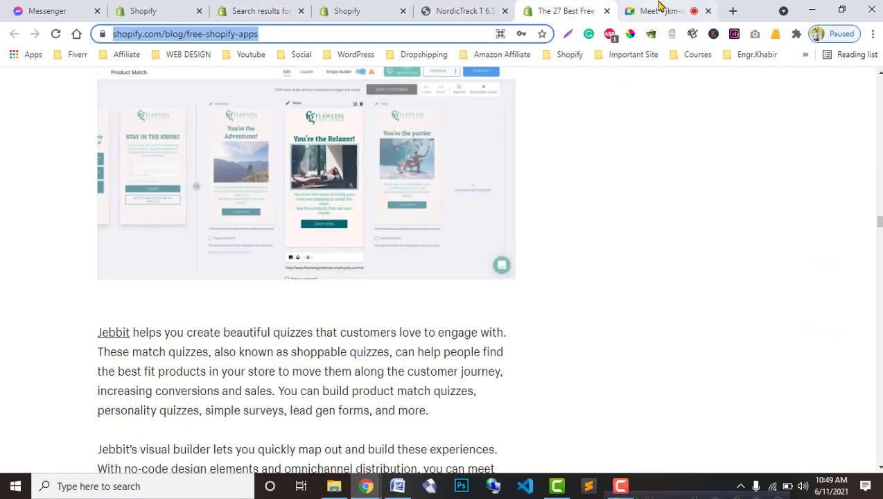
left_click(658, 9)
left_click(489, 7)
left_click(220, 7)
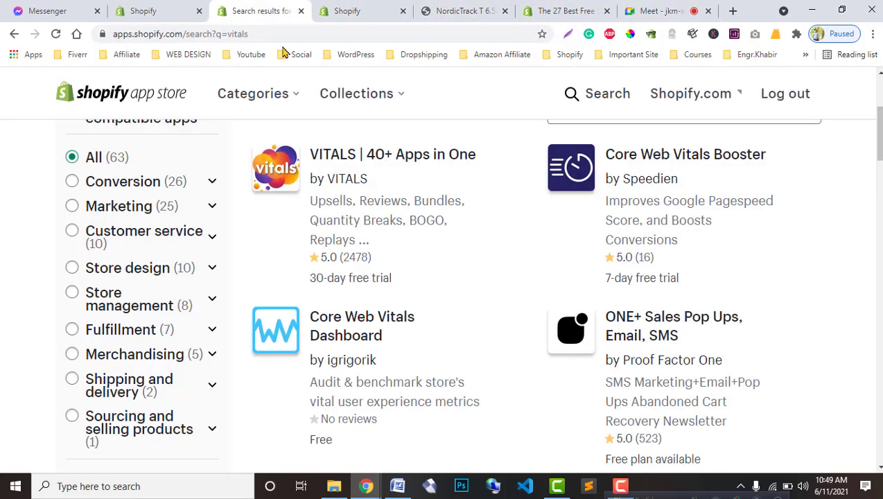
scroll(393, 305, "up", 1)
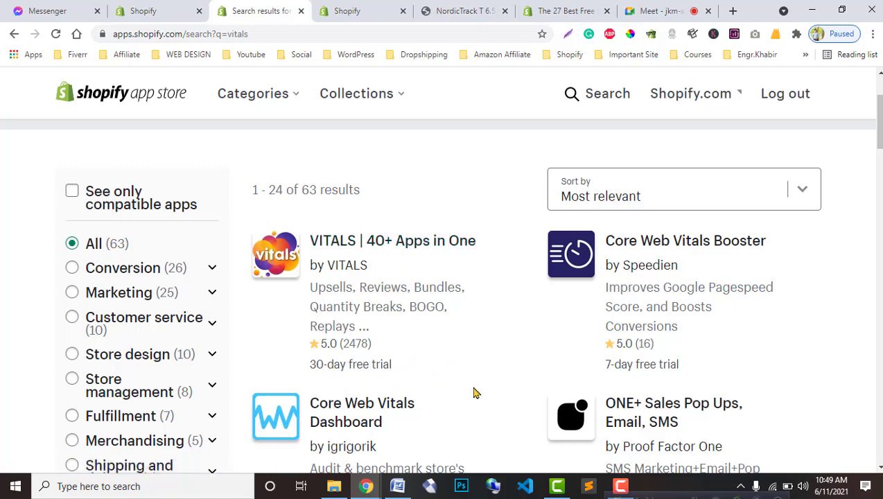
scroll(475, 393, "down", 2)
scroll(483, 394, "up", 4)
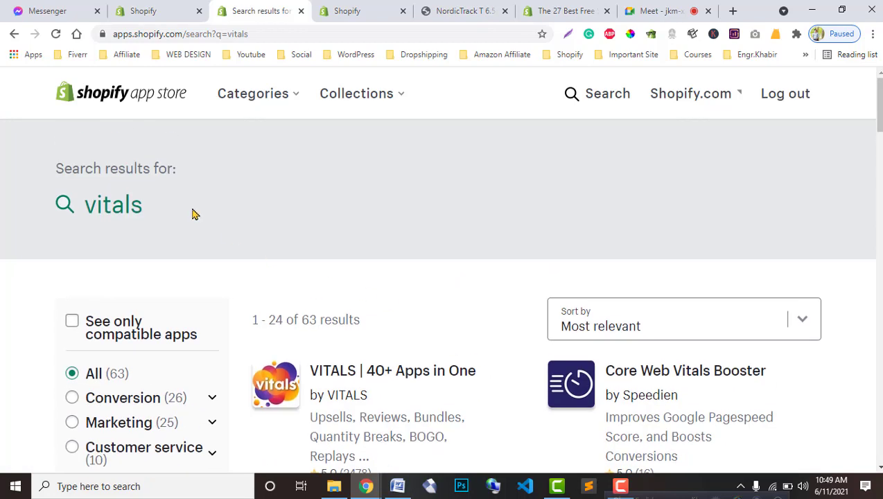
Step: Replace the previous search term and search the App Store for pop-up apps
left_click(590, 98)
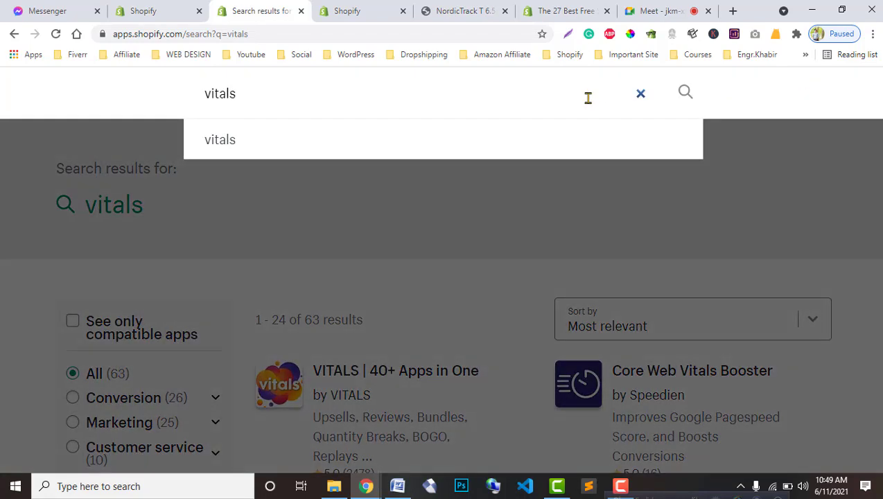
key("BackSpace")
key("BackSpace")
key("BackSpace")
key("BackSpace")
type("p")
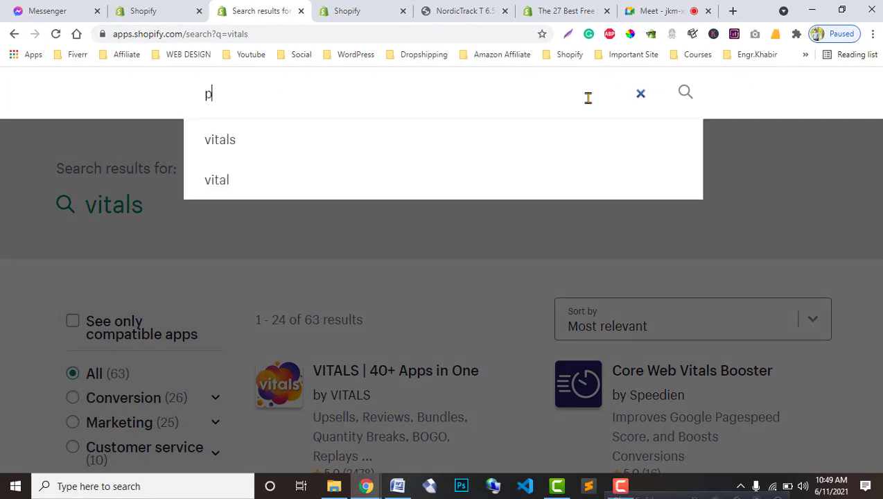
type("poop ")
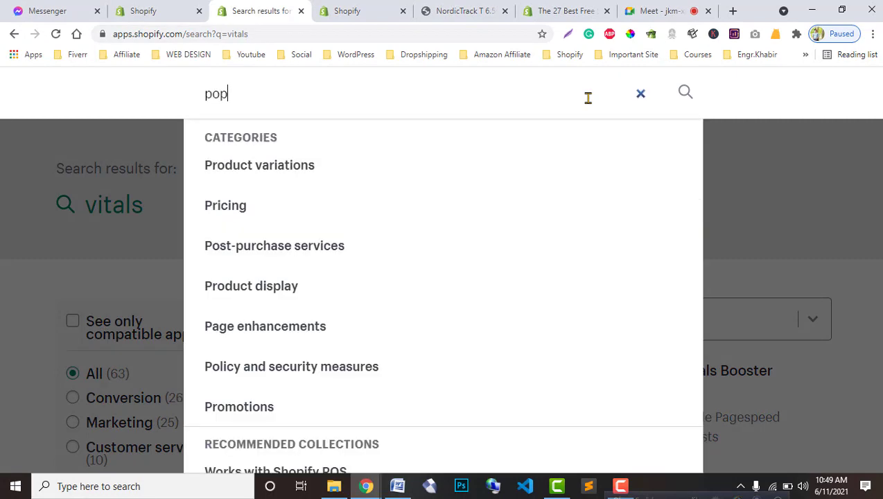
type("p")
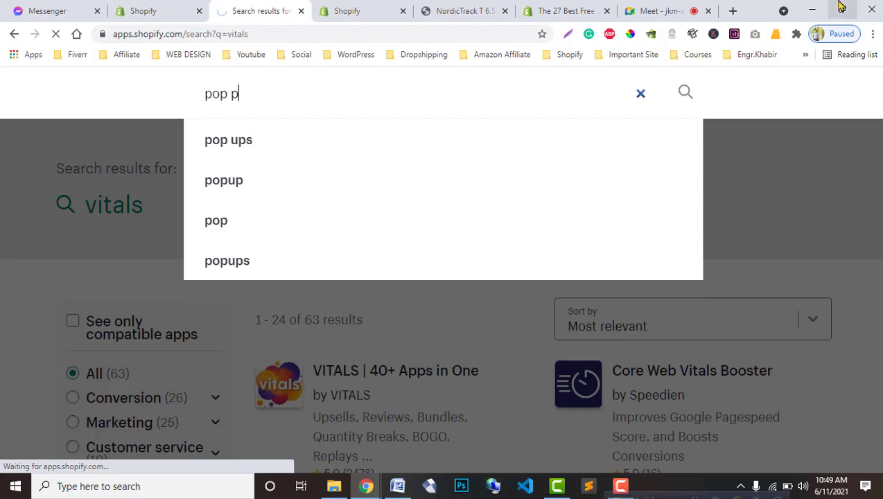
key("Return")
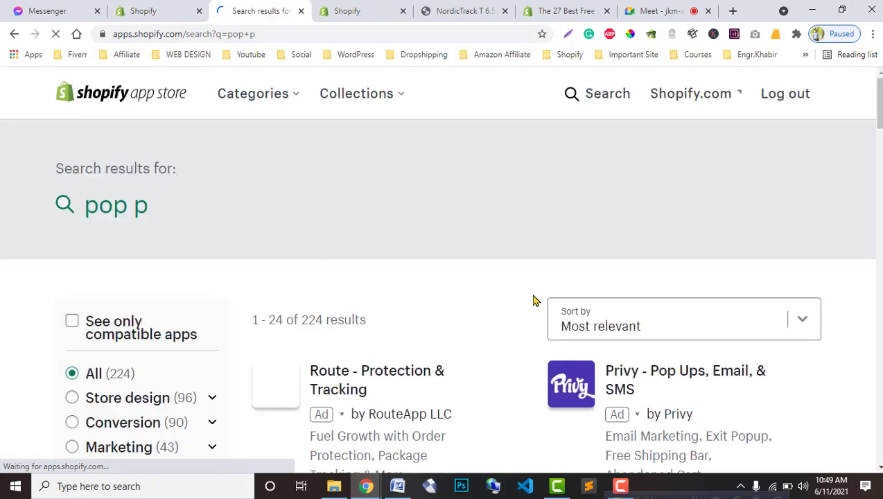
Step: Scroll through the results to find POWR.io's Popup | Email Pop Up & Sign Up app
scroll(258, 199, "down", 1)
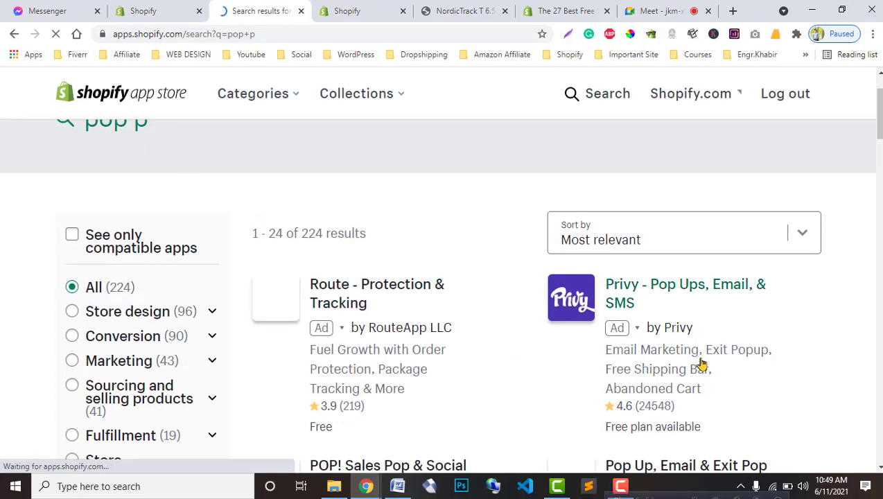
scroll(701, 369, "down", 2)
scroll(707, 376, "down", 1)
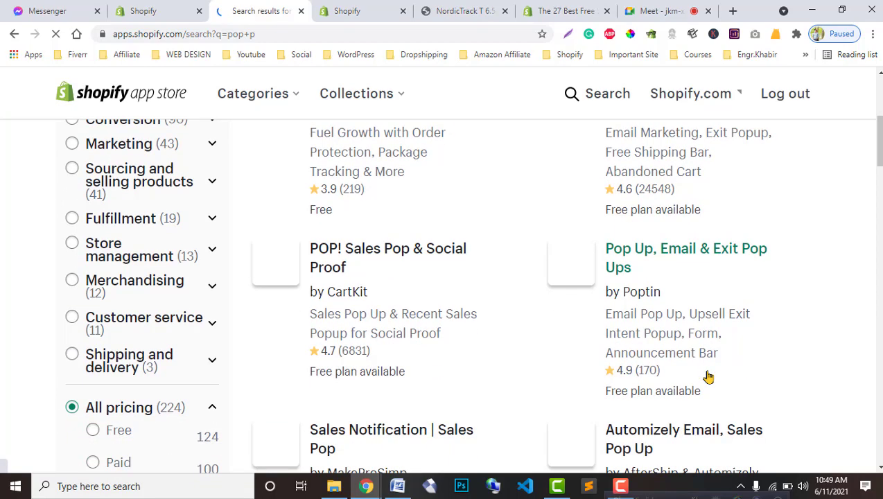
scroll(708, 376, "down", 4)
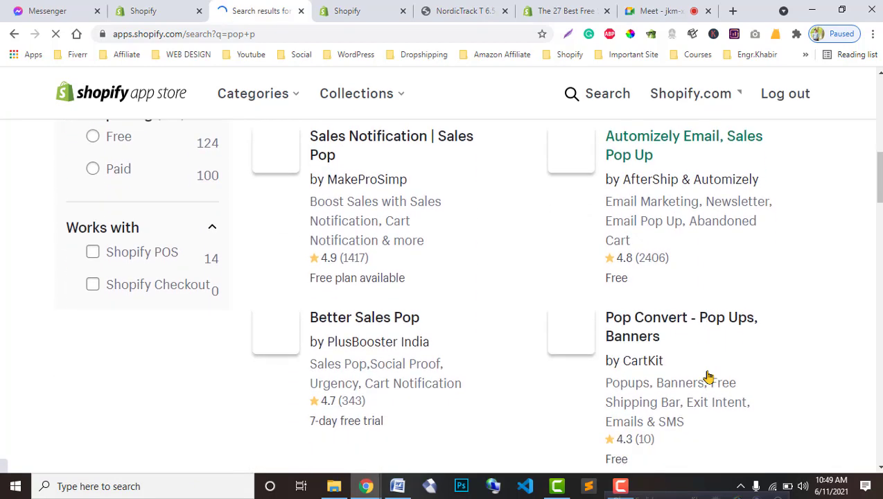
scroll(708, 376, "down", 2)
scroll(708, 376, "down", 4)
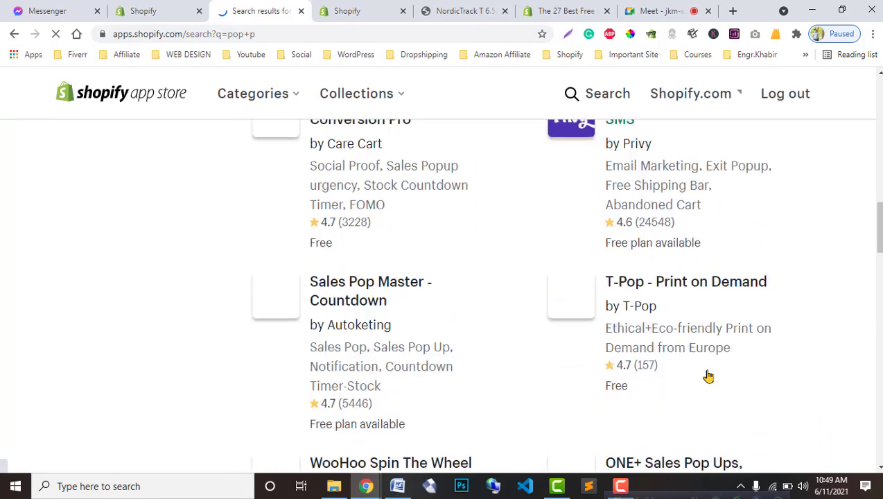
scroll(707, 376, "down", 1)
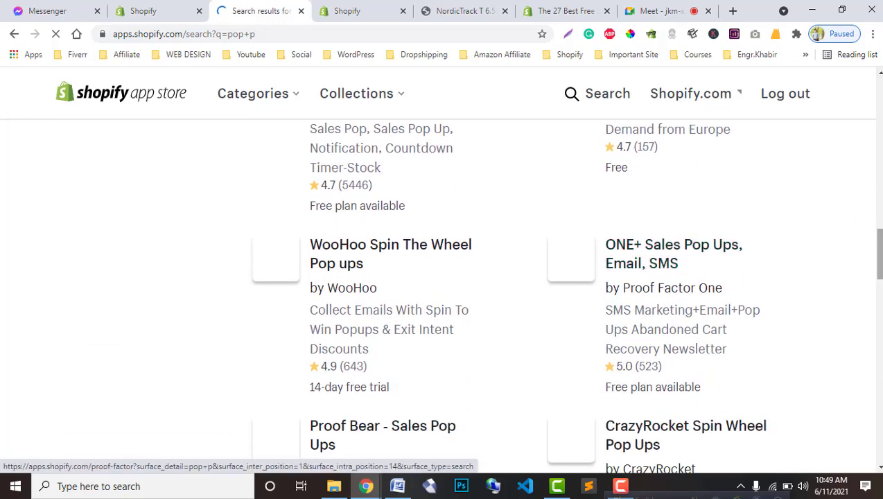
scroll(334, 392, "down", 6)
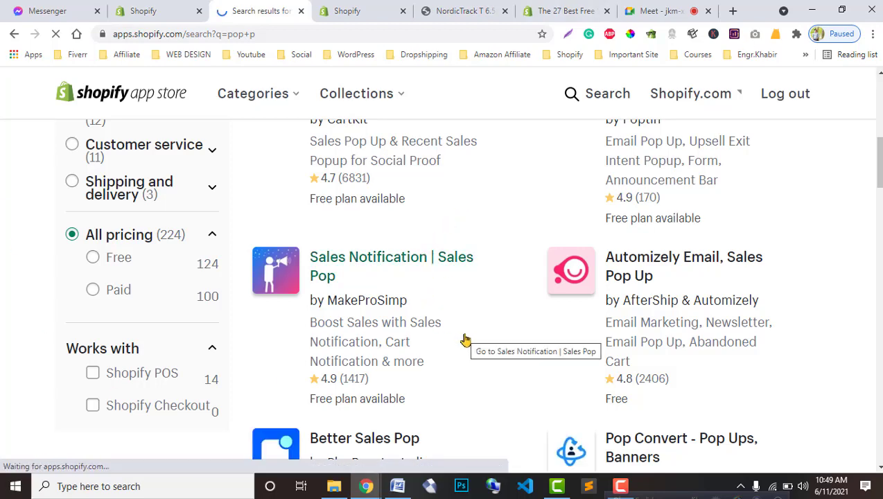
scroll(465, 340, "down", 3)
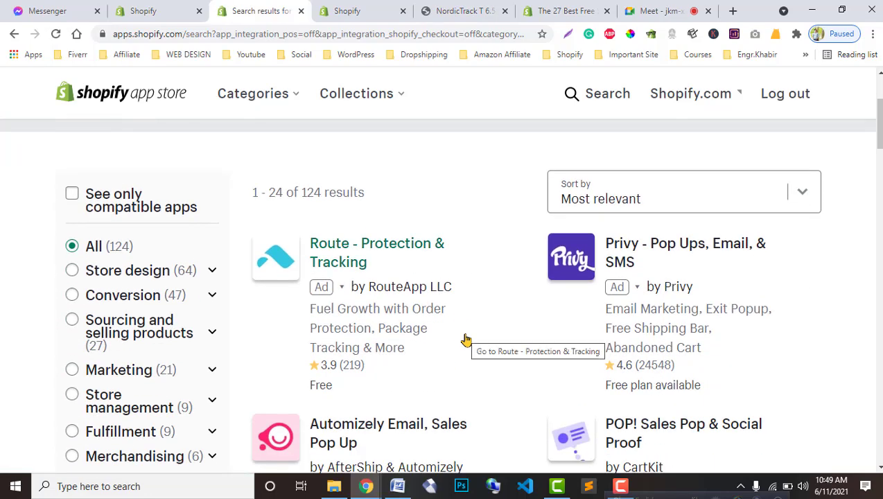
scroll(465, 339, "down", 2)
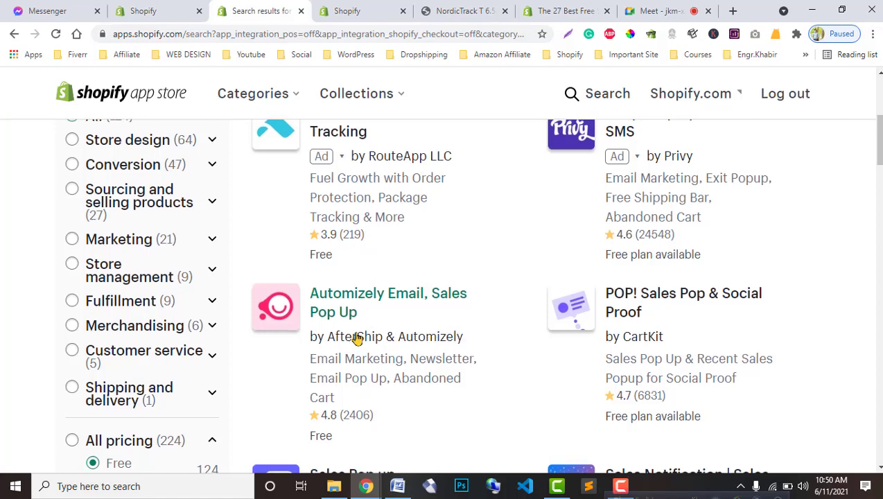
scroll(354, 337, "down", 3)
scroll(442, 367, "down", 3)
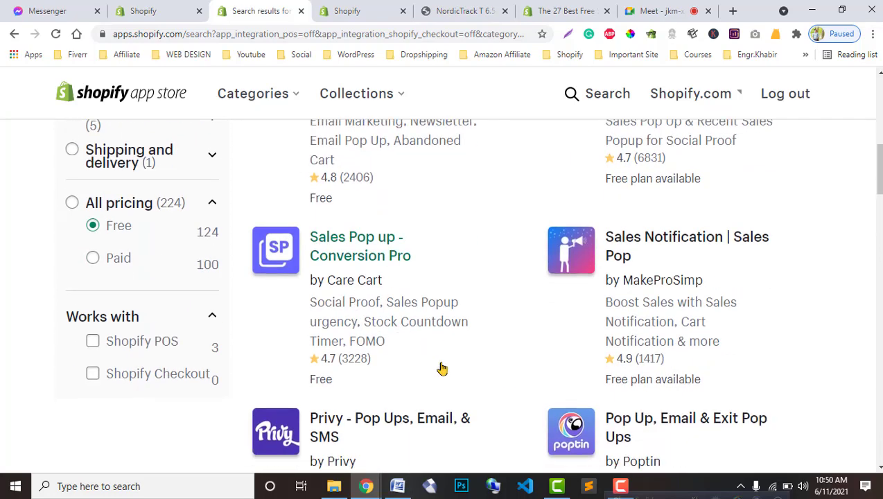
scroll(445, 361, "down", 3)
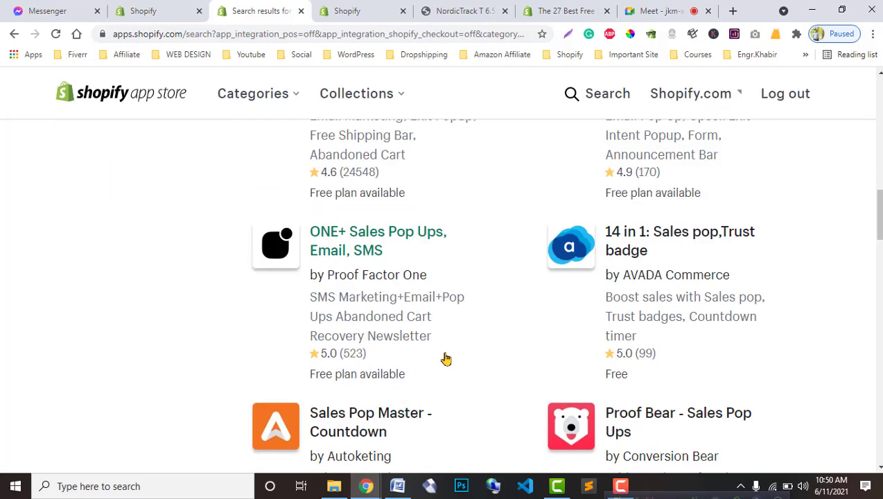
scroll(447, 358, "down", 1)
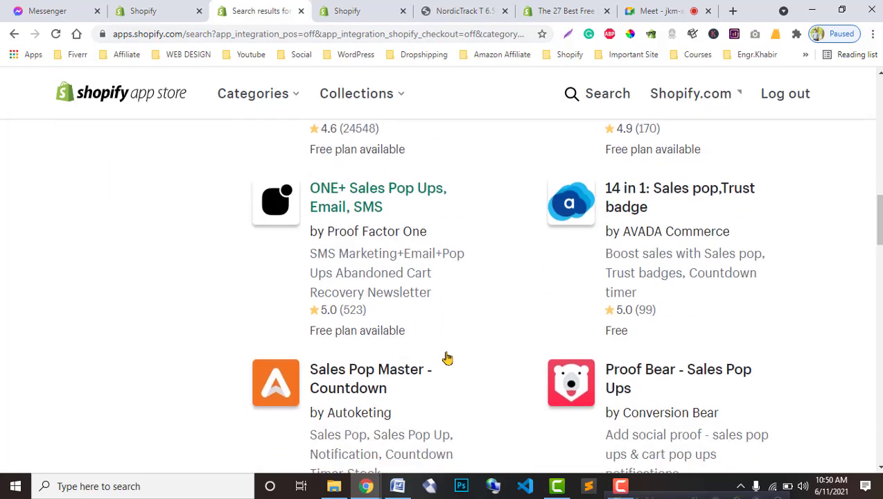
scroll(447, 358, "down", 3)
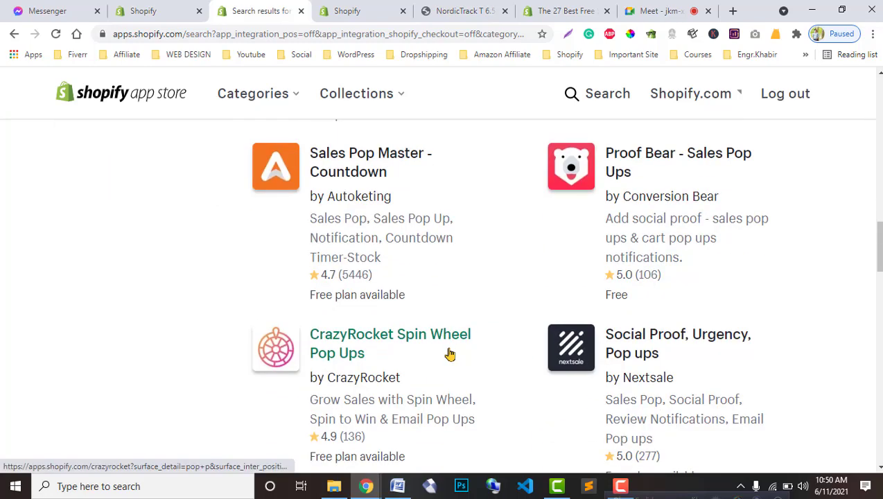
scroll(448, 354, "down", 1)
scroll(449, 354, "down", 4)
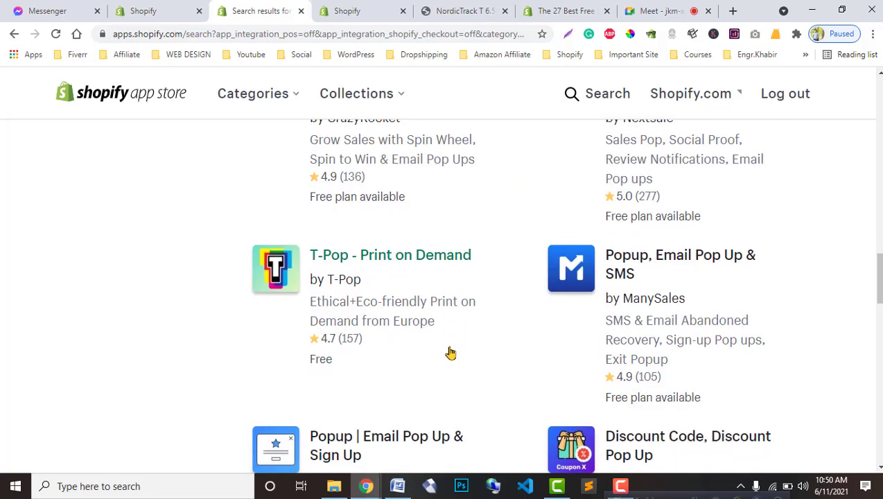
scroll(450, 350, "down", 3)
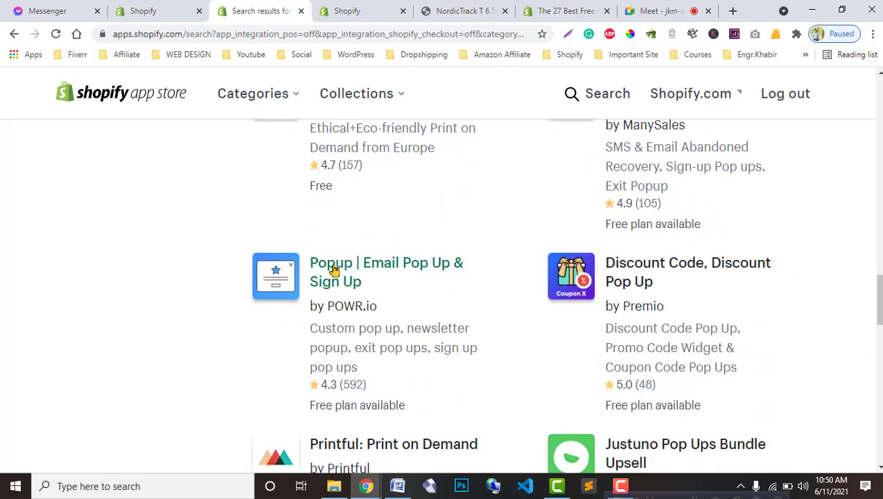
scroll(404, 292, "down", 3)
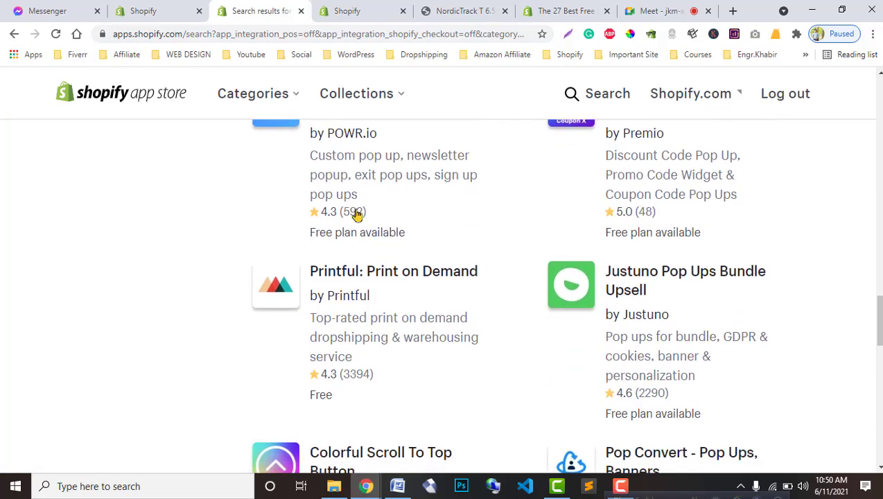
scroll(364, 231, "up", 1)
Step: Open POWR.io's Popup | Email Pop Up & Sign Up listing, review it, and add the app
left_click(335, 192)
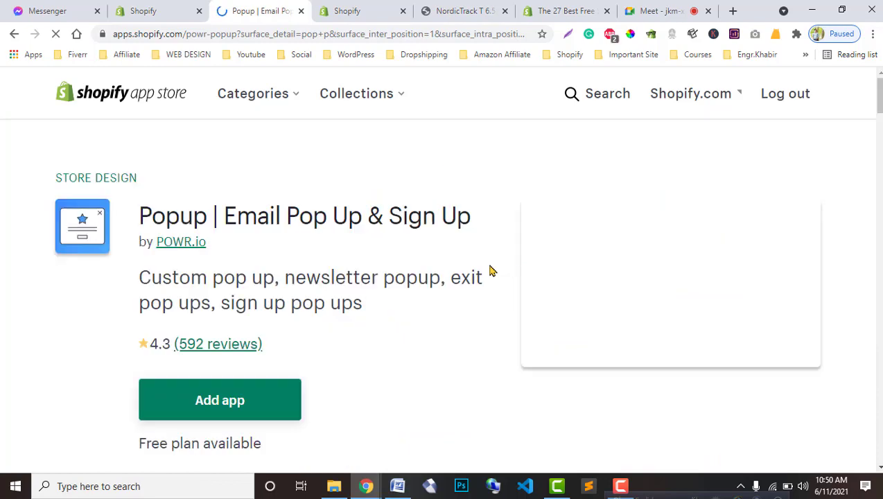
scroll(379, 298, "down", 1)
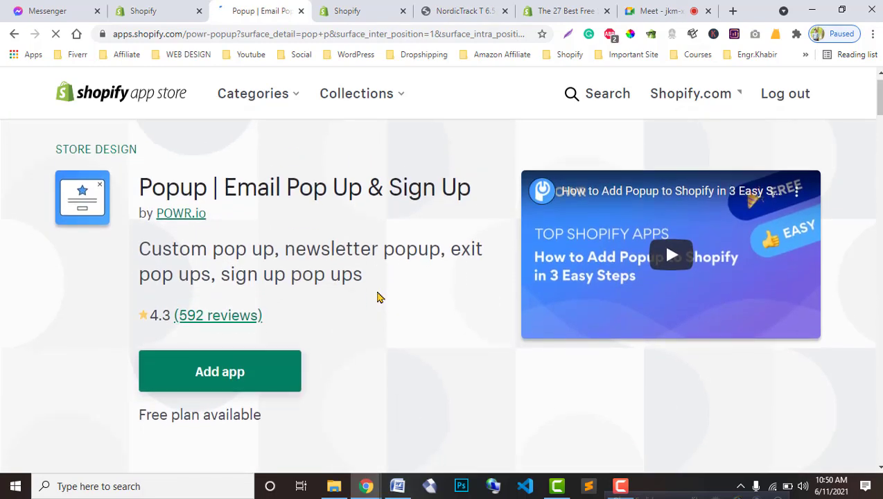
scroll(379, 298, "up", 1)
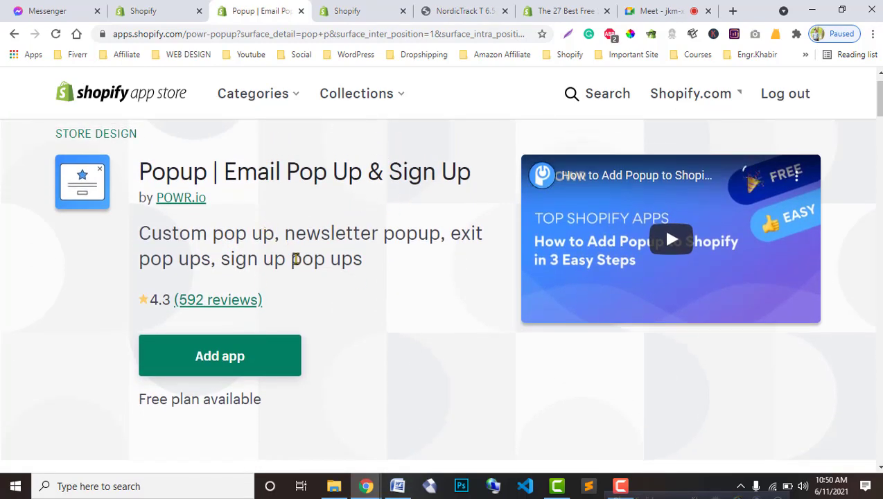
scroll(233, 316, "down", 10)
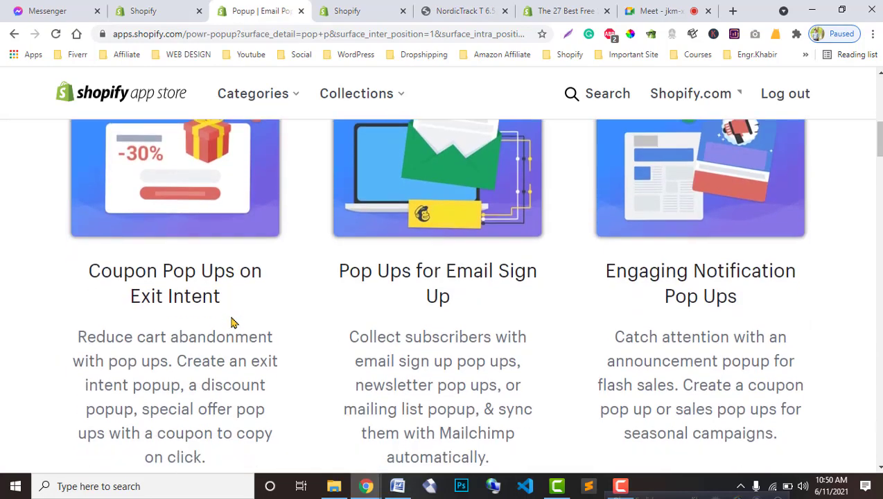
scroll(231, 317, "down", 3)
scroll(443, 291, "up", 5)
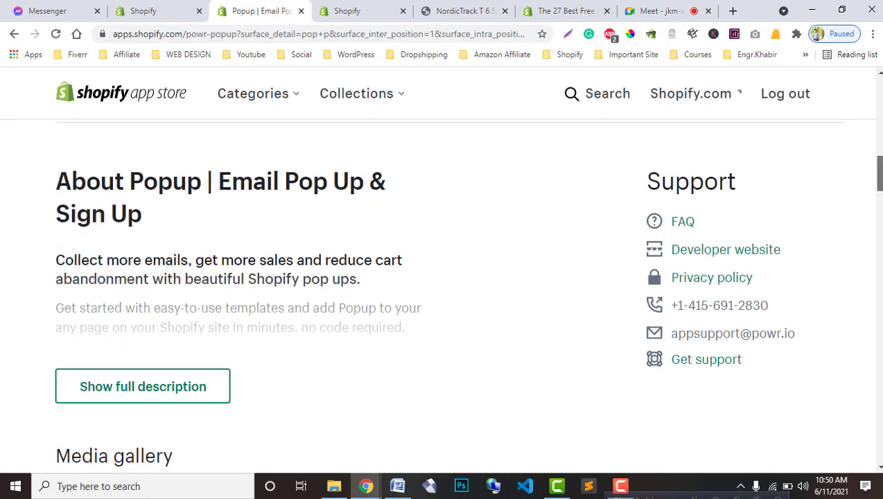
scroll(269, 287, "down", 2)
left_click(269, 286)
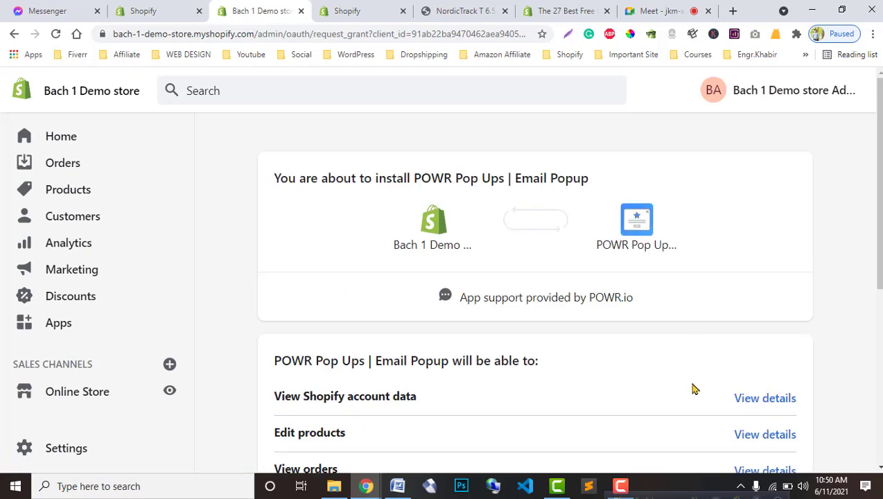
Step: Install POWR Pop Ups | Email Popup from the permissions page
scroll(694, 390, "down", 5)
left_click(796, 361)
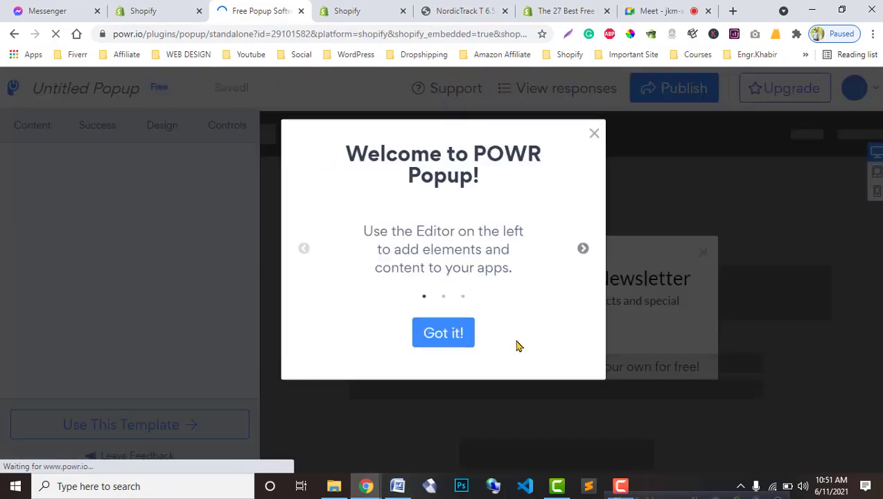
Step: Dismiss the Welcome to POWR Popup message with Got it!
left_click(433, 364)
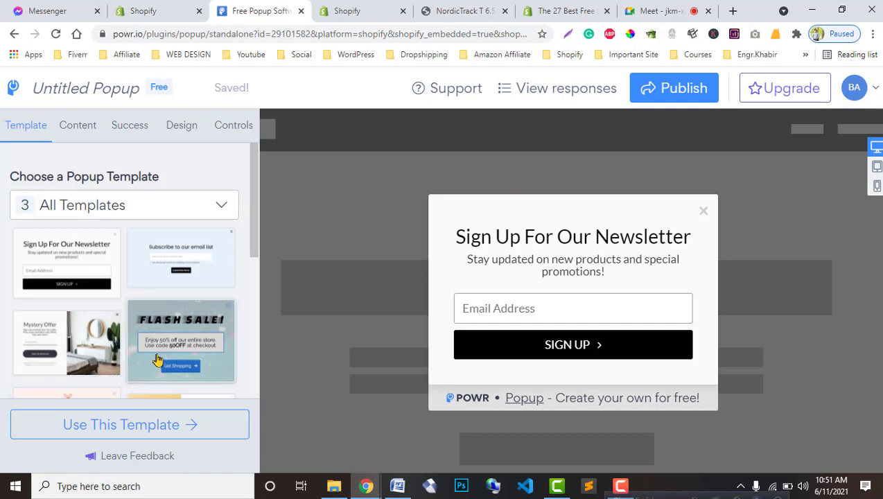
Step: Browse the popup templates, previewing the surprise discount and Save 20% ice-cream designs
scroll(157, 359, "down", 1)
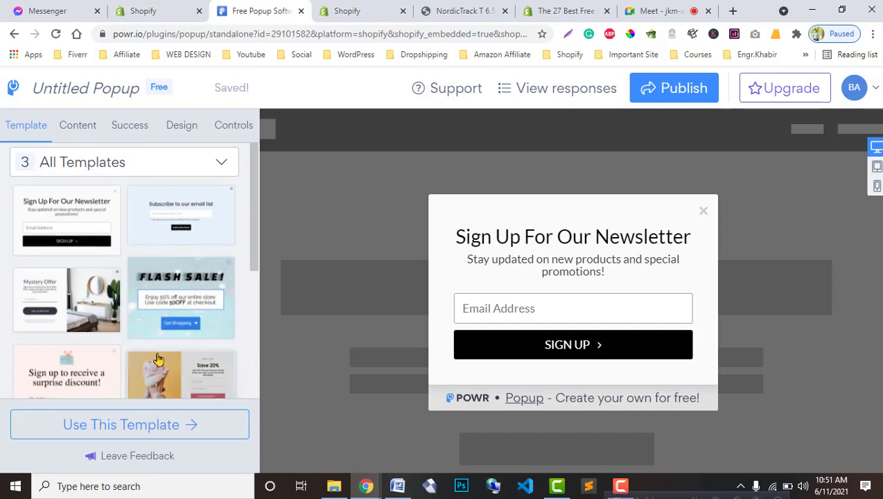
scroll(158, 360, "down", 4)
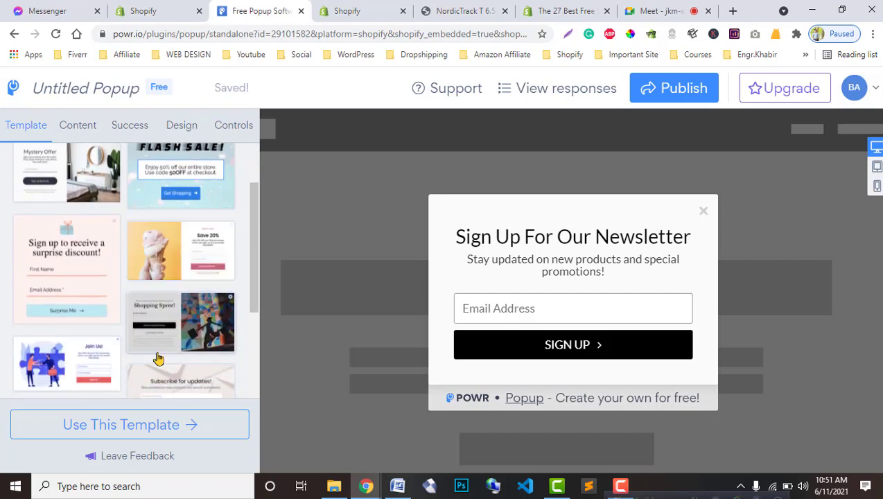
scroll(156, 358, "up", 5)
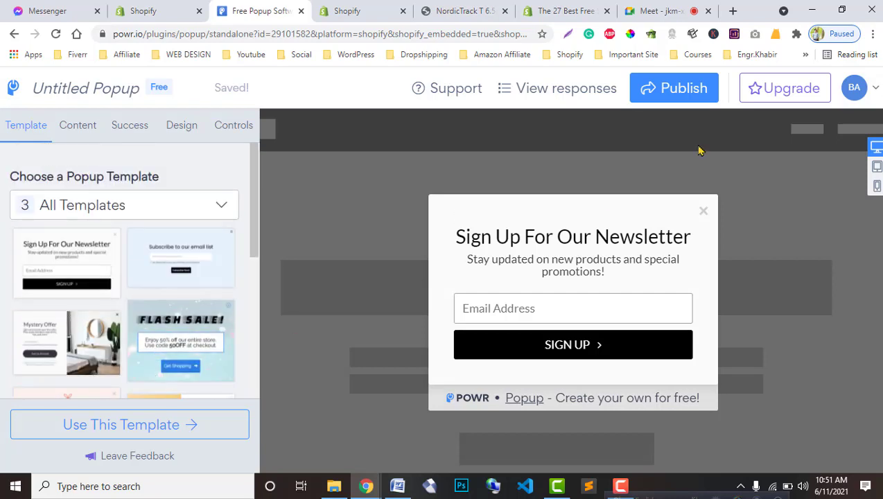
scroll(106, 296, "down", 4)
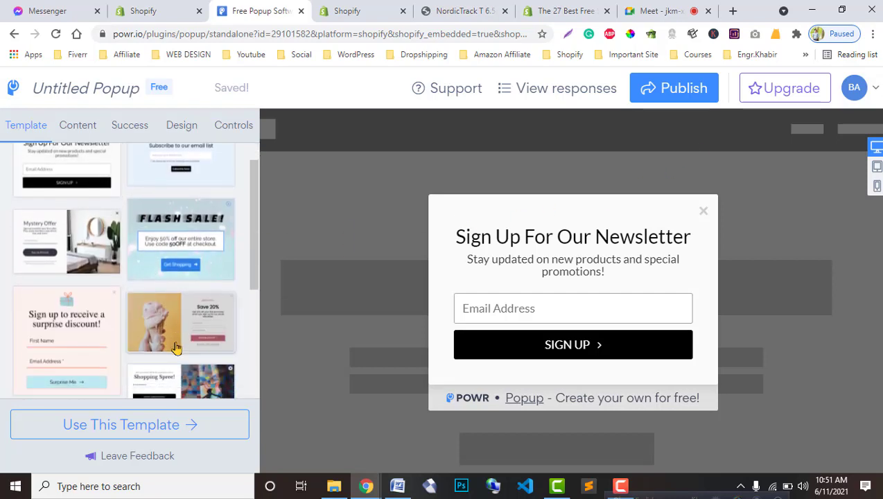
scroll(177, 347, "down", 4)
scroll(174, 345, "up", 4)
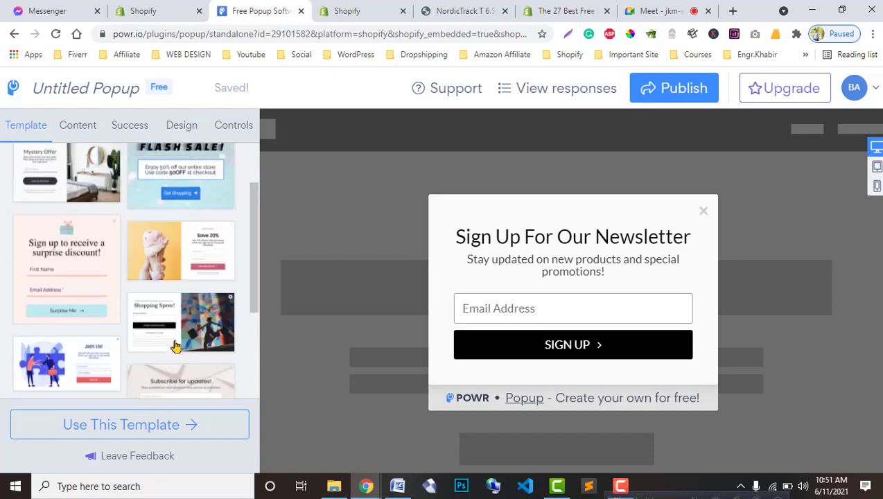
left_click(43, 230)
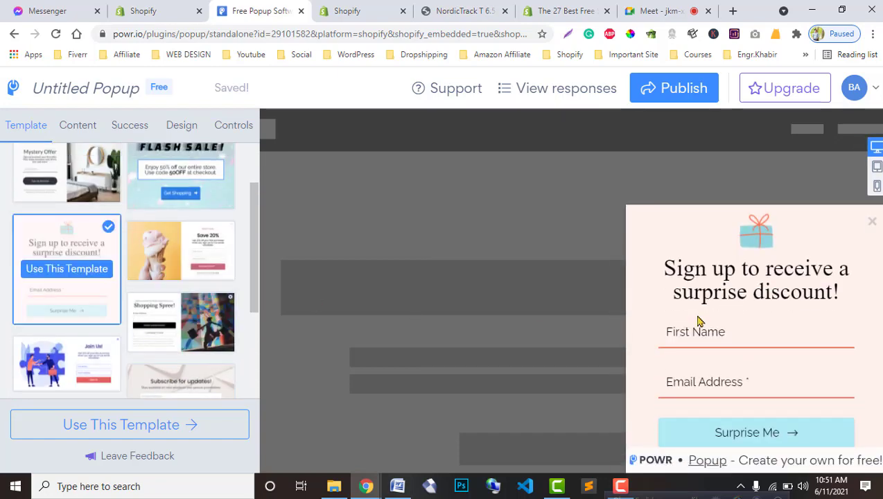
left_click(164, 266)
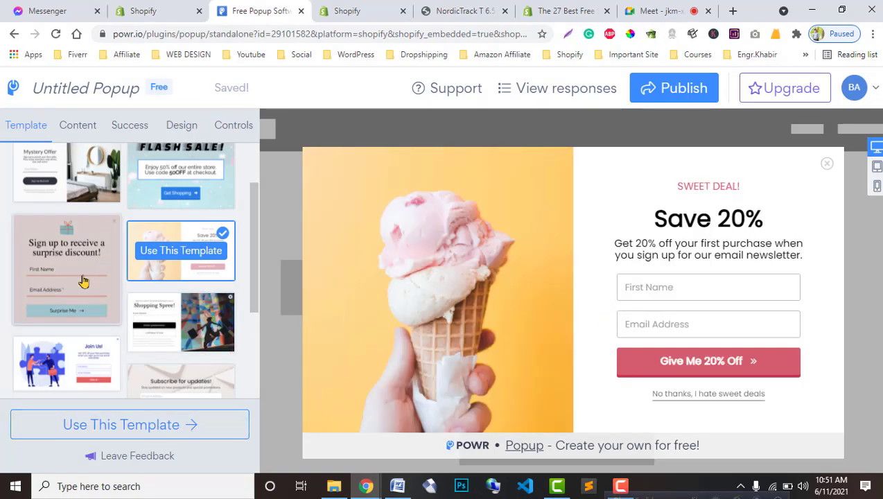
scroll(83, 280, "up", 5)
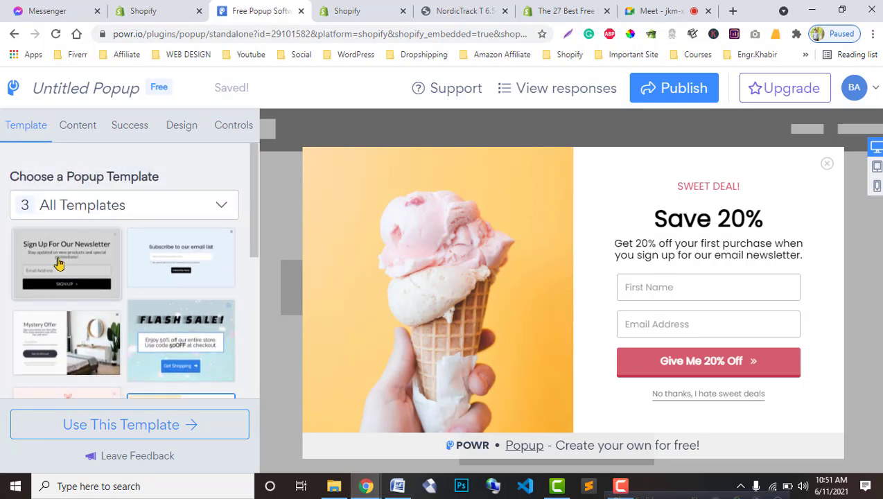
Step: Apply the Sign Up For Our Newsletter template and view its content elements
left_click(59, 263)
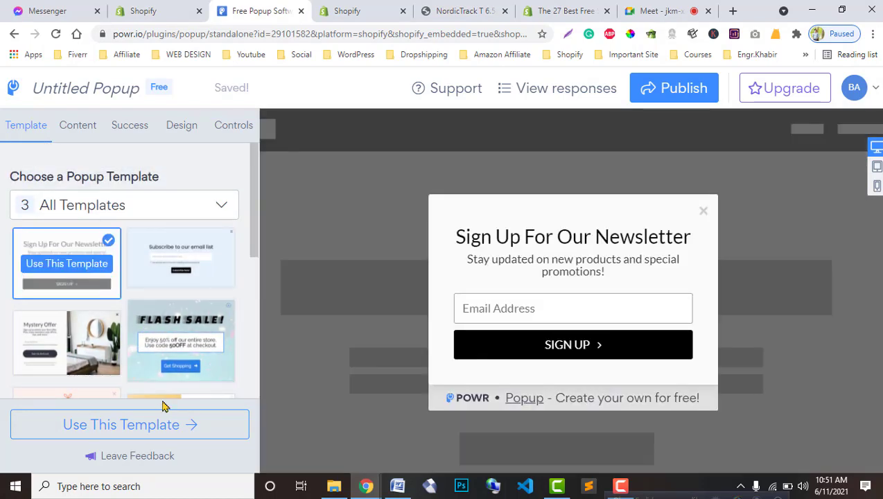
left_click(118, 428)
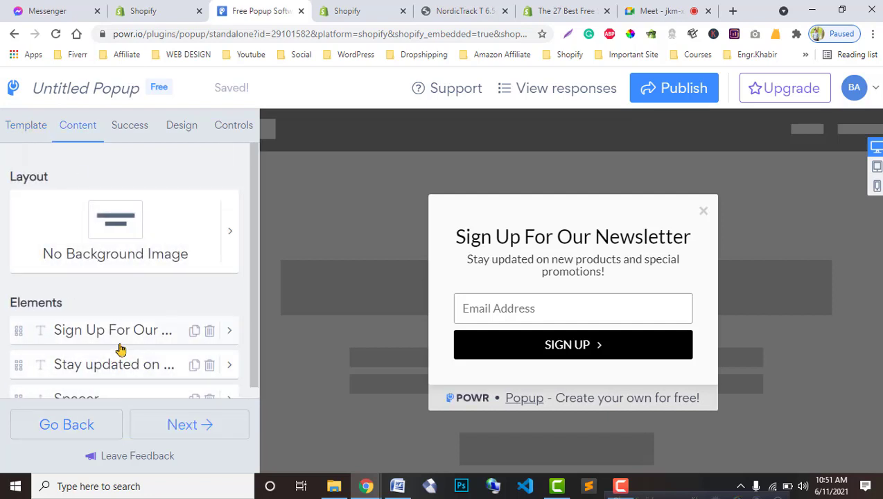
scroll(121, 346, "down", 1)
scroll(122, 335, "up", 1)
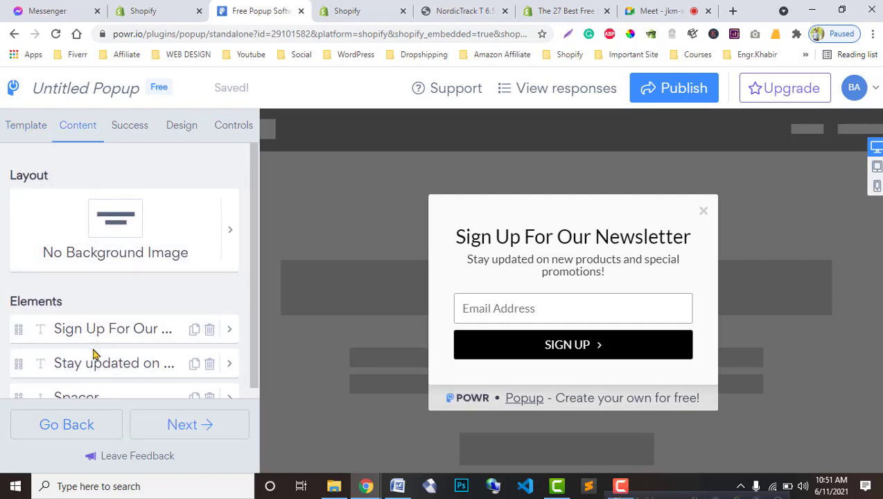
scroll(107, 336, "down", 1)
Step: Change the popup heading text to 'Subscribe Now'
left_click(76, 298)
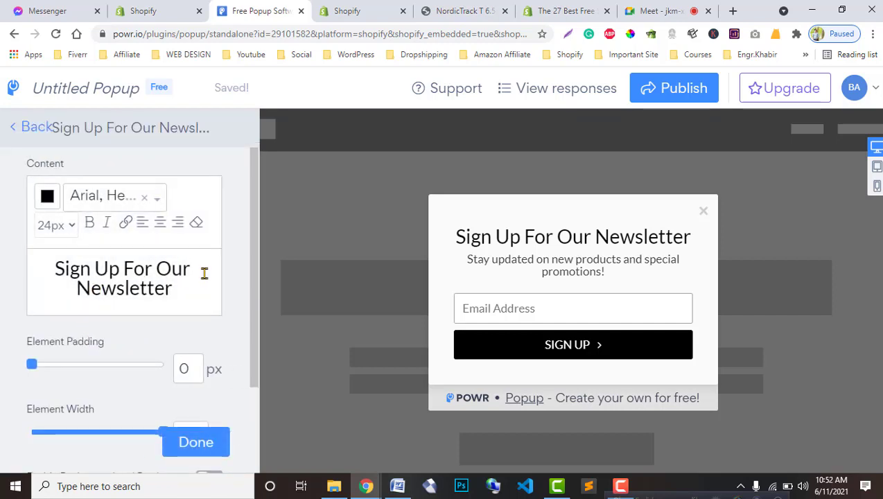
left_click_drag(205, 284, 53, 277)
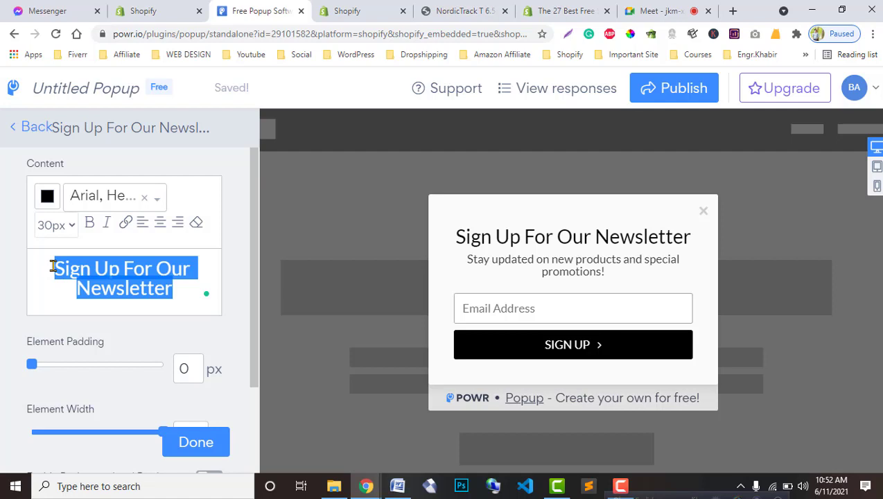
type("S")
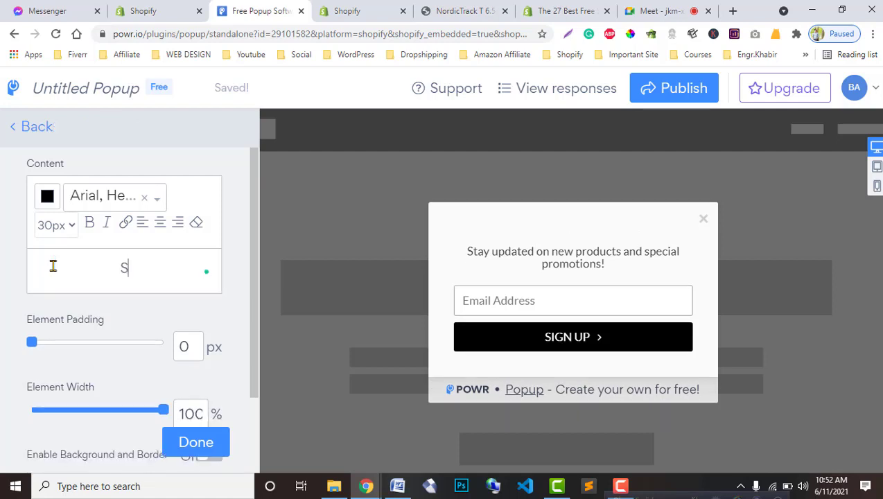
type("ubscribe ")
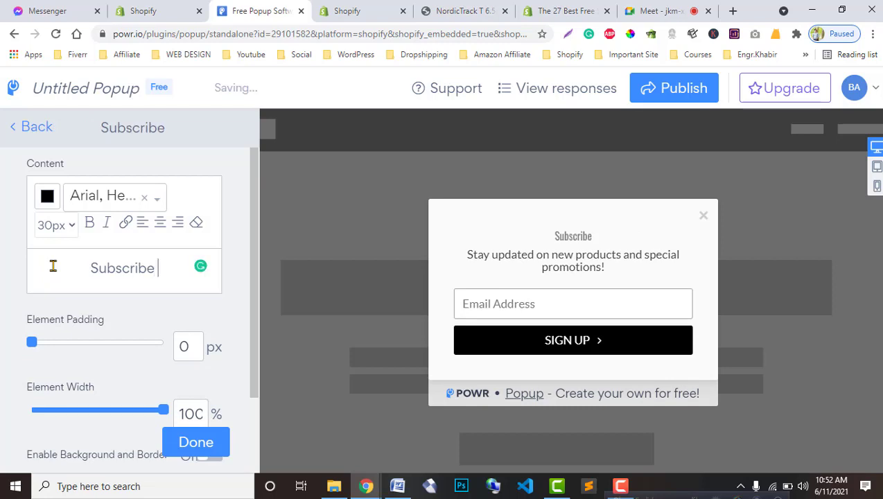
type("please")
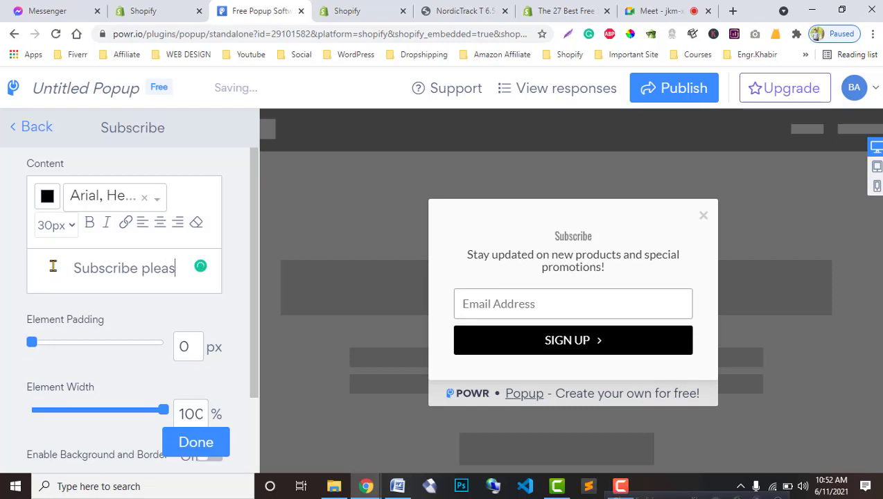
key("BackSpace")
key("BackSpace")
key("BackSpace")
key("BackSpace")
key("BackSpace")
key("BackSpace")
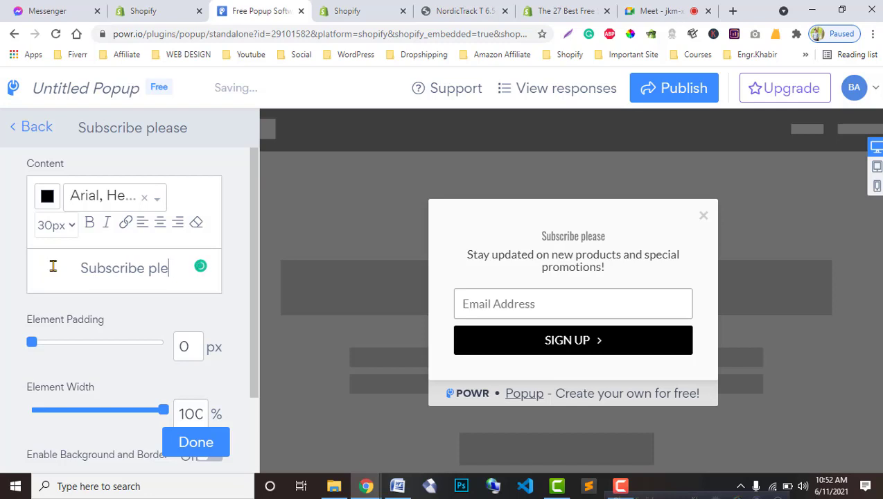
type("Now")
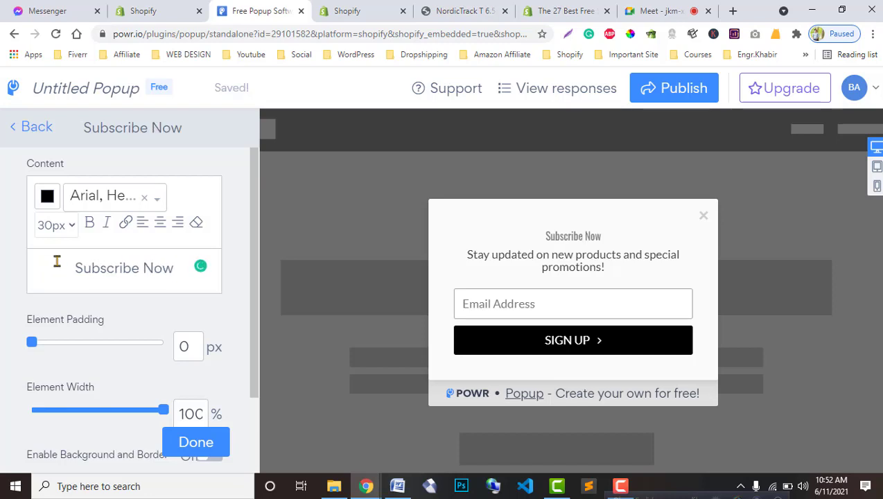
Step: Set heading padding to 0, width to 23%, and turn on its background and border
left_click(58, 342)
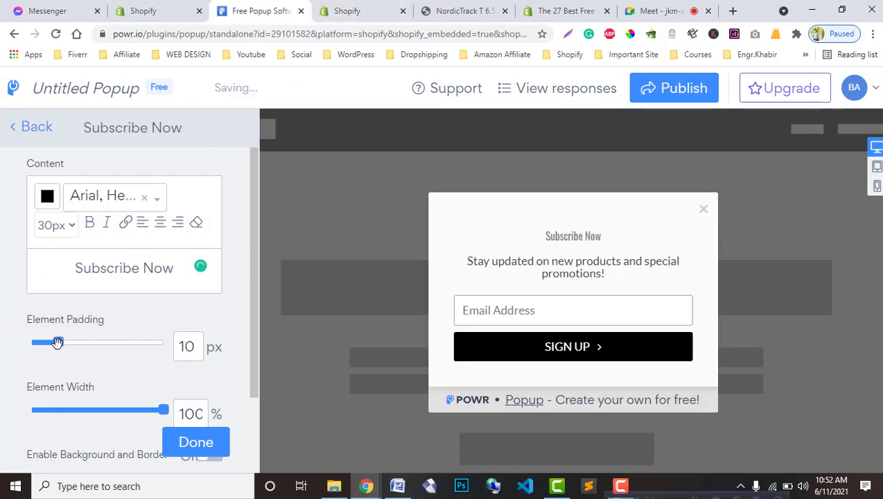
left_click_drag(58, 342, 1, 349)
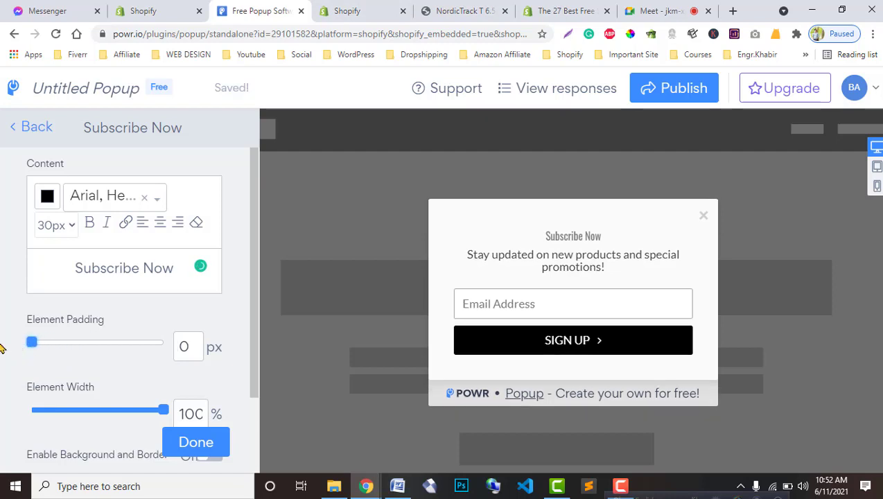
left_click_drag(165, 408, 189, 402)
scroll(175, 421, "down", 2)
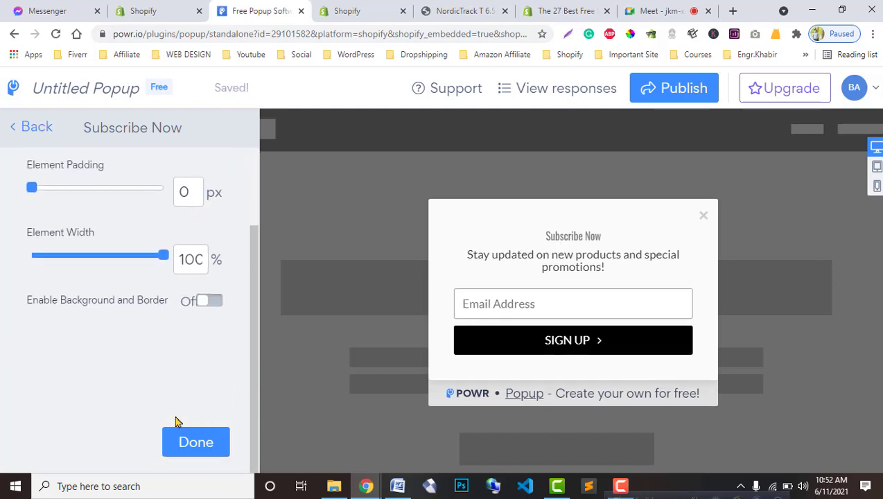
left_click(211, 301)
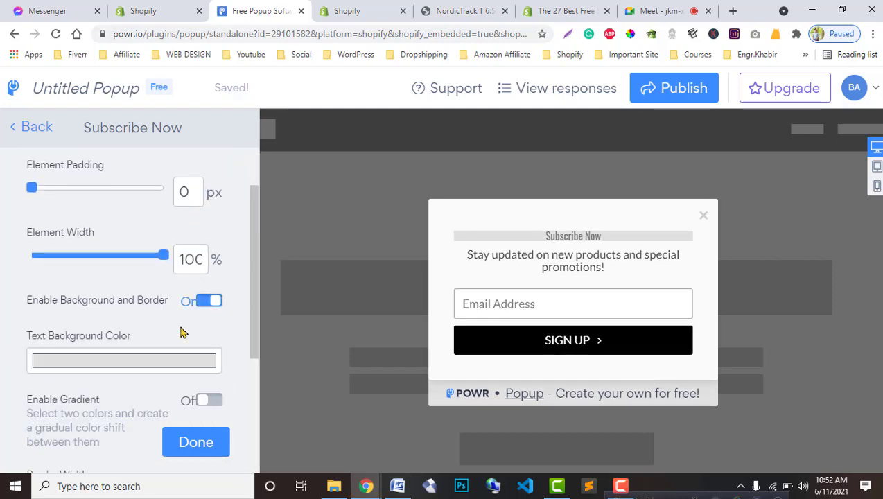
scroll(187, 430, "down", 1)
scroll(173, 379, "up", 3)
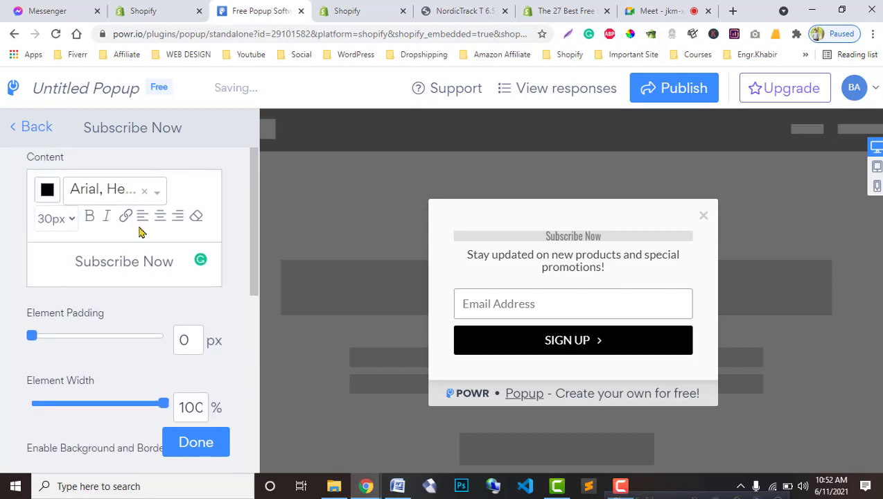
left_click(16, 134)
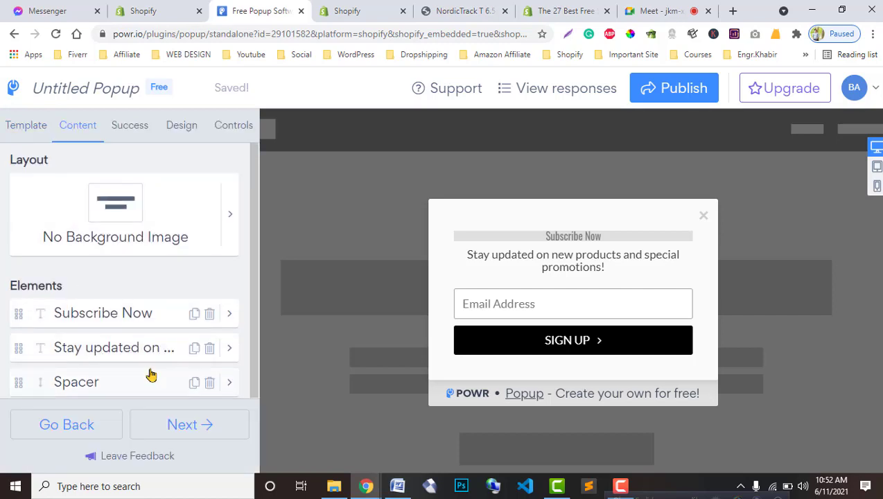
Step: Try a larger spacer below the subtitle, then go back to the element list
scroll(91, 291, "down", 1)
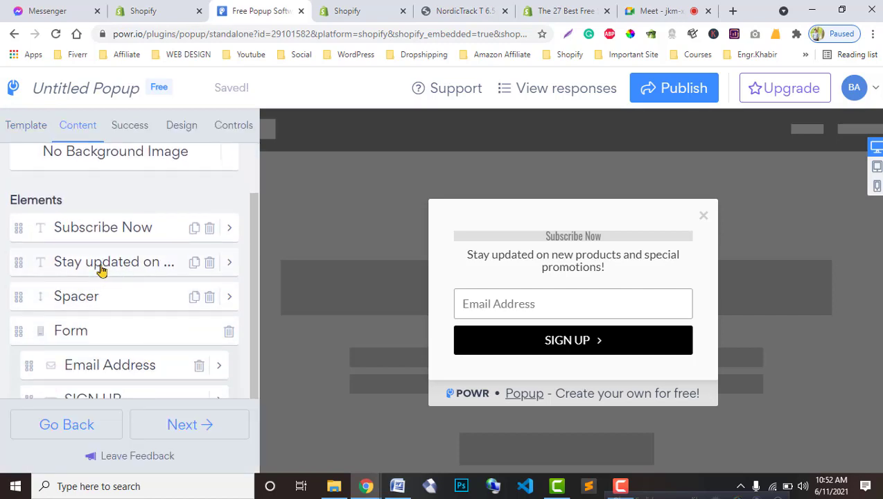
left_click_drag(507, 254, 624, 279)
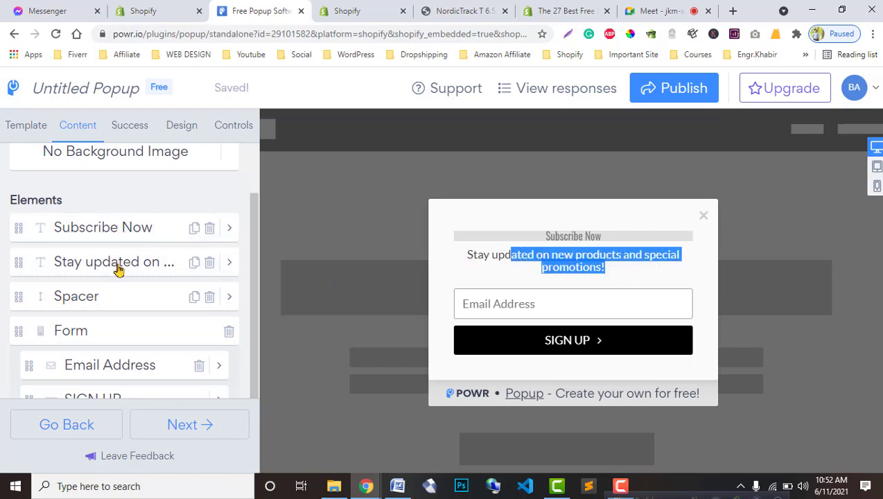
left_click(95, 300)
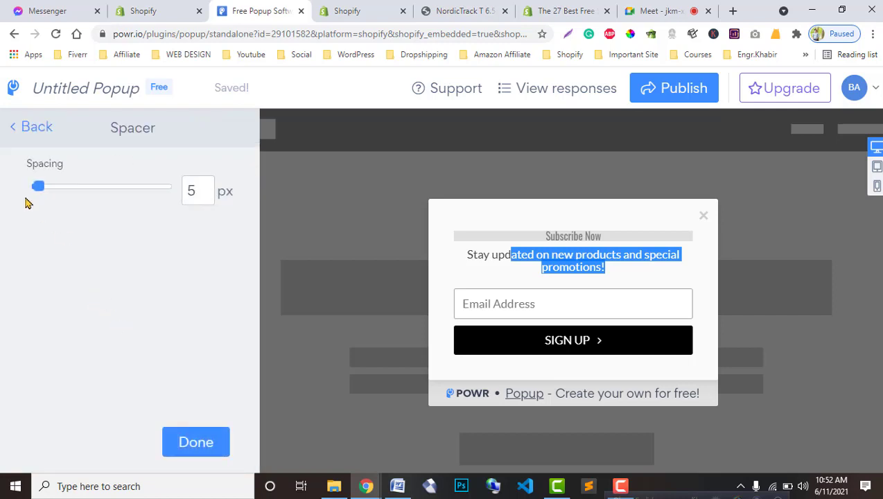
left_click_drag(33, 188, 10, 211)
left_click(7, 119)
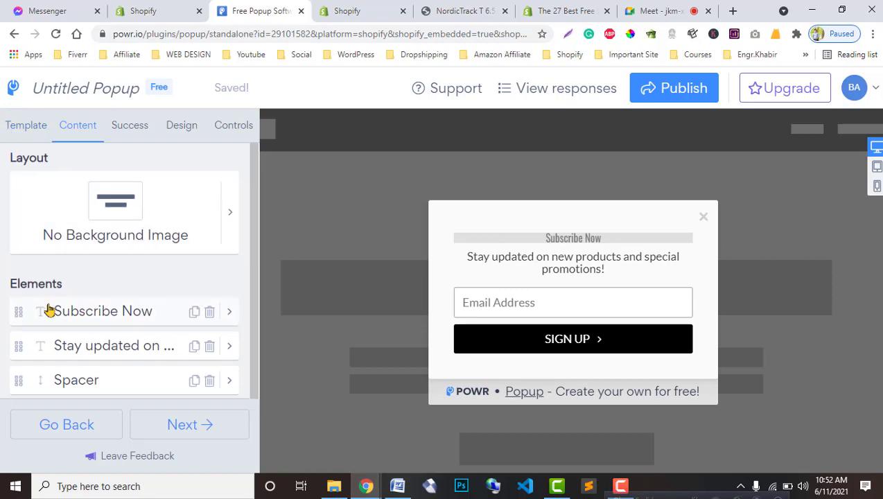
Step: Make the email field required and add the 'Yes, I agree to the Terms & Conditions' opt-in checkbox
scroll(87, 319, "down", 1)
scroll(86, 334, "down", 2)
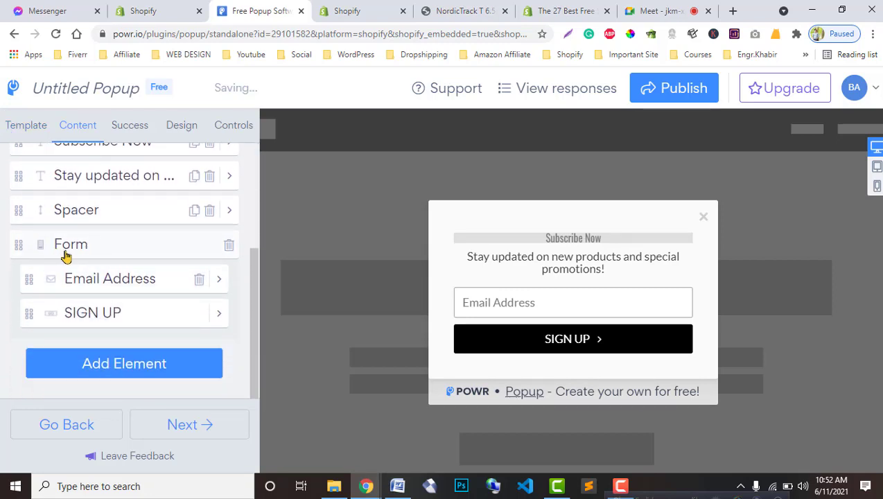
left_click(107, 282)
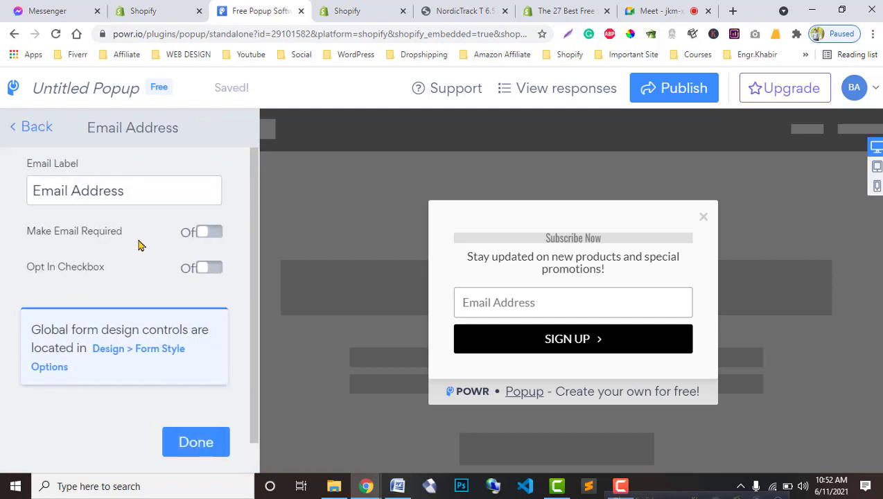
left_click(139, 189)
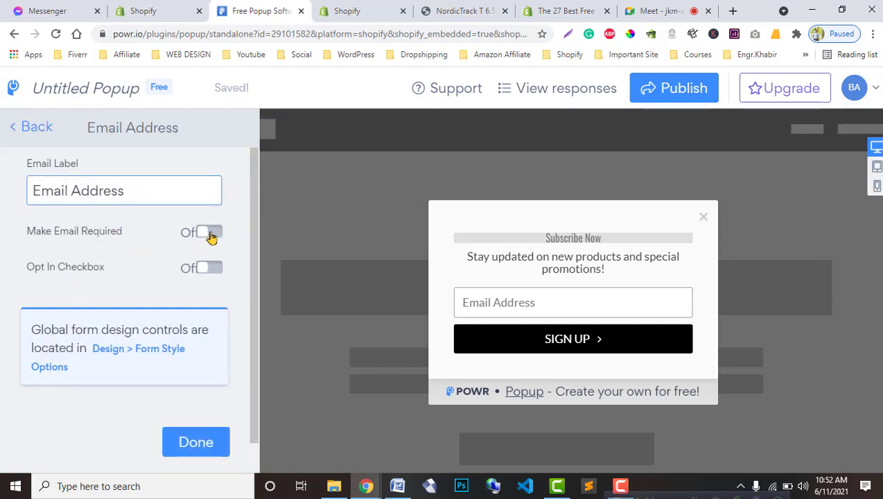
left_click(210, 234)
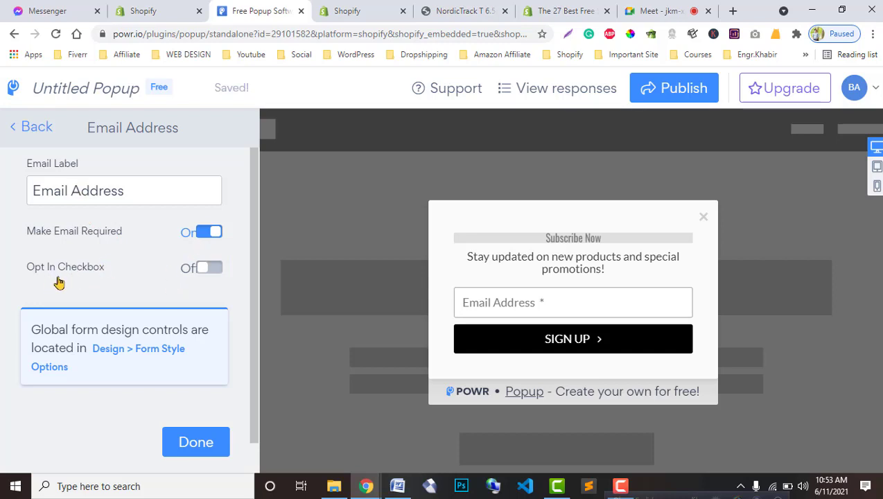
left_click(203, 276)
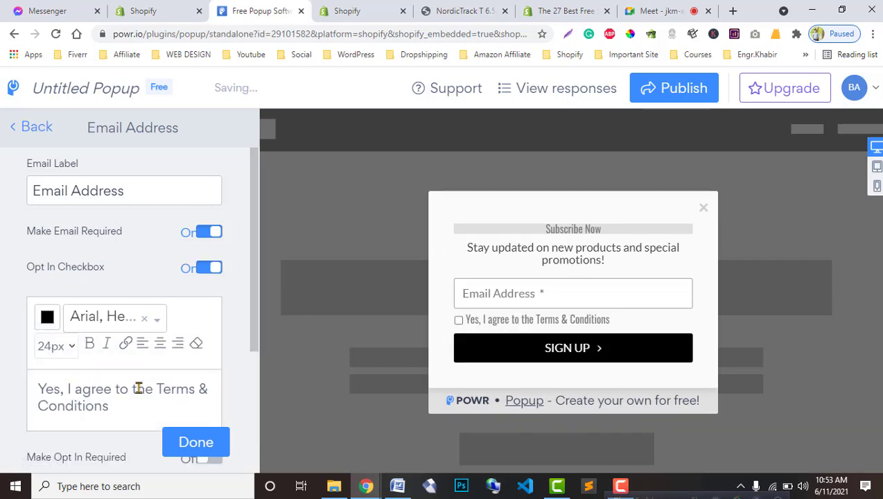
Step: Open the SIGN UP button element and change its background colour to purple
left_click(17, 134)
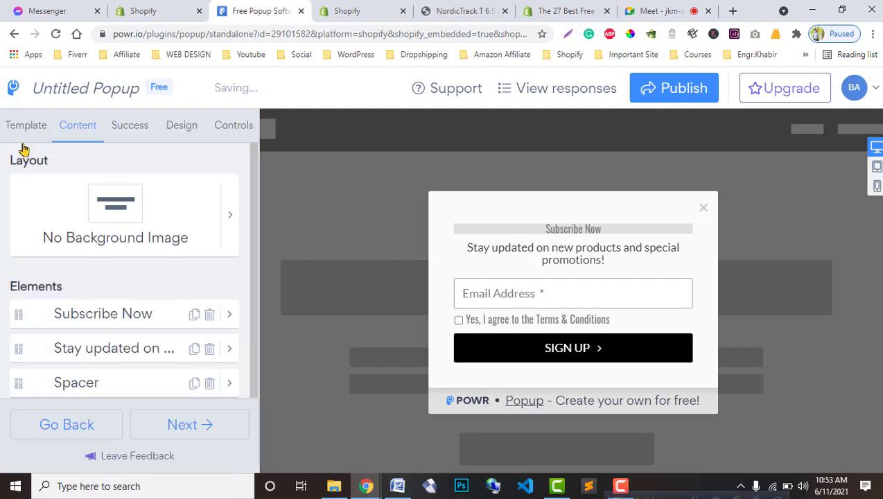
scroll(108, 292, "down", 3)
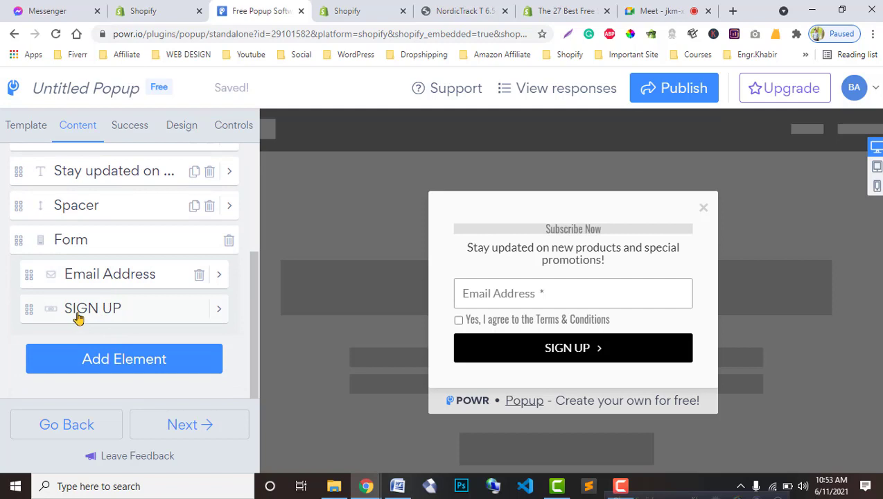
left_click(79, 312)
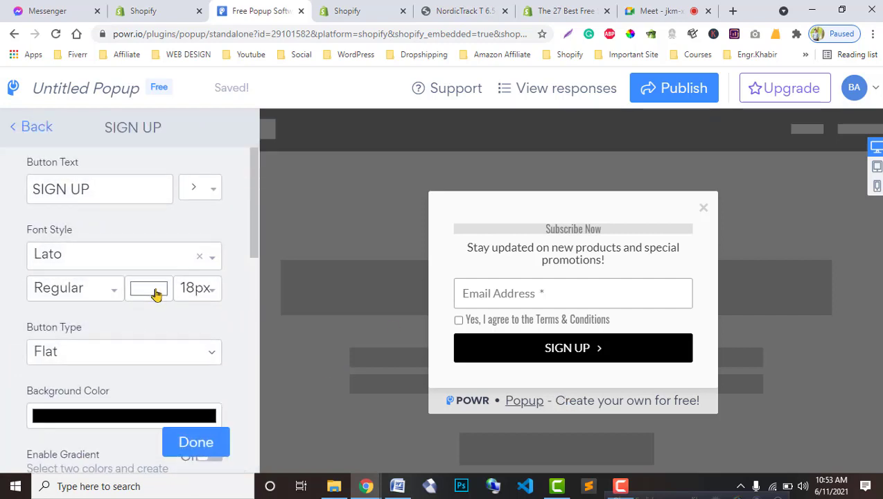
scroll(155, 294, "down", 2)
left_click(158, 292)
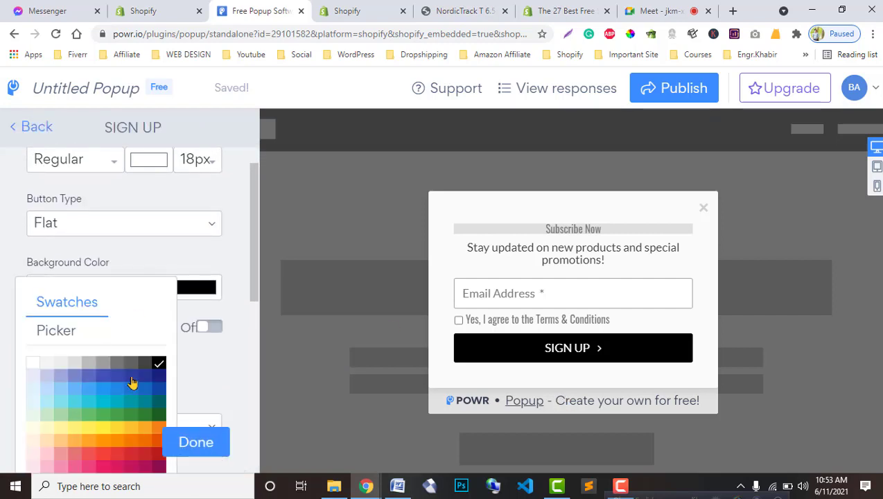
left_click(102, 415)
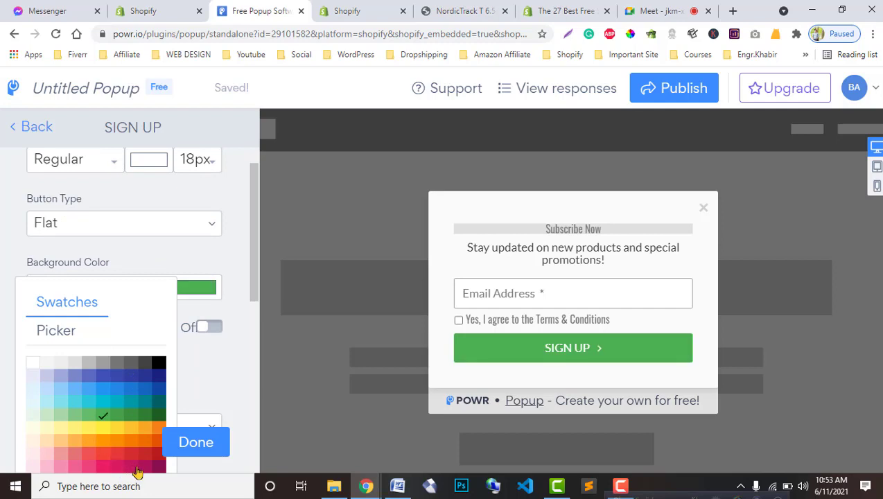
left_click(133, 468)
scroll(102, 409, "down", 2)
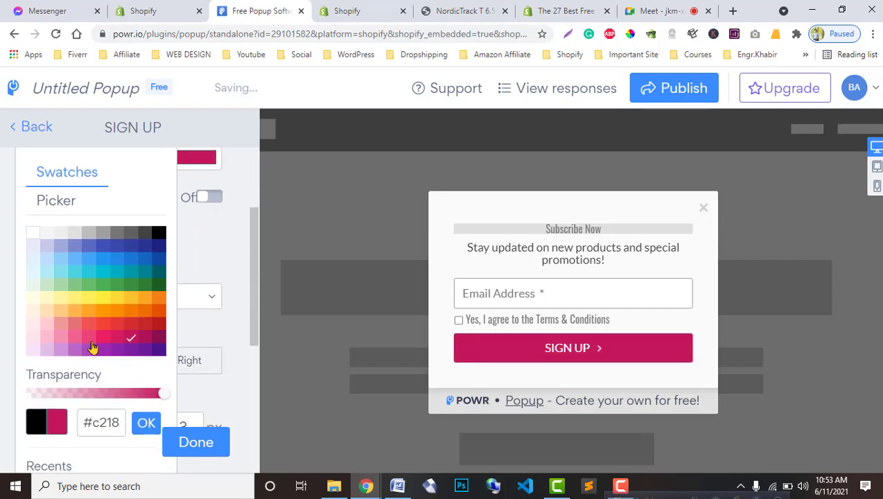
left_click(101, 352)
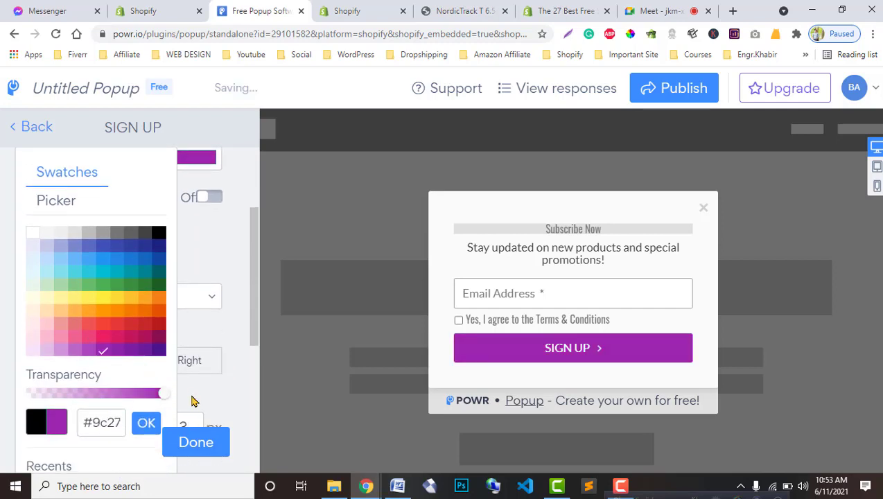
scroll(85, 320, "up", 4)
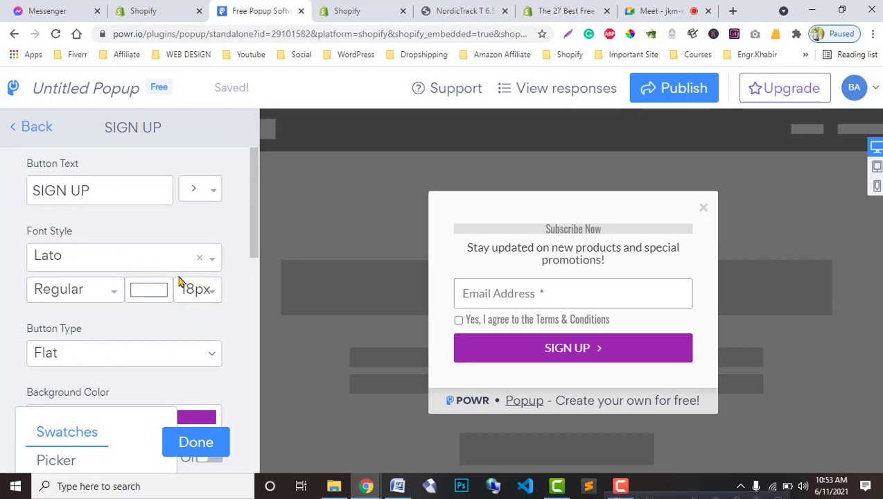
Step: Pick a new font colour for the SIGN UP button text and return to the elements list
left_click(156, 296)
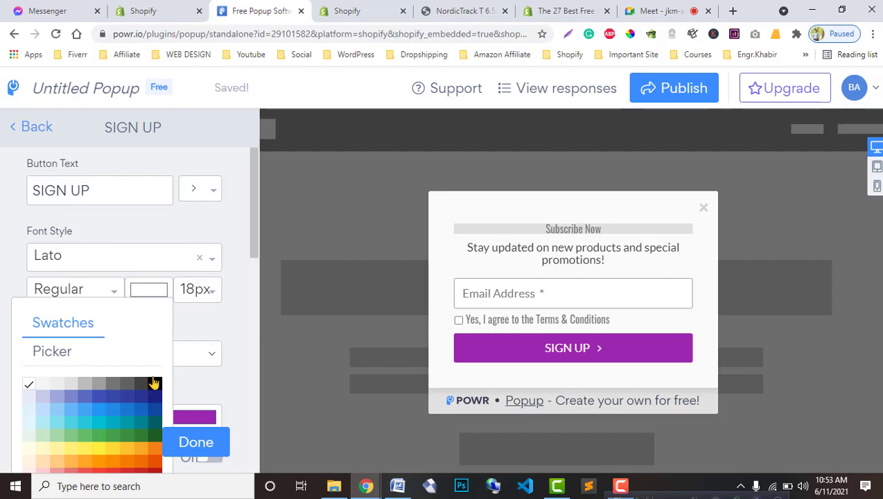
left_click(154, 383)
left_click(85, 384)
left_click(28, 128)
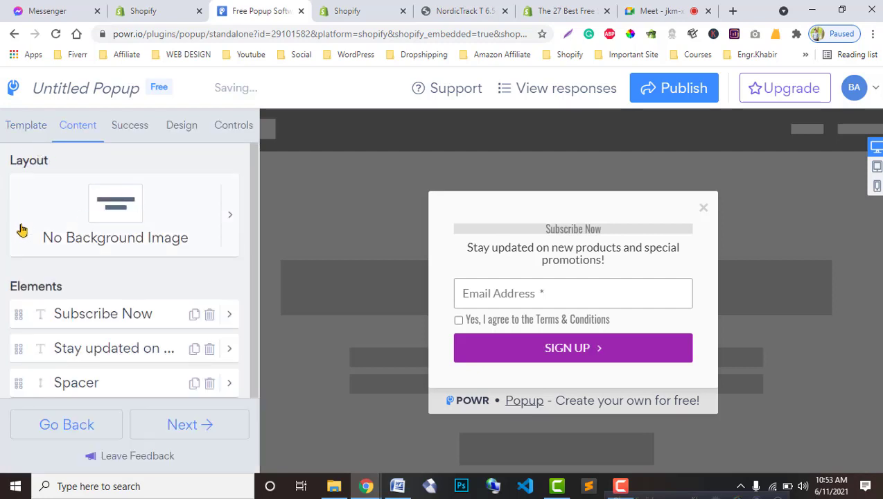
scroll(33, 234, "down", 3)
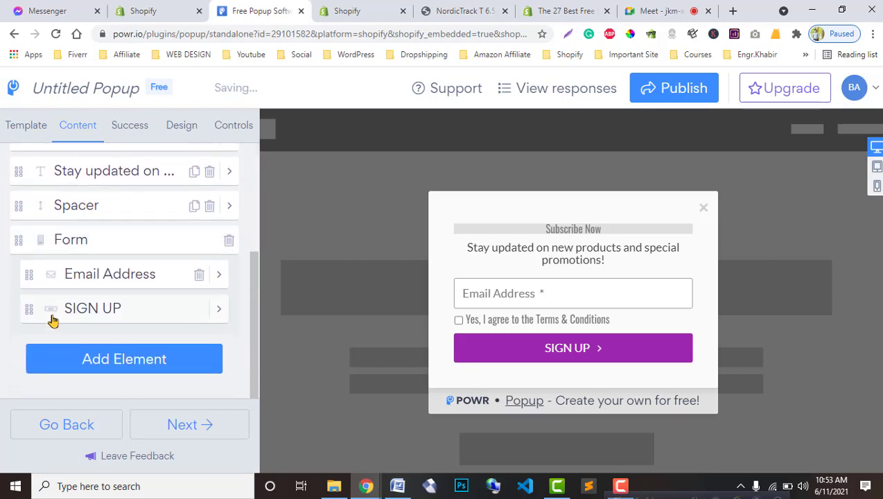
scroll(63, 335, "up", 5)
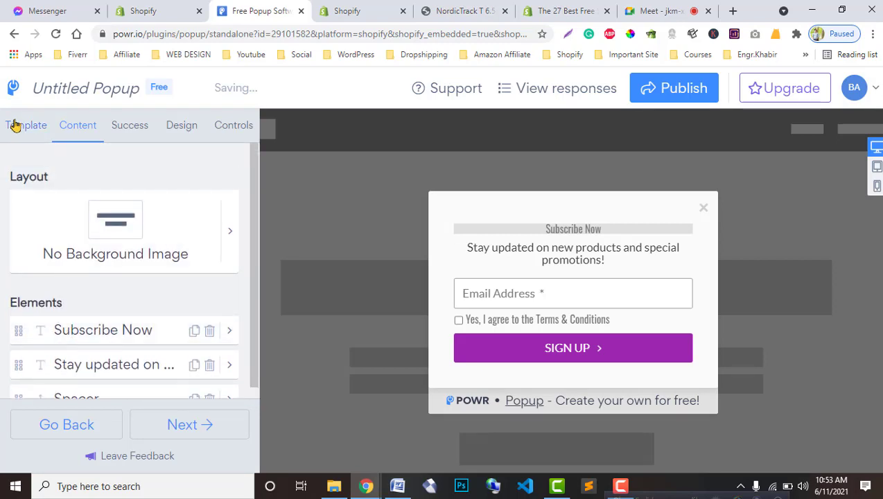
Step: Advance to the Success step and review its checkmark, spacer and 'Thank you for signing up!' elements
left_click(195, 424)
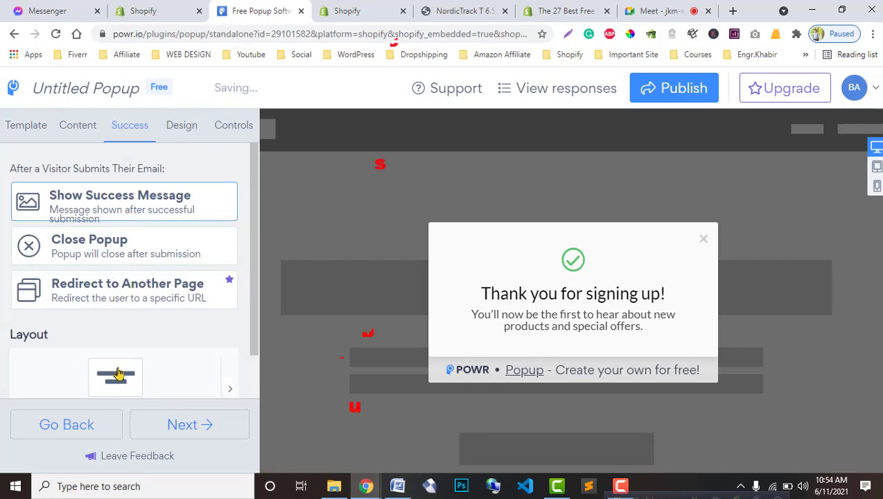
scroll(115, 367, "down", 2)
scroll(100, 334, "down", 1)
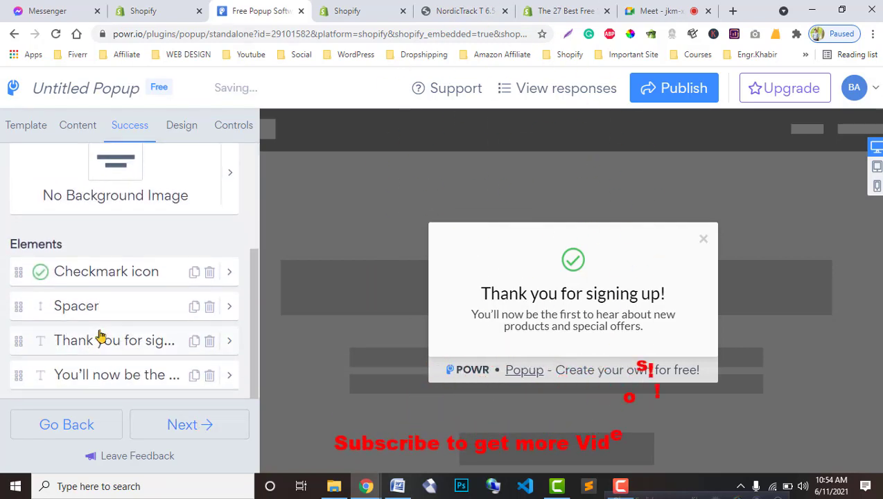
scroll(100, 336, "down", 1)
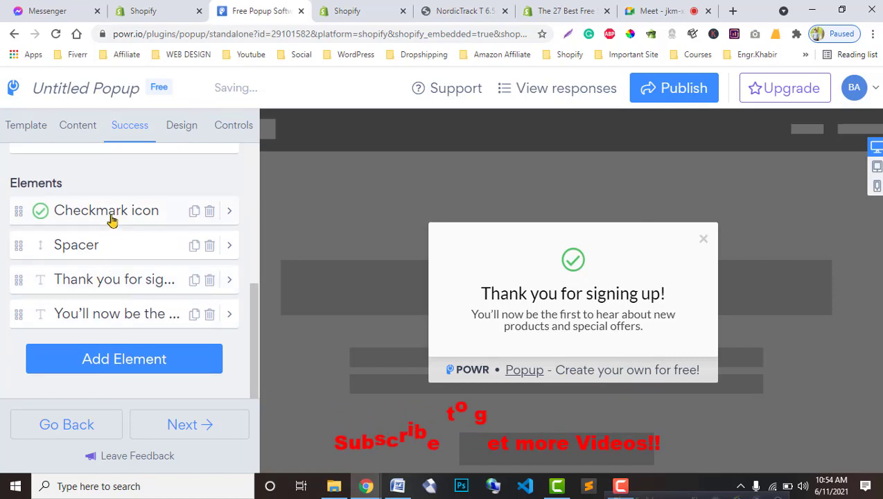
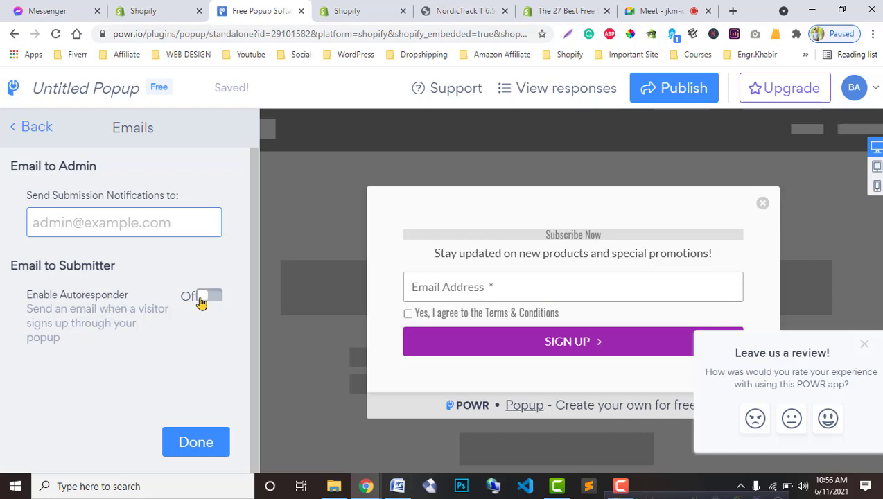
Step: Preview the autoresponder email editor, then leave the autoresponder off and finish the email settings
left_click(204, 298)
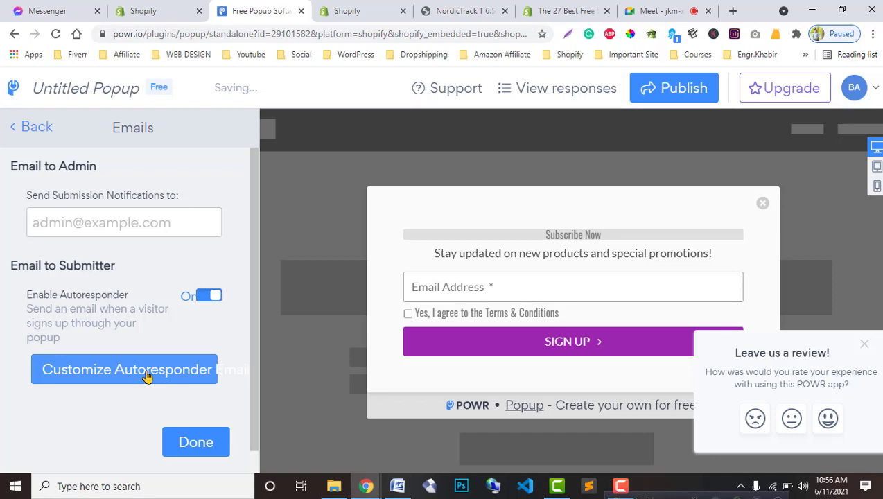
left_click(147, 375)
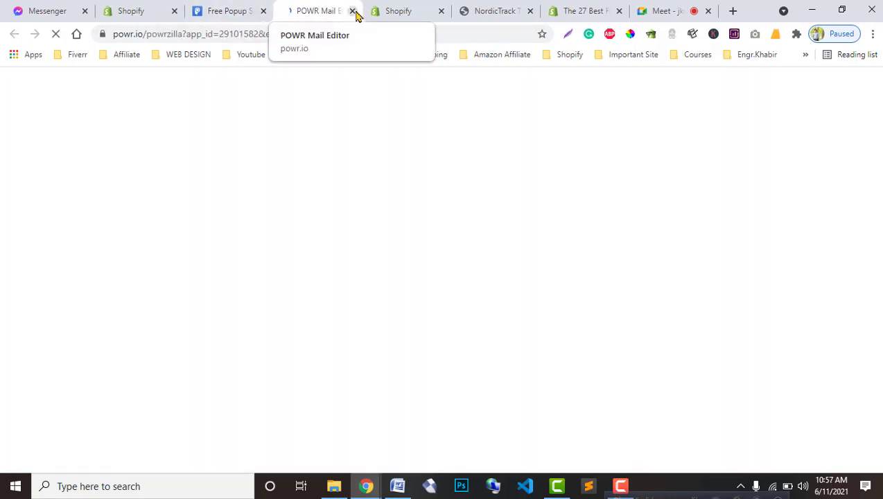
left_click(354, 12)
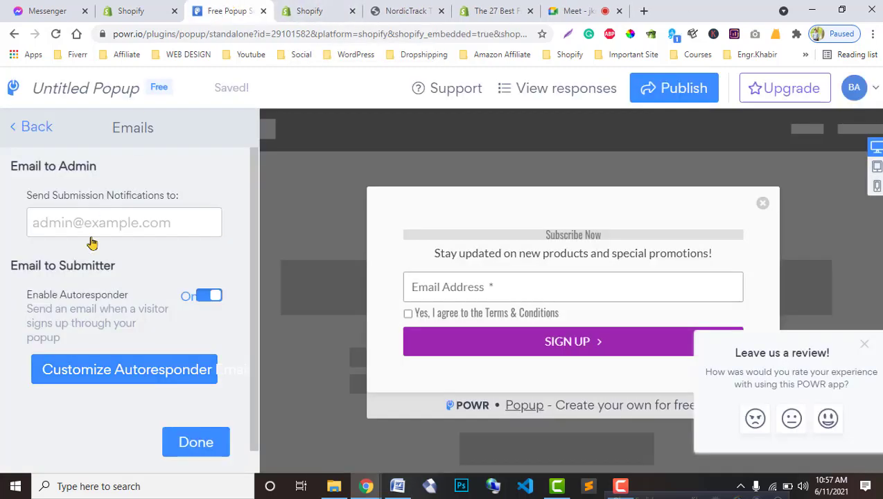
left_click(194, 296)
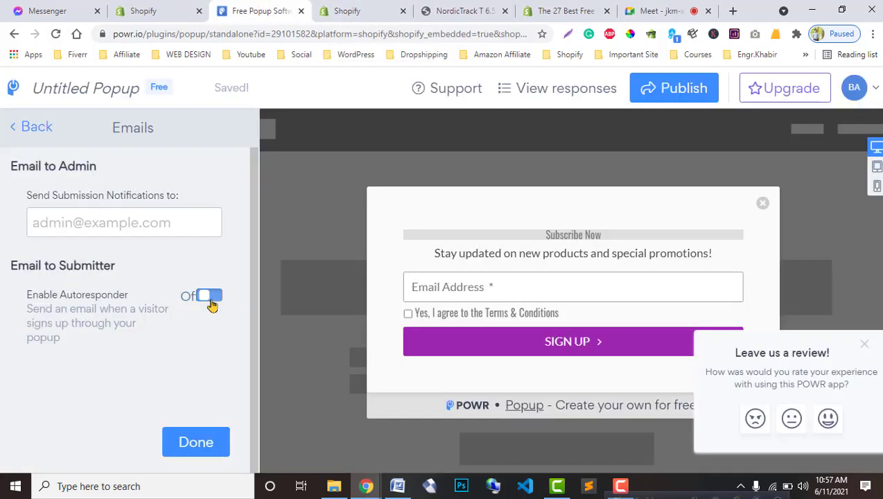
left_click(182, 441)
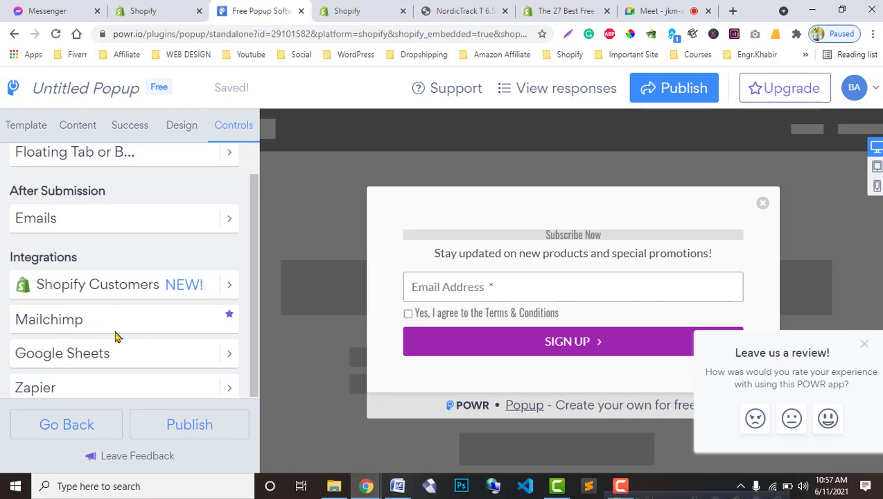
Step: Scroll through the POWR Popup Controls list to review the Subscribe Now signup form
scroll(145, 305, "down", 1)
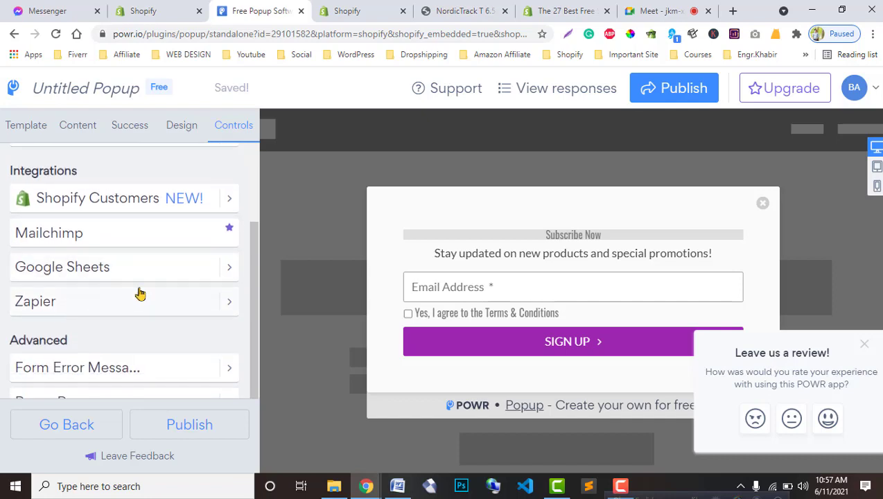
scroll(138, 333, "down", 2)
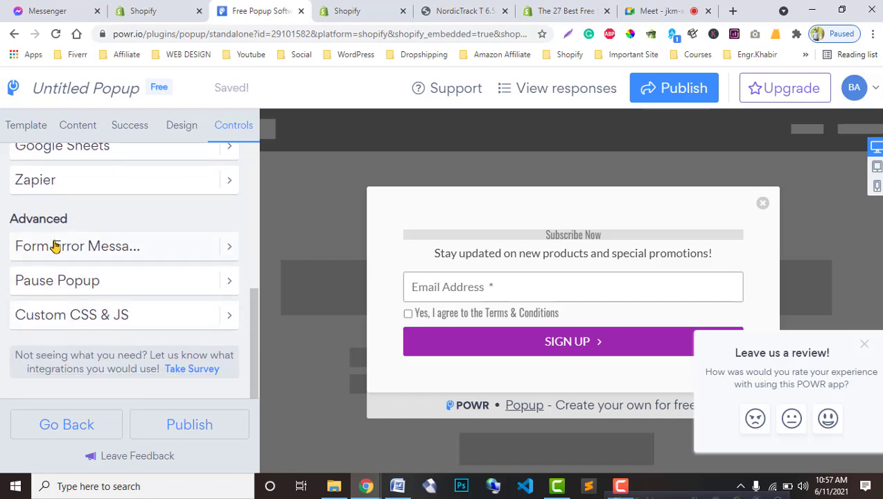
scroll(134, 340, "up", 3)
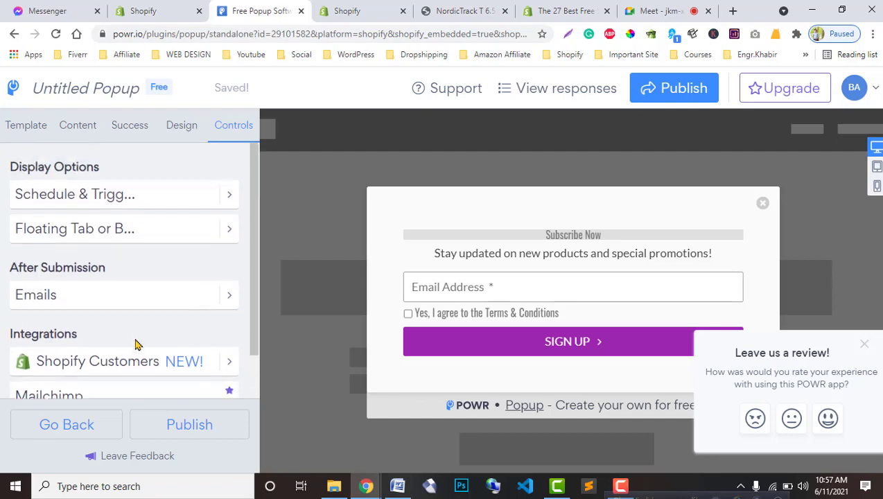
scroll(86, 310, "down", 2)
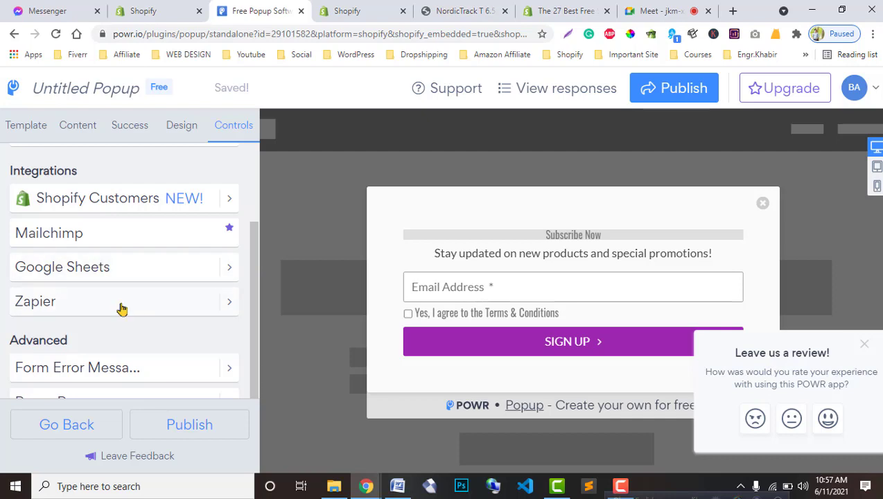
scroll(121, 308, "down", 2)
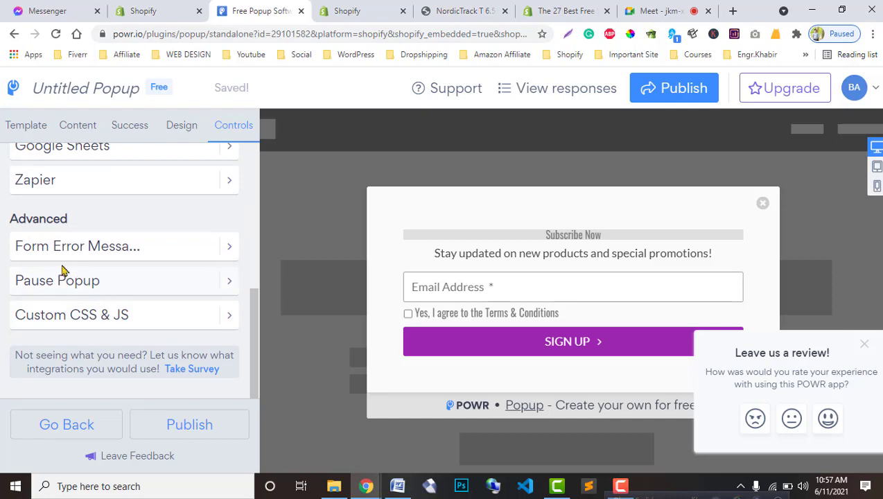
scroll(100, 336, "up", 4)
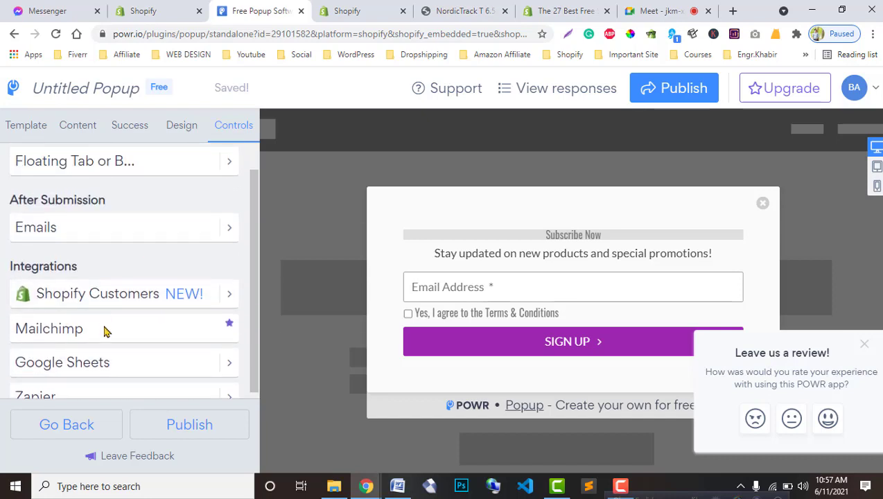
scroll(108, 340, "down", 4)
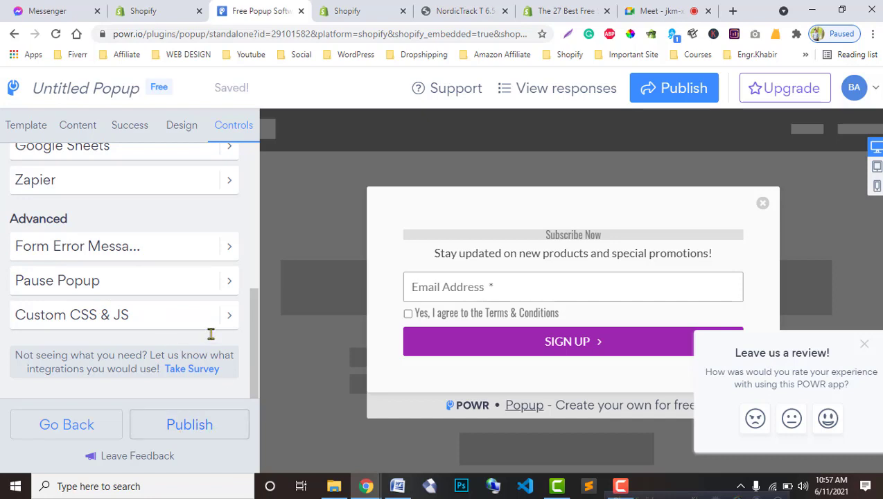
Step: Open Publish's install-on-specific-pages options without choosing a page, then view the NordicTrack treadmill page
left_click(199, 429)
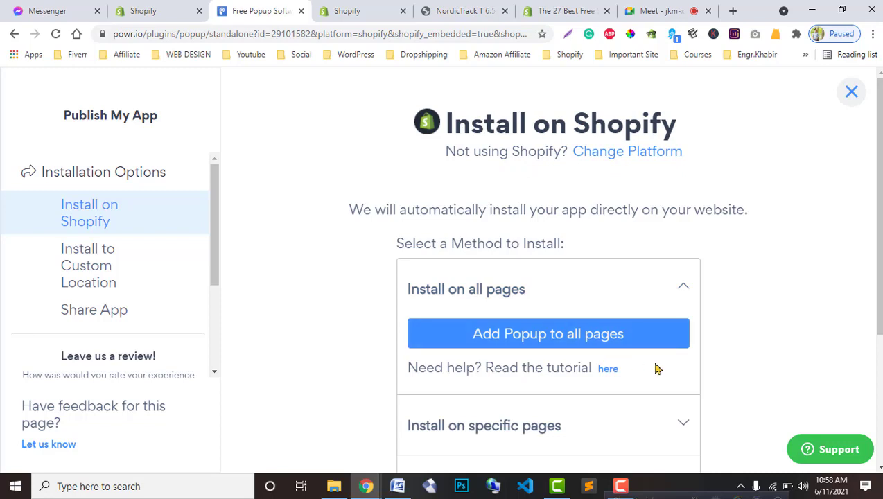
scroll(656, 369, "down", 1)
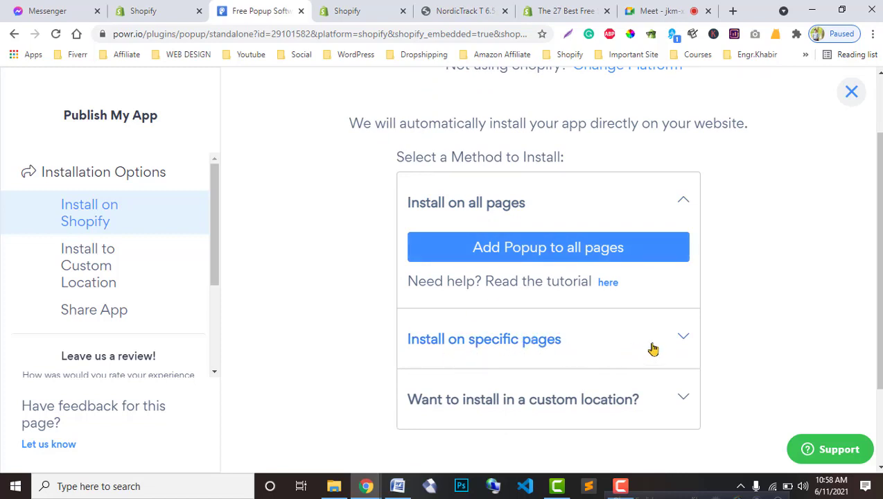
left_click(679, 339)
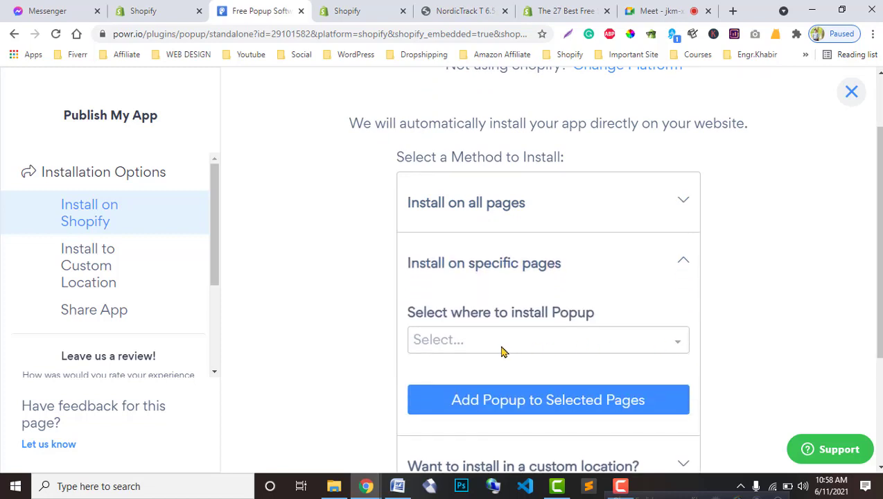
left_click(643, 337)
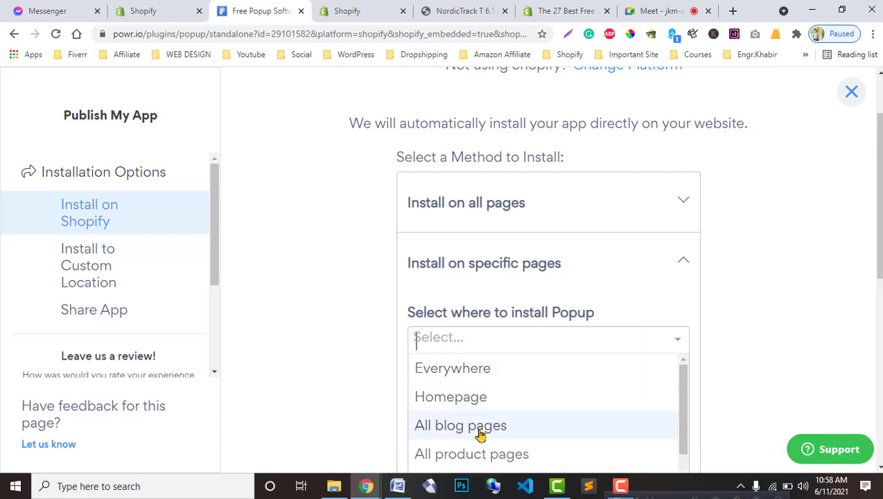
scroll(480, 434, "down", 5)
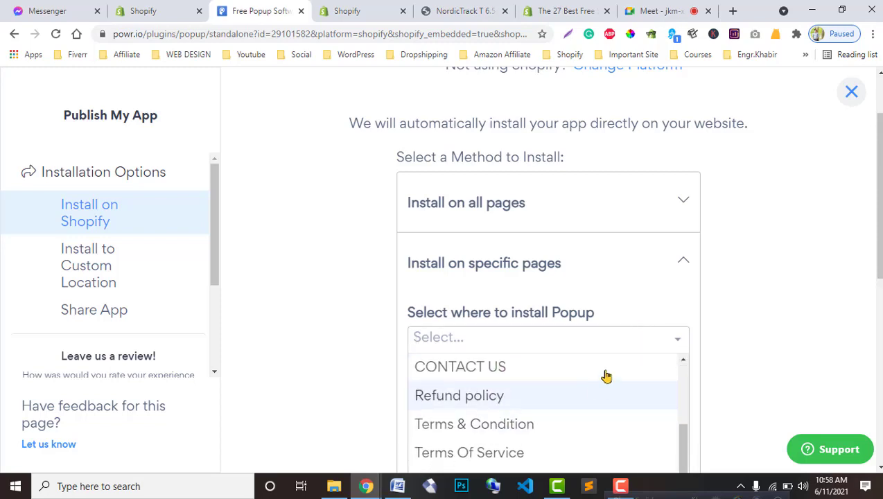
left_click(671, 342)
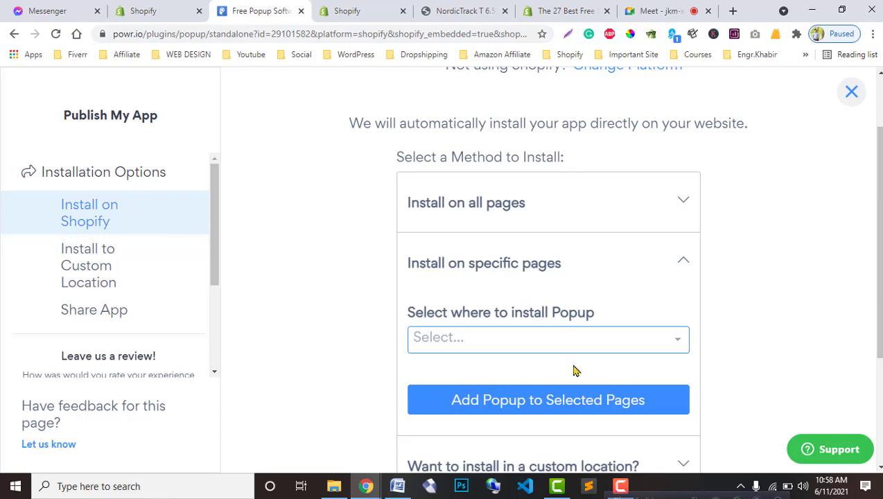
left_click(459, 10)
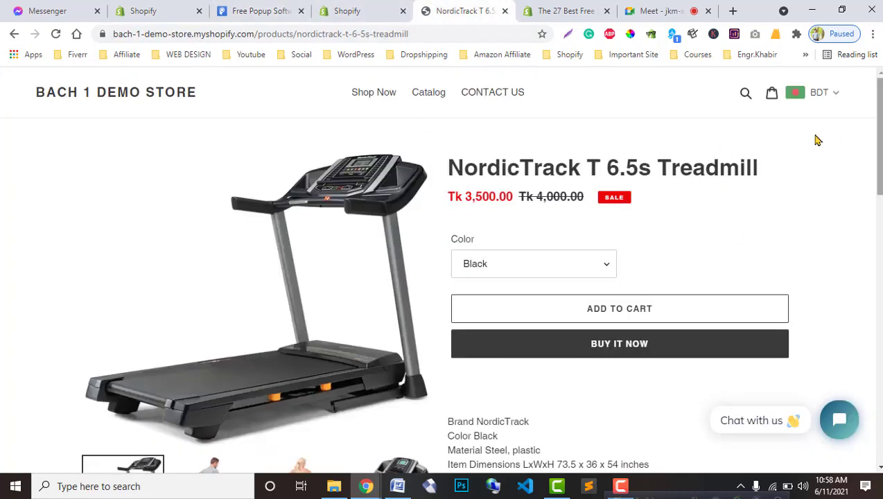
Step: Browse from the storefront homepage to the Fisher-Price baby dome product page
left_click(86, 93)
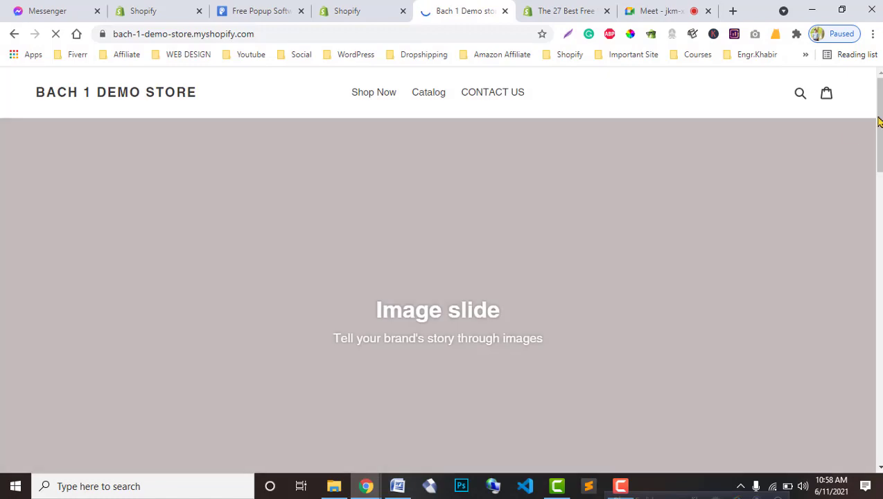
left_click_drag(878, 122, 878, 121)
left_click(325, 9)
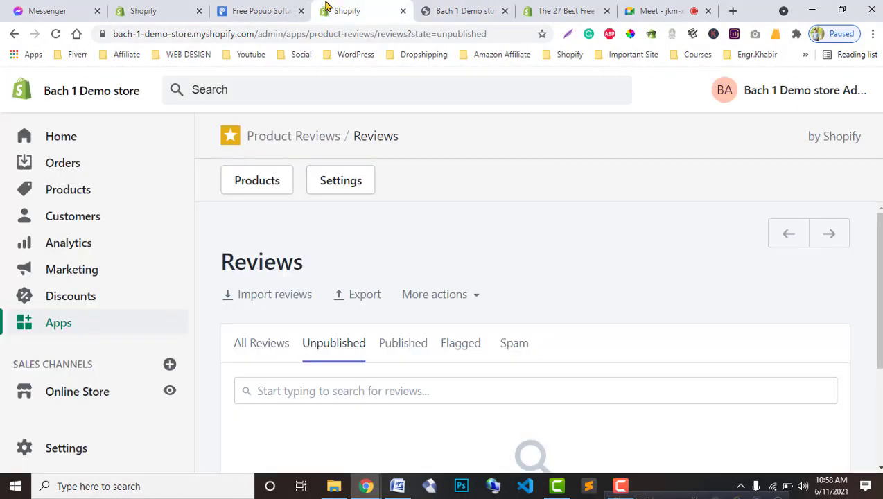
left_click(276, 8)
left_click(464, 10)
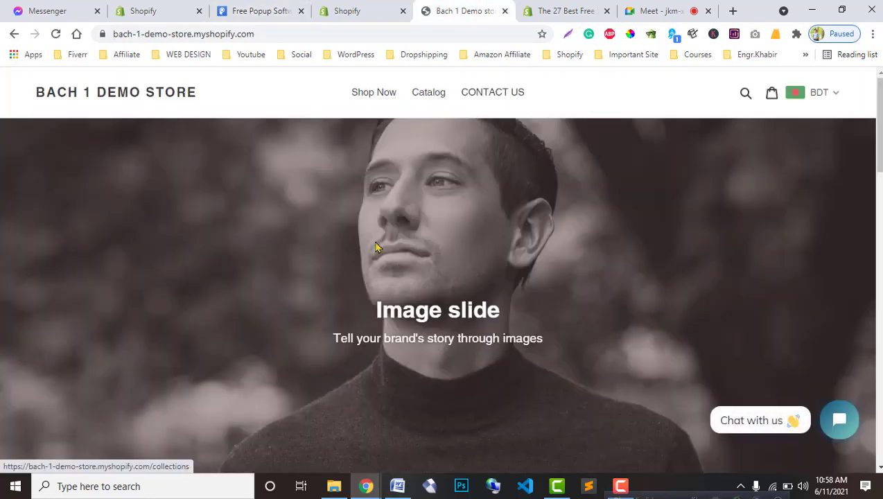
scroll(351, 350, "down", 7)
left_click(350, 323)
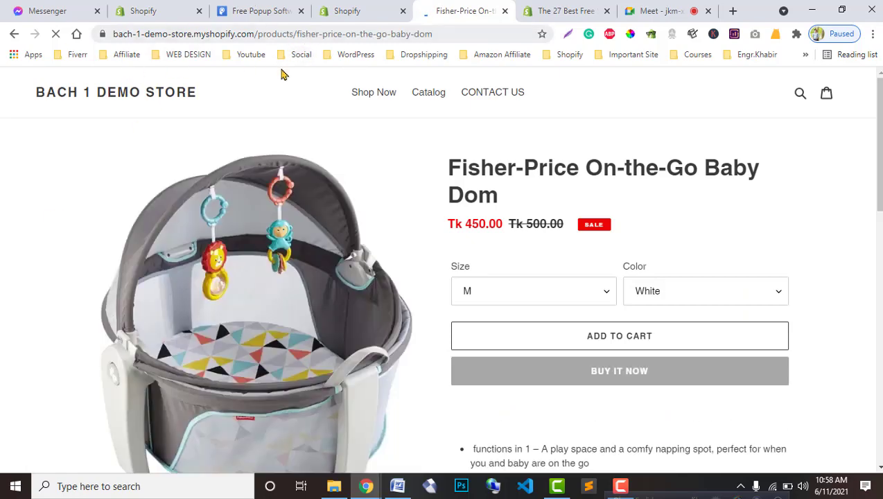
scroll(332, 360, "down", 3)
Step: Copy the popup's embed code from the custom-location install option, leaving the page list unset
left_click(257, 9)
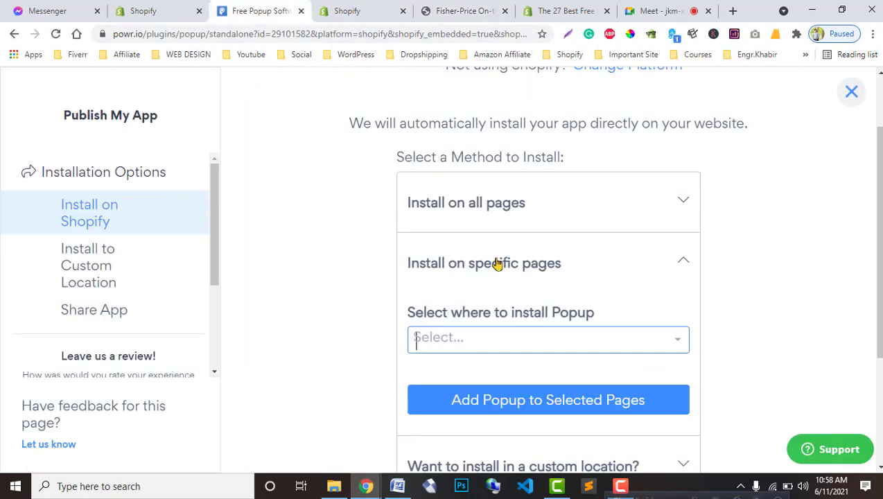
left_click(672, 345)
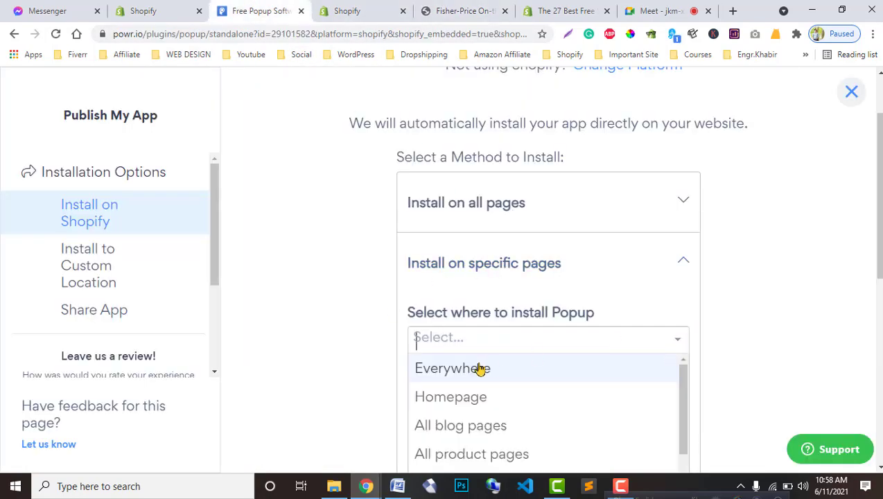
scroll(473, 402, "down", 3)
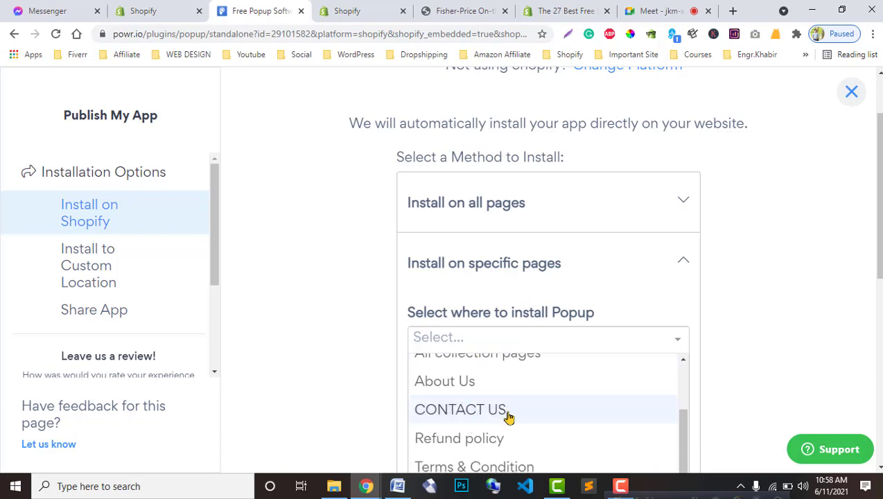
scroll(500, 426, "down", 2)
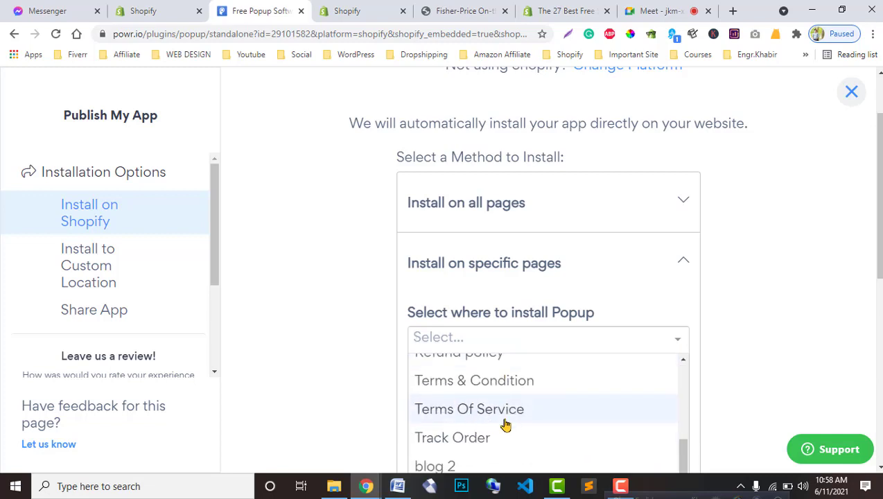
left_click(672, 339)
scroll(762, 350, "down", 3)
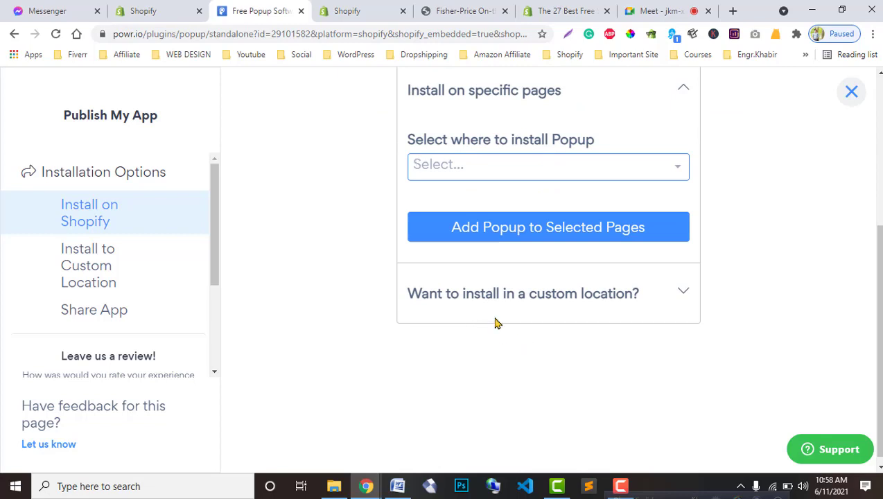
left_click(678, 294)
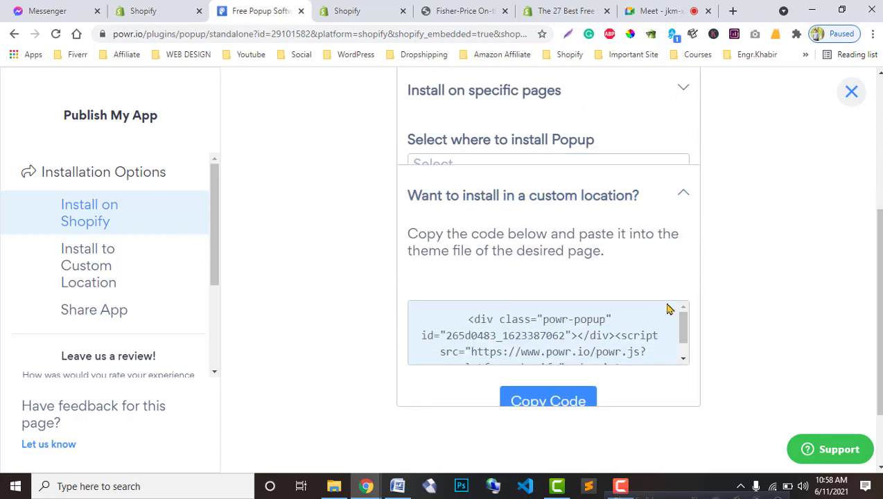
left_click(547, 361)
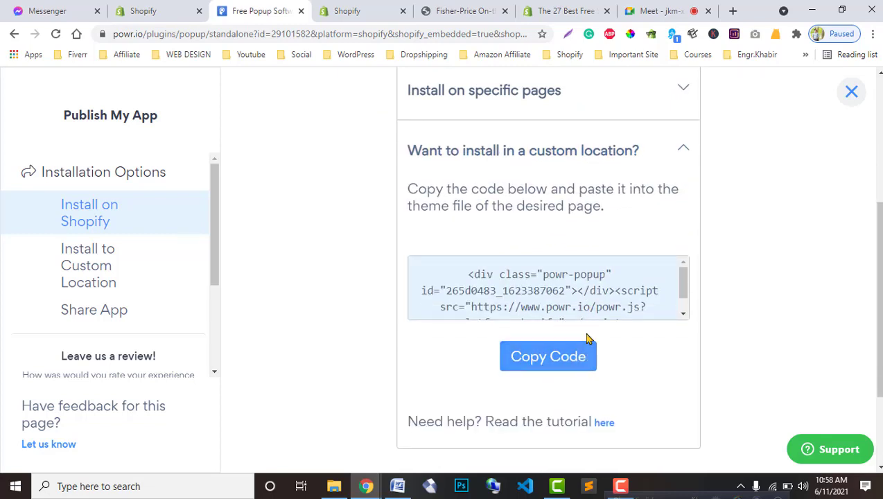
Step: Add the subscribe popup to all pages, so it is listed as Everywhere
scroll(757, 335, "up", 4)
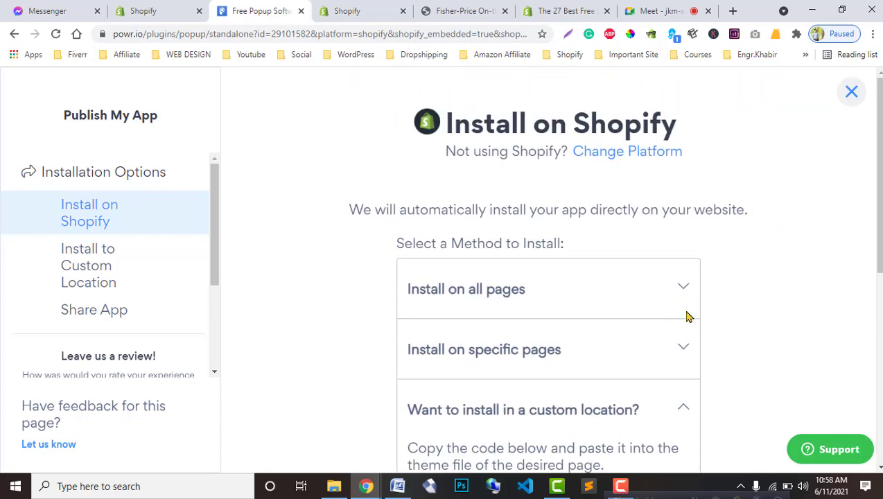
left_click(666, 297)
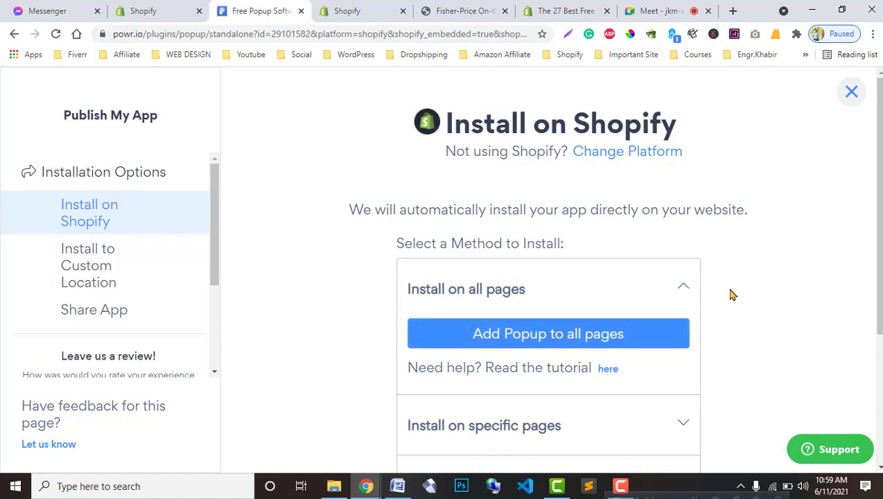
left_click(613, 338)
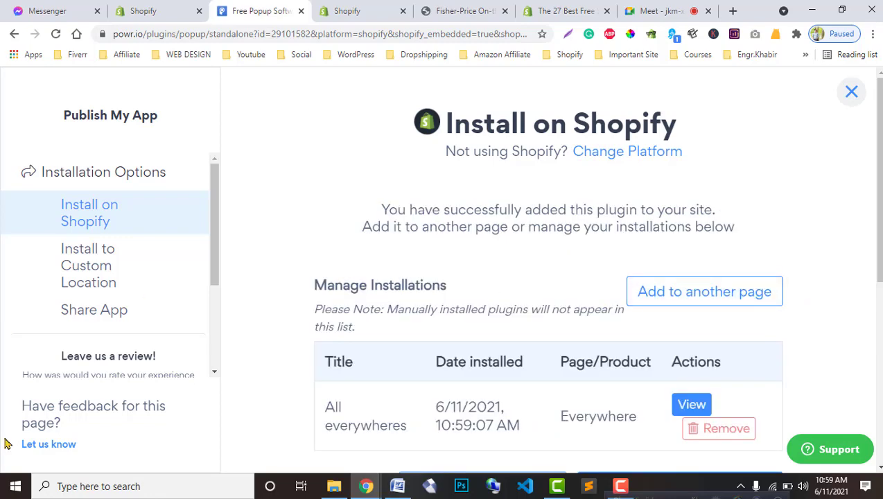
scroll(571, 374, "down", 2)
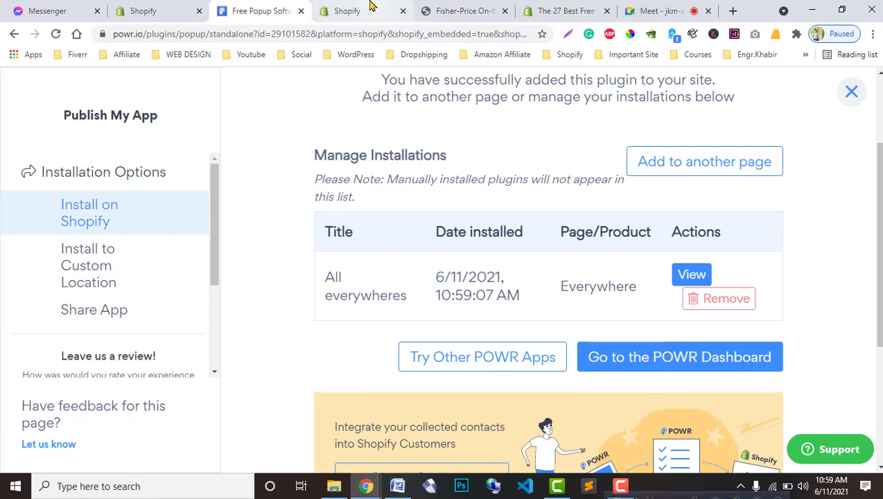
scroll(554, 253, "up", 2)
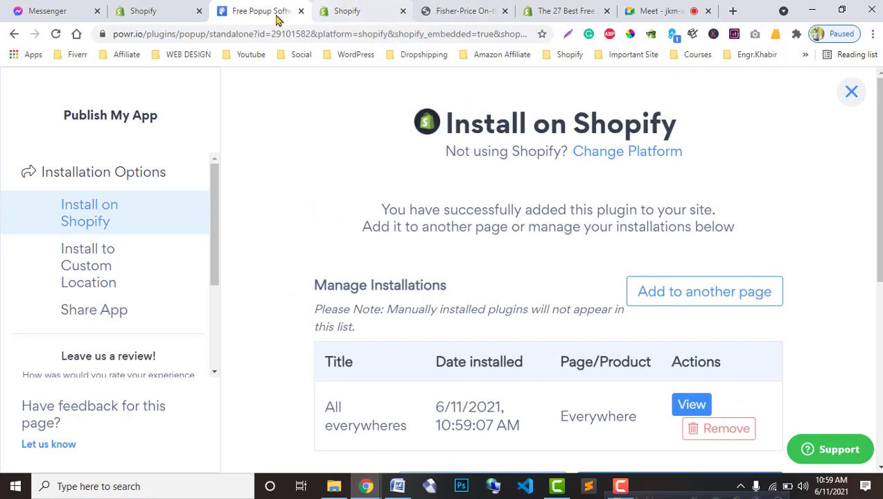
Step: Reload the storefront home page to confirm the Subscribe Now popup appears, then close it
left_click(329, 10)
key("ctrl+Tab")
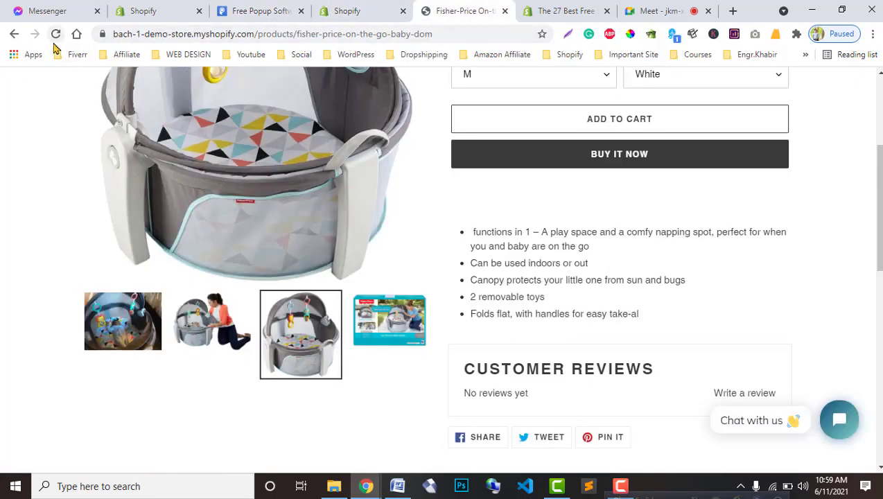
left_click(56, 33)
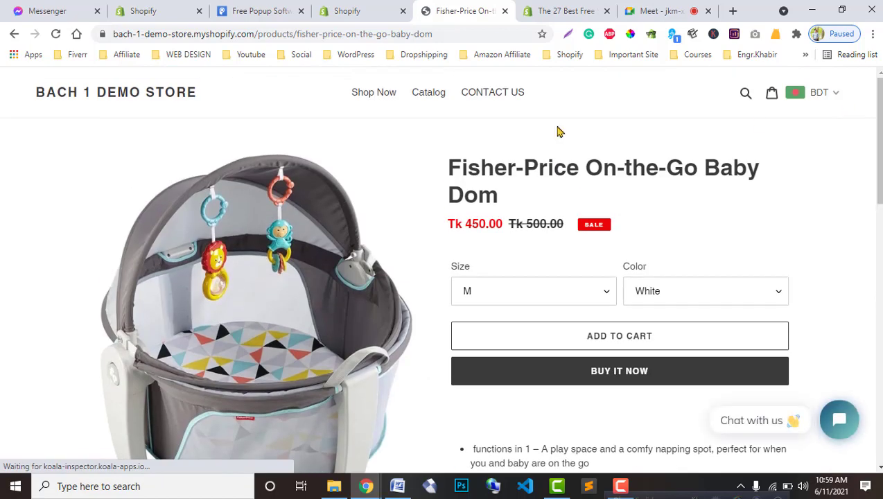
left_click(154, 97)
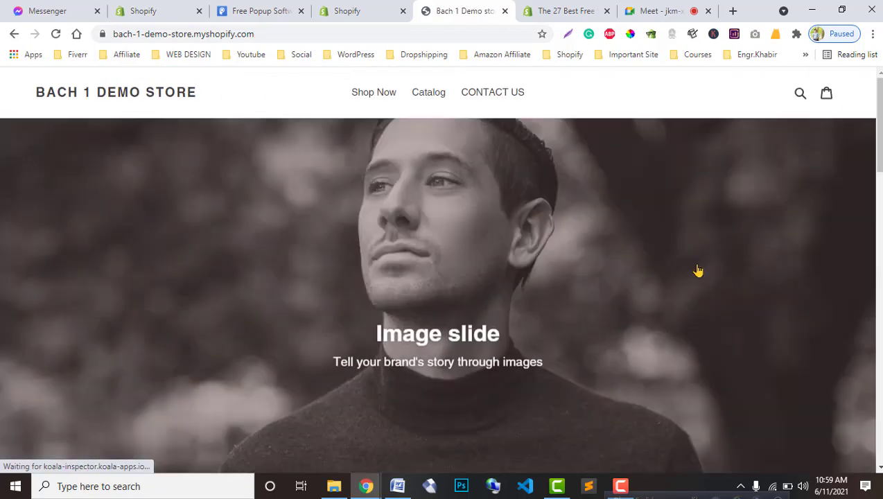
left_click(56, 35)
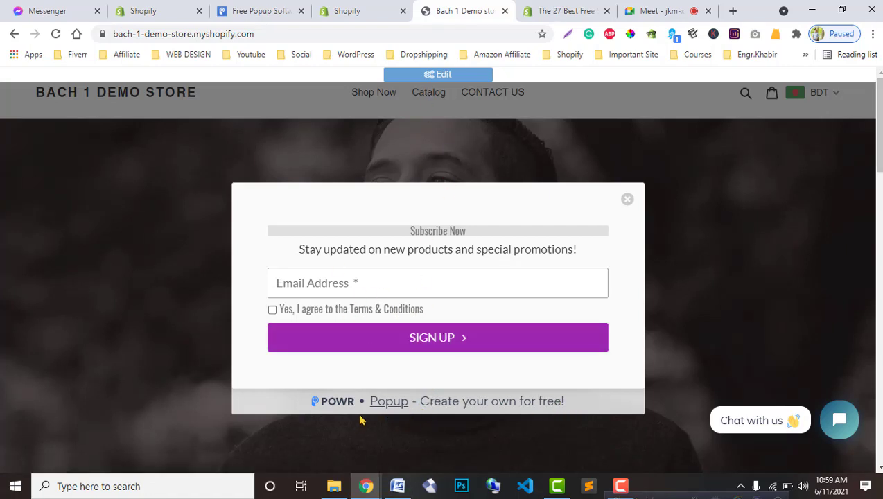
left_click(447, 74)
left_click(628, 201)
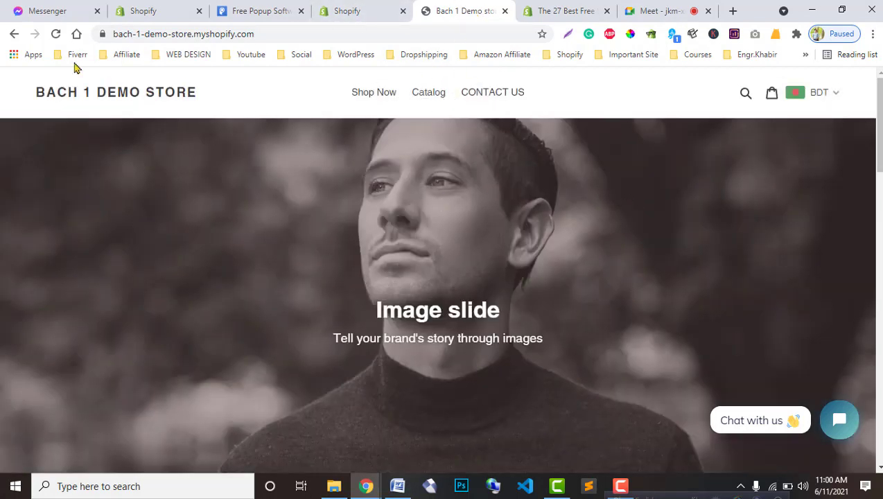
Step: Reload the store home page, then close the POWR installation tab
left_click(55, 34)
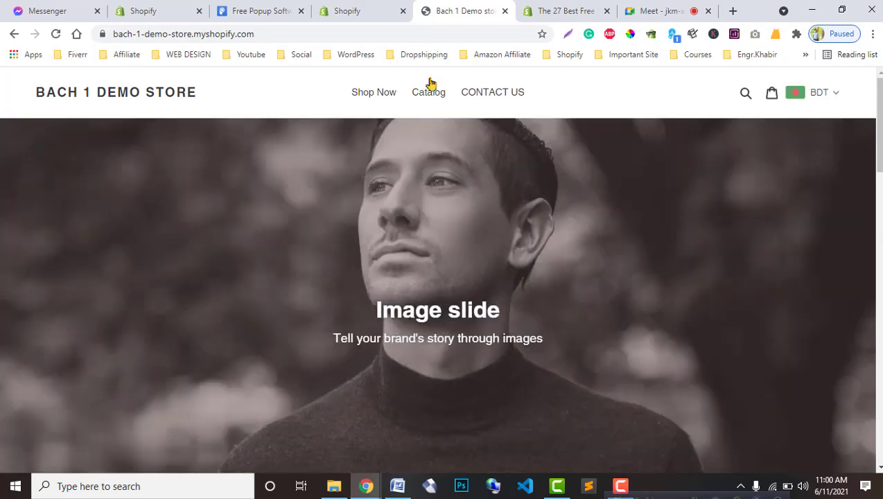
left_click(338, 9)
left_click(236, 8)
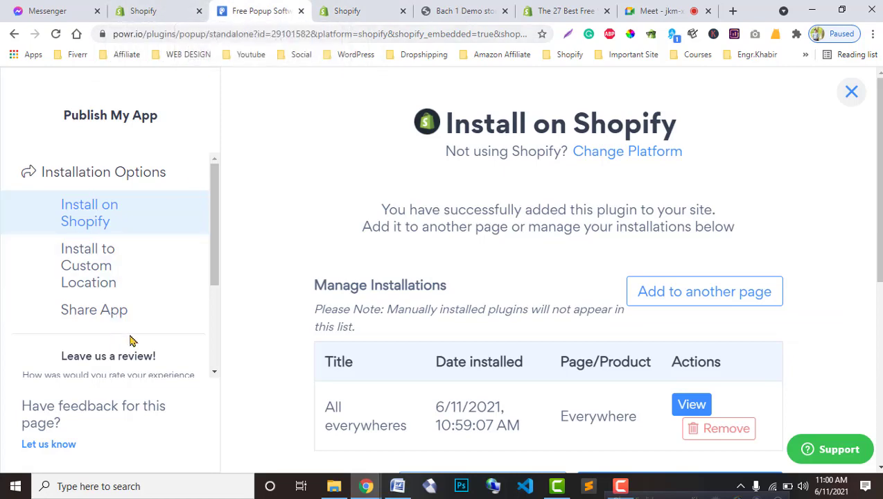
left_click(300, 11)
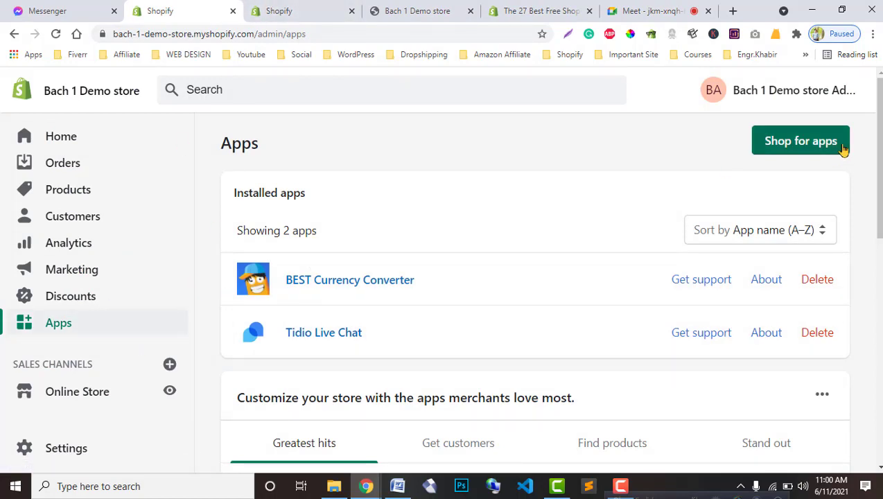
Step: Close the extra Product Reviews tab and open the Shopify App Store via Shop for apps
left_click(333, 8)
left_click(242, 7)
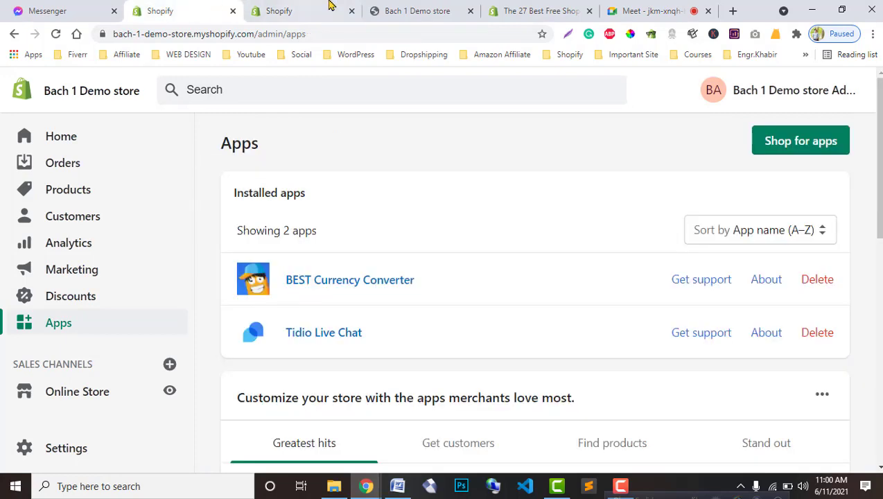
left_click(329, 7)
left_click(351, 10)
left_click(159, 10)
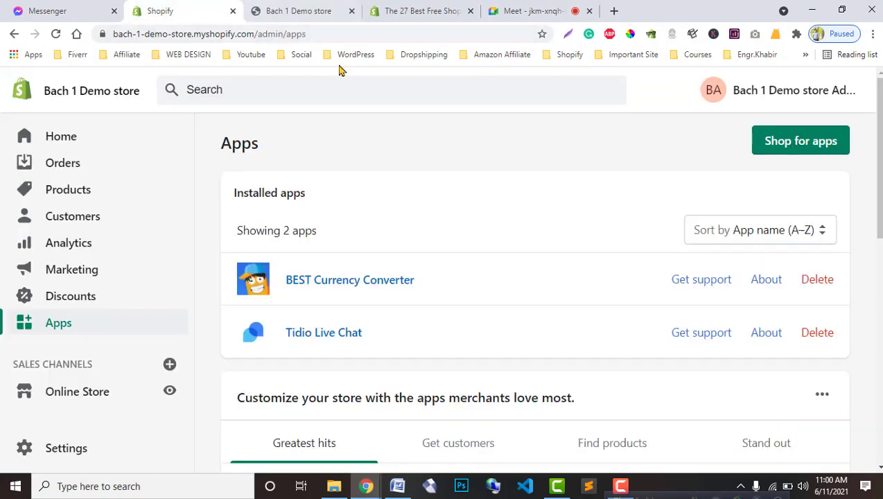
left_click(790, 149)
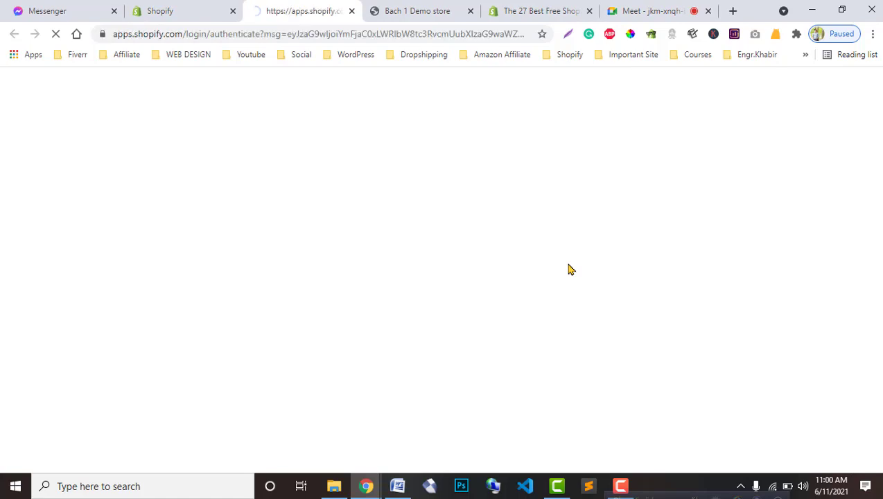
Step: Scroll through the blog article's list of 27 best Shopify apps
left_click(540, 11)
scroll(302, 308, "down", 6)
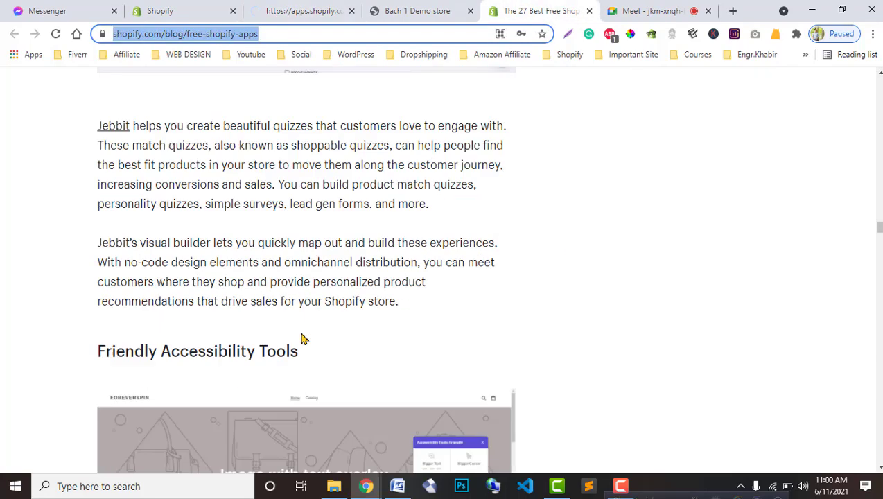
scroll(301, 308, "up", 2)
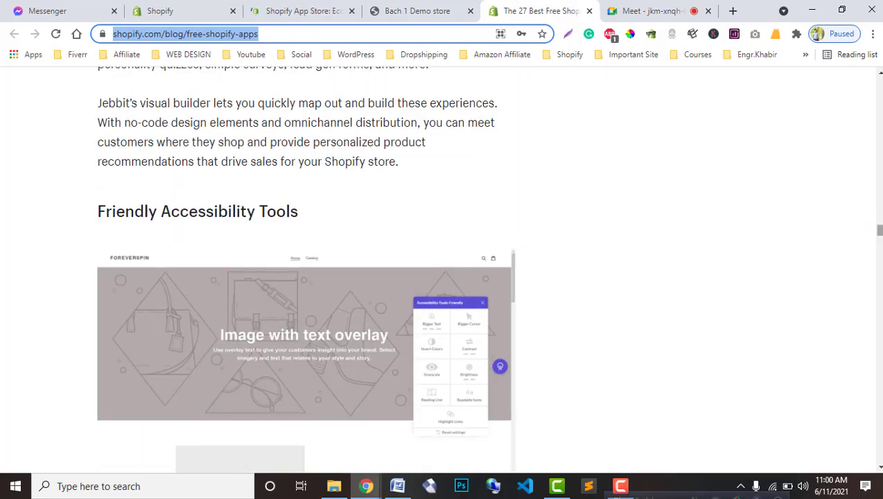
left_click_drag(878, 230, 878, 110)
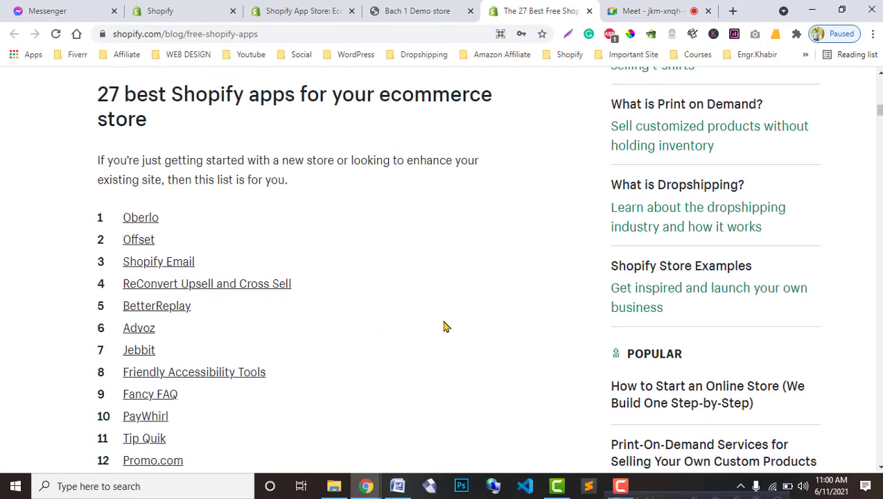
scroll(430, 323, "down", 2)
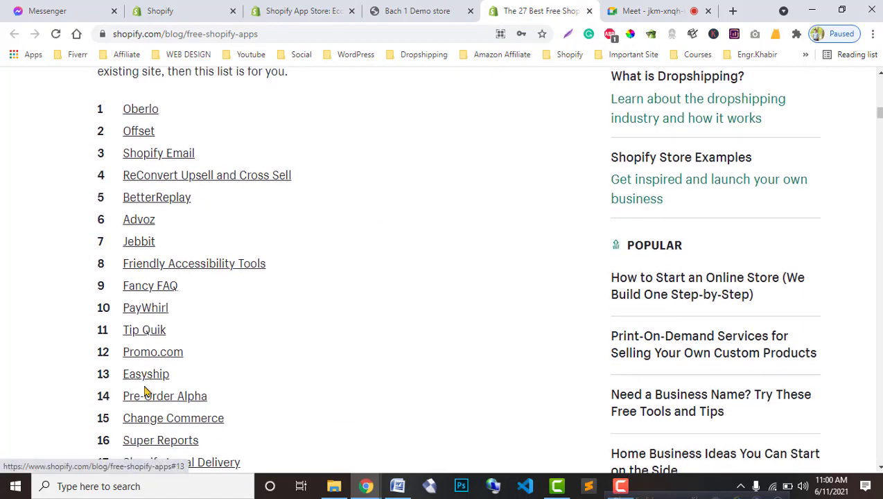
scroll(145, 391, "down", 4)
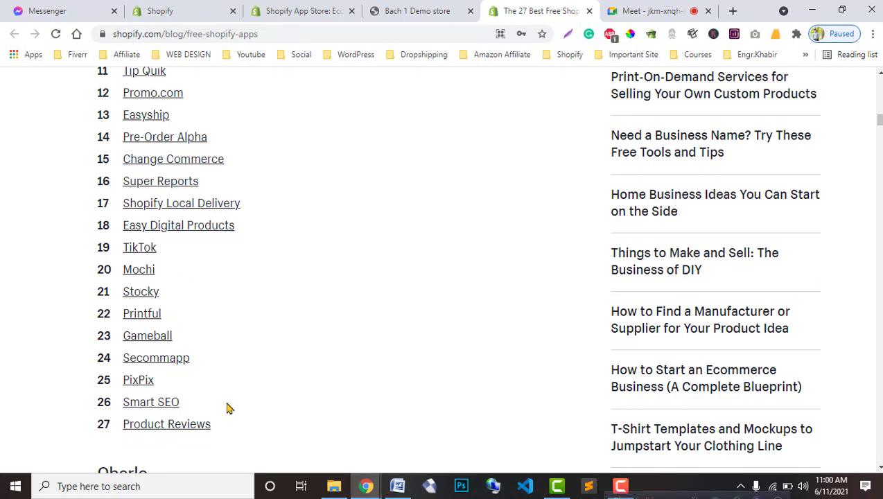
scroll(294, 392, "up", 6)
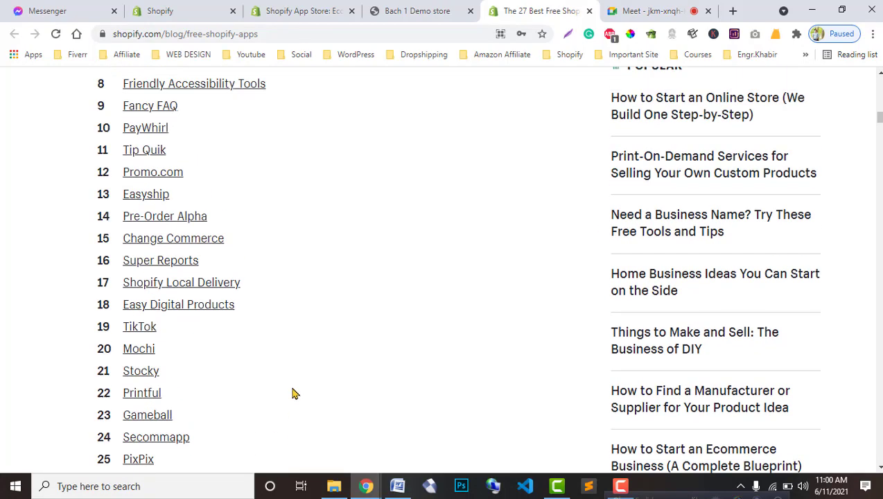
scroll(299, 386, "down", 2)
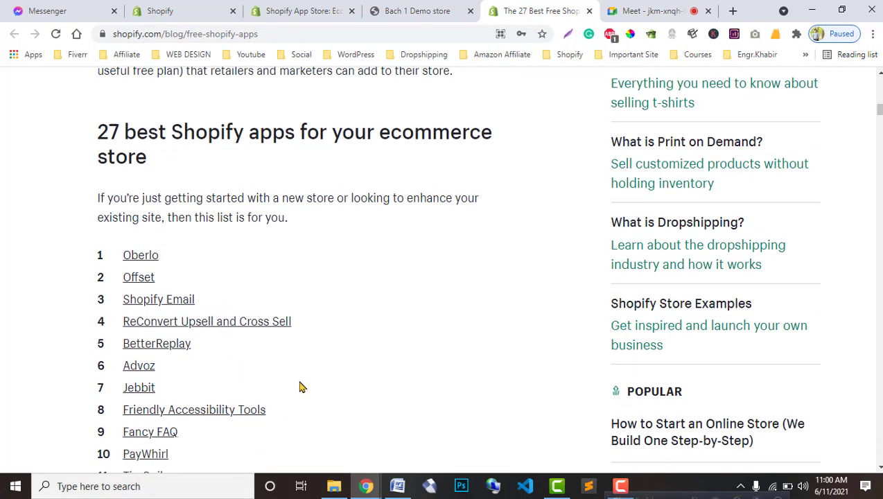
left_click(416, 11)
left_click(331, 10)
scroll(224, 367, "down", 7)
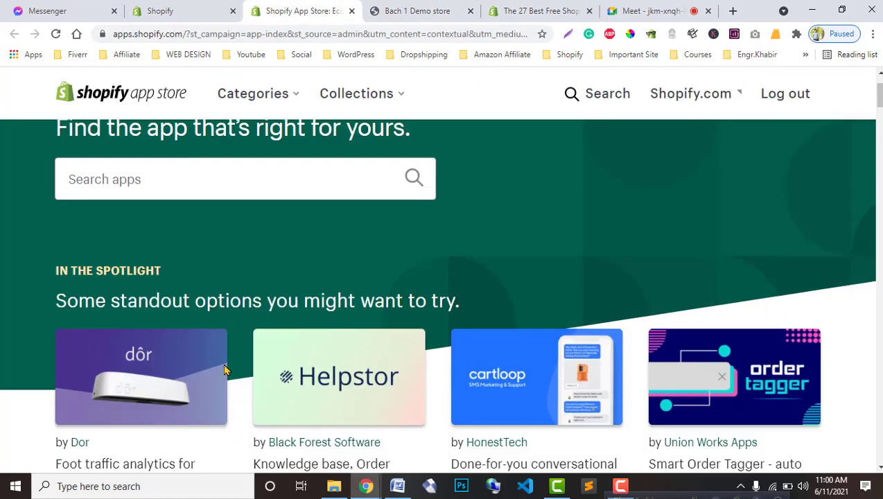
scroll(476, 395, "down", 2)
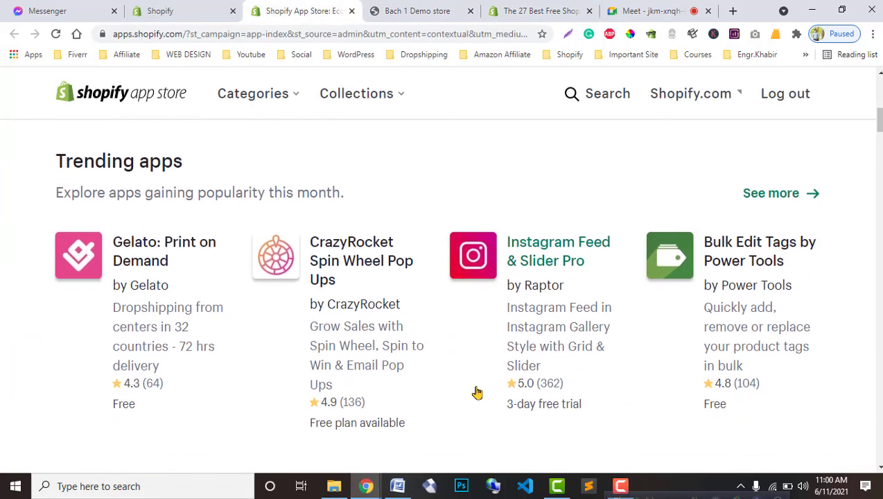
scroll(474, 392, "down", 3)
scroll(474, 392, "down", 1)
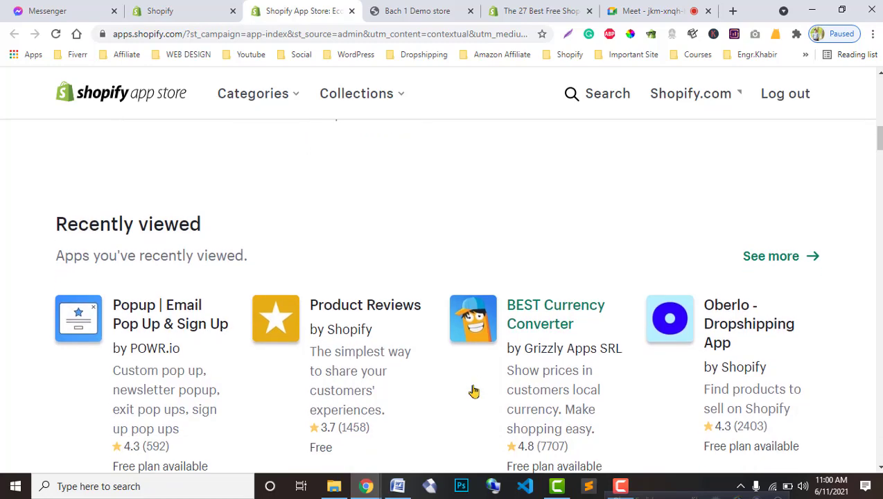
scroll(474, 392, "down", 2)
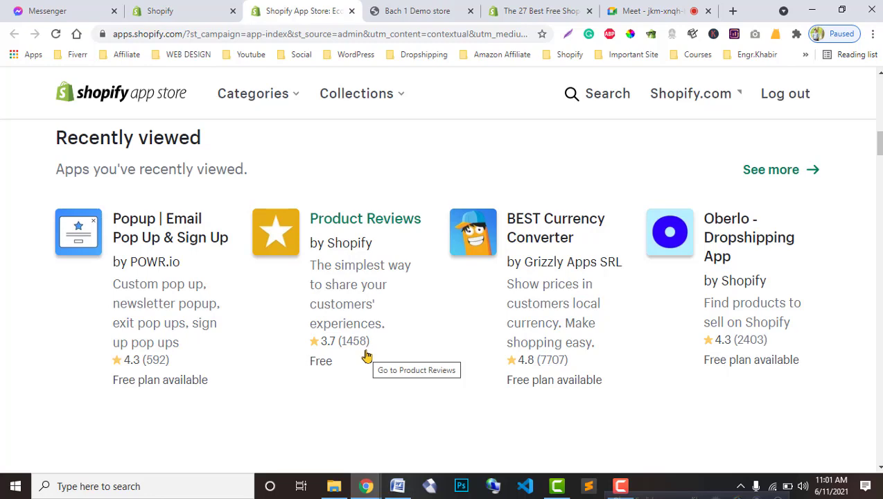
scroll(371, 354, "down", 5)
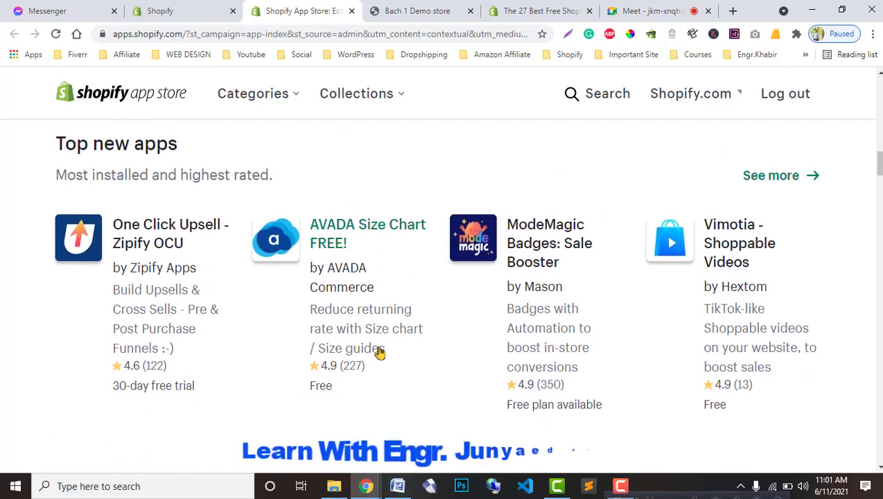
scroll(379, 353, "down", 1)
scroll(381, 352, "down", 5)
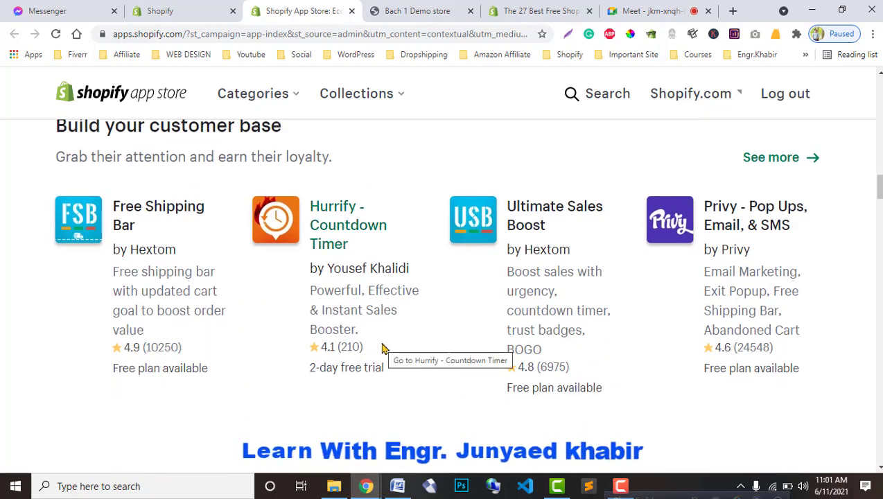
left_click_drag(879, 185, 879, 234)
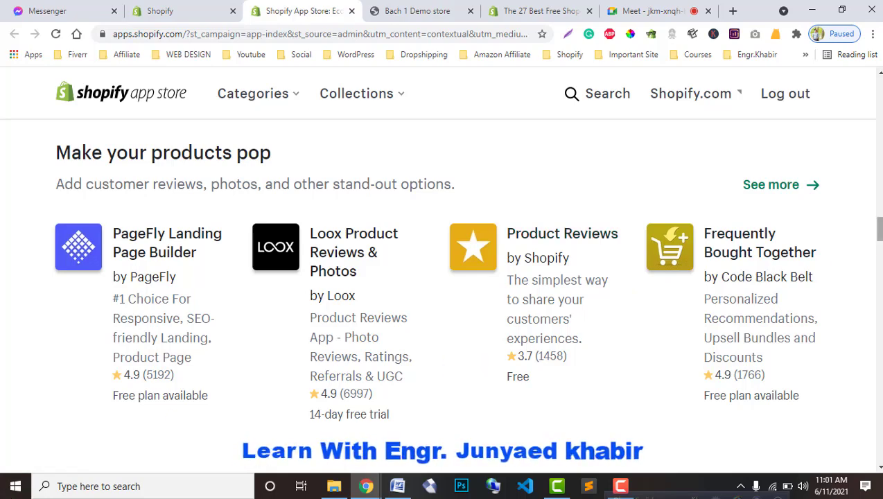
scroll(877, 229, "up", 4)
scroll(875, 201, "up", 1)
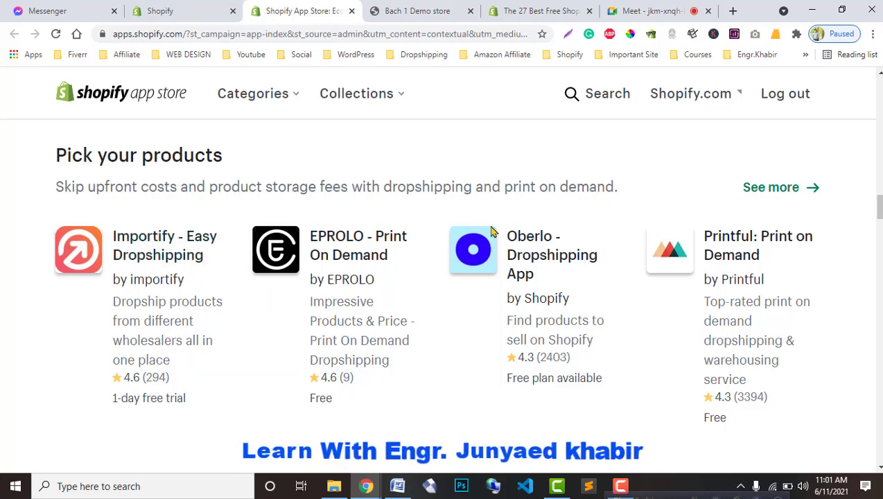
scroll(316, 277, "up", 5)
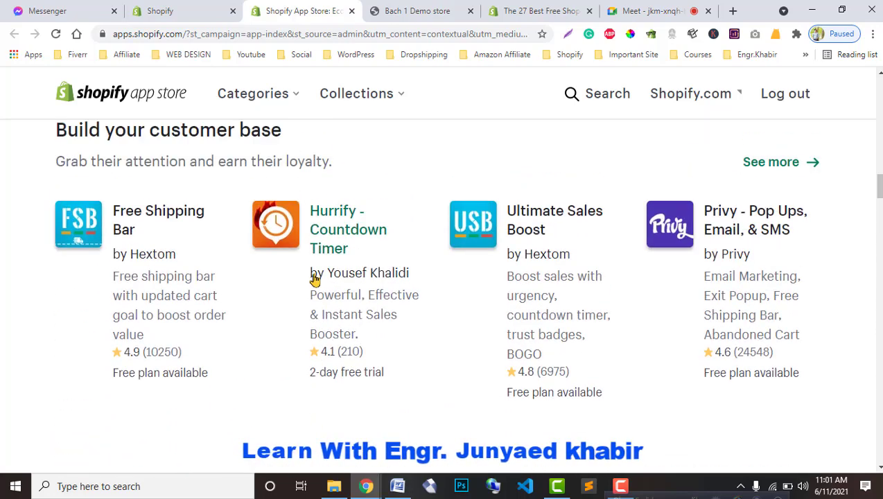
scroll(313, 278, "up", 1)
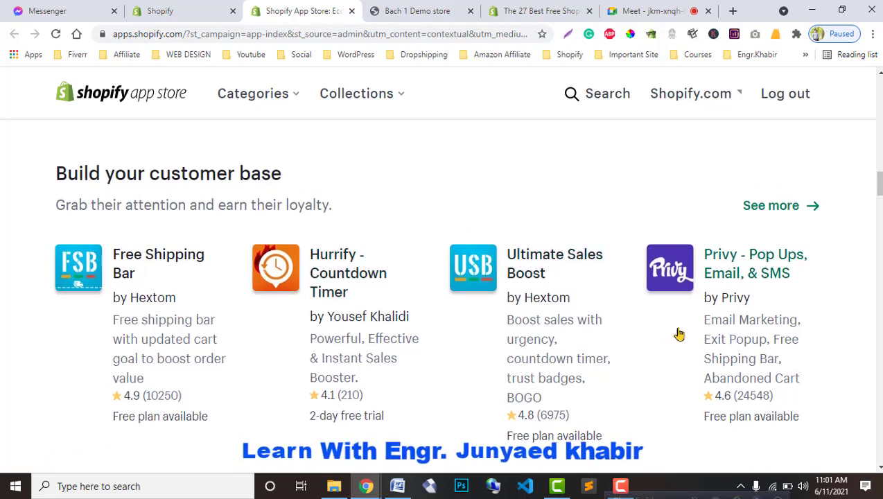
scroll(679, 334, "up", 8)
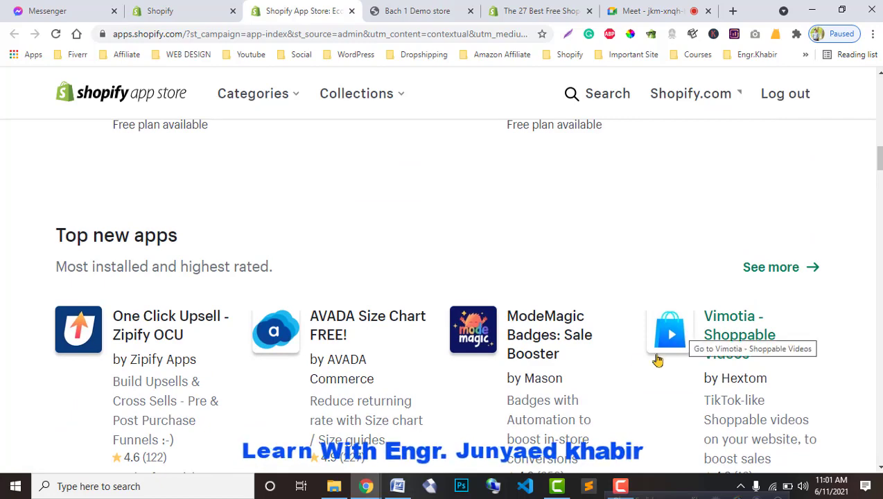
scroll(571, 368, "up", 5)
scroll(565, 366, "up", 1)
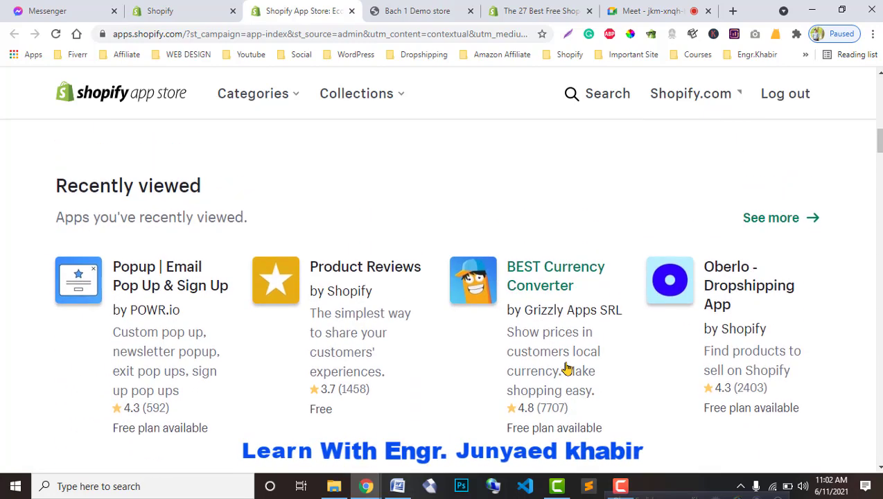
Step: Reload the Bach 1 Demo store home page and scroll down to its footer
scroll(516, 357, "up", 3)
left_click(414, 7)
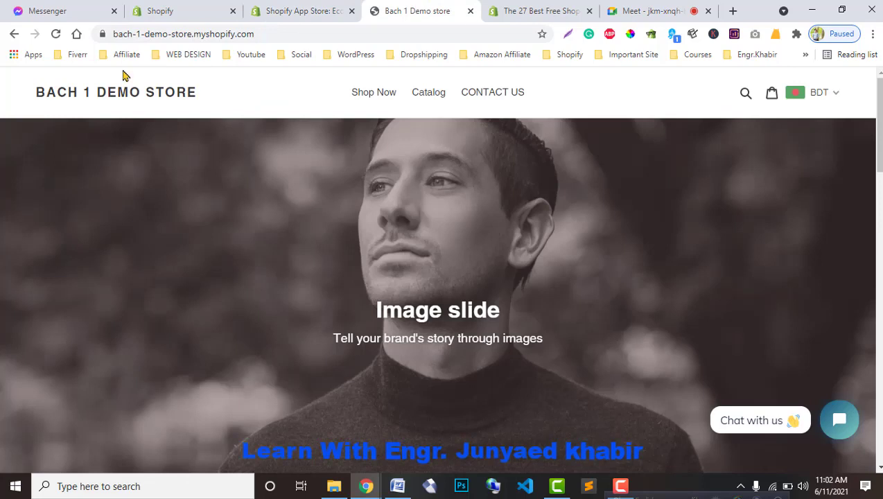
left_click(55, 33)
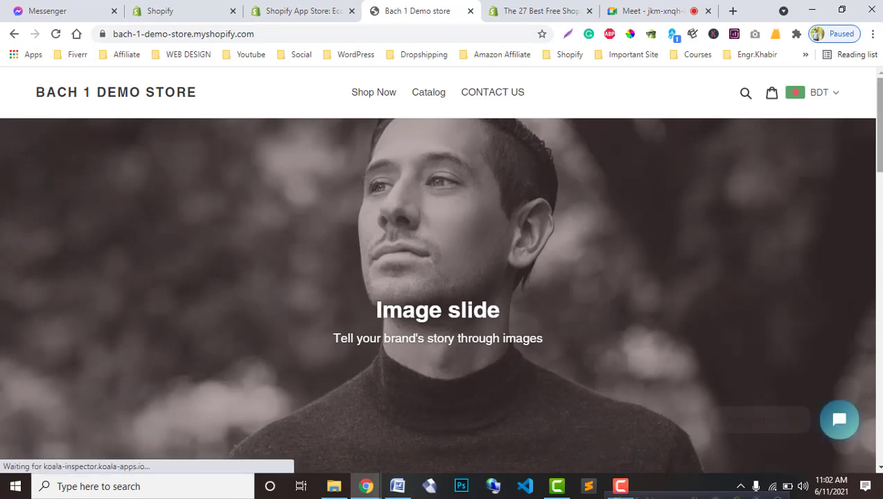
scroll(855, 250, "down", 1)
scroll(855, 250, "down", 15)
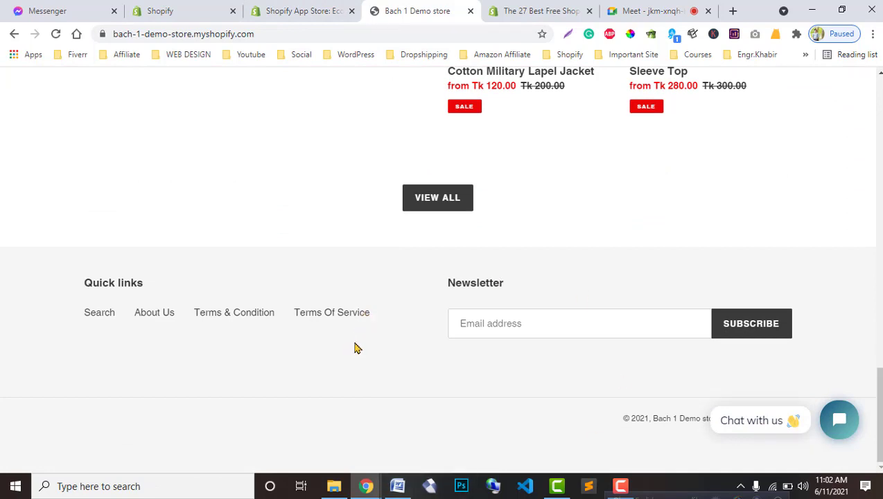
Step: Search the App Store for 'instafeed', typing 'instaf' and picking the suggestion
left_click(308, 6)
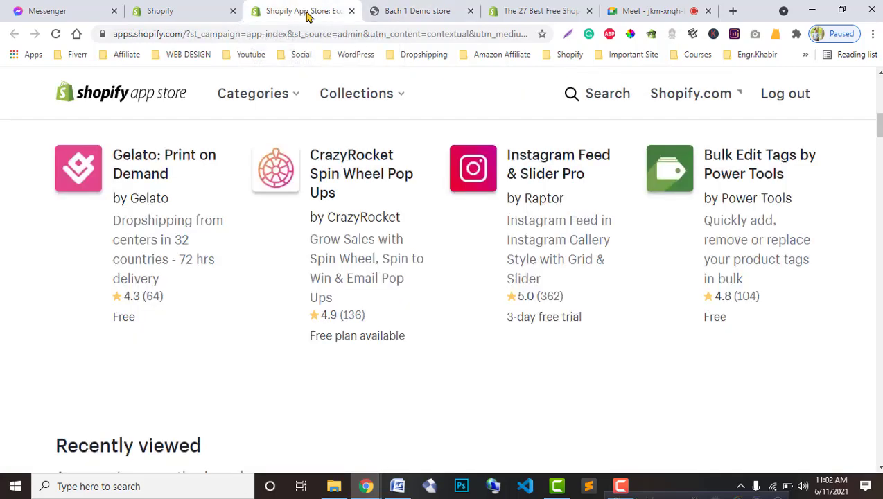
scroll(760, 233, "up", 3)
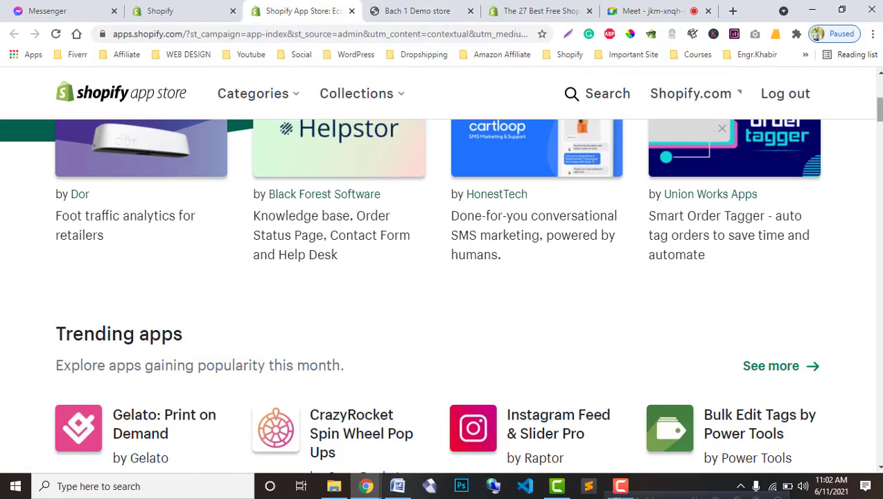
scroll(246, 271, "up", 10)
left_click(232, 282)
type("inst")
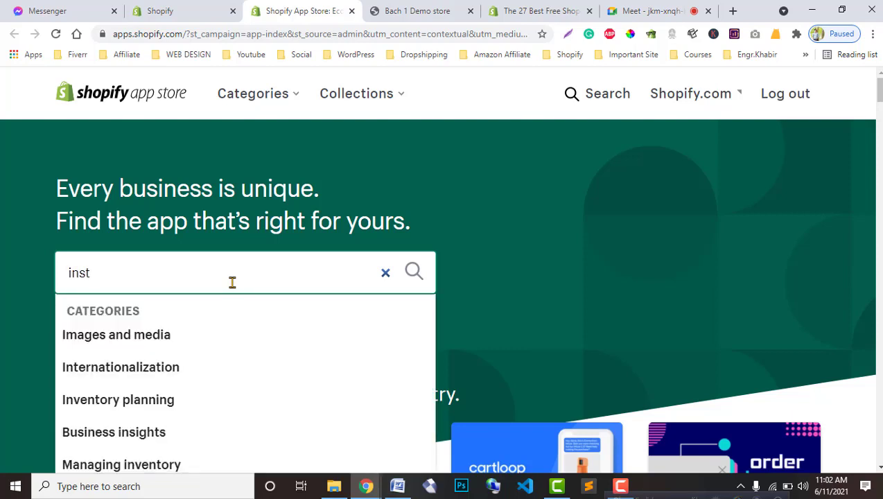
type("af")
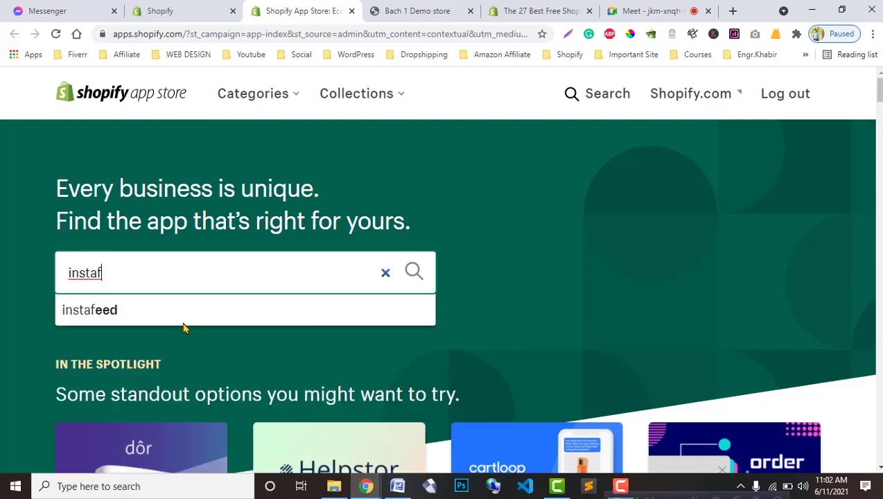
left_click(174, 320)
Step: Glance over the storefront, then open the Instafeed - Instagram Feed listing from the results
left_click(478, 5)
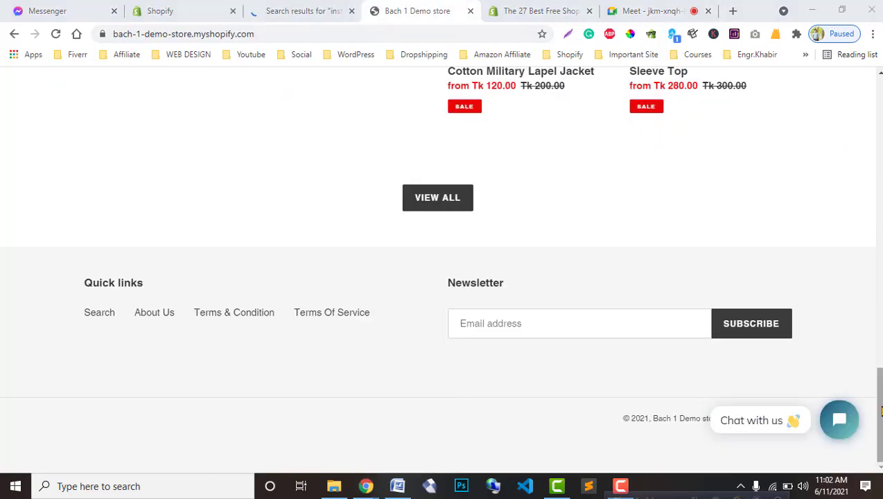
key("Home")
key("End")
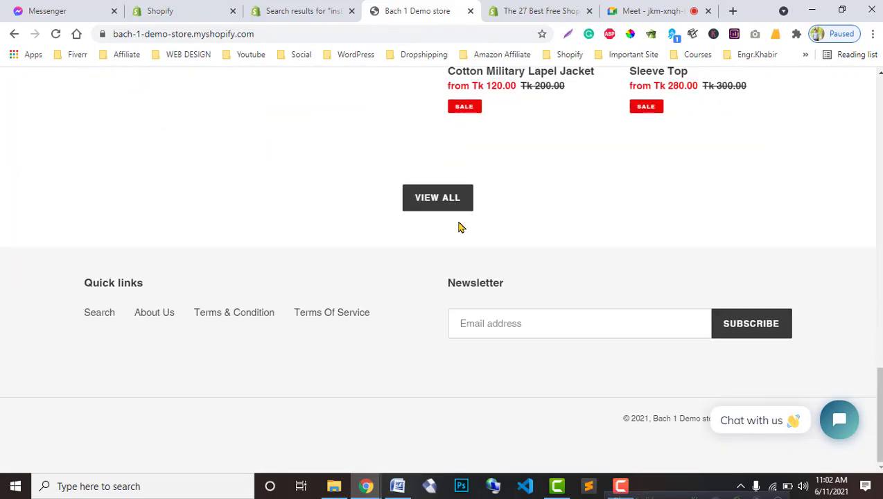
left_click(304, 11)
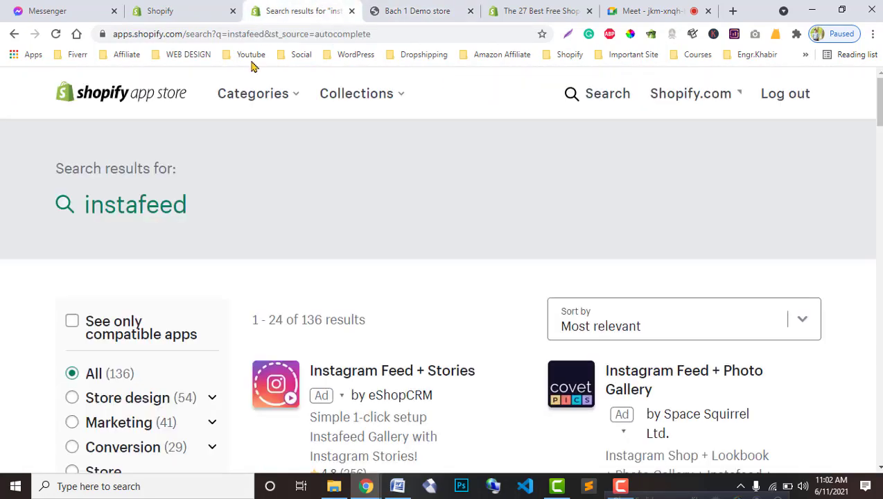
scroll(512, 375, "down", 5)
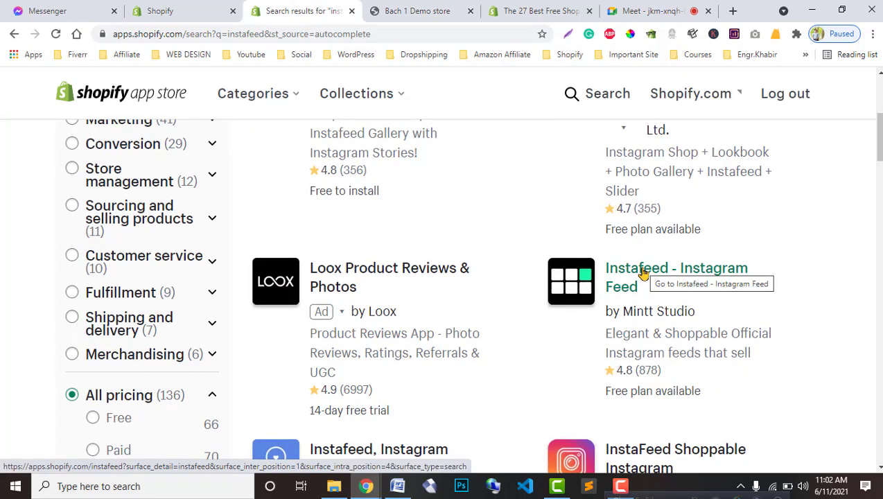
left_click(643, 274)
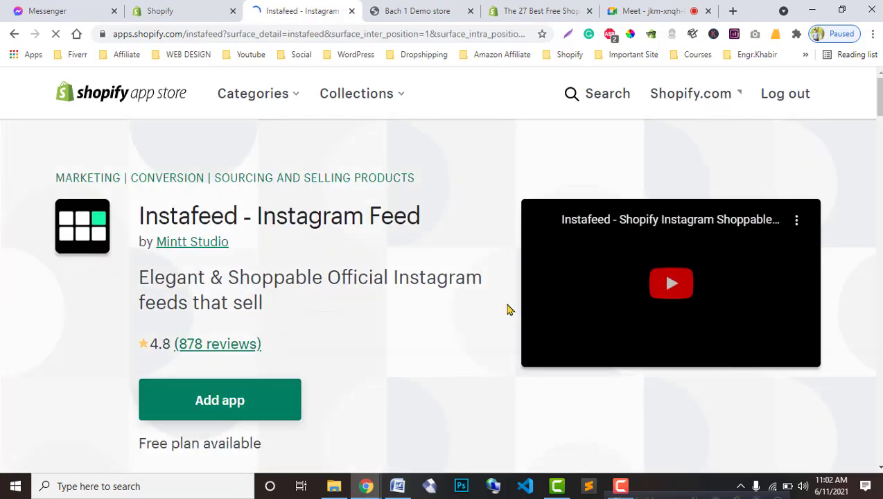
Step: Check the demo storefront, then return to the Instafeed - Instagram Feed listing
scroll(336, 288, "down", 2)
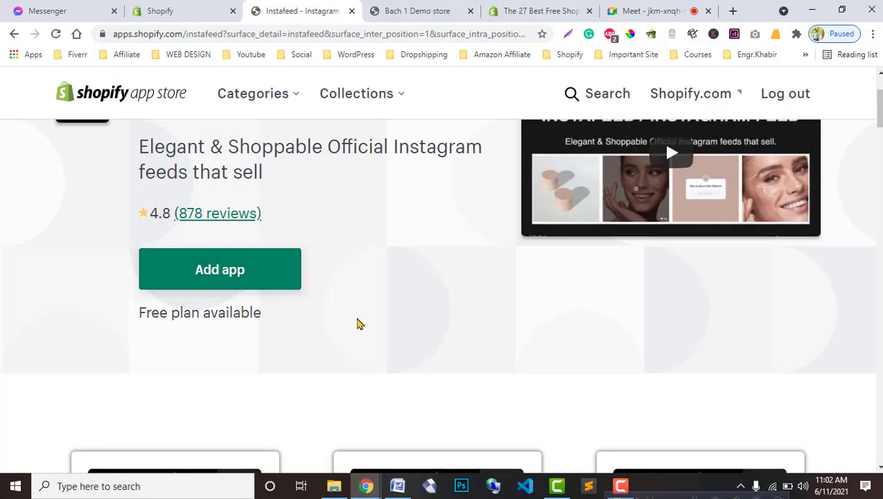
scroll(346, 322, "up", 1)
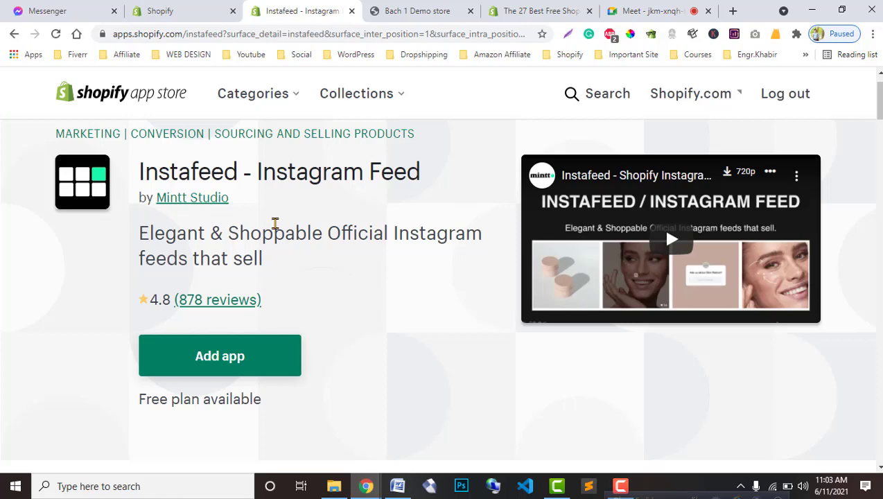
left_click(419, 10)
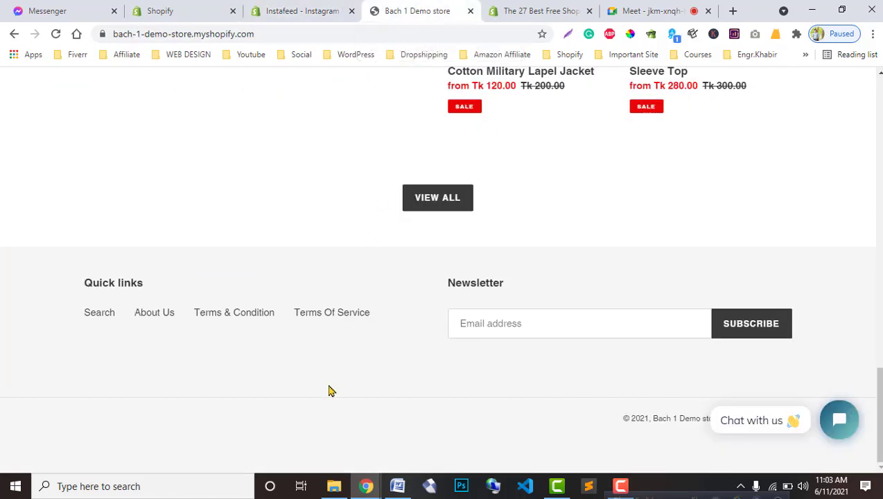
scroll(330, 388, "up", 4)
scroll(335, 357, "down", 4)
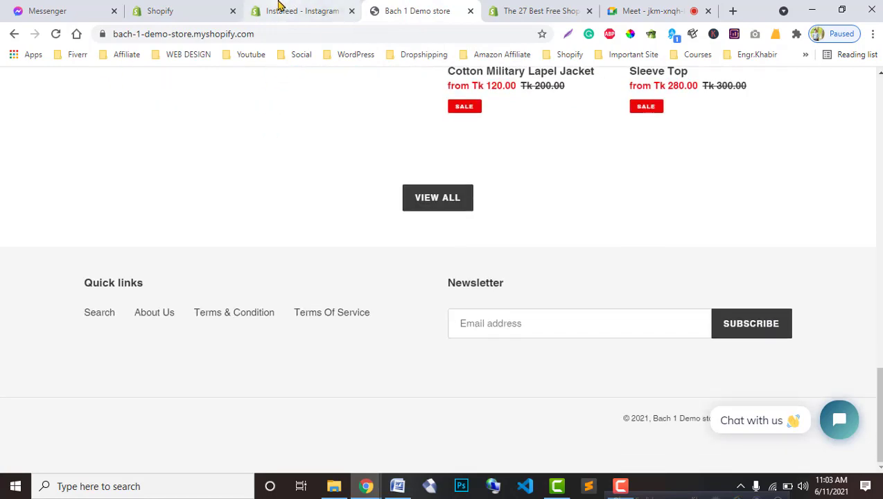
left_click(277, 5)
Step: Add Instafeed to the store and install it, accepting its listed permissions
left_click(152, 367)
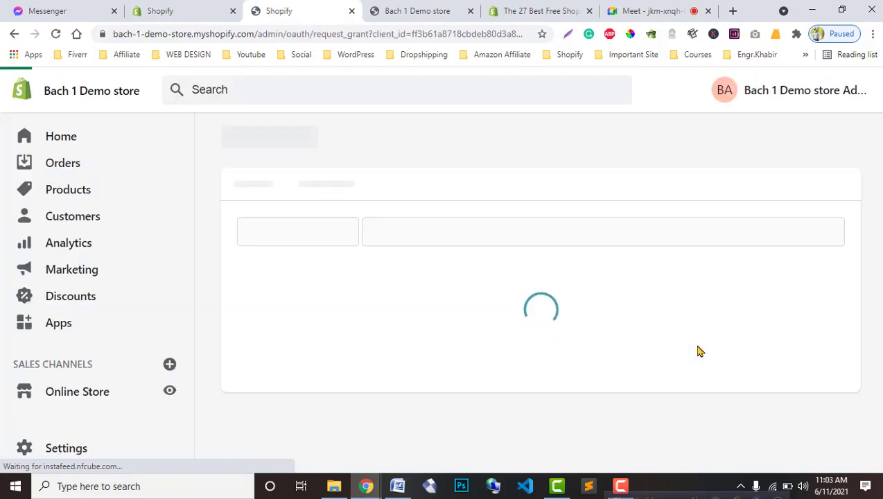
scroll(701, 353, "down", 2)
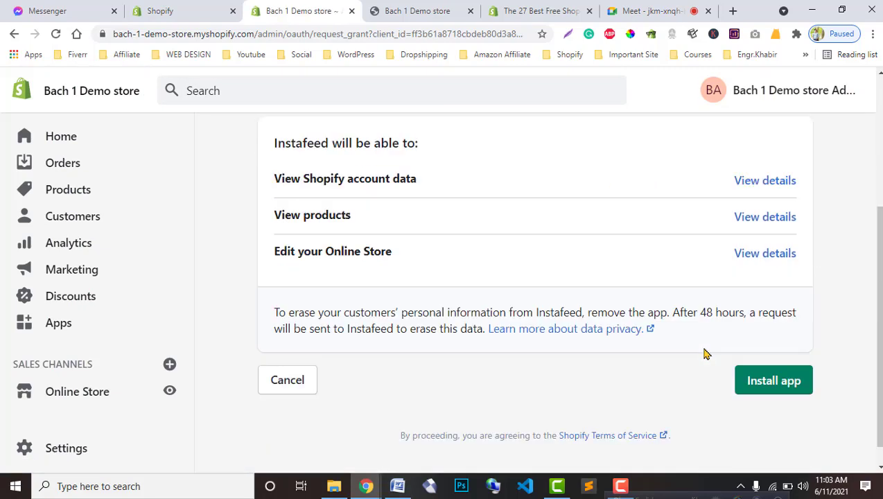
left_click(766, 352)
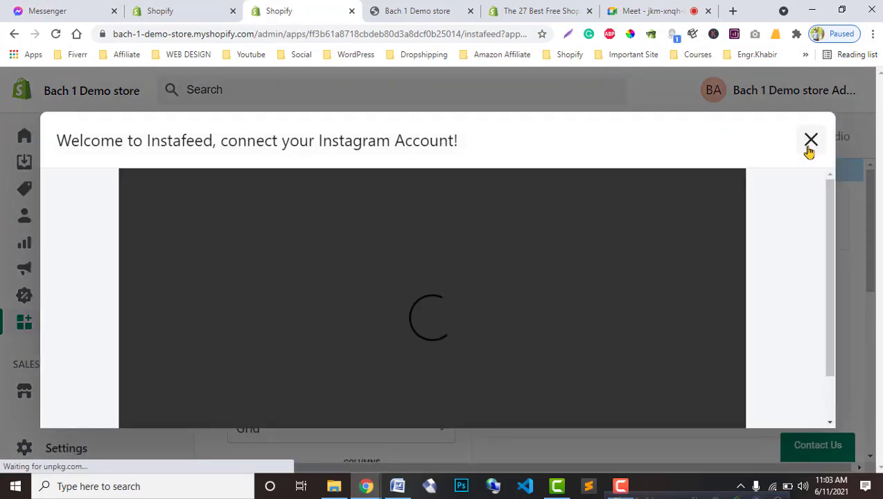
Step: Dismiss the Instafeed welcome window and look over the Grid feed settings, selecting the Feed Title field
left_click(808, 146)
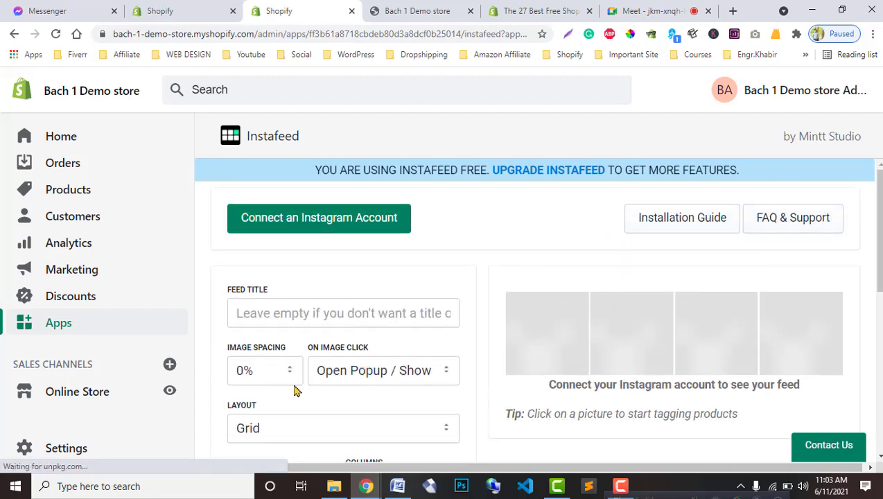
scroll(378, 385, "down", 3)
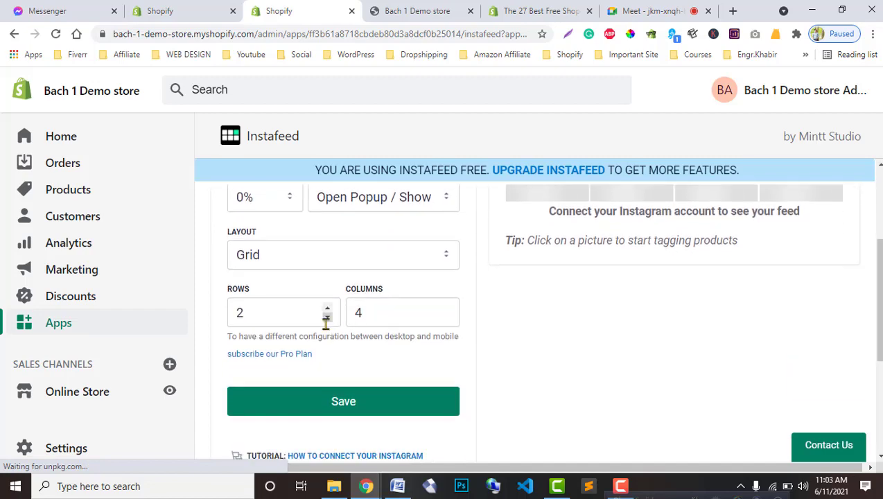
scroll(537, 385, "down", 1)
scroll(540, 385, "up", 3)
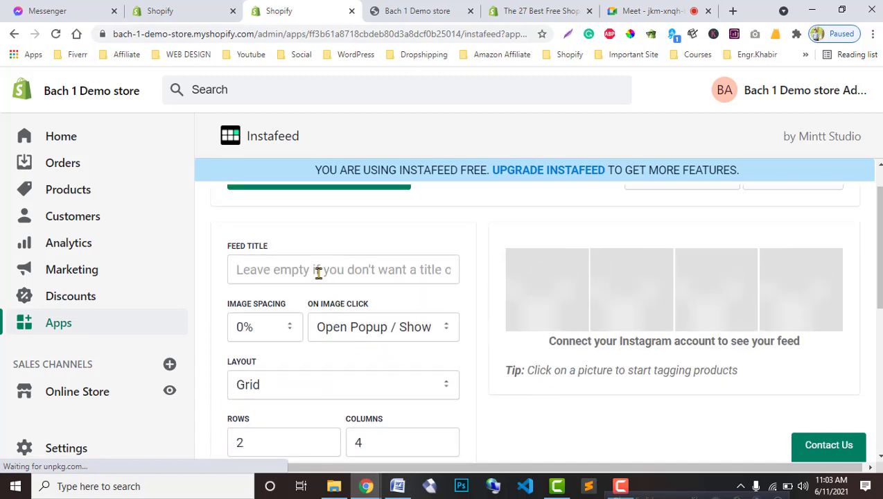
left_click(276, 269)
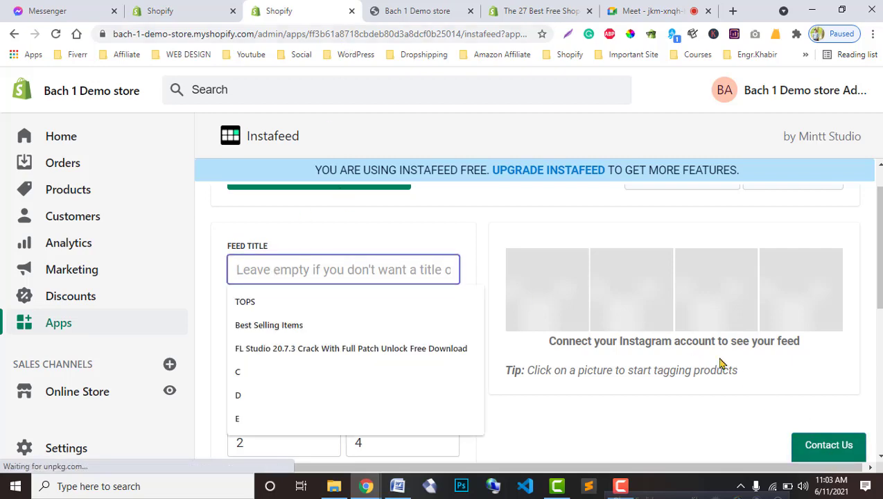
Step: Glance at the demo store storefront, then return to the Instafeed settings
left_click(385, 9)
left_click(309, 8)
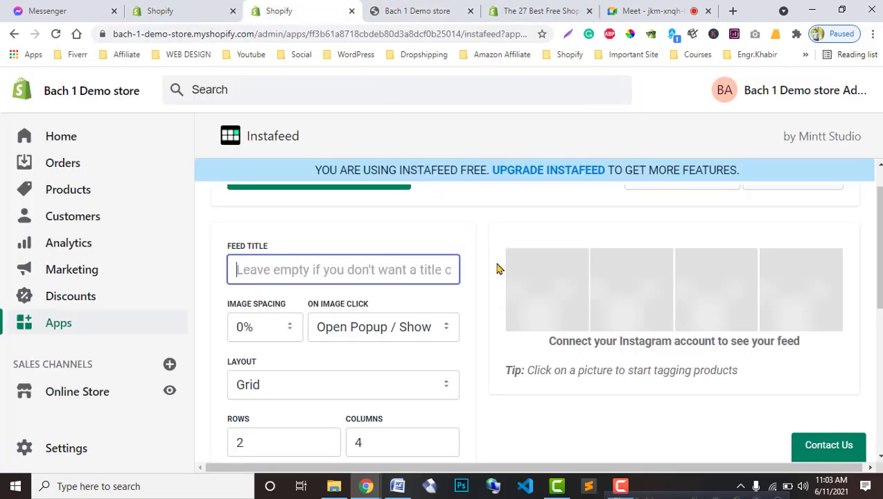
scroll(542, 330, "down", 3)
Step: Reload the storefront to check the store, then return to the Shopify admin
left_click(372, 15)
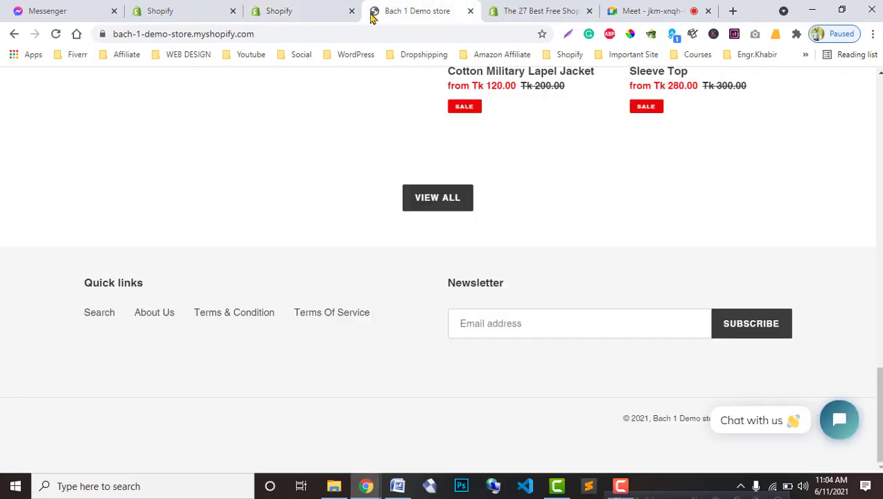
left_click(55, 33)
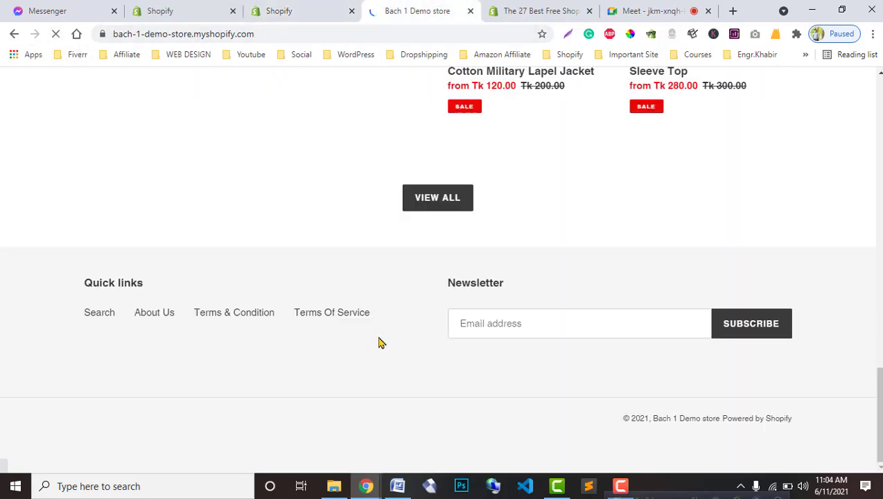
left_click(291, 11)
left_click(537, 11)
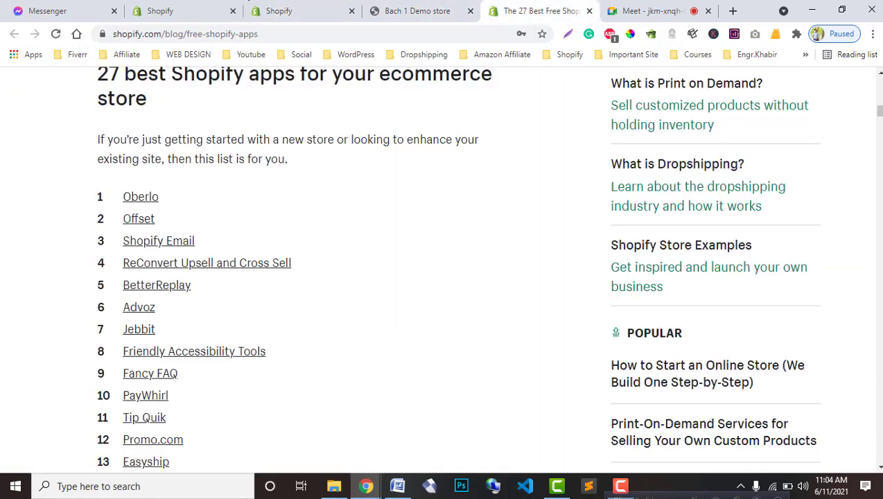
left_click(160, 11)
Step: Open the Debut theme's Customize editor from Online Store > Themes in a new tab
left_click(65, 390)
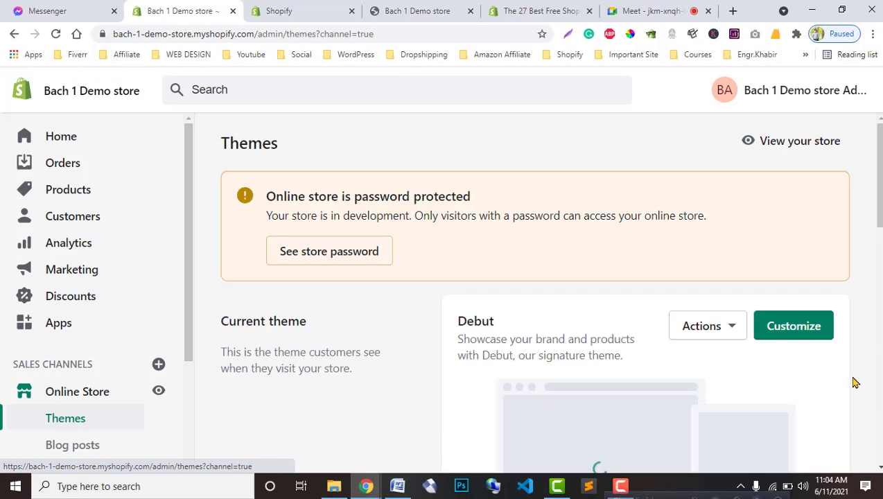
right_click(796, 330)
right_click(796, 330)
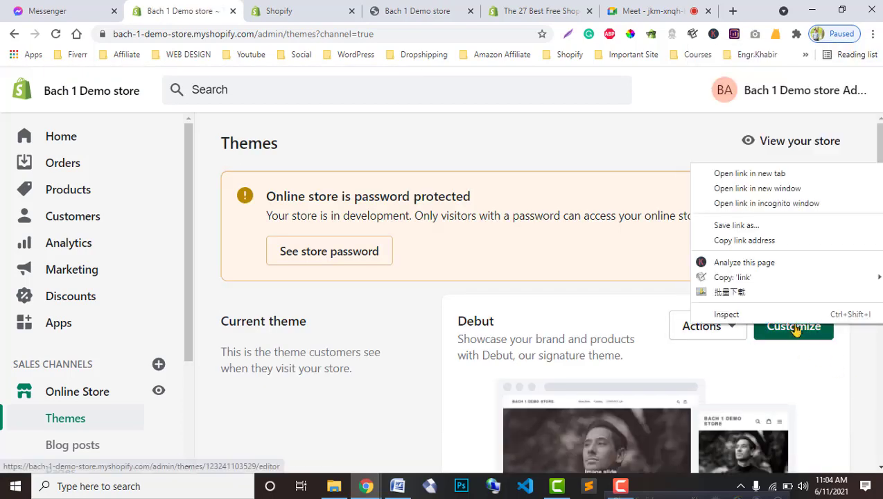
left_click(747, 173)
left_click(292, 6)
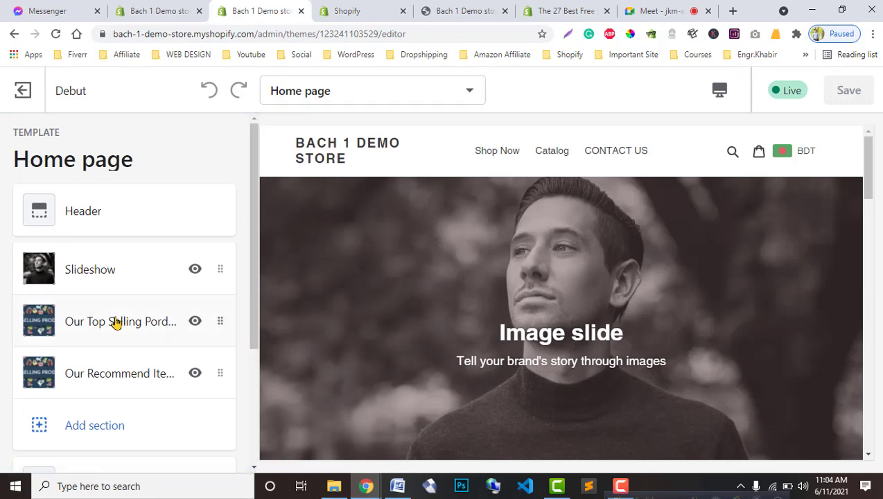
Step: Browse the home page's Add section list of section types, then go back to Themes
left_click(108, 426)
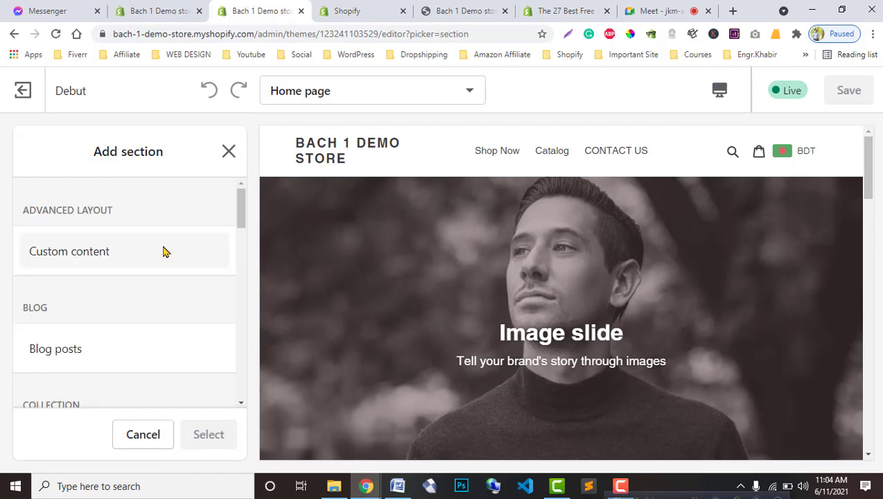
scroll(138, 324, "down", 3)
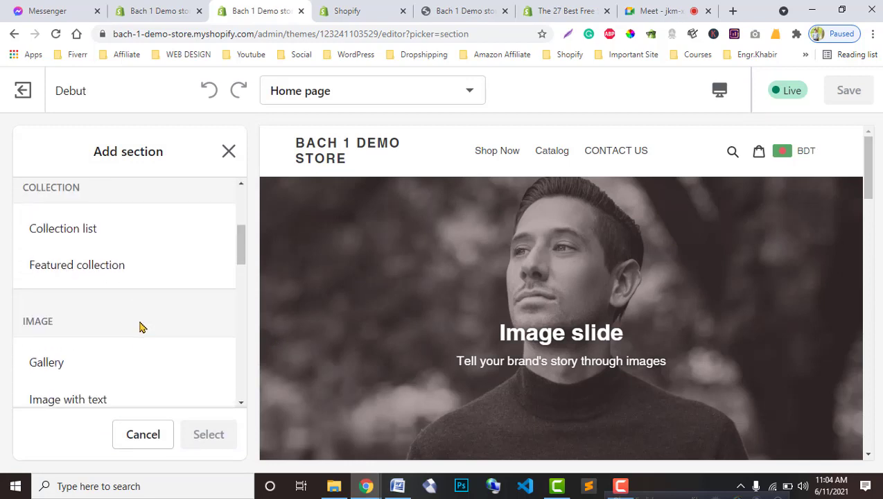
scroll(141, 327, "down", 3)
scroll(140, 326, "down", 3)
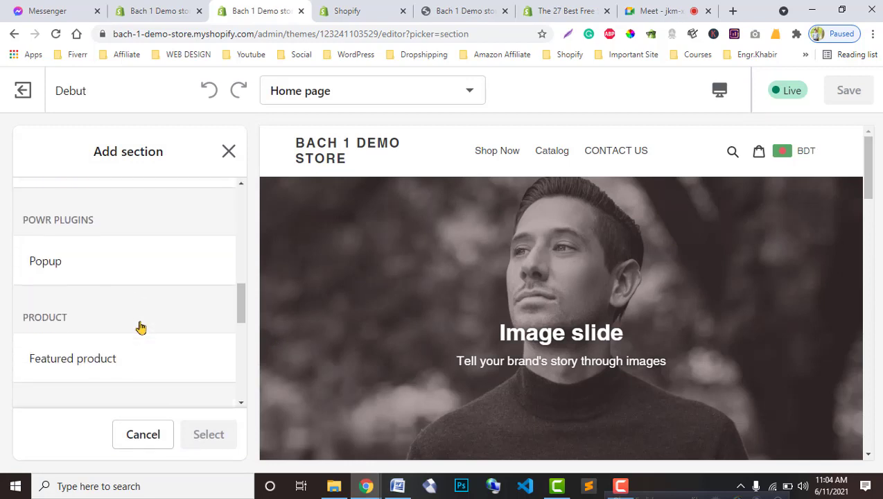
scroll(140, 326, "down", 5)
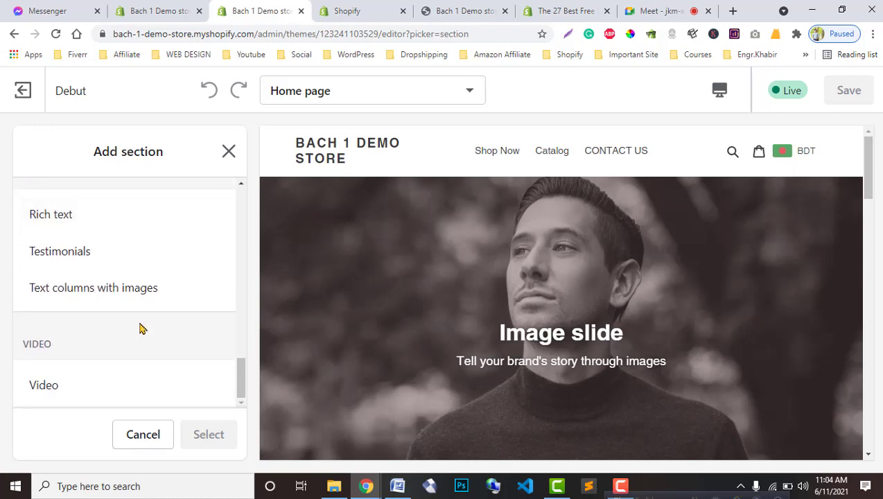
scroll(140, 327, "up", 5)
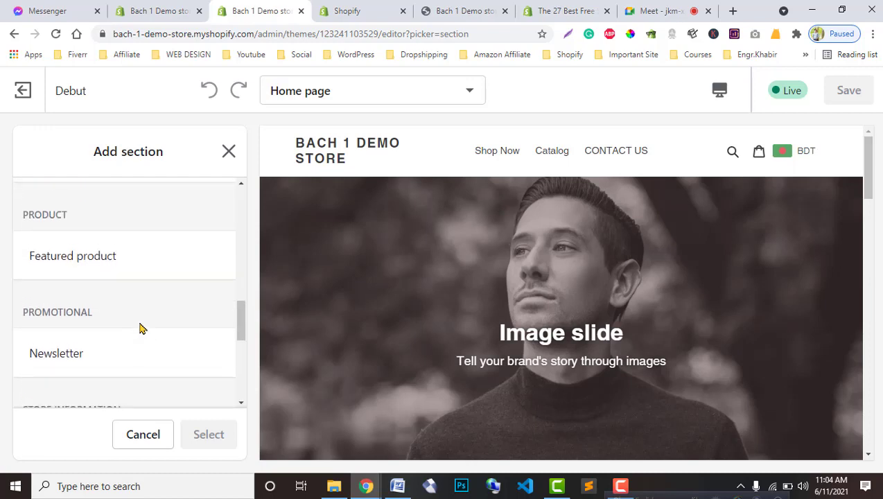
scroll(140, 328, "up", 4)
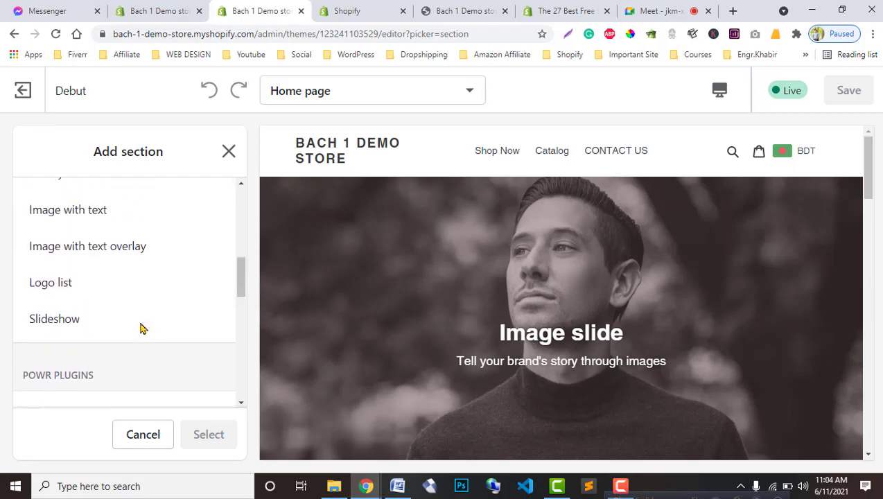
scroll(140, 328, "up", 5)
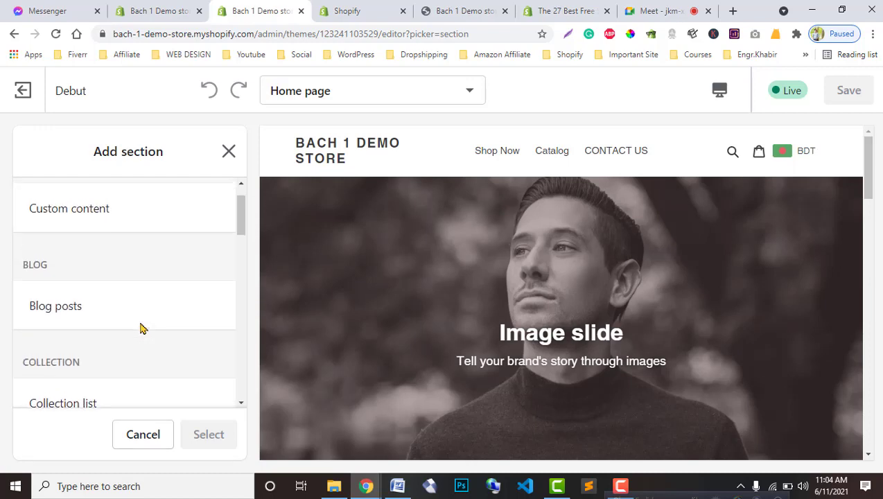
scroll(140, 327, "up", 1)
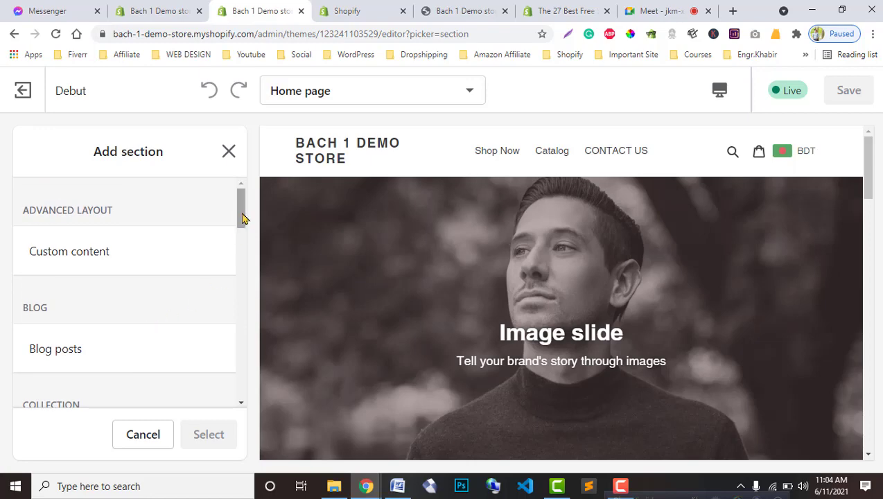
scroll(242, 223, "down", 5)
left_click(158, 10)
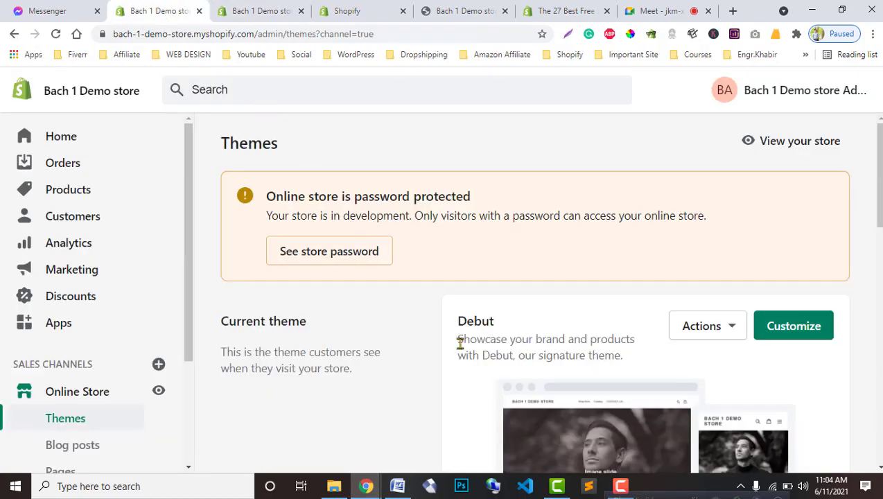
Step: Connect an Instagram account to Instafeed and dismiss the success message
scroll(441, 376, "down", 6)
left_click(347, 10)
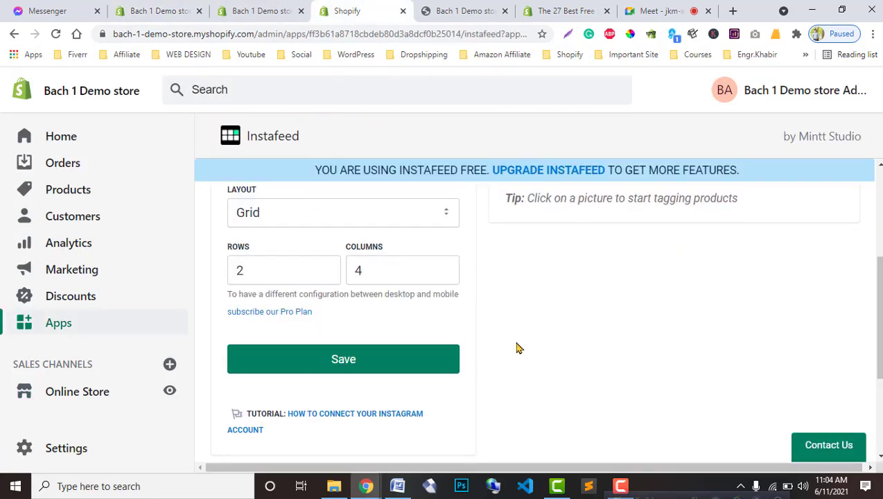
scroll(517, 348, "up", 5)
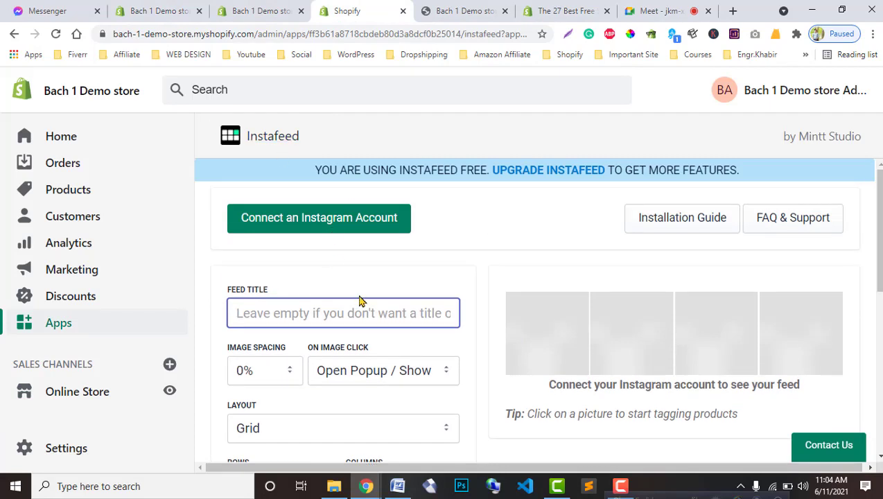
left_click(299, 221)
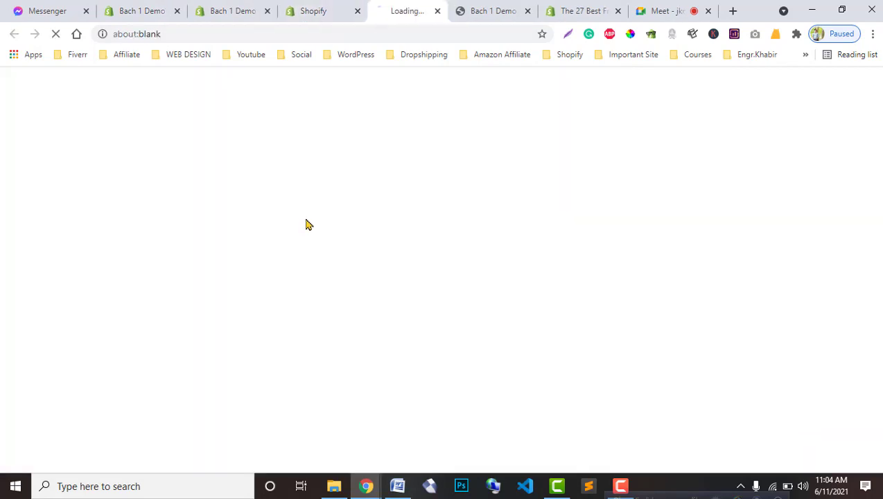
left_click(313, 10)
left_click(389, 12)
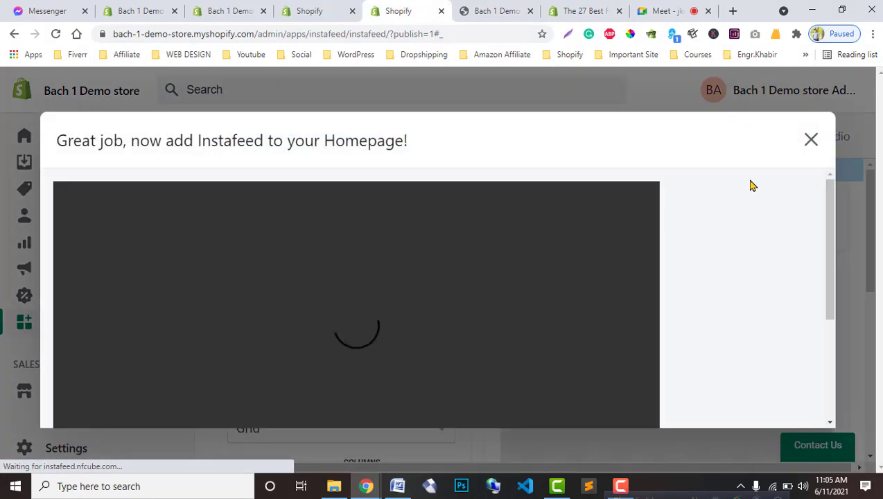
left_click(810, 140)
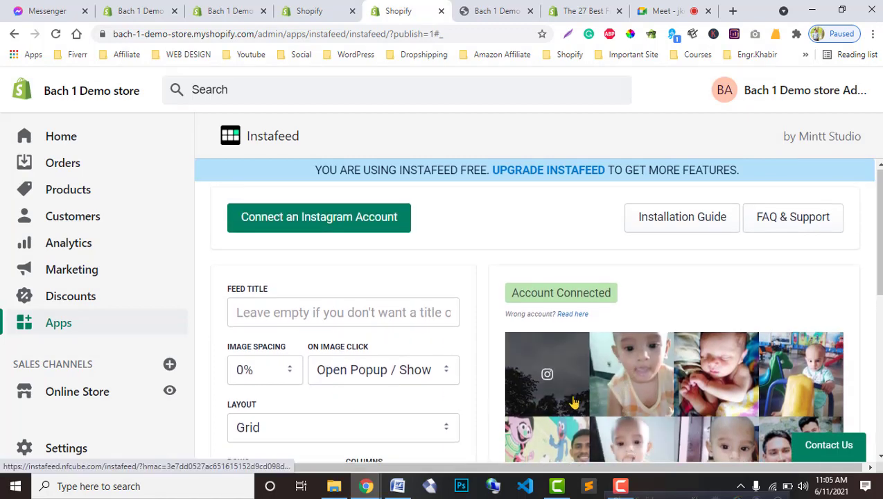
Step: Set the feed to a Slider layout with 2 pages of 5 pictures
scroll(372, 360, "down", 2)
left_click(428, 299)
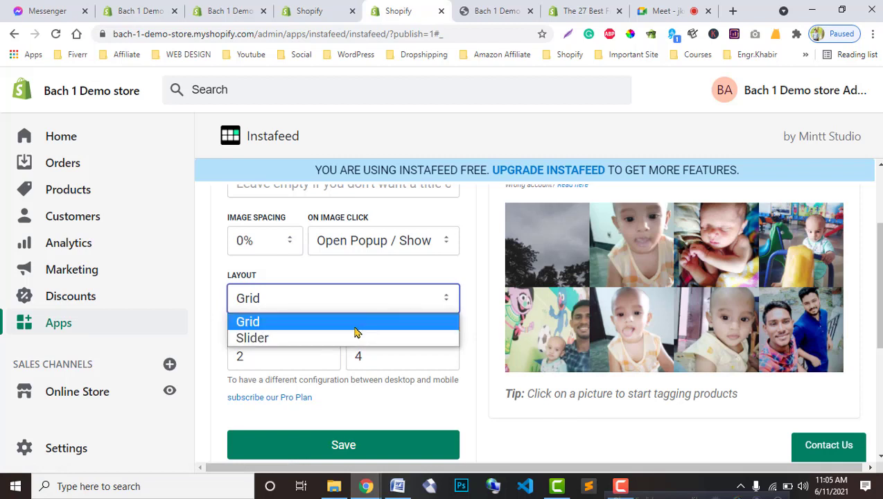
left_click(357, 335)
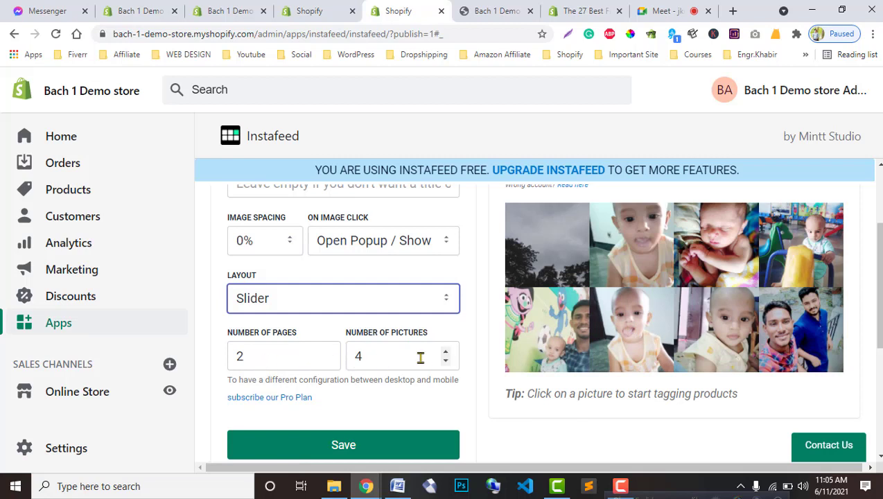
left_click(446, 363)
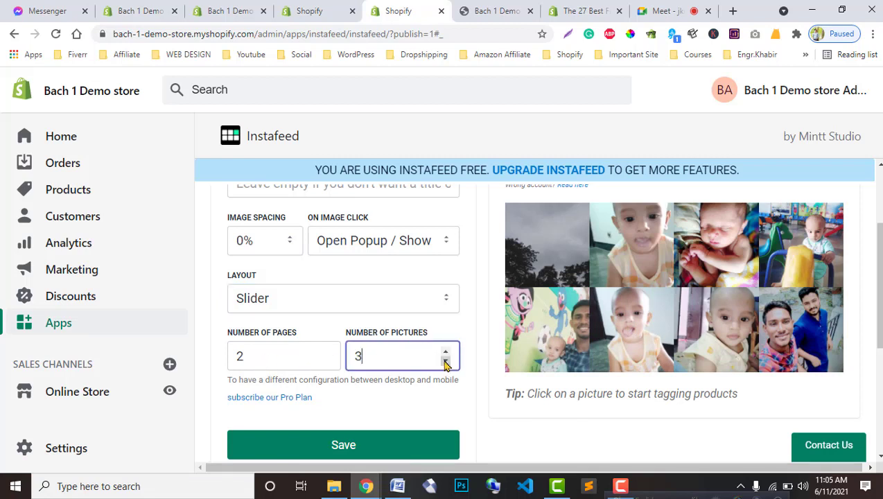
left_click(446, 353)
left_click(282, 355)
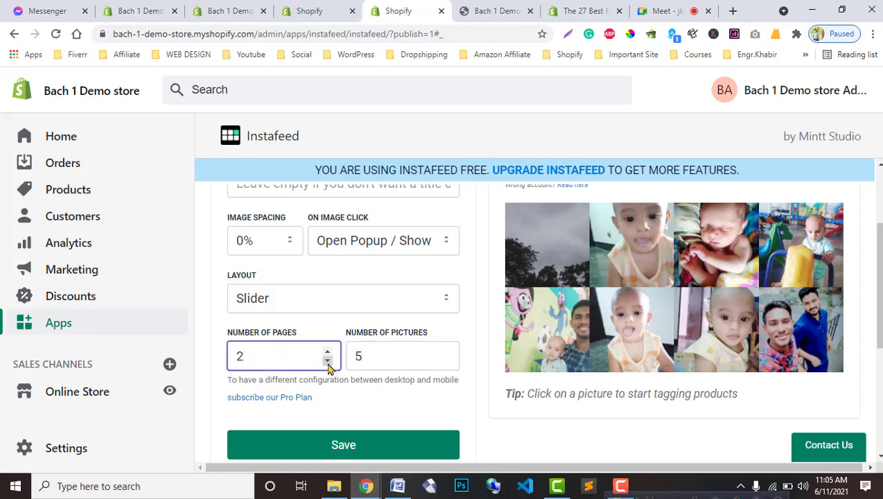
left_click(328, 352)
left_click(453, 296)
left_click(372, 311)
scroll(447, 316, "up", 1)
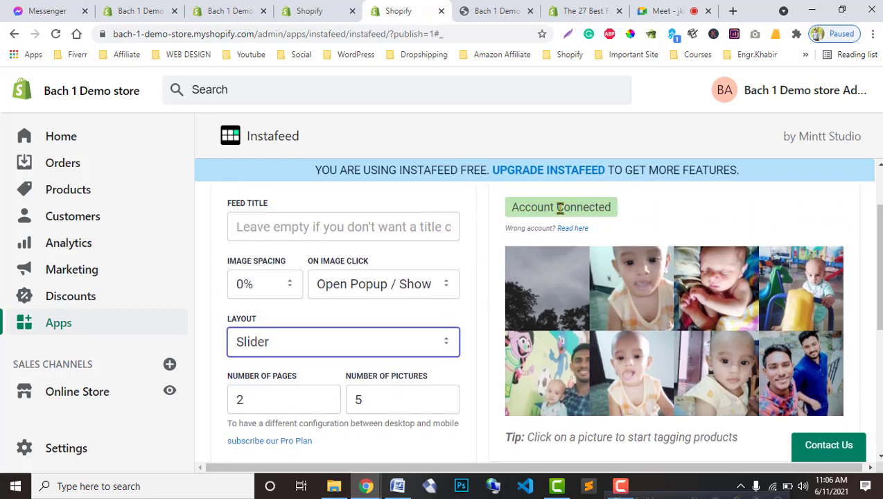
left_click(479, 11)
Step: Reload the storefront to check the feed, scroll the theme editor's sections, then go back to Themes
left_click(56, 34)
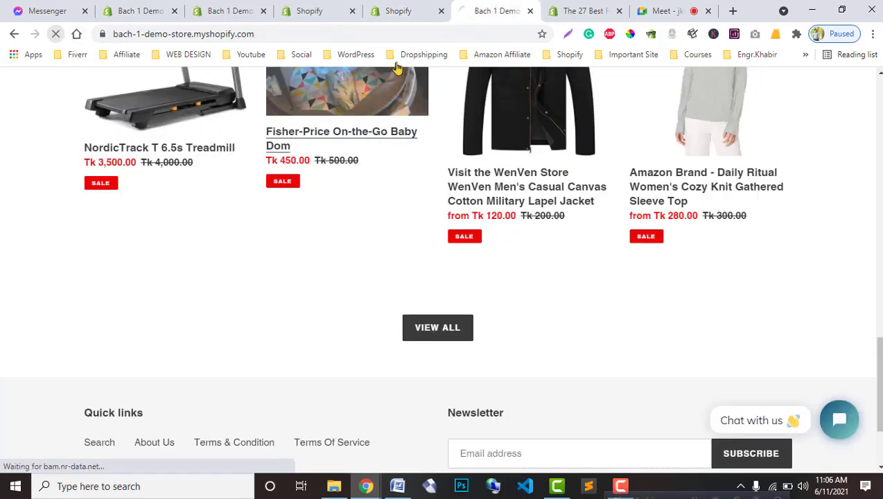
left_click(196, 6)
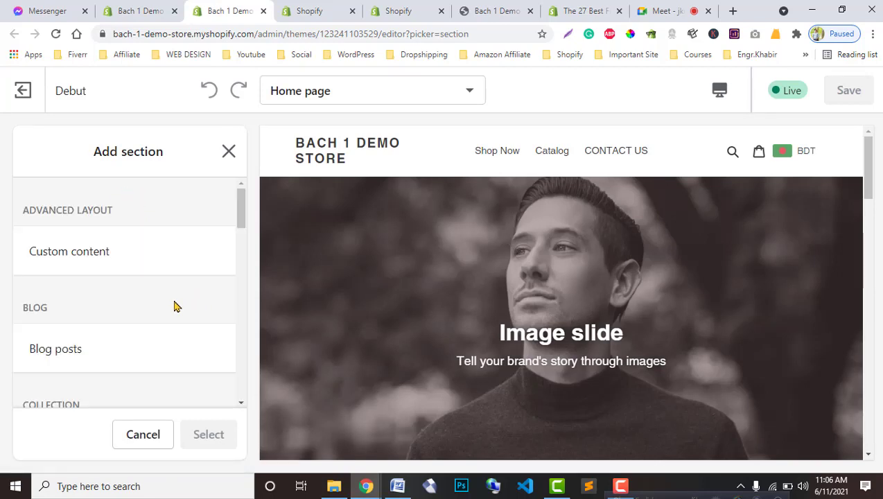
scroll(174, 307, "down", 5)
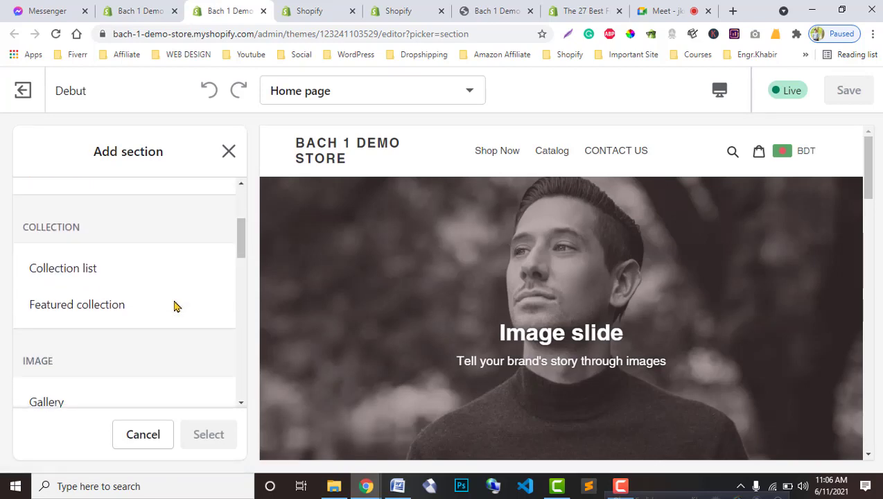
scroll(174, 307, "down", 5)
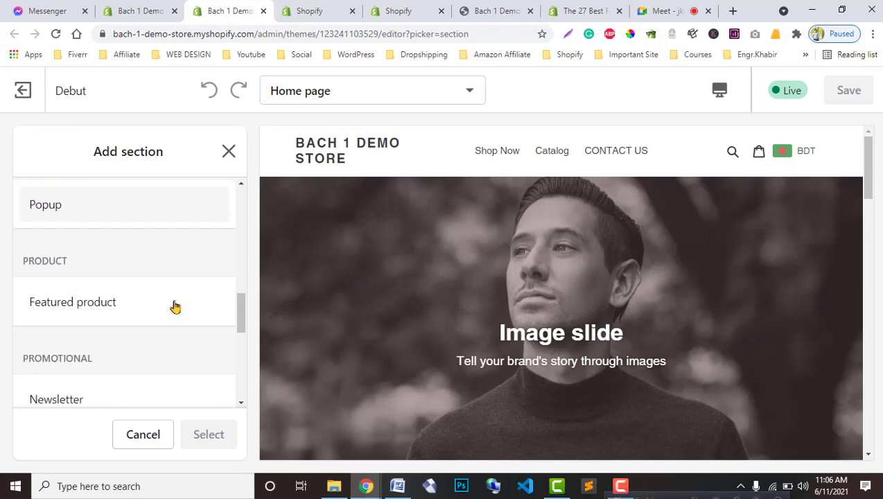
scroll(174, 307, "down", 2)
scroll(173, 307, "up", 2)
scroll(174, 307, "down", 3)
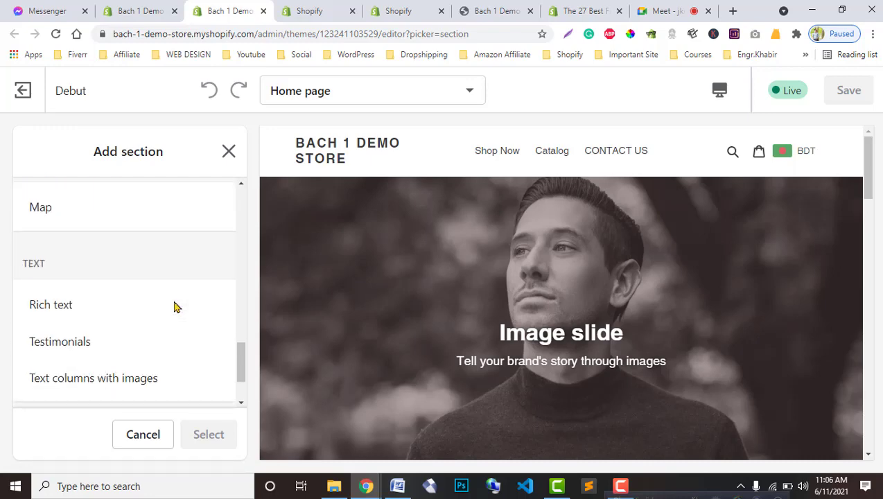
scroll(174, 306, "down", 2)
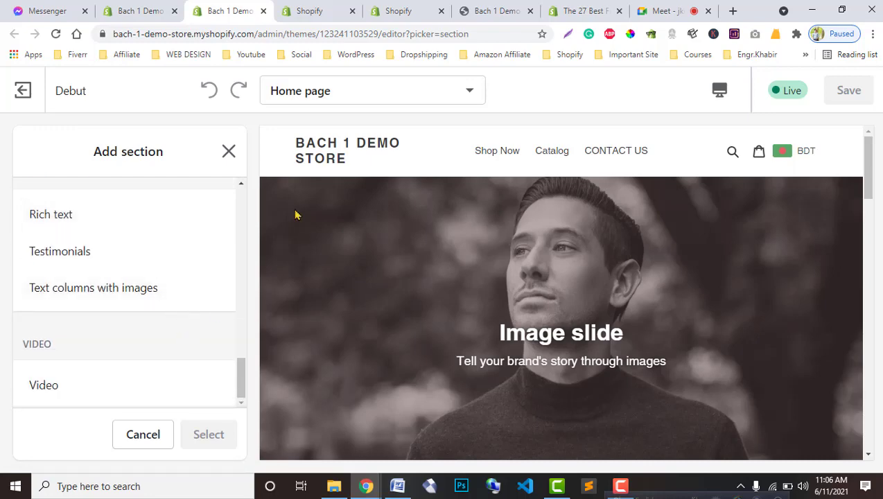
left_click(158, 7)
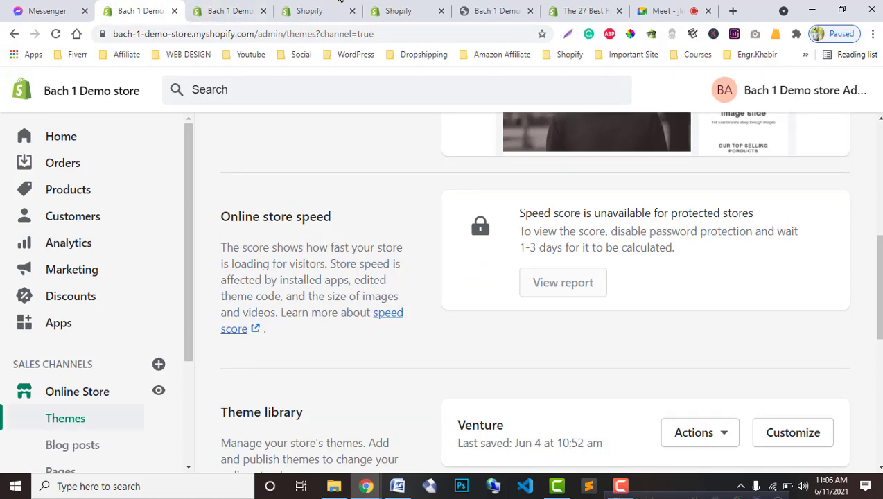
Step: Bring up the Instafeed app page and scroll through its feed settings
left_click(312, 11)
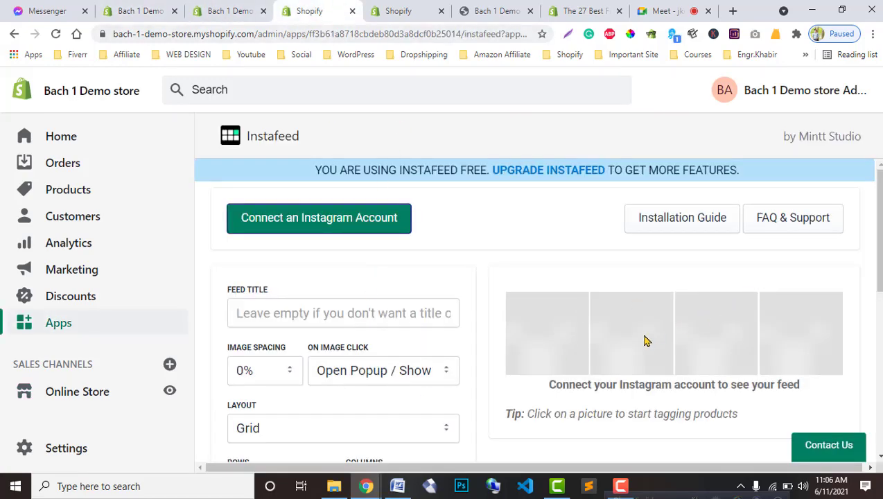
scroll(644, 340, "down", 3)
scroll(516, 394, "down", 1)
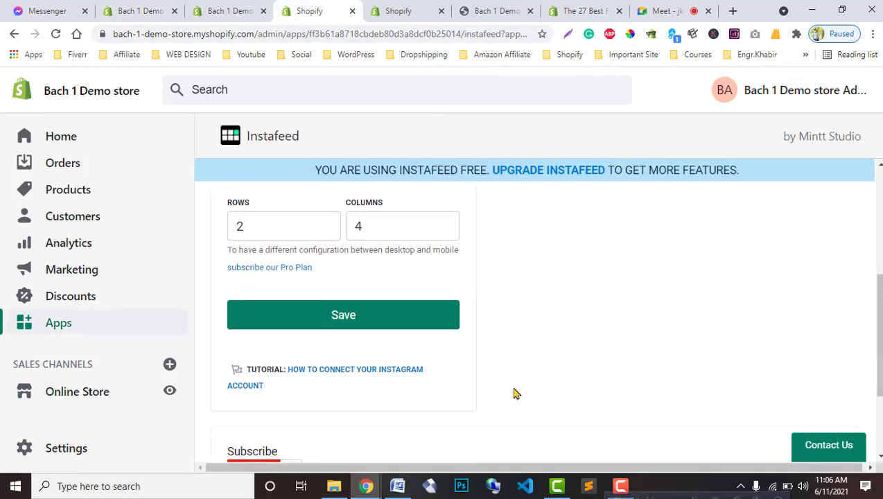
scroll(514, 394, "up", 1)
scroll(513, 393, "down", 3)
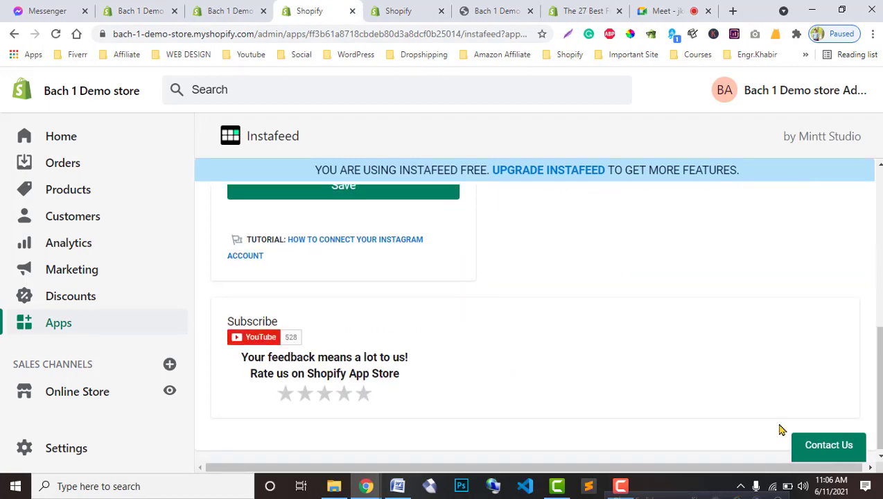
scroll(781, 429, "up", 5)
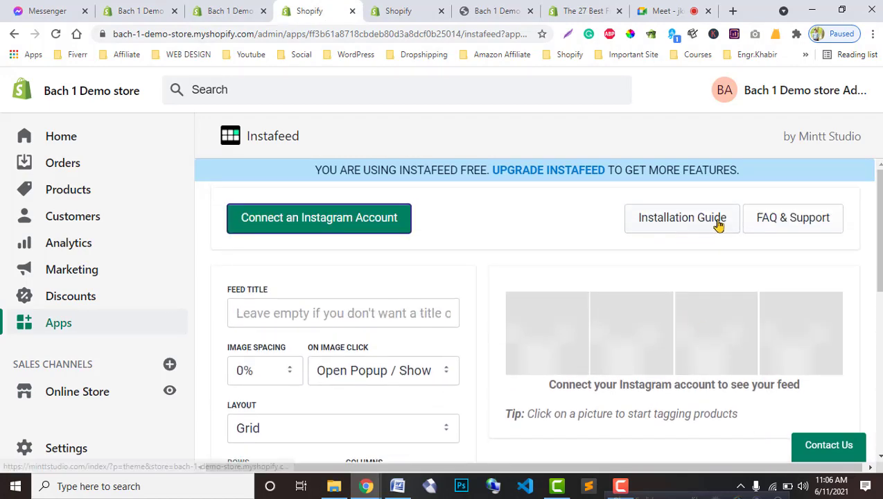
scroll(346, 423, "down", 1)
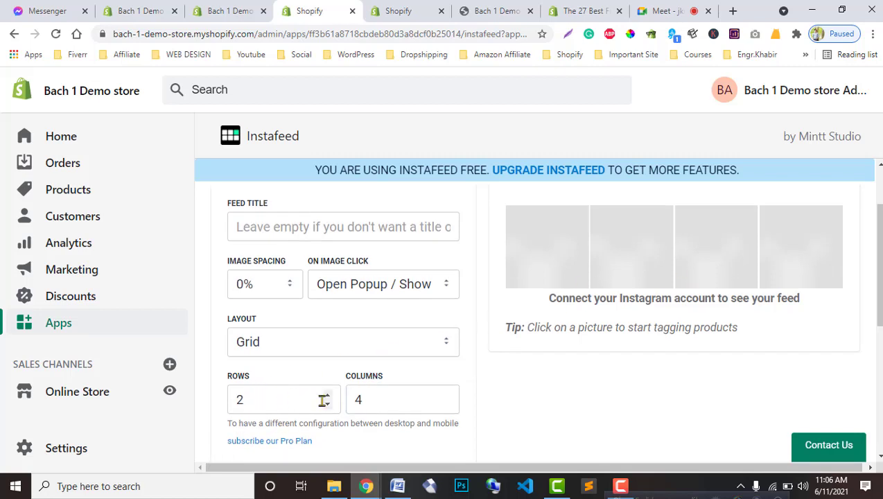
Step: Leave the feed rows at 1 and open the Instafeed installation guide
left_click(326, 403)
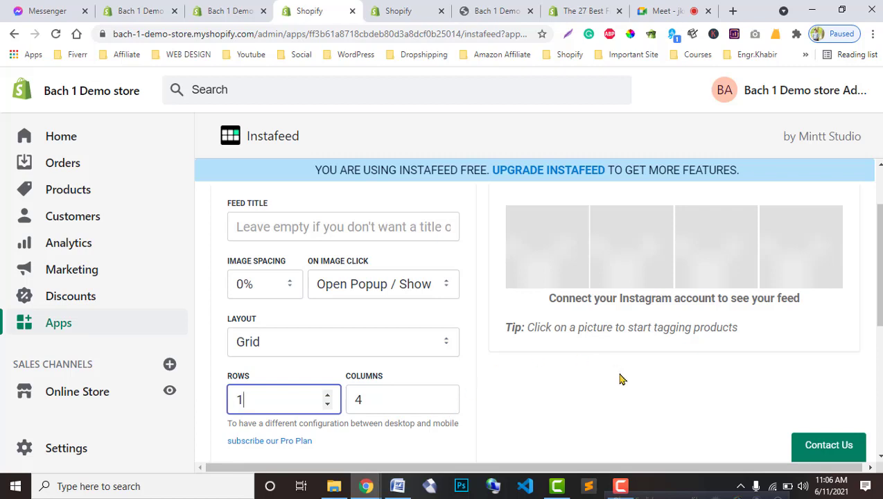
scroll(621, 381, "up", 1)
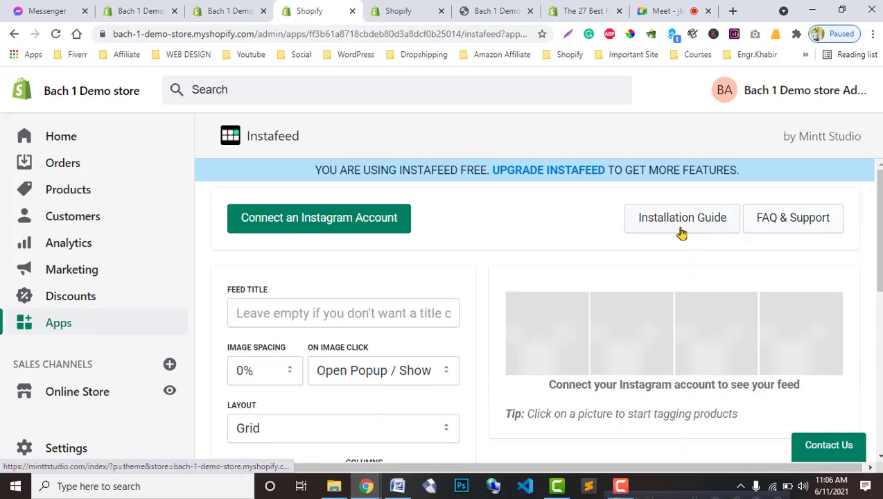
scroll(329, 416, "down", 1)
left_click(331, 405)
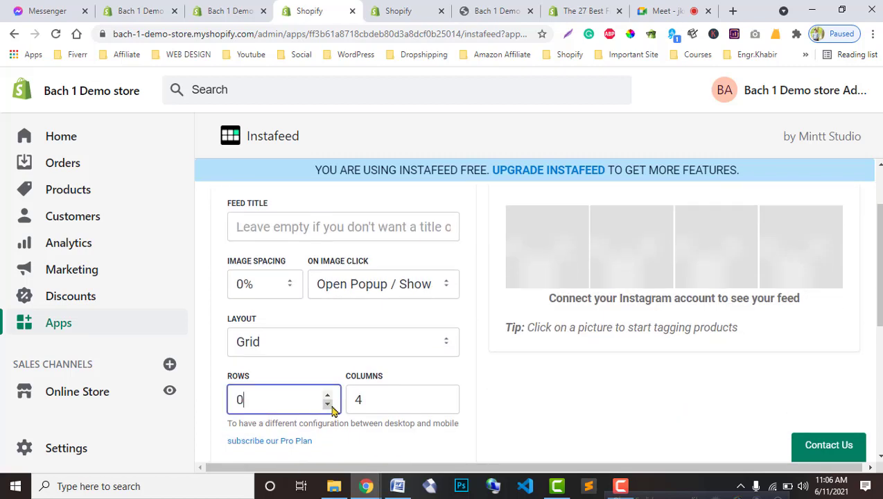
left_click(328, 396)
scroll(548, 408, "up", 1)
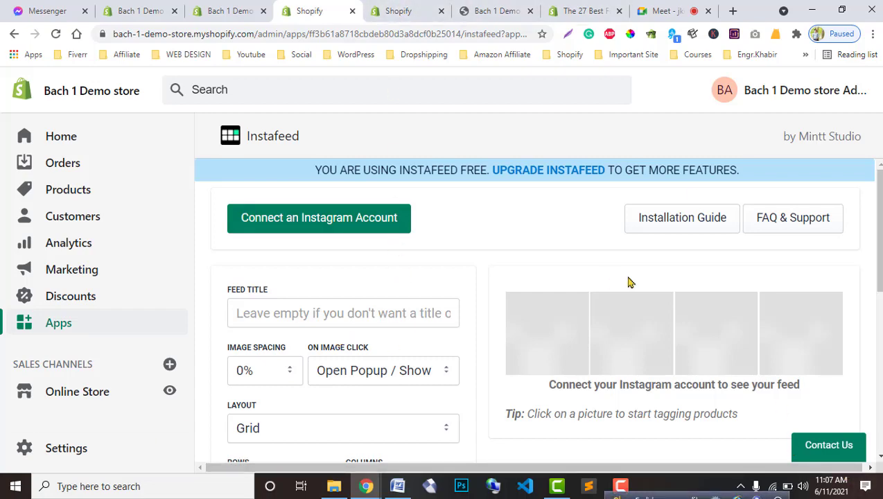
left_click(670, 226)
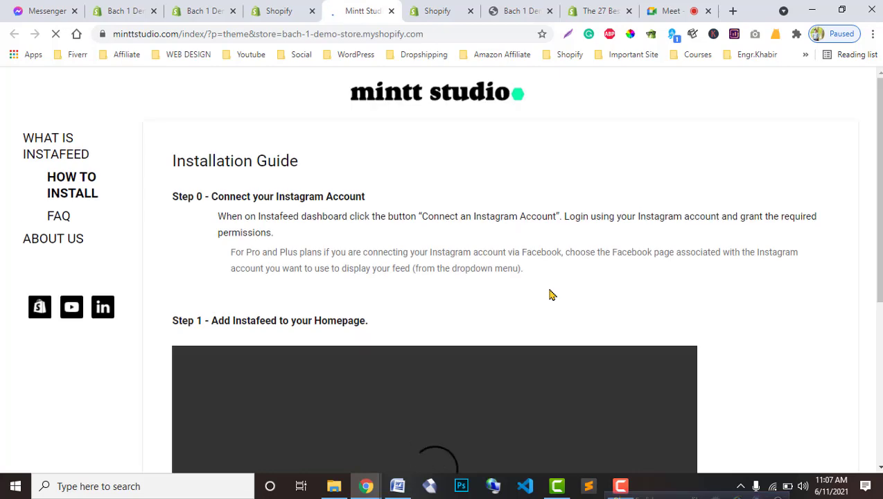
Step: Open the guide's code-editor instructions and FAQ in separate tabs, then view the code-editor method
scroll(395, 292, "down", 3)
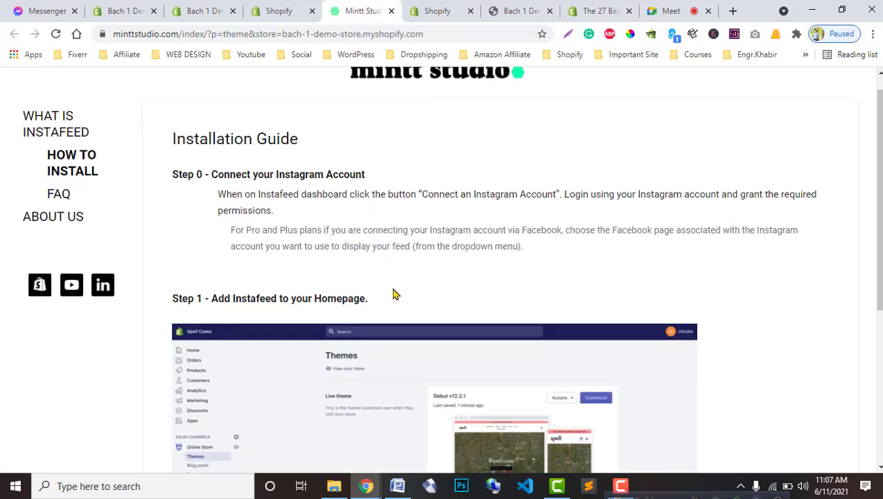
scroll(399, 335, "down", 3)
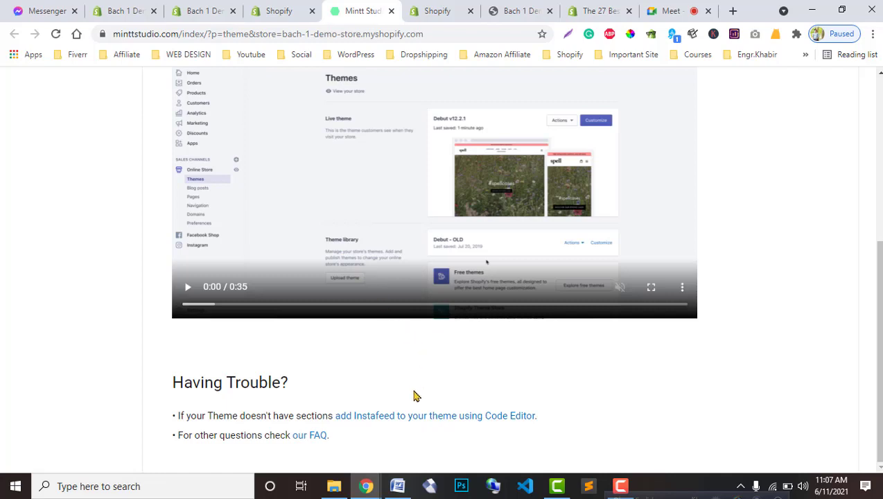
right_click(414, 421)
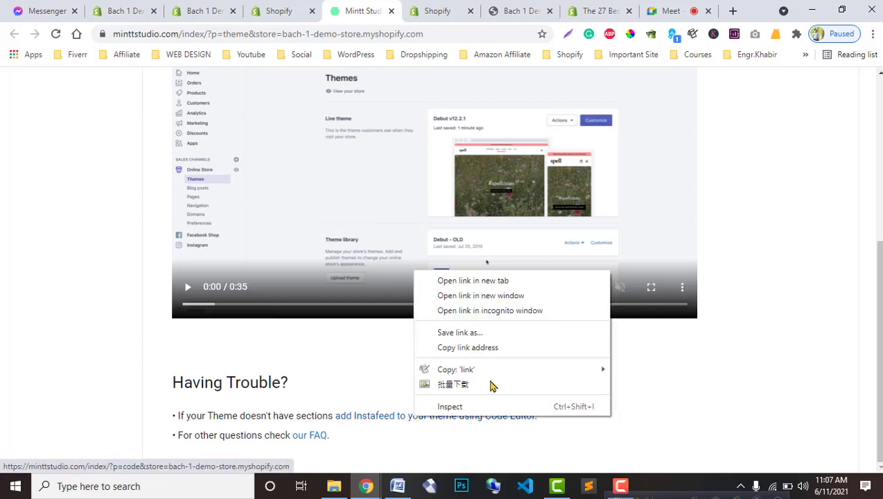
left_click(461, 278)
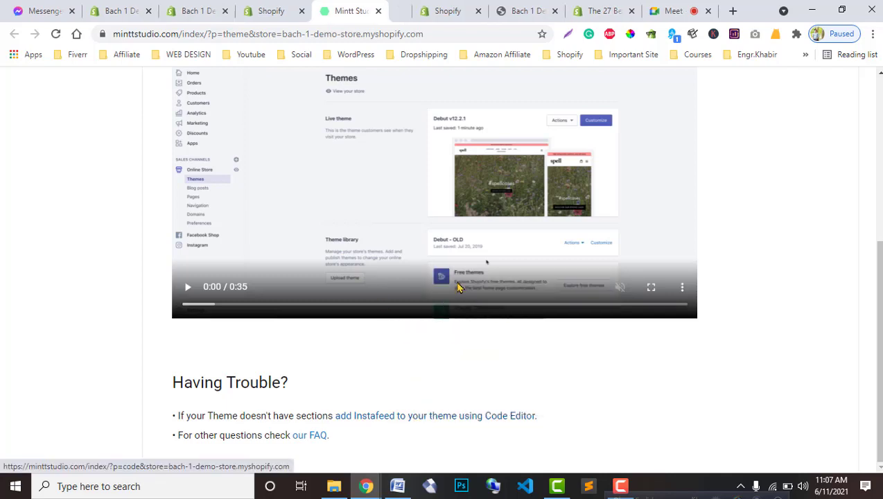
right_click(310, 435)
left_click(351, 295)
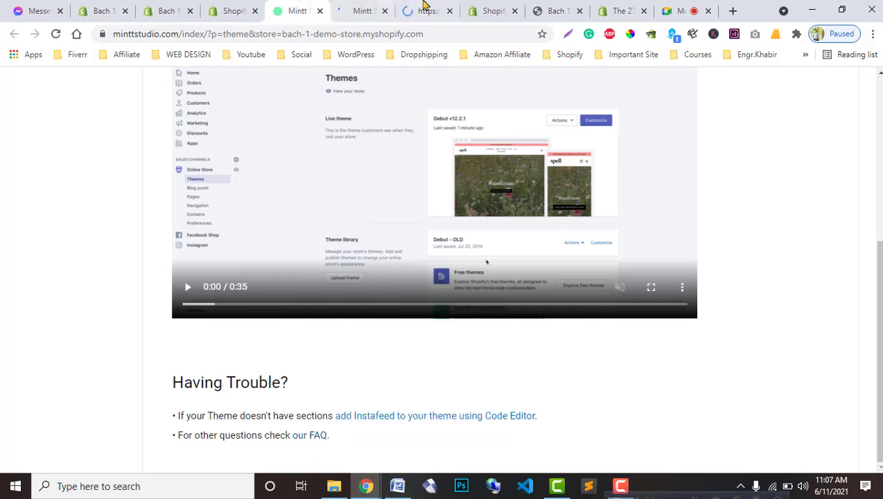
left_click(355, 11)
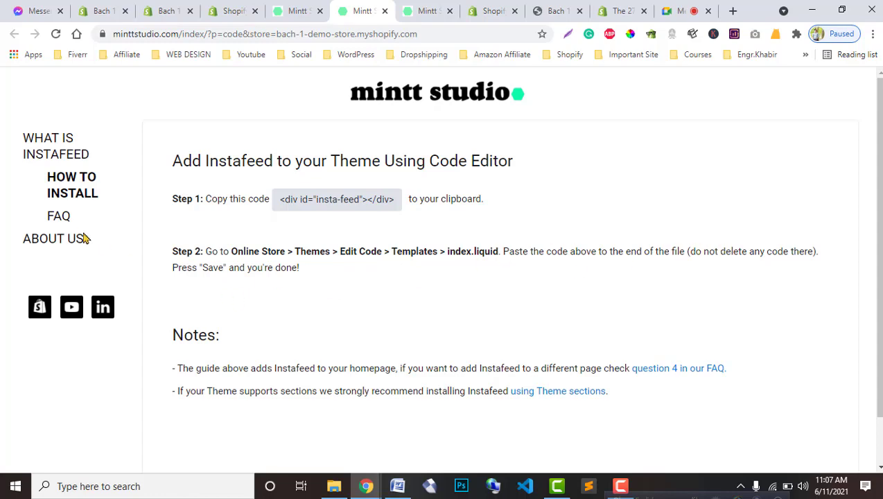
Step: Open the Debut theme's code editor via Actions > Edit code on the Themes page
left_click(104, 10)
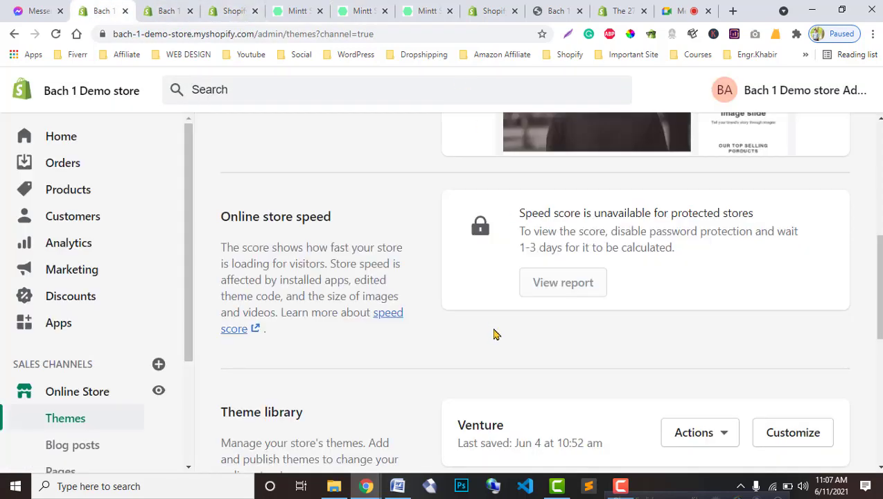
scroll(527, 346, "up", 4)
left_click(728, 194)
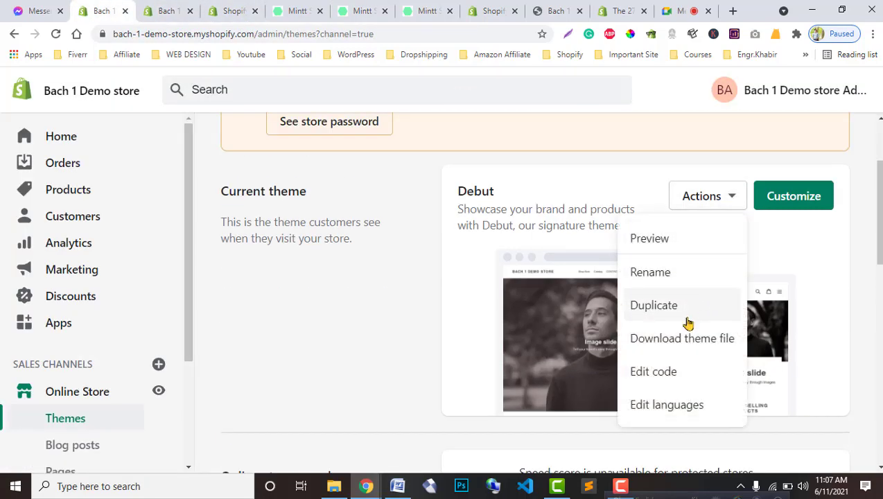
left_click(661, 373)
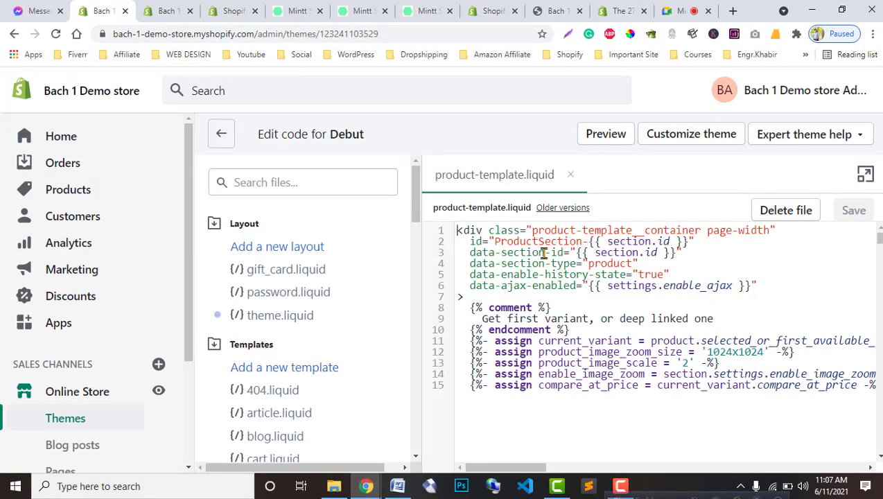
Step: Copy the <div id="insta-feed"></div> snippet from the code-editor install instructions
left_click(299, 9)
left_click(358, 8)
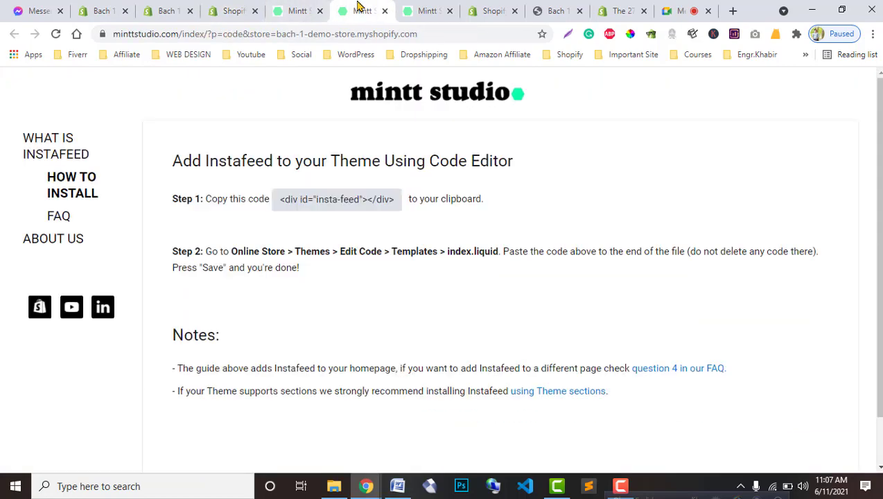
left_click(419, 10)
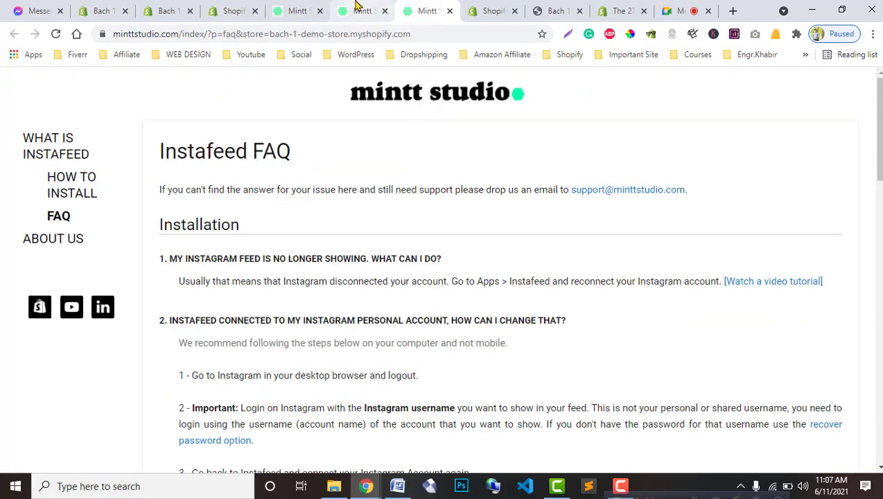
left_click_drag(358, 9, 117, 5)
left_click(118, 7)
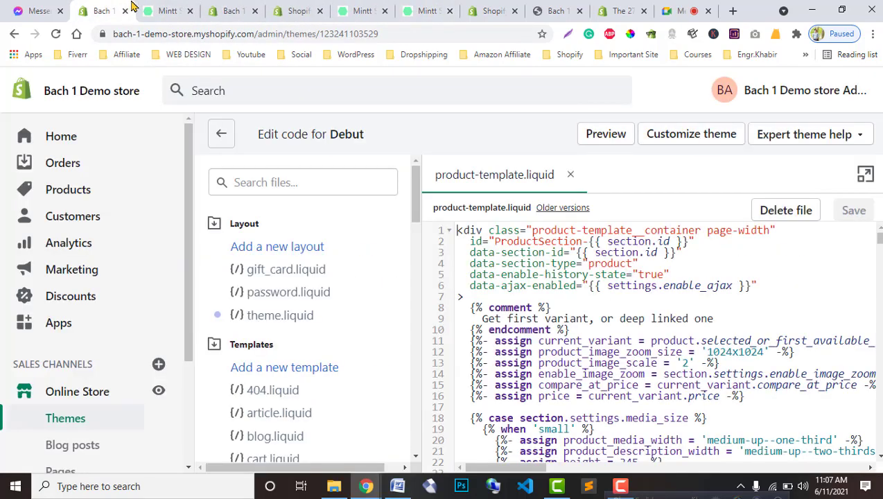
left_click(159, 8)
left_click(308, 206)
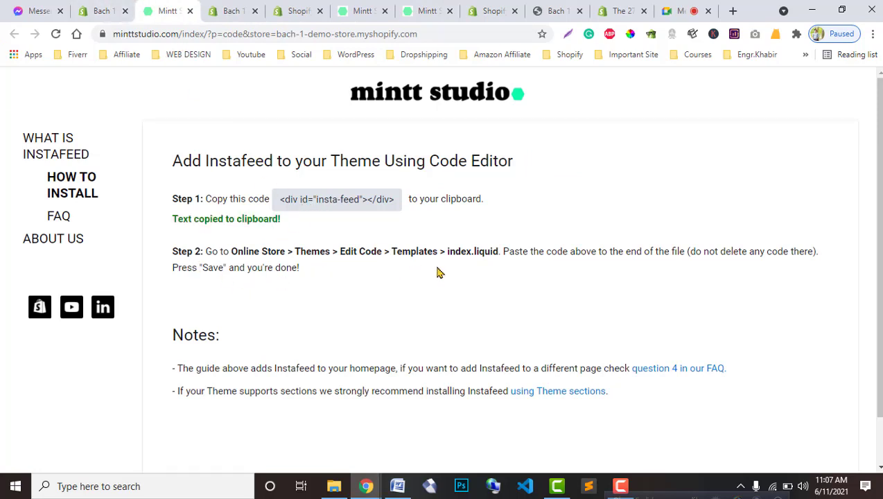
Step: Back in the Debut code editor, start a file search for index.liquid
left_click(101, 10)
scroll(236, 343, "down", 1)
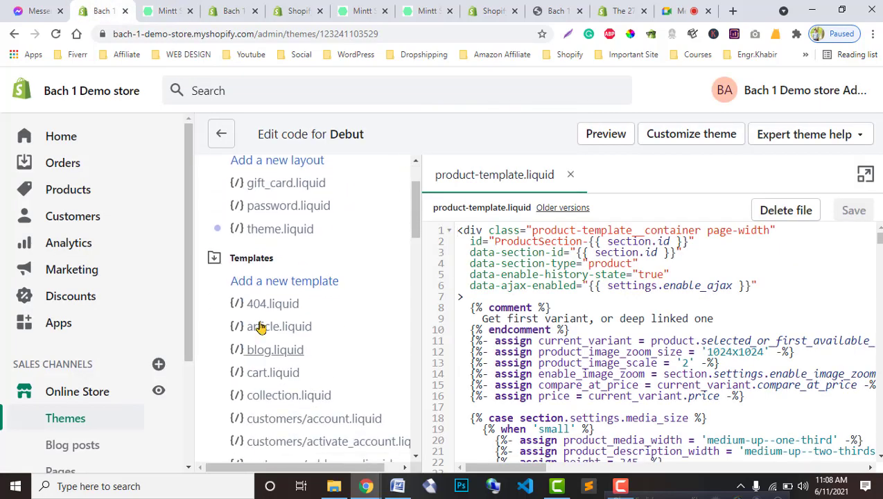
scroll(268, 346, "up", 2)
left_click(269, 183)
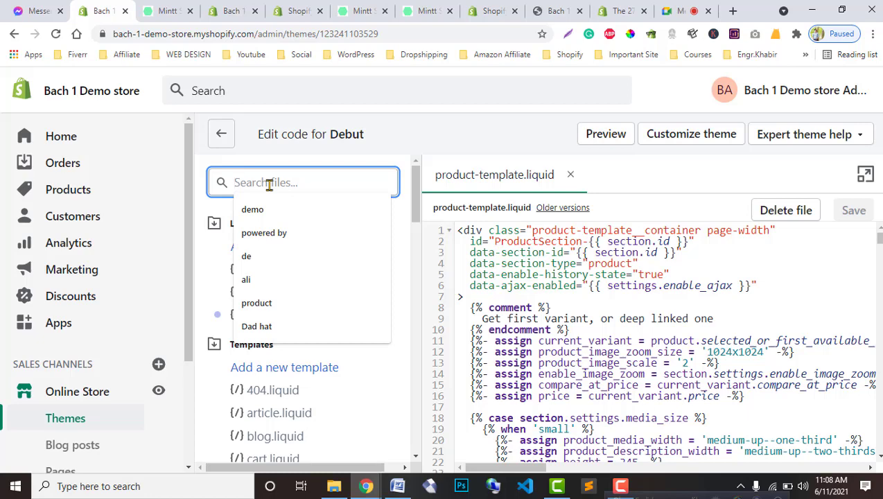
type("indez")
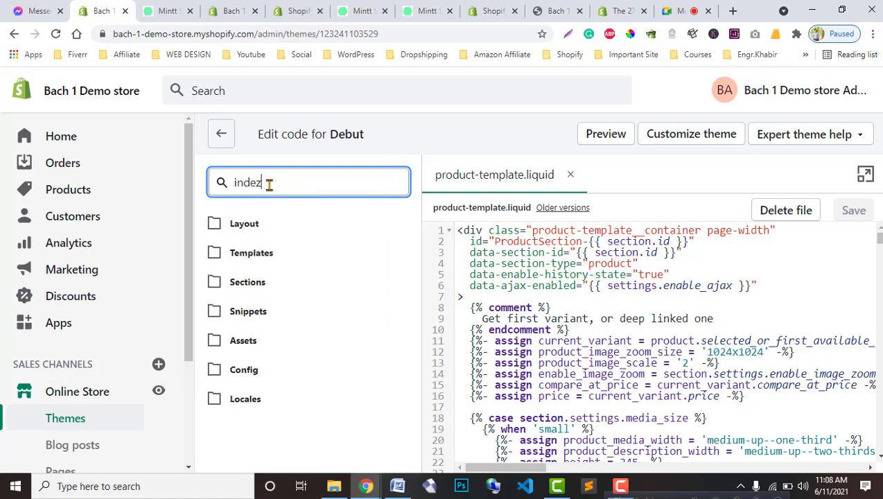